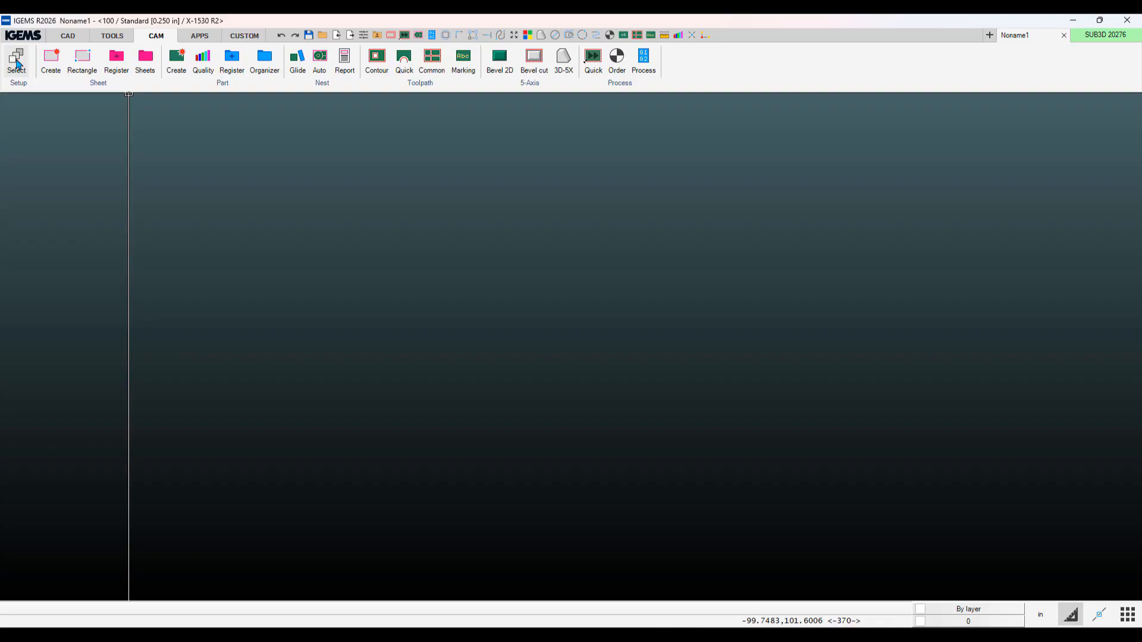
# Open the machine and material selection, keep the 14-40 55K cutting parameters for X-1530 R2, and choose Aluminium as the material.
pyautogui.click(17, 64)
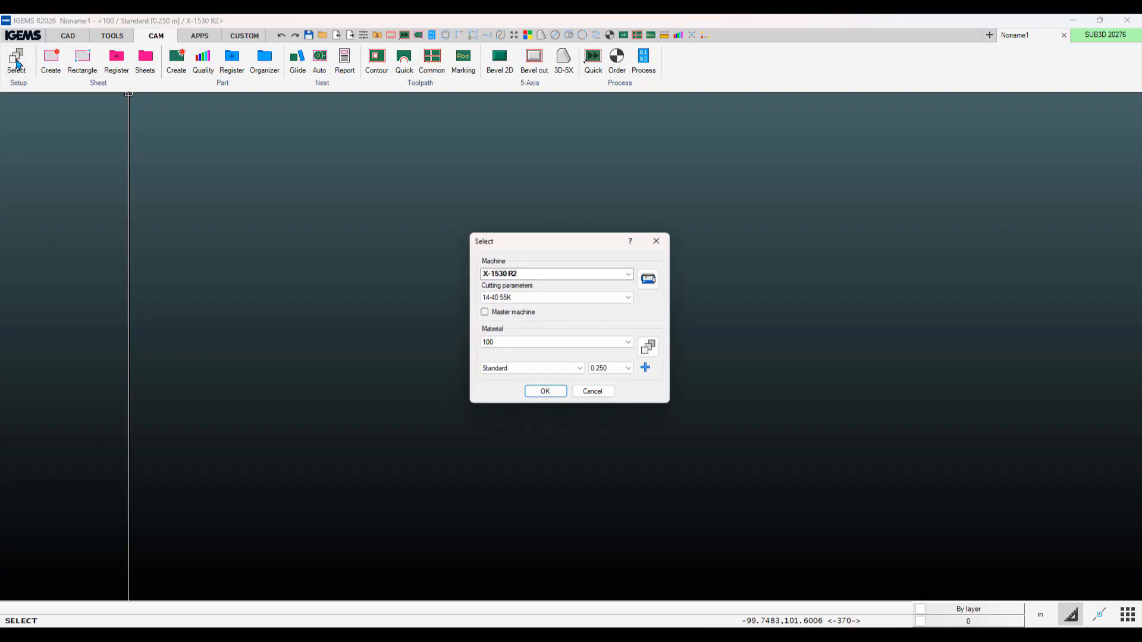
pyautogui.click(546, 273)
pyautogui.click(546, 274)
pyautogui.click(531, 298)
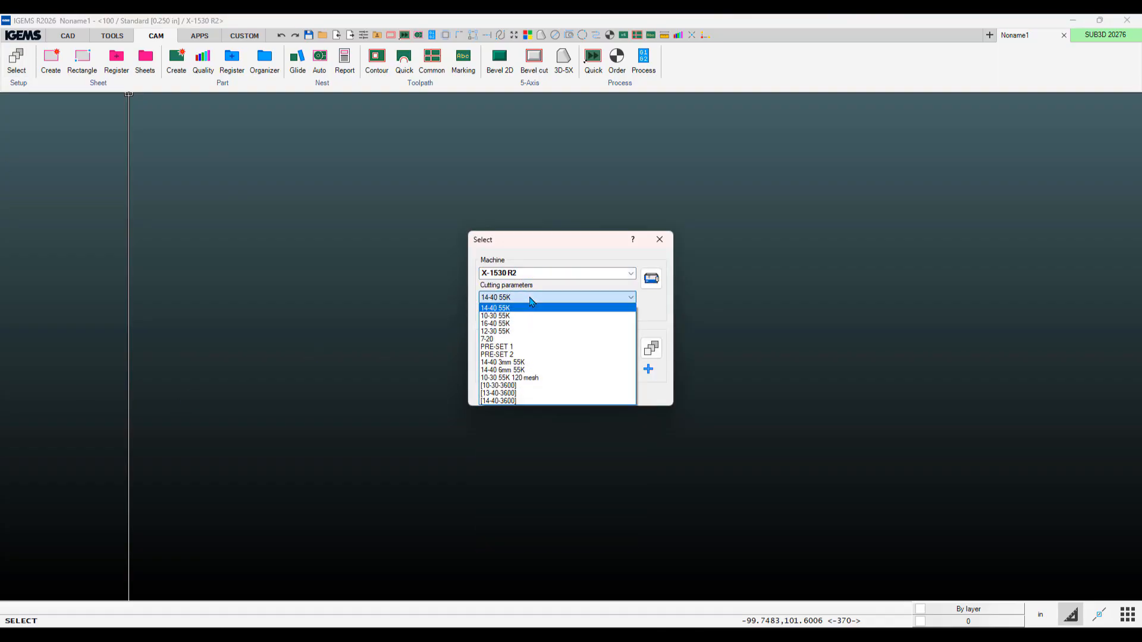
pyautogui.click(532, 297)
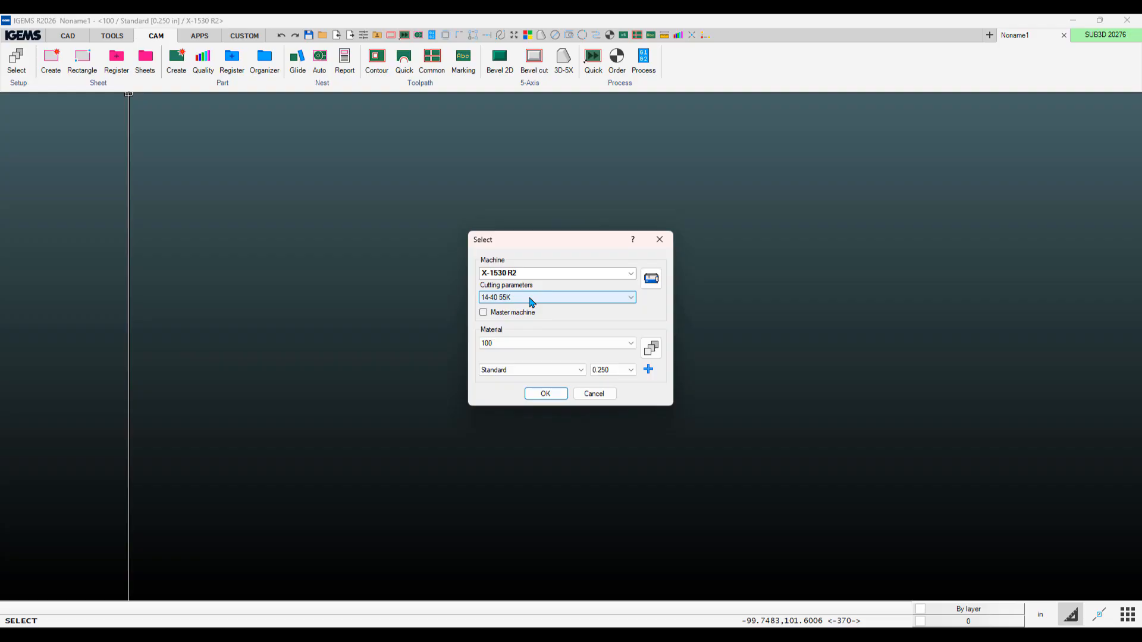
pyautogui.click(631, 345)
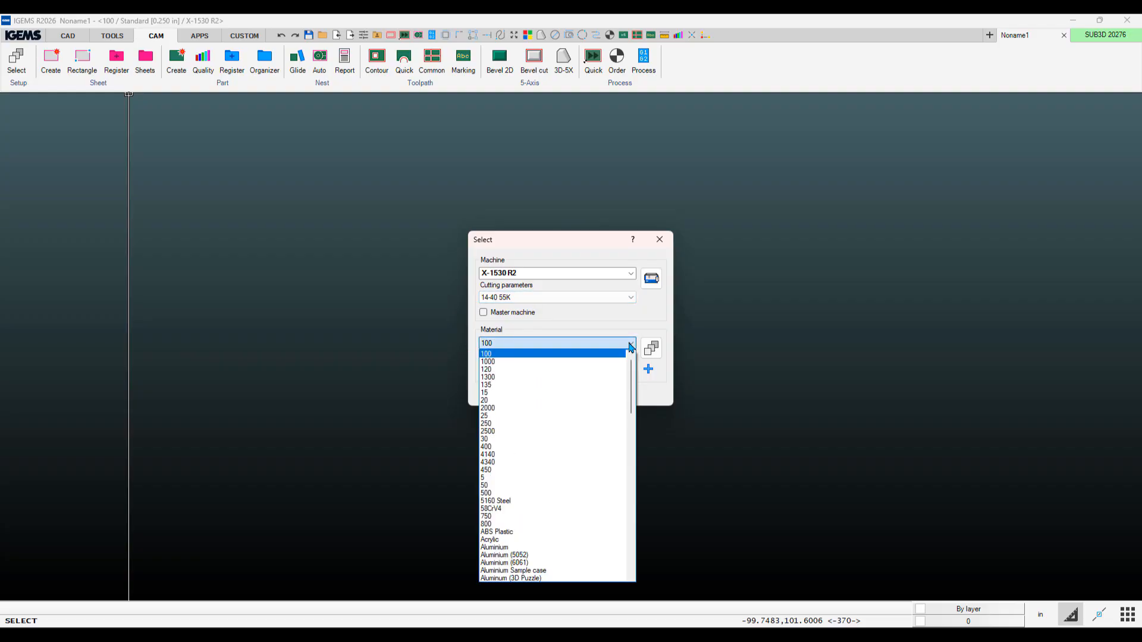
pyautogui.click(631, 347)
pyautogui.click(631, 347)
pyautogui.click(499, 547)
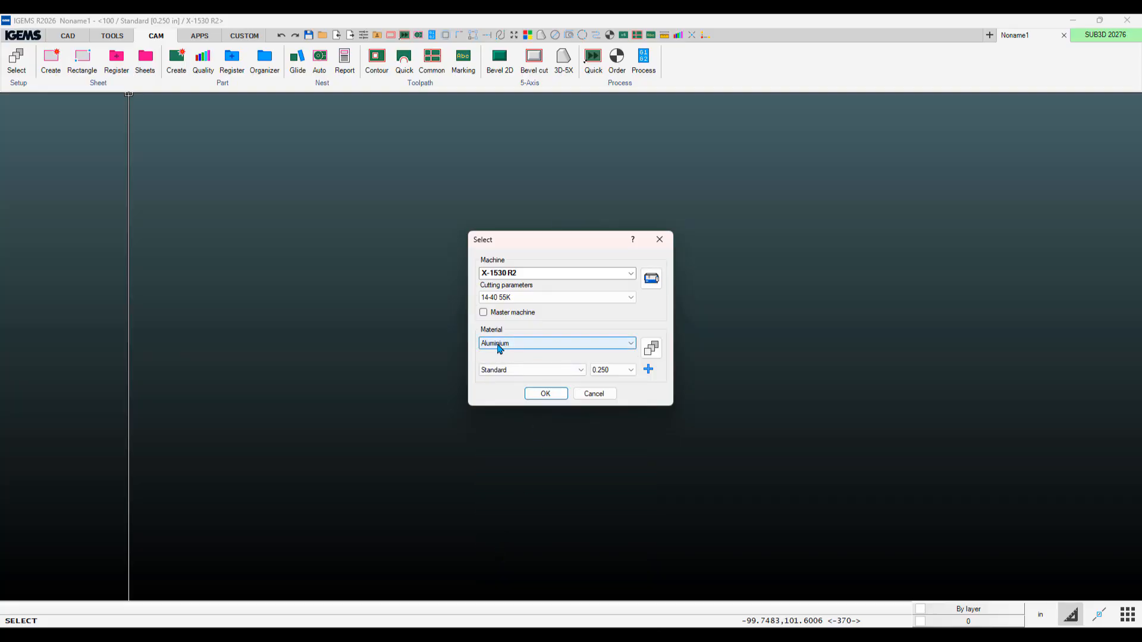
# Keep the Standard variant for the aluminium and choose the 0.250 in thickness.
pyautogui.click(519, 370)
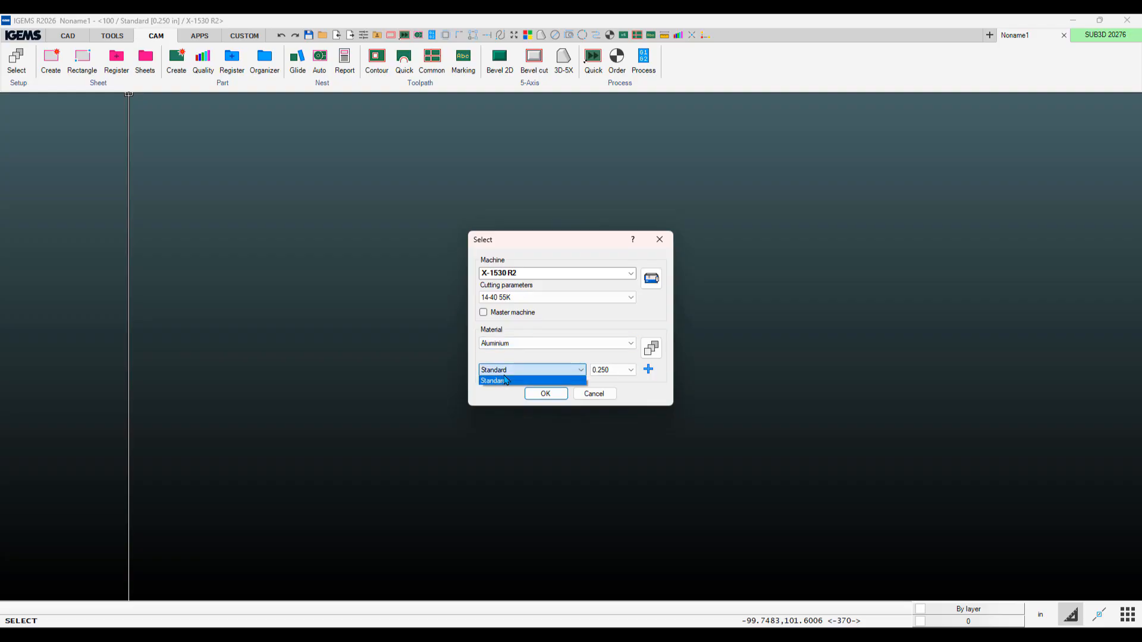
pyautogui.click(505, 372)
pyautogui.click(505, 373)
pyautogui.click(505, 372)
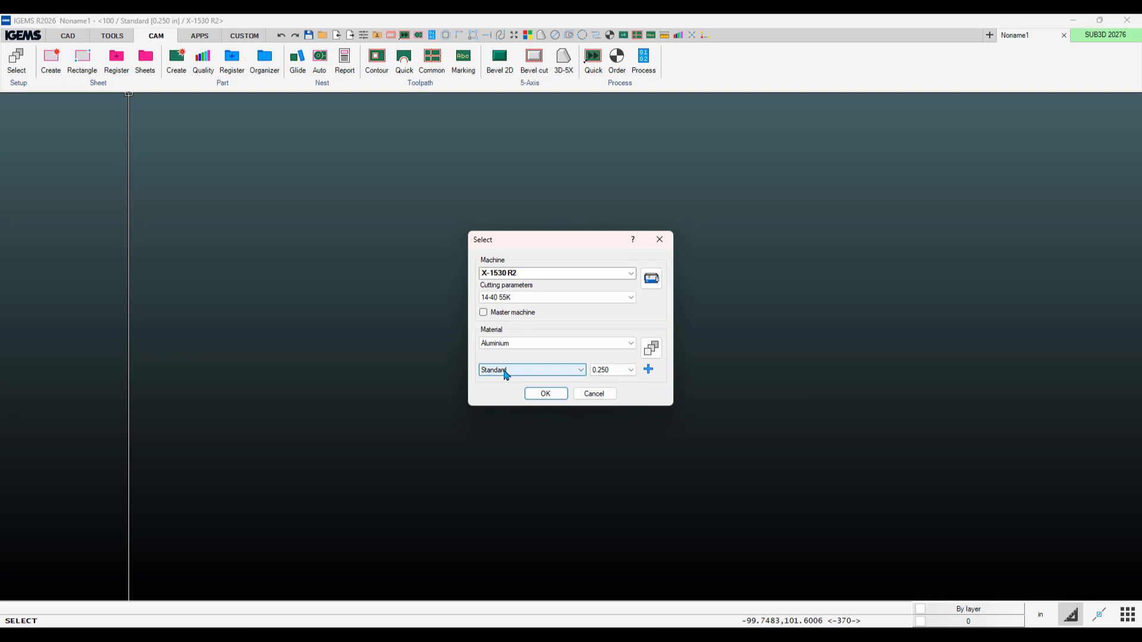
pyautogui.click(582, 371)
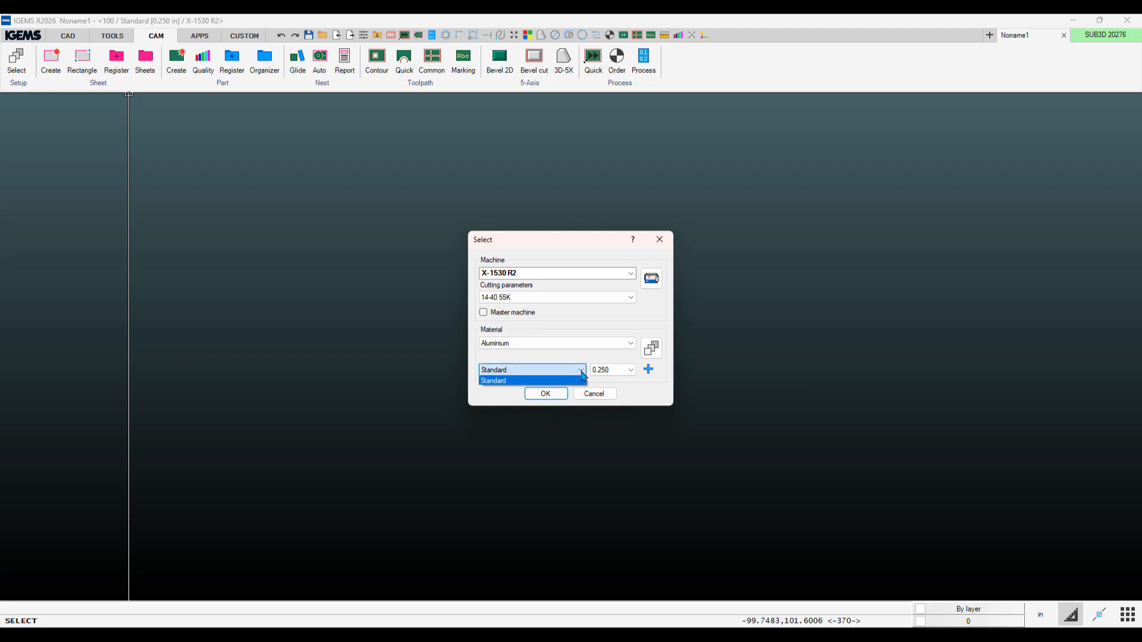
pyautogui.click(582, 371)
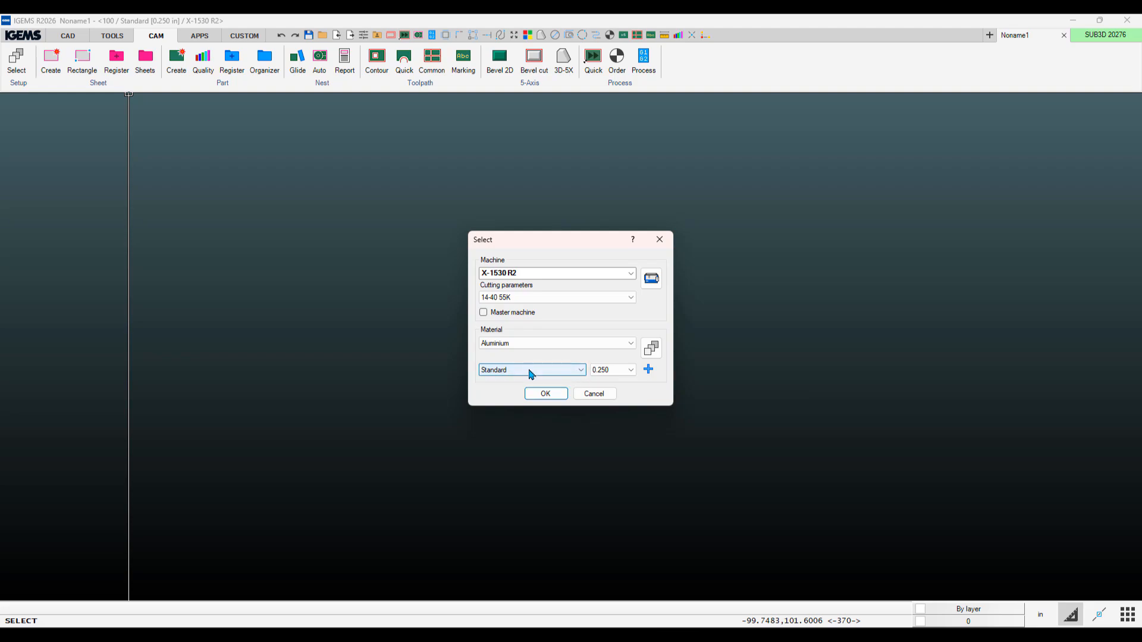
pyautogui.click(630, 372)
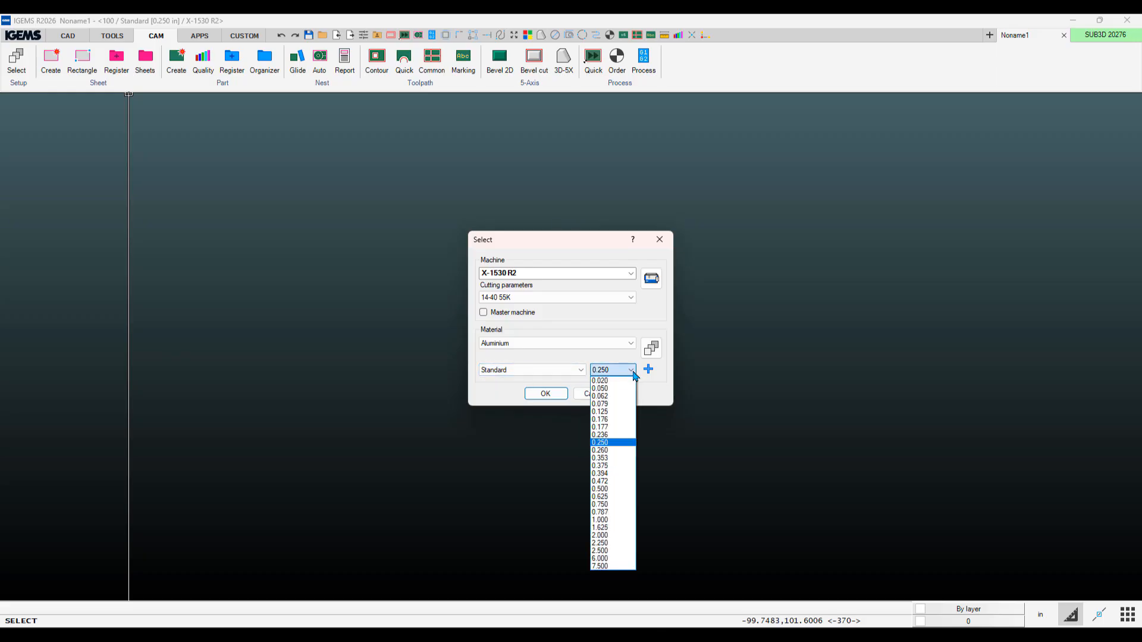
pyautogui.click(608, 443)
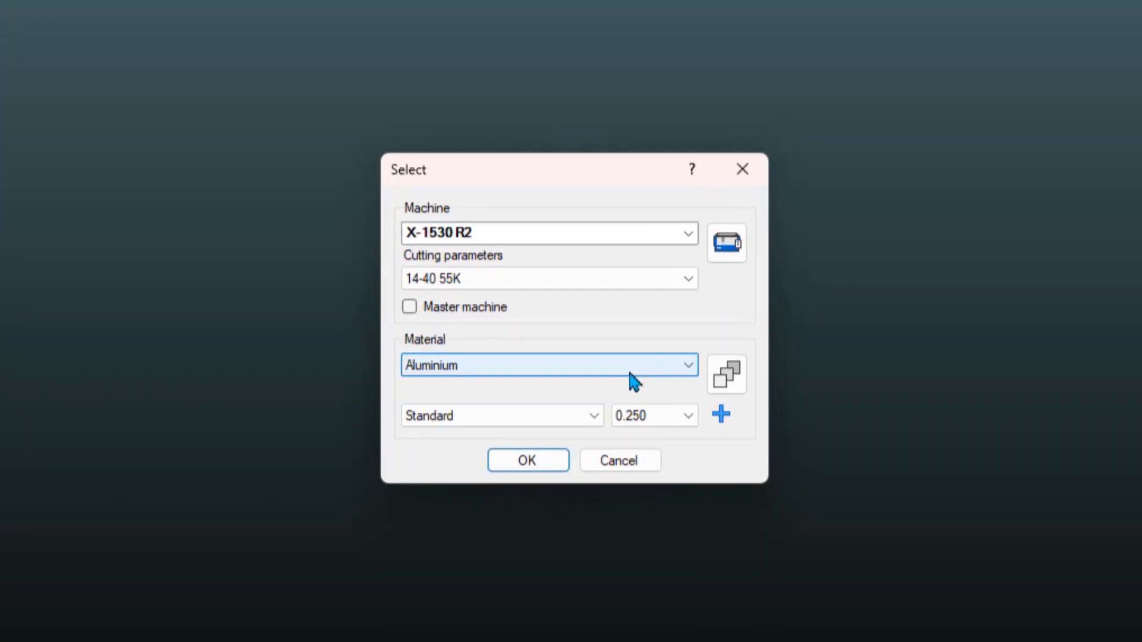
# Open the material setup and look through the thicknesses listed for Aluminium.
pyautogui.click(731, 379)
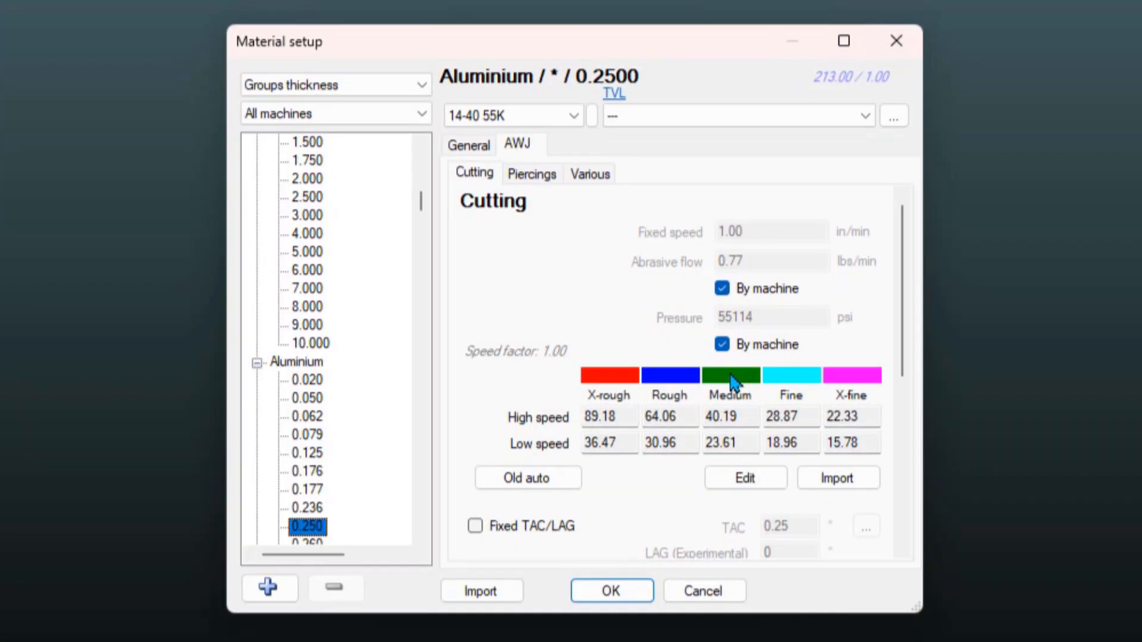
pyautogui.scroll(-1, 314, 360)
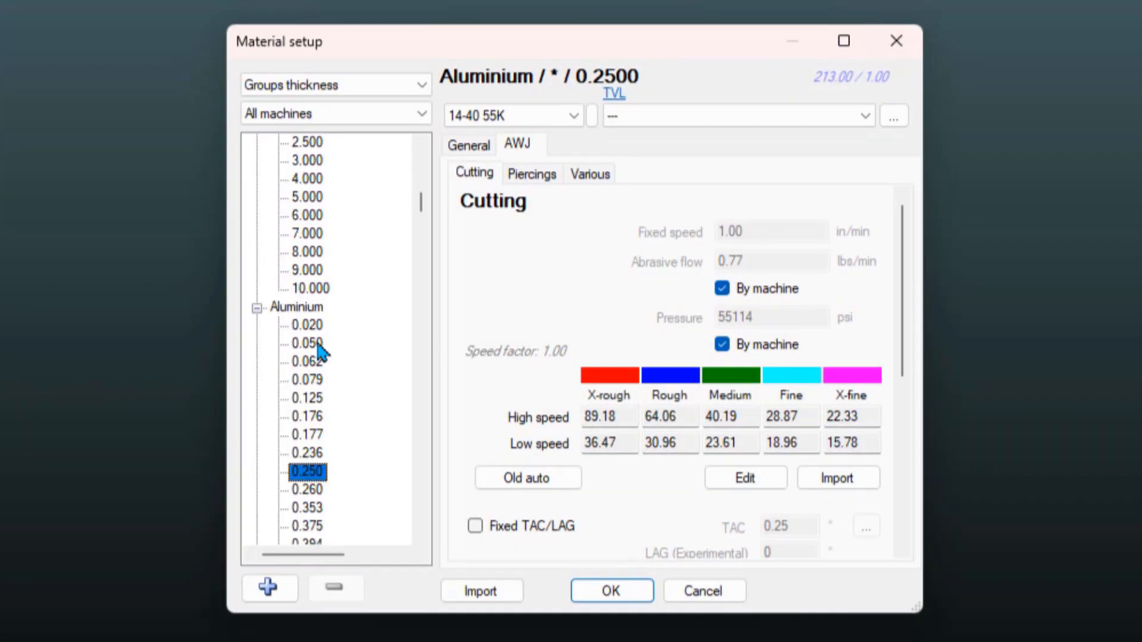
pyautogui.click(423, 202)
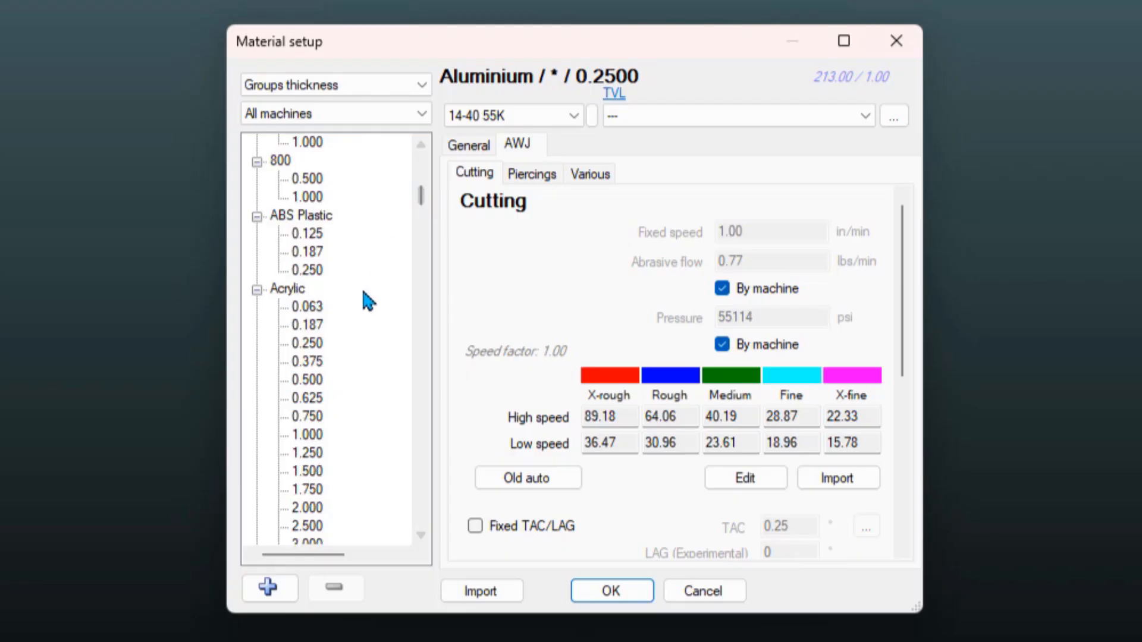
pyautogui.scroll(-9, 370, 298)
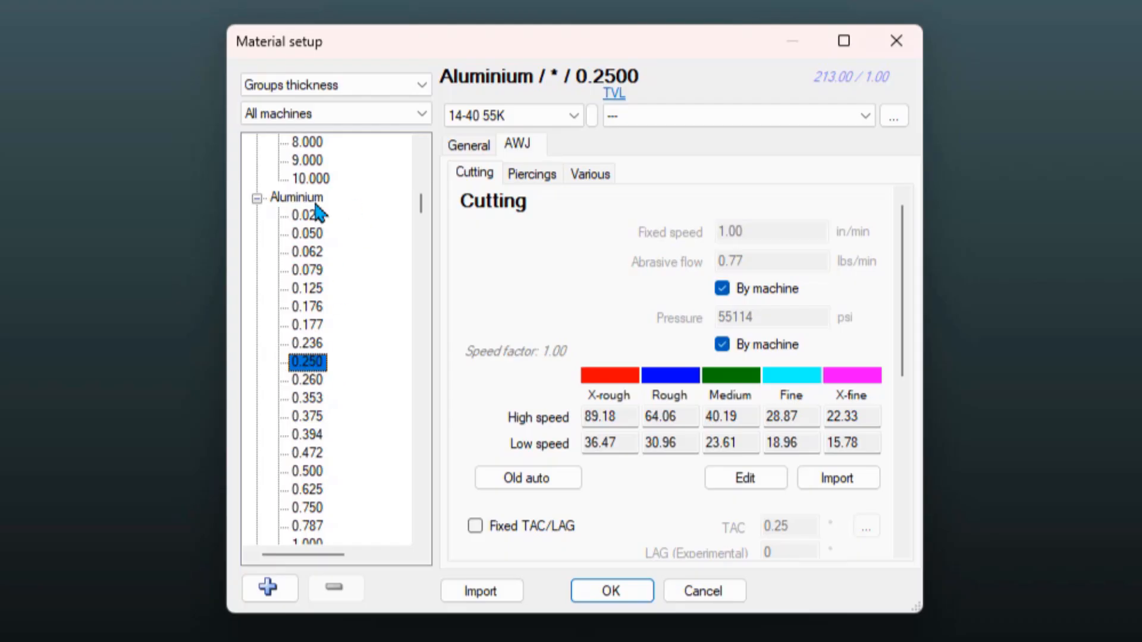
pyautogui.scroll(-1, 364, 434)
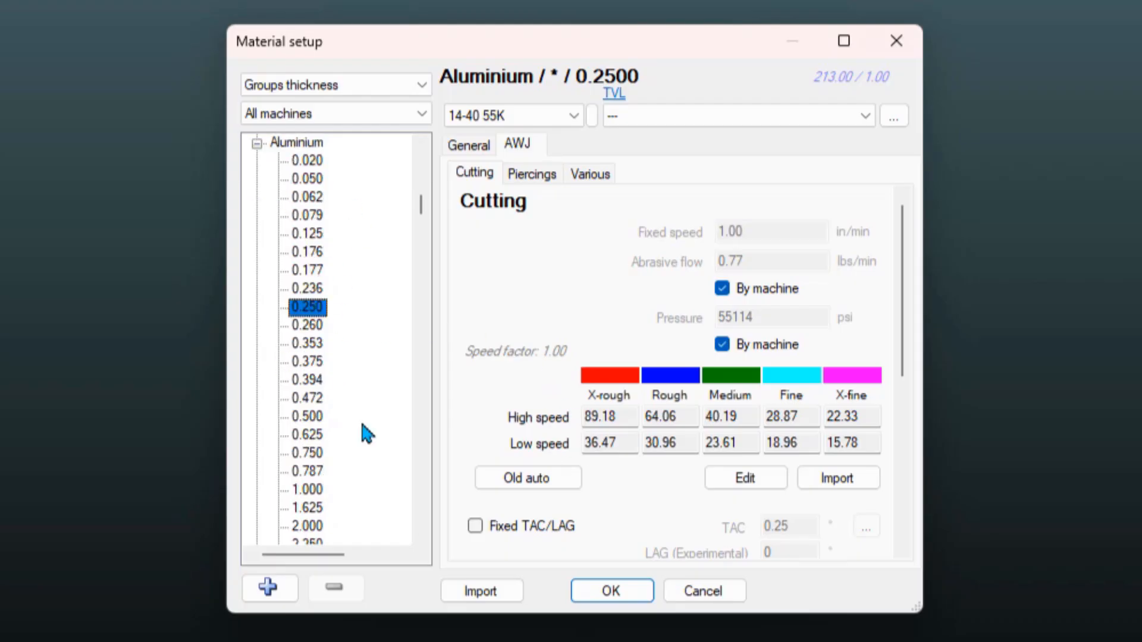
pyautogui.scroll(1, 365, 434)
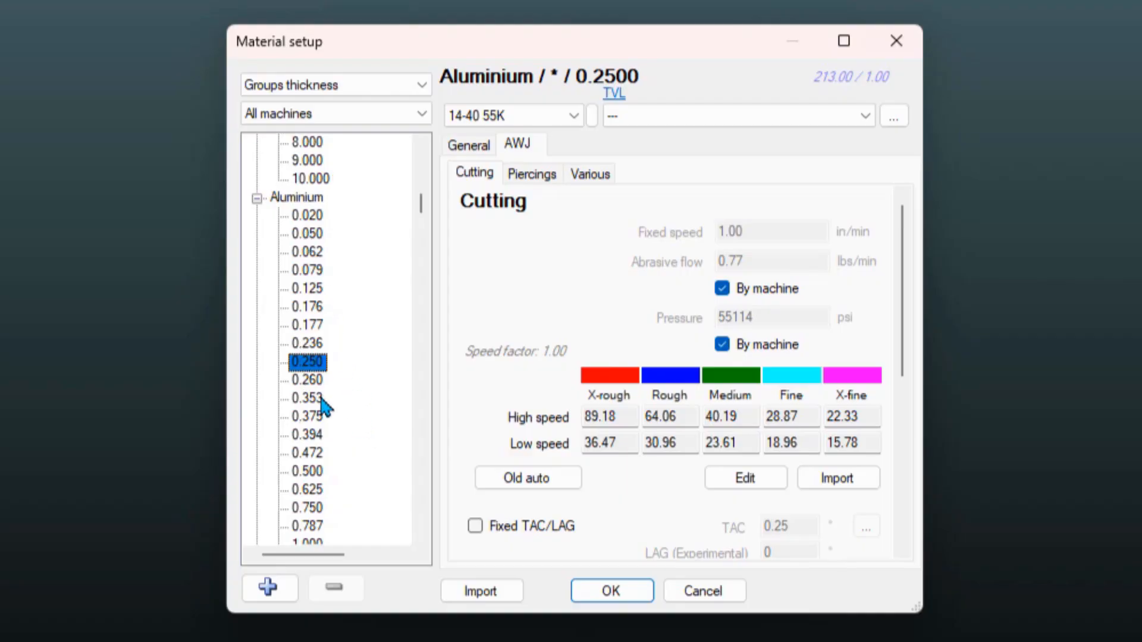
pyautogui.scroll(-2, 324, 403)
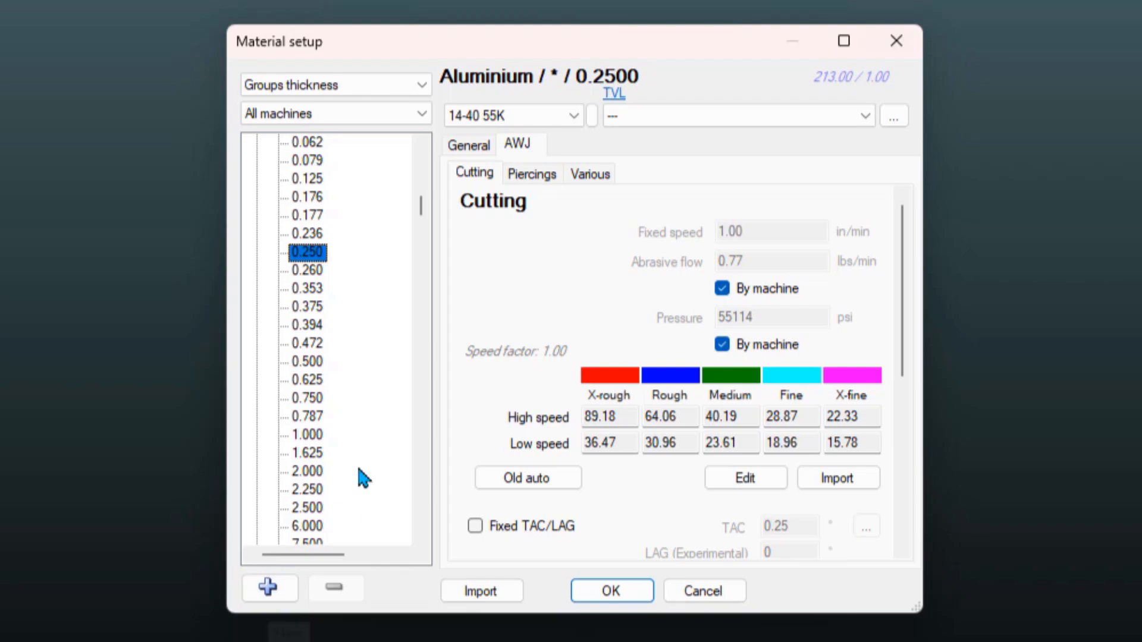
pyautogui.scroll(-1, 360, 470)
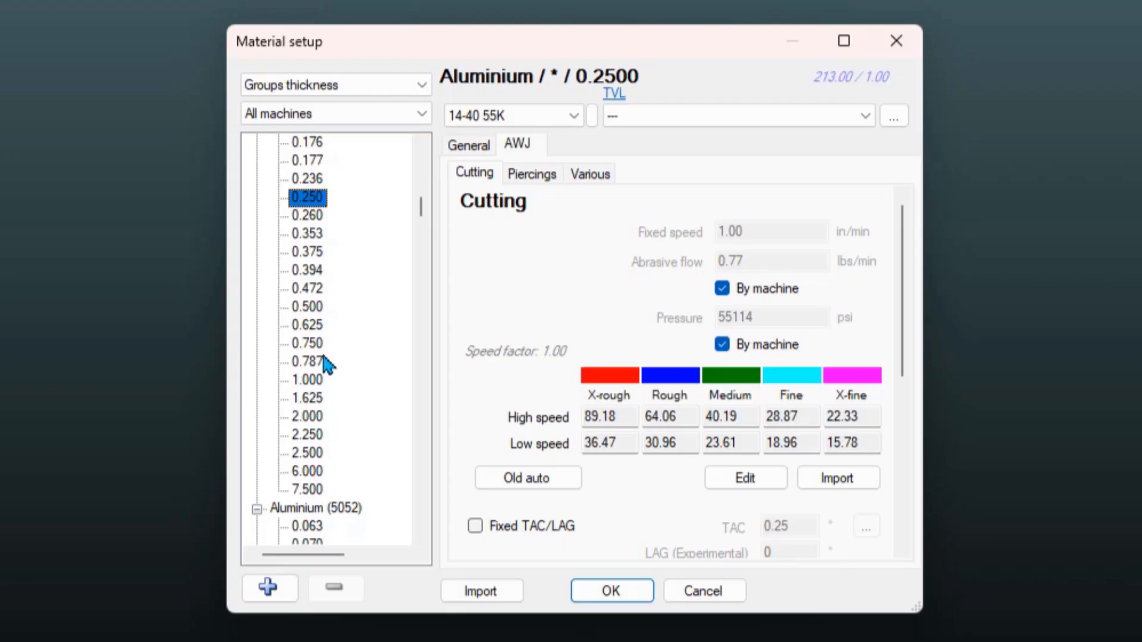
# Compare the cutting speeds of the 1.000 and 1.625 in Aluminium thicknesses.
pyautogui.click(306, 382)
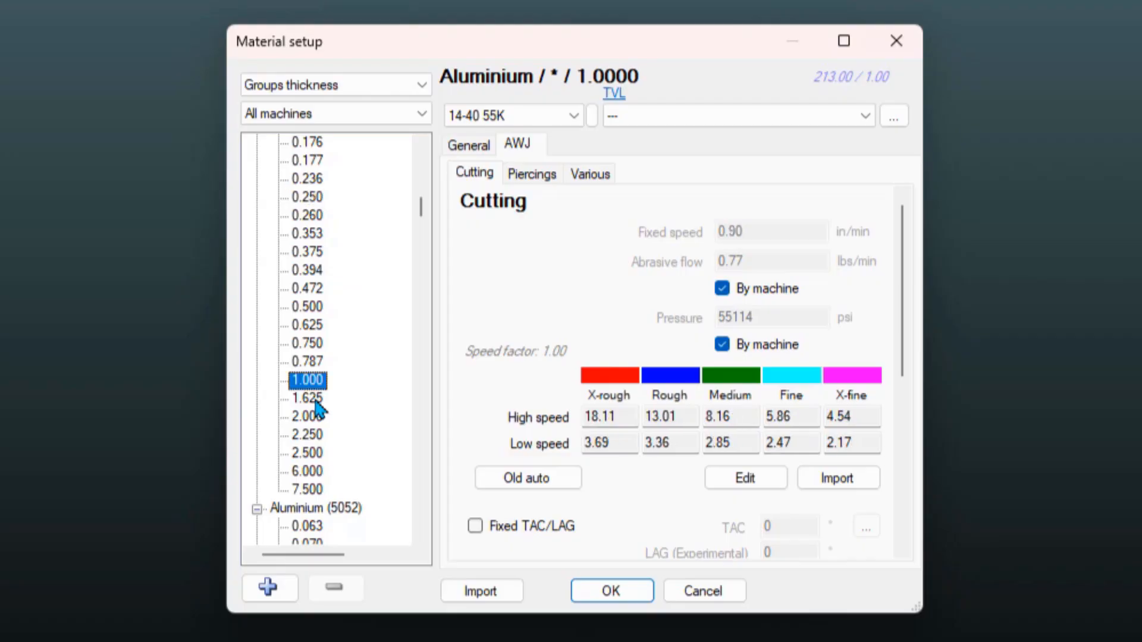
pyautogui.click(316, 400)
pyautogui.click(310, 382)
# Add a 1.5 in thickness to the Aluminium material, starting from the 1.625 entry.
pyautogui.click(310, 400)
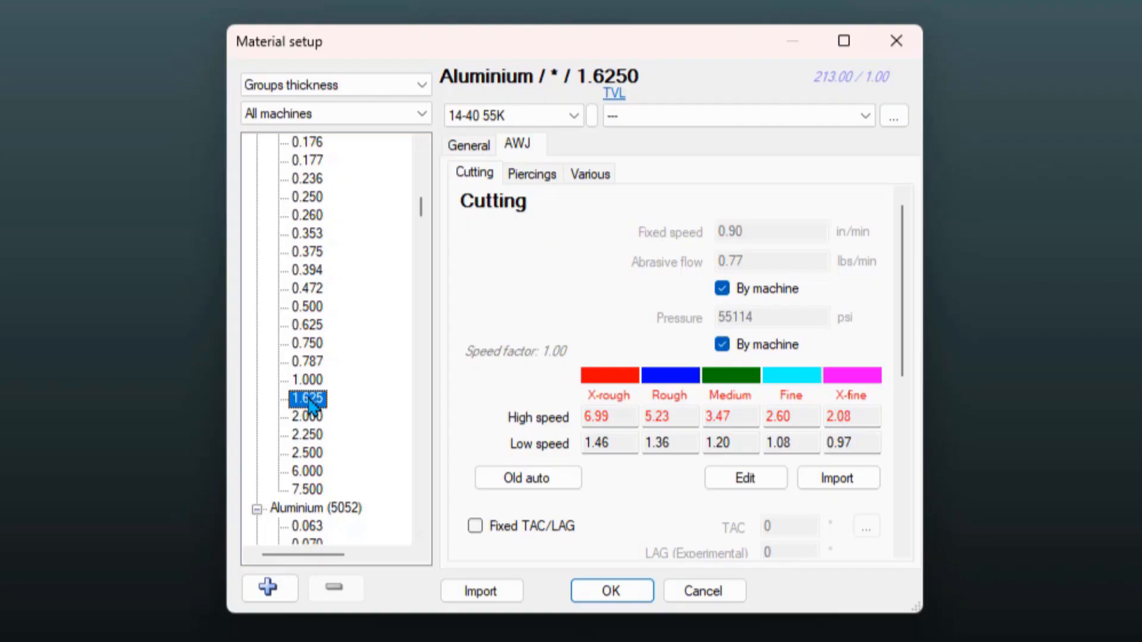
pyautogui.click(267, 588)
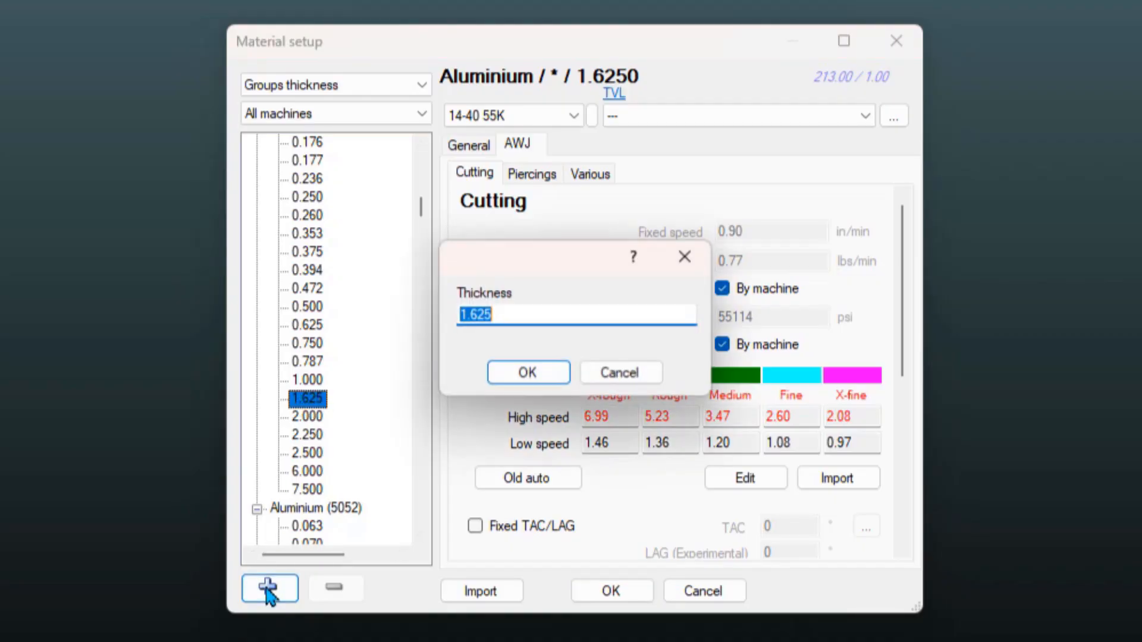
pyautogui.moveTo(504, 315); pyautogui.dragTo(486, 315)
pyautogui.press('BackSpace')
pyautogui.press('BackSpace')
pyautogui.press('BackSpace')
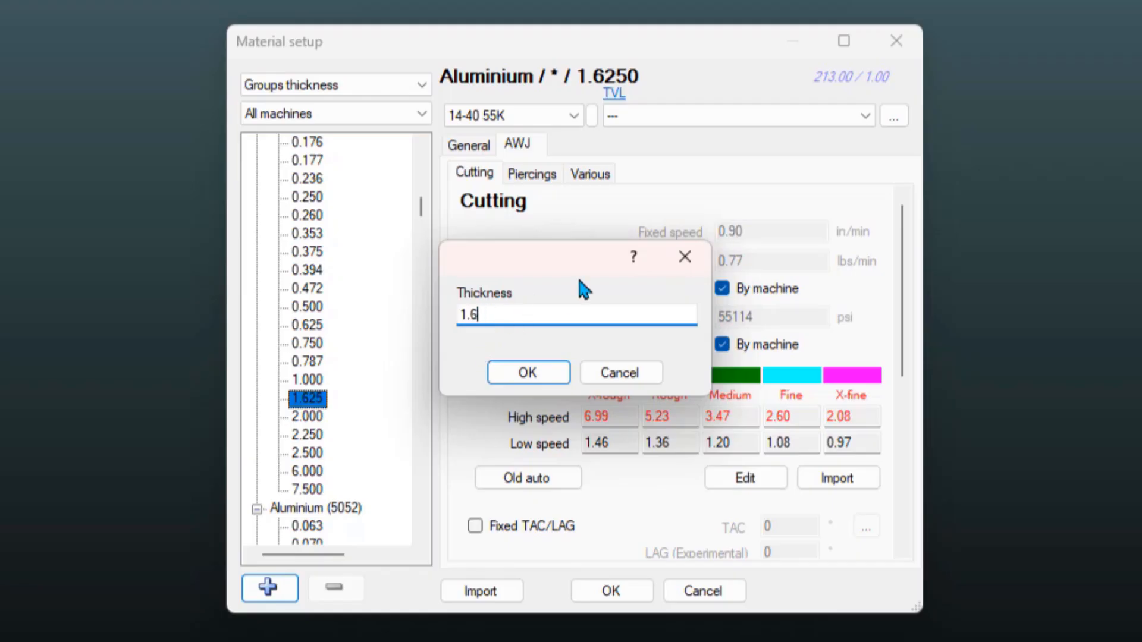
pyautogui.write('5')
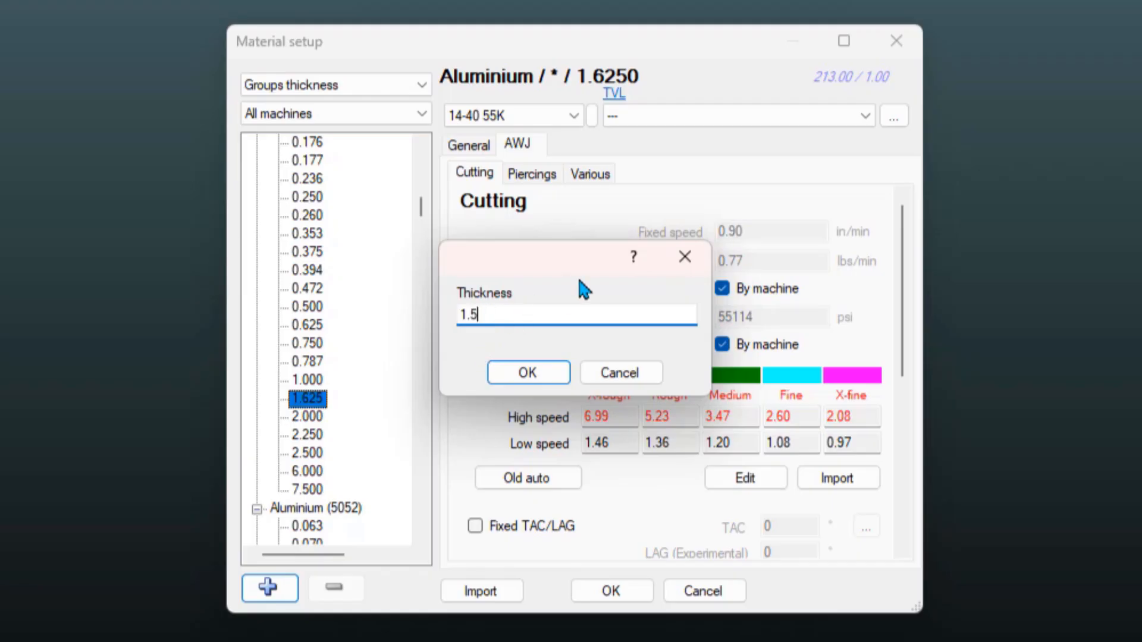
pyautogui.click(528, 372)
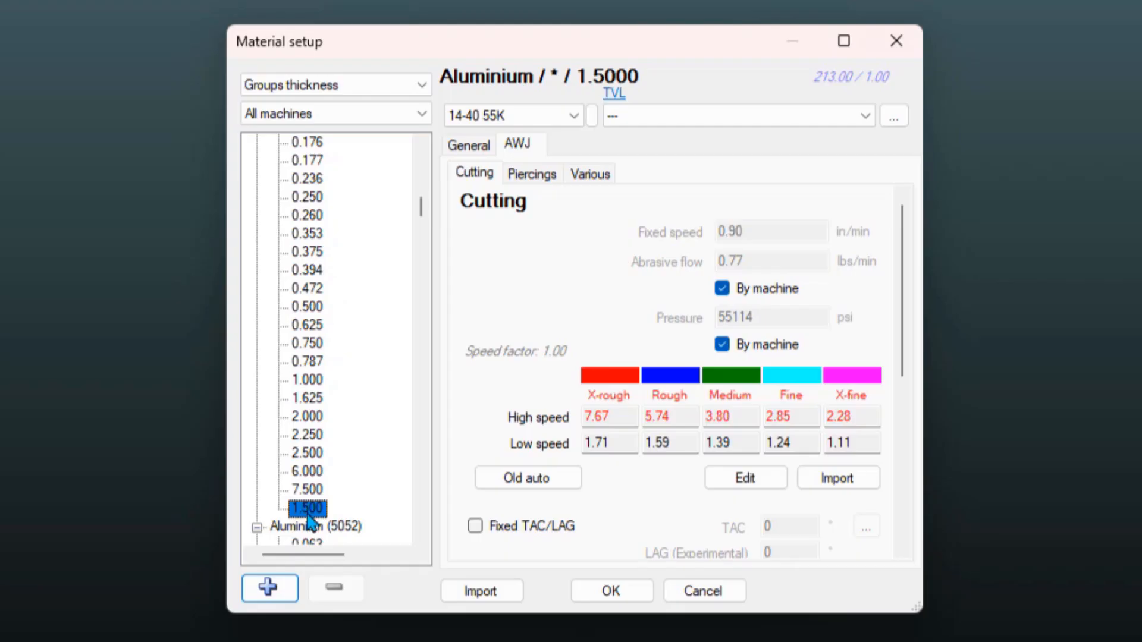
# Locate the new 1.500 entry under Aluminium and review the speeds of the 1.000 and 1.625 thicknesses around it.
pyautogui.scroll(2, 317, 386)
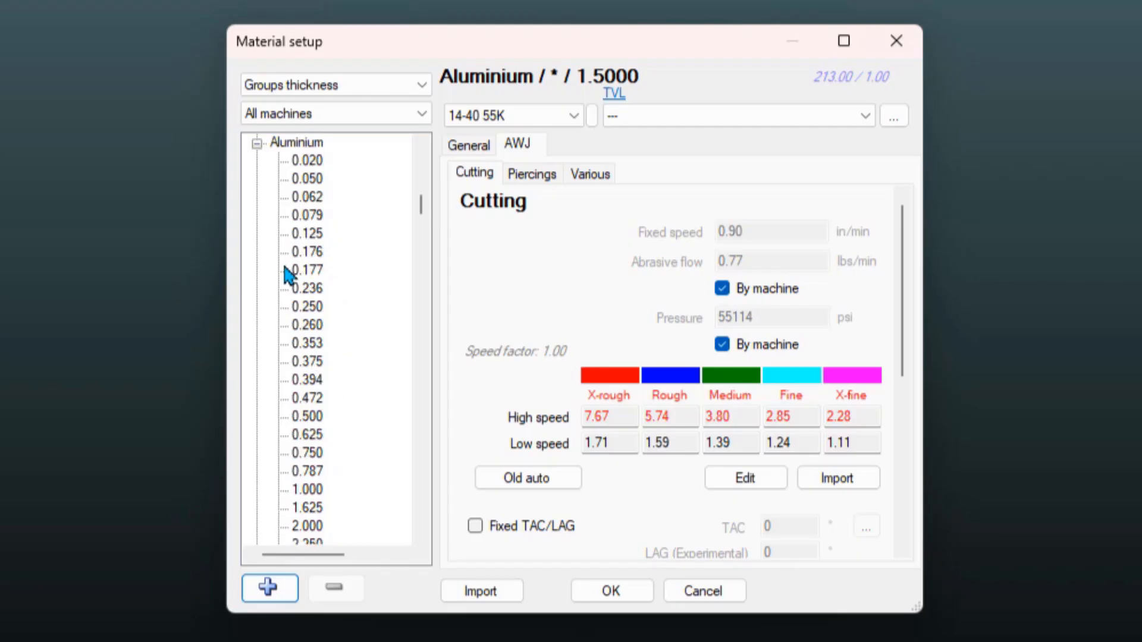
pyautogui.scroll(-3, 288, 275)
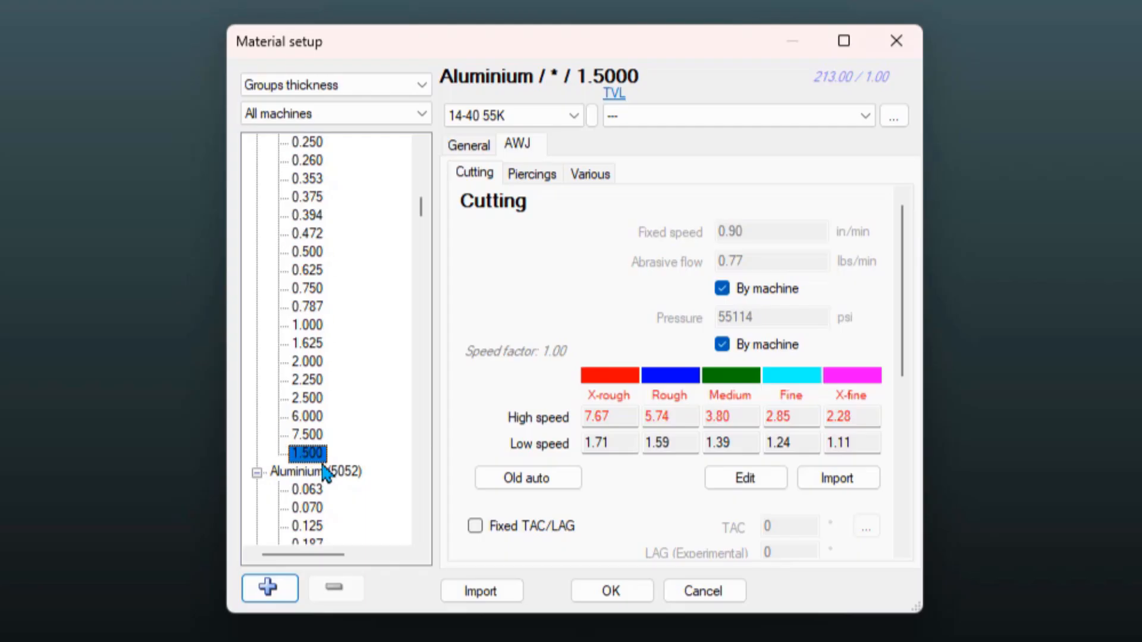
pyautogui.click(309, 329)
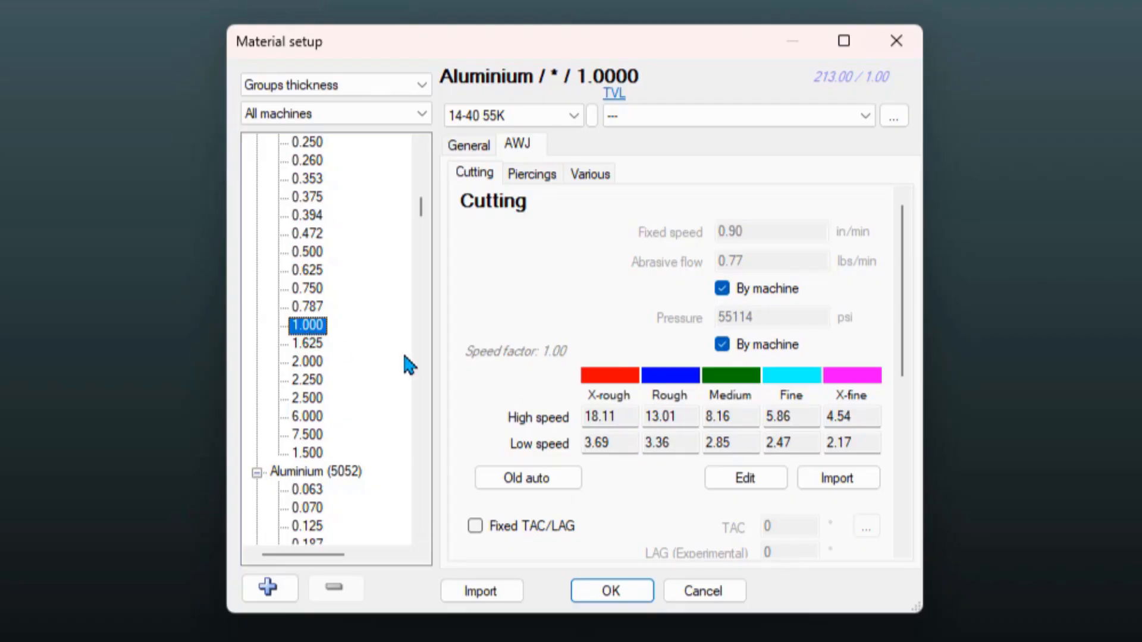
pyautogui.click(319, 346)
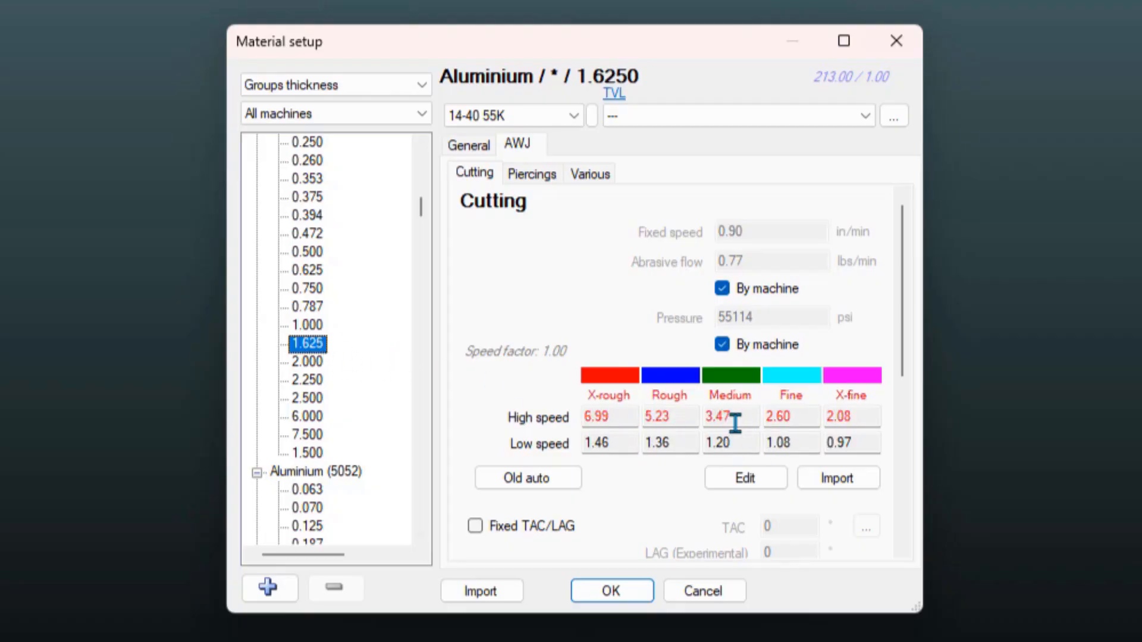
# Examine the X-rough high and low speeds of the 1.500 in Aluminium thickness.
pyautogui.click(306, 454)
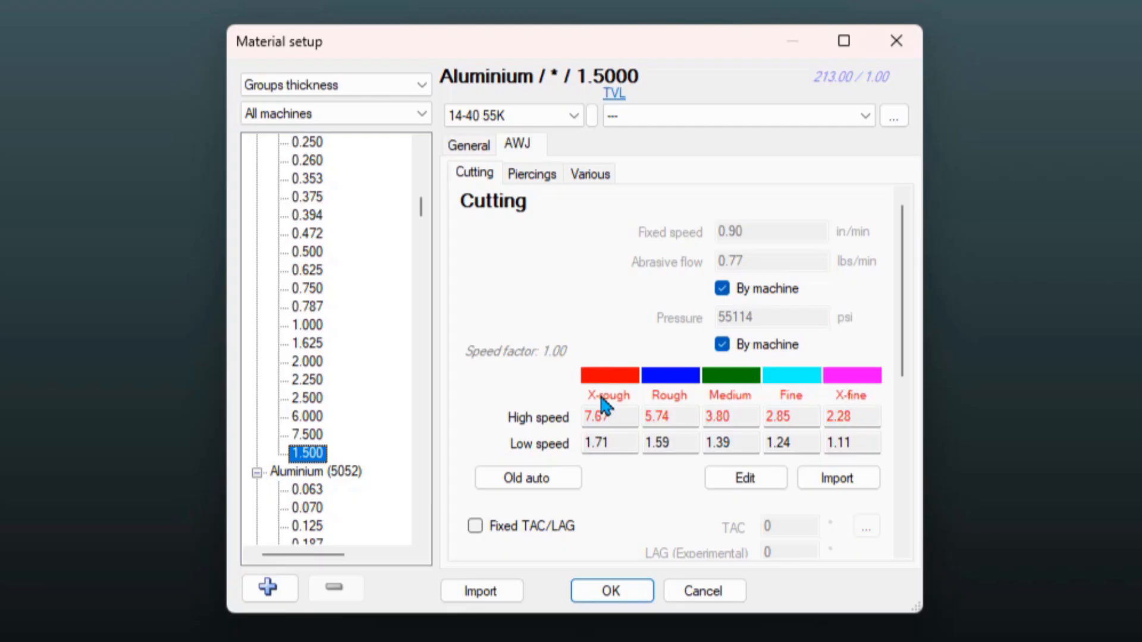
pyautogui.click(618, 418)
pyautogui.press('Tab')
pyautogui.click(619, 419)
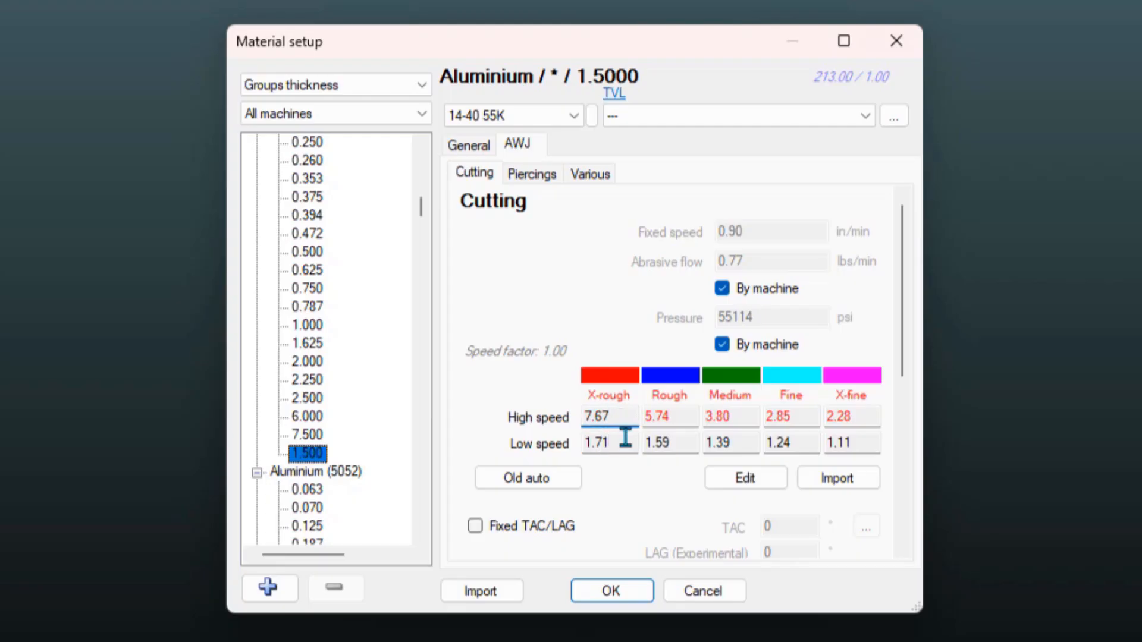
pyautogui.click(625, 438)
pyautogui.click(619, 417)
pyautogui.click(619, 444)
# Open the speed editing for 1.500 in Aluminium, reset all speeds to default, and check the X-Rough high and low speeds.
pyautogui.click(745, 479)
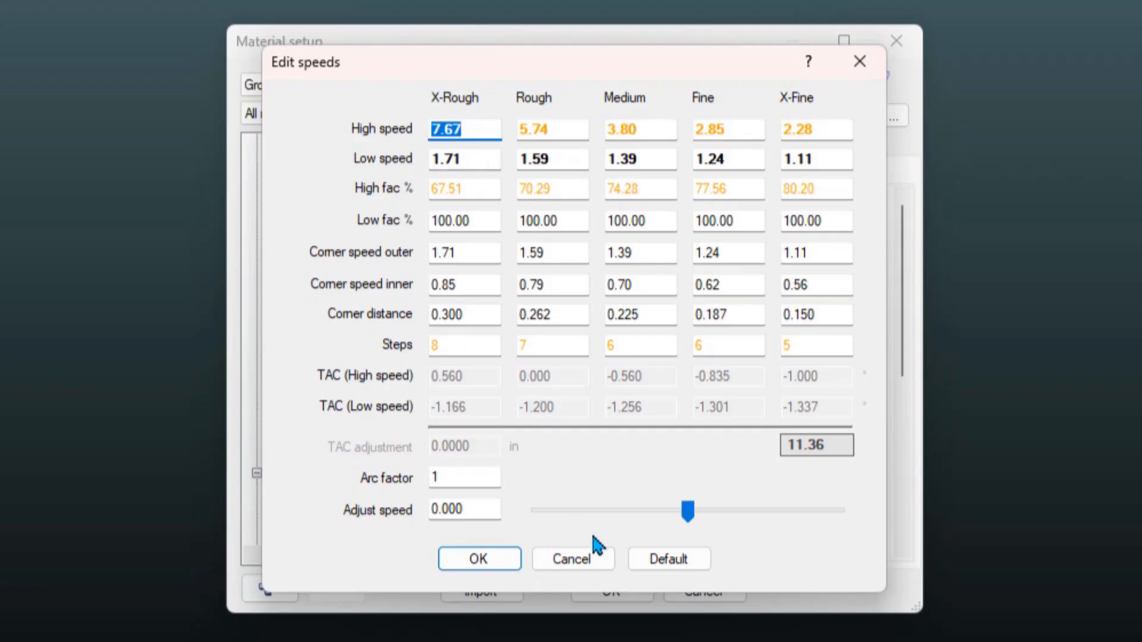
pyautogui.click(664, 562)
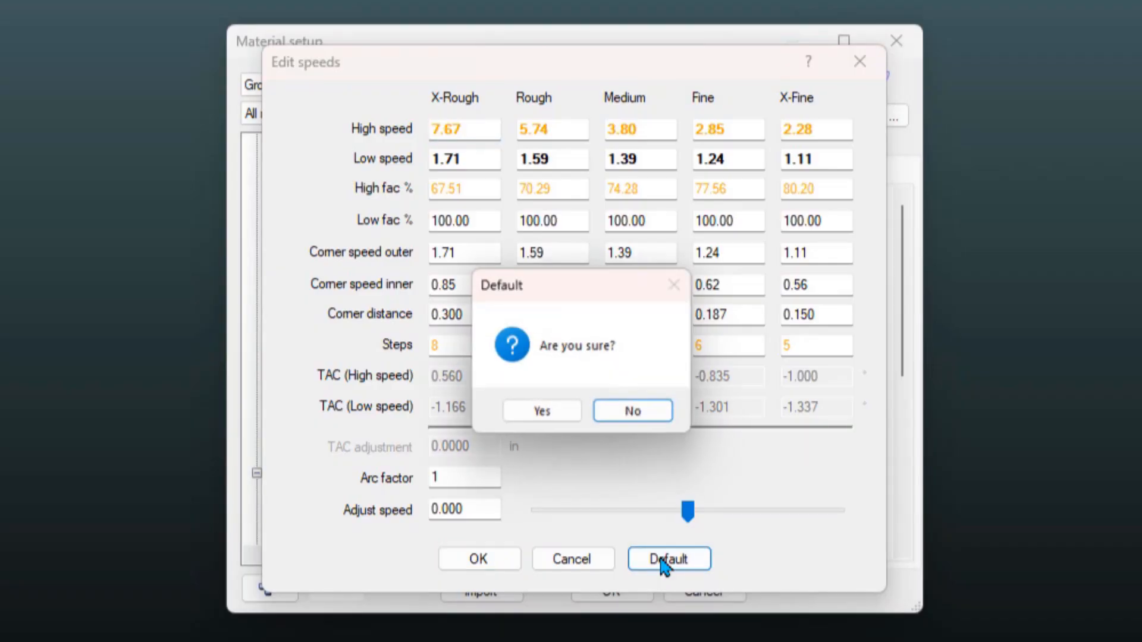
pyautogui.click(558, 416)
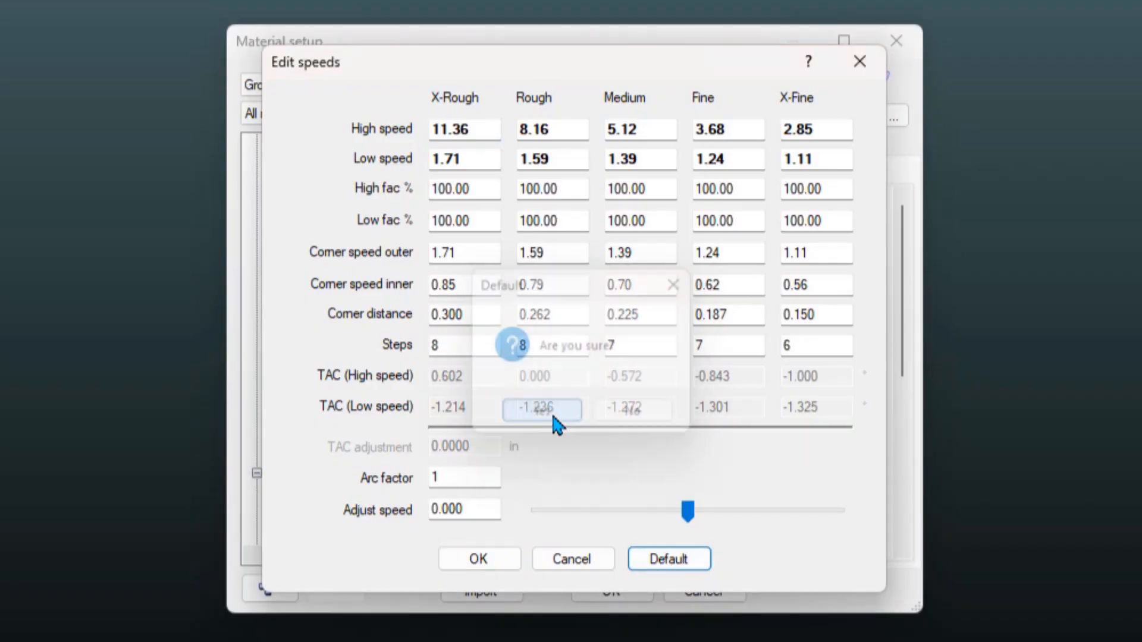
pyautogui.click(477, 129)
pyautogui.click(478, 157)
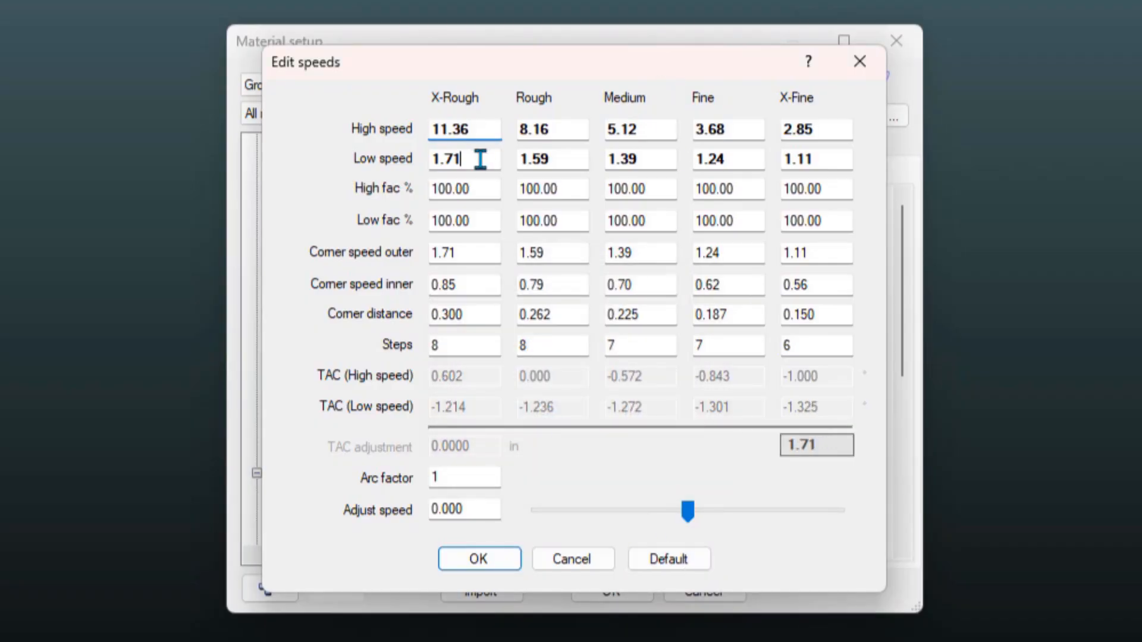
# Check the X-Rough high and low factor values, and set the X-Rough high factor to 75%.
pyautogui.click(475, 187)
pyautogui.click(471, 217)
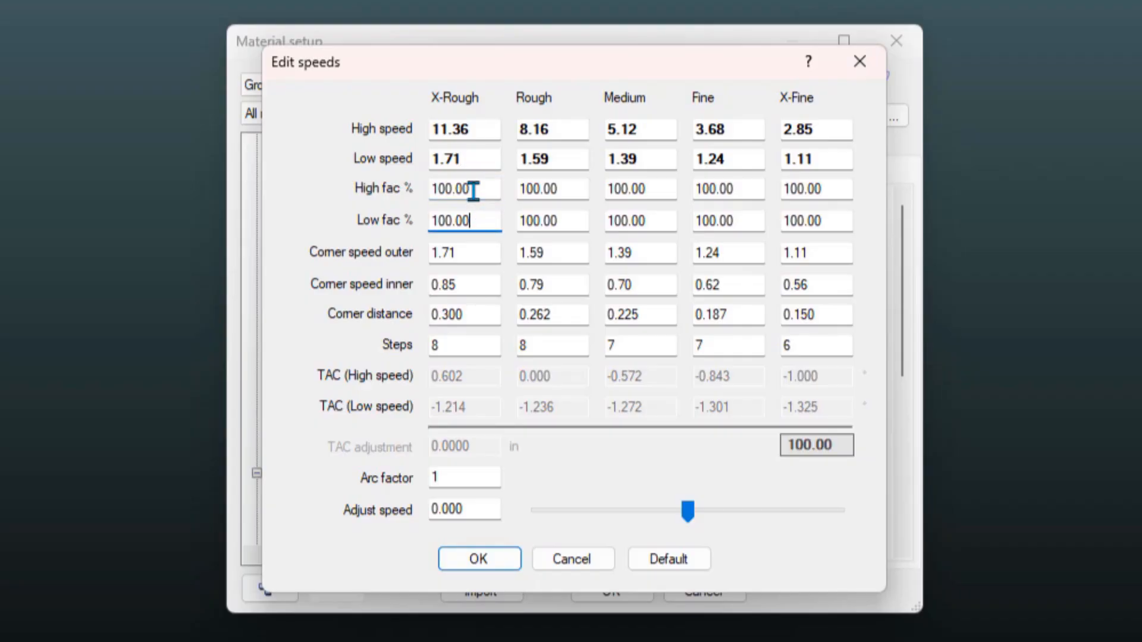
pyautogui.click(477, 192)
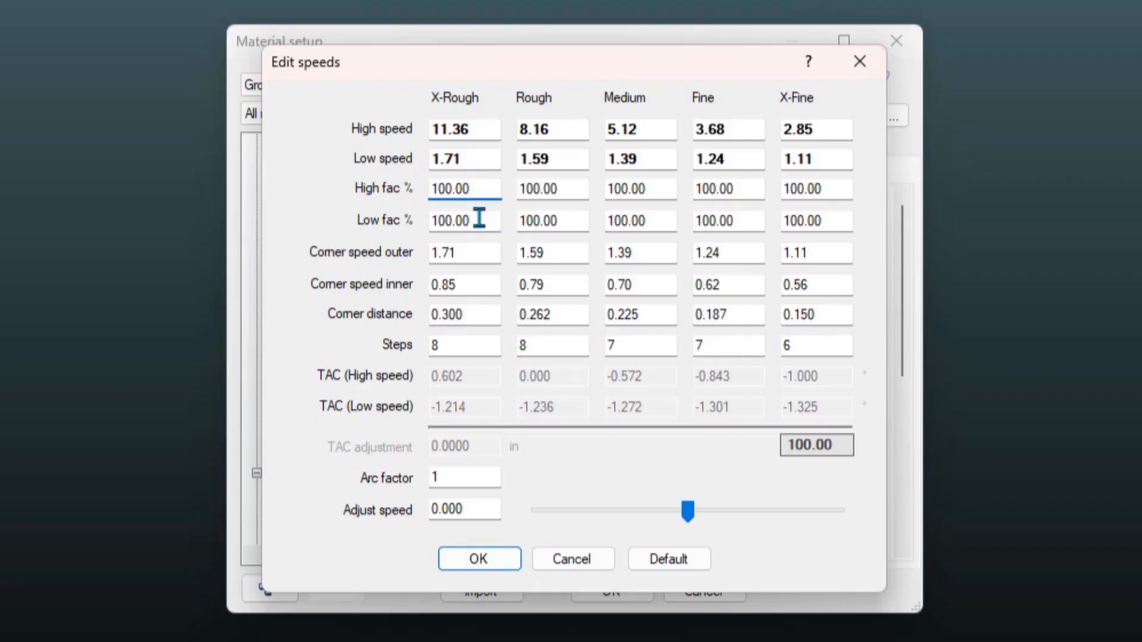
pyautogui.click(479, 218)
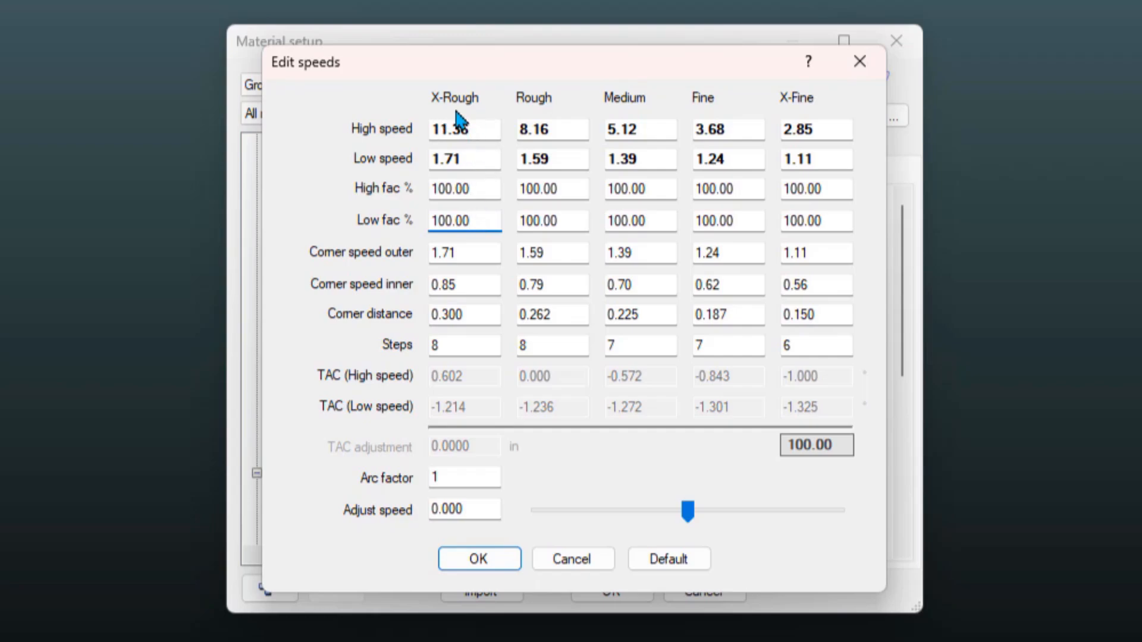
pyautogui.moveTo(476, 194); pyautogui.dragTo(383, 186)
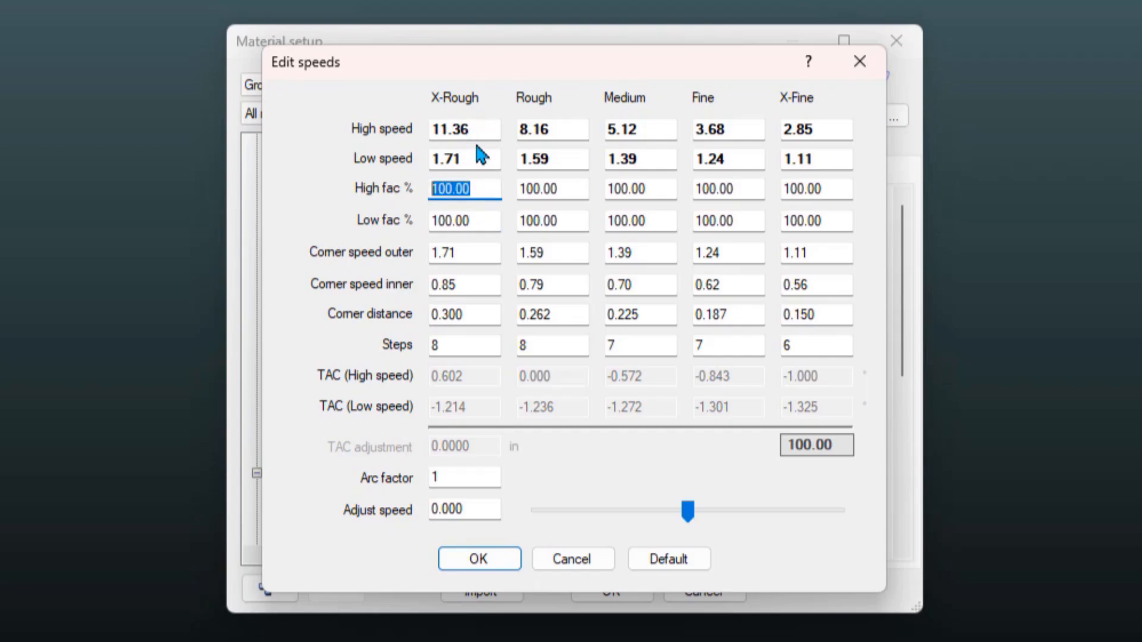
pyautogui.write('75')
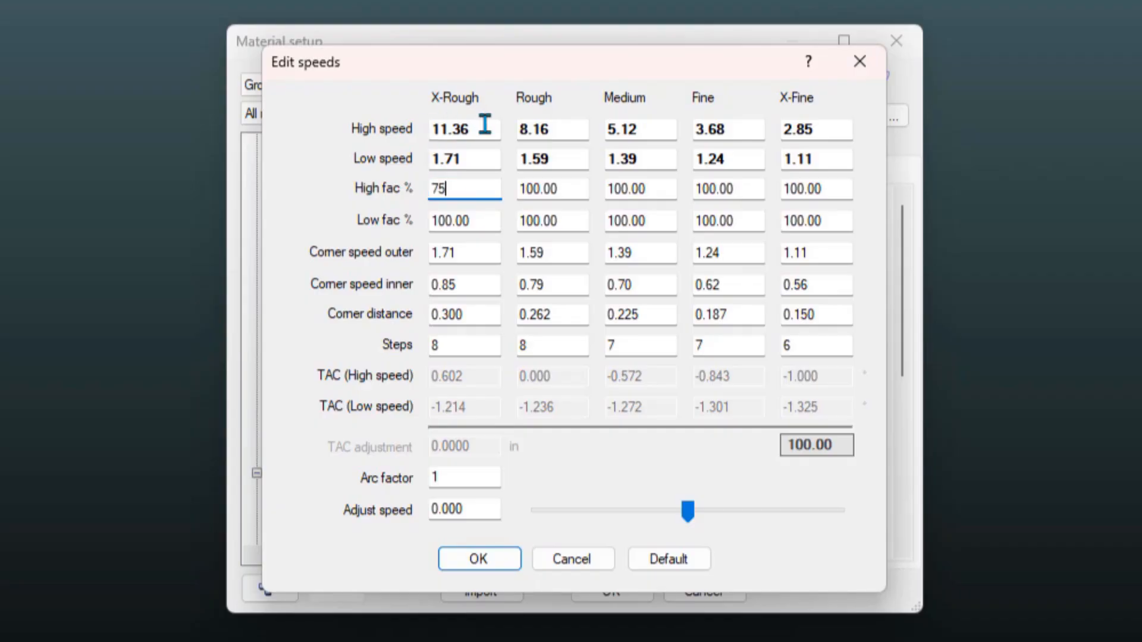
pyautogui.click(480, 220)
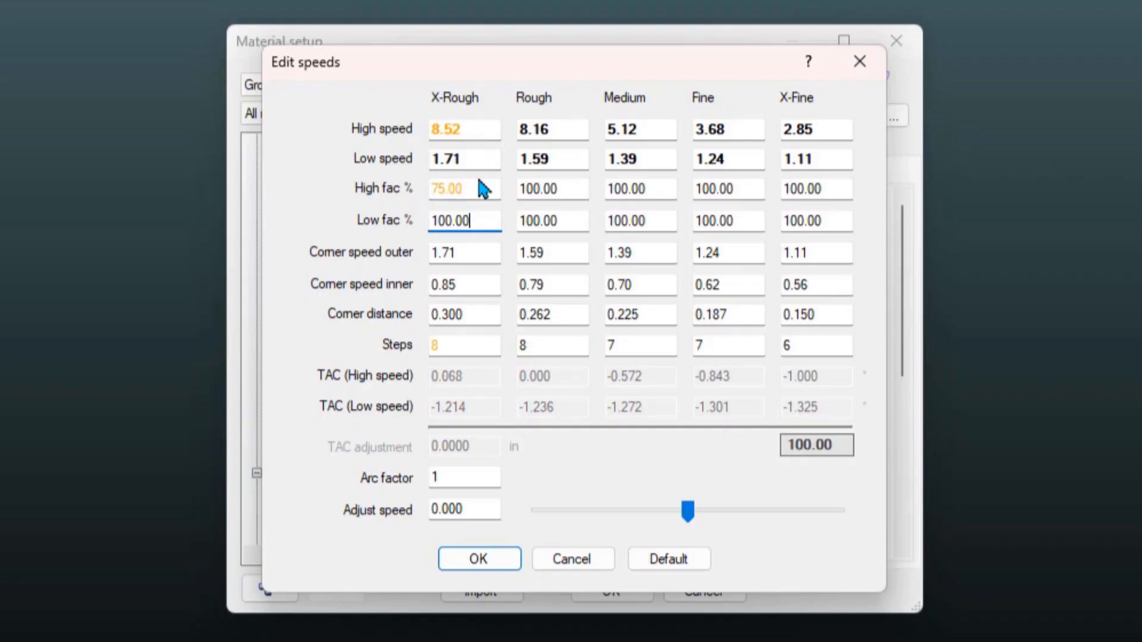
# Try an X-Rough high speed of 9, and set the X-Rough high factor back to 75%.
pyautogui.moveTo(476, 138); pyautogui.dragTo(383, 142)
pyautogui.write('9')
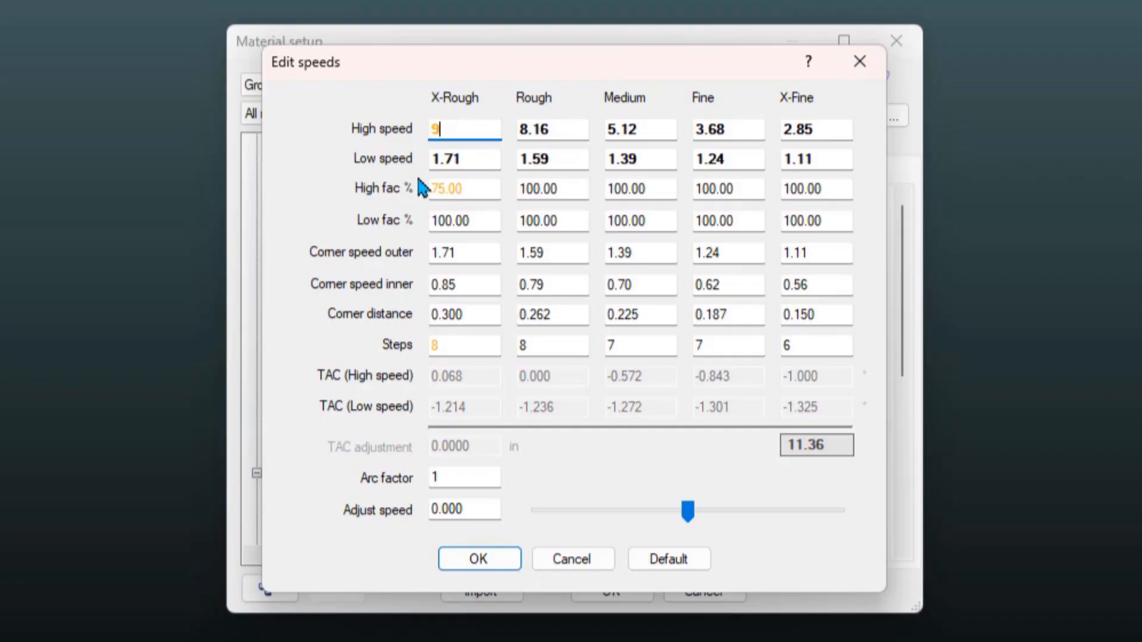
pyautogui.click(476, 189)
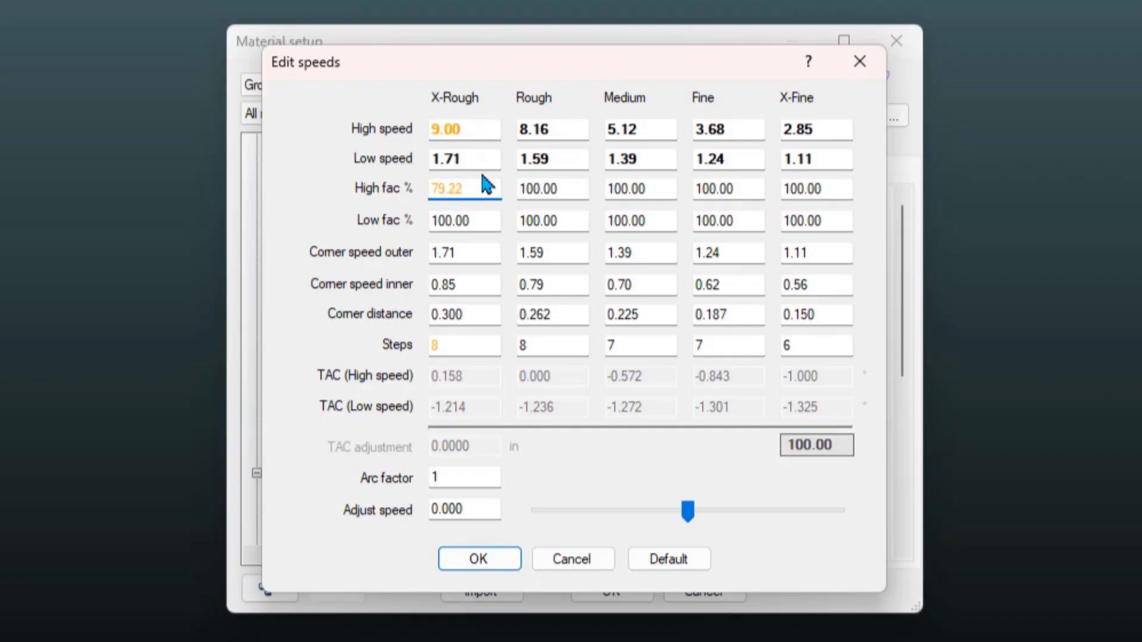
pyautogui.moveTo(487, 185); pyautogui.dragTo(382, 204)
pyautogui.write('75')
pyautogui.click(484, 136)
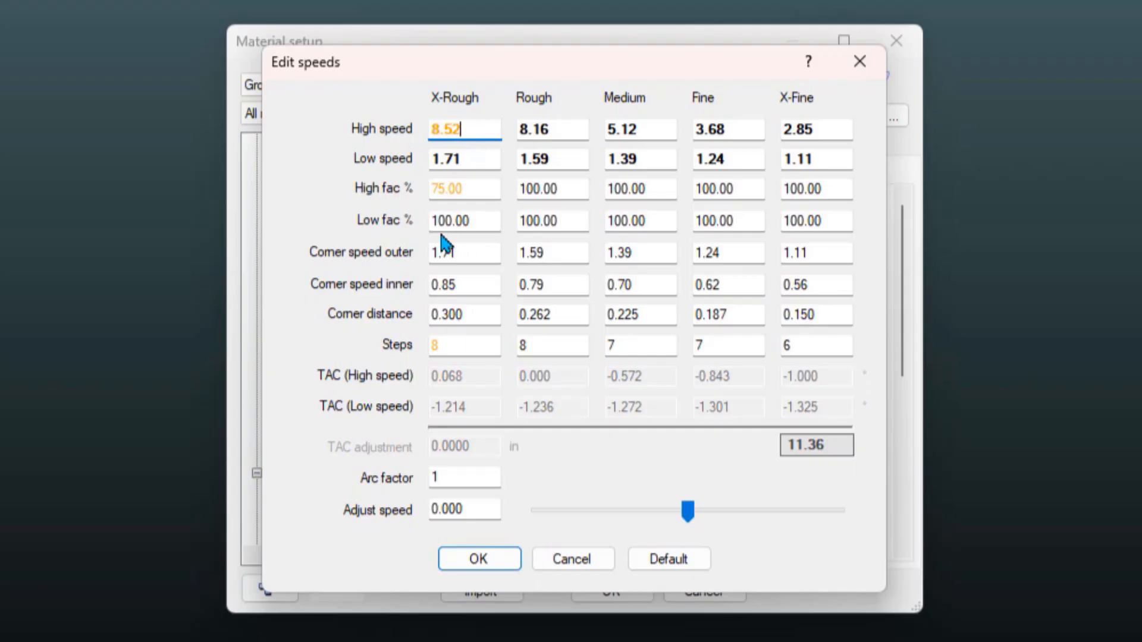
# Review the X-Rough outer and inner corner speeds, corner distance and steps, and accept the speed settings.
pyautogui.click(471, 261)
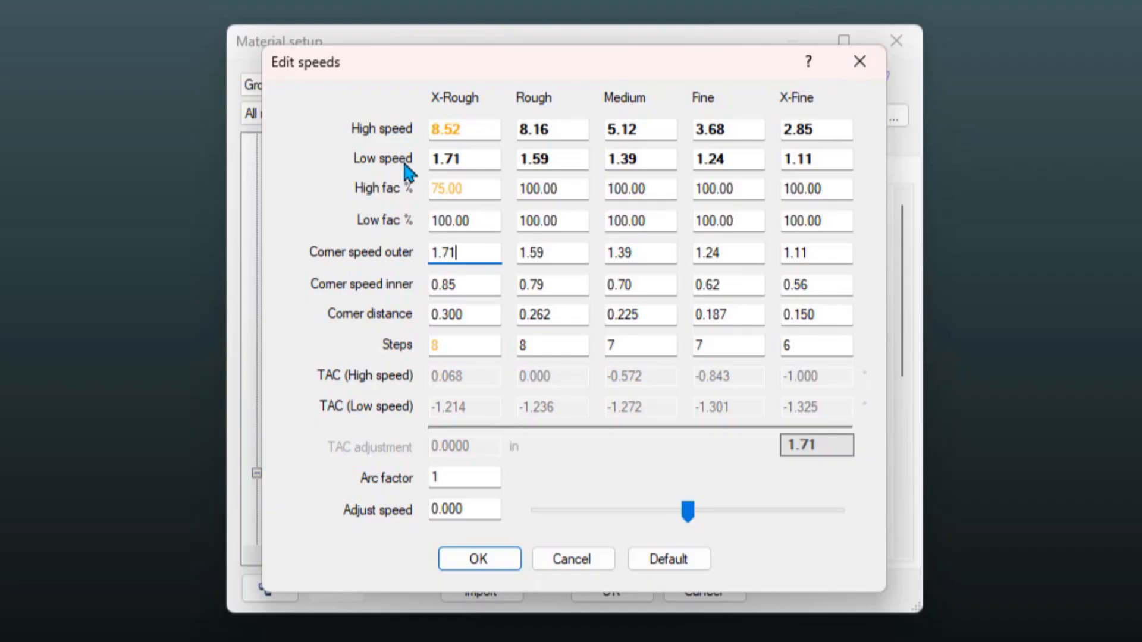
pyautogui.moveTo(456, 257); pyautogui.dragTo(398, 255)
pyautogui.click(482, 286)
pyautogui.moveTo(483, 287); pyautogui.dragTo(420, 284)
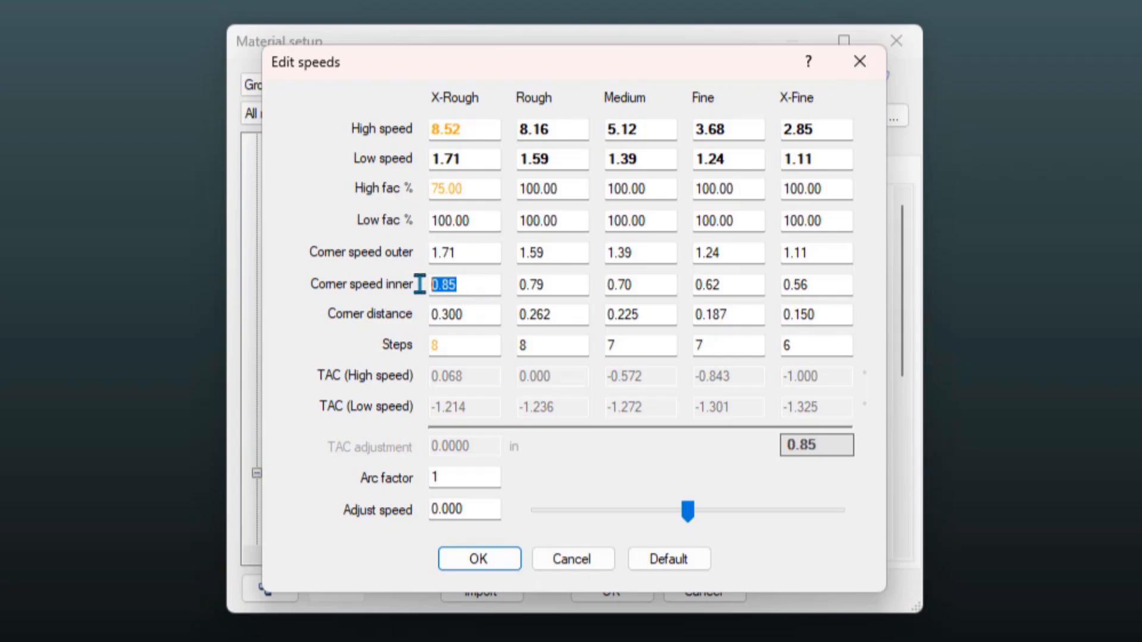
pyautogui.click(472, 315)
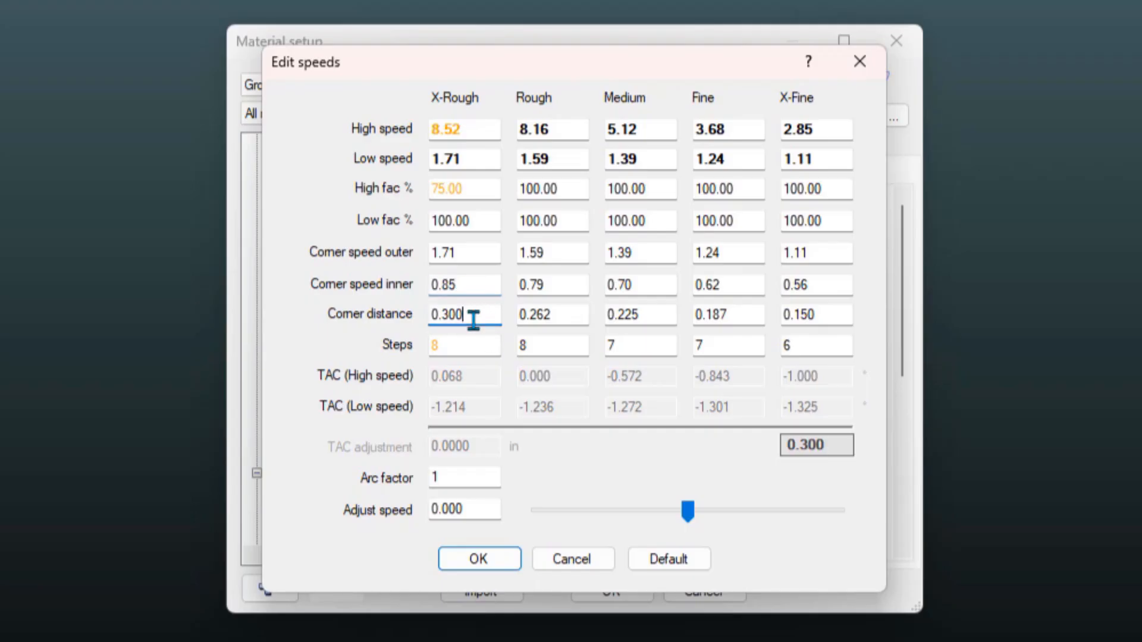
pyautogui.moveTo(472, 316); pyautogui.dragTo(404, 310)
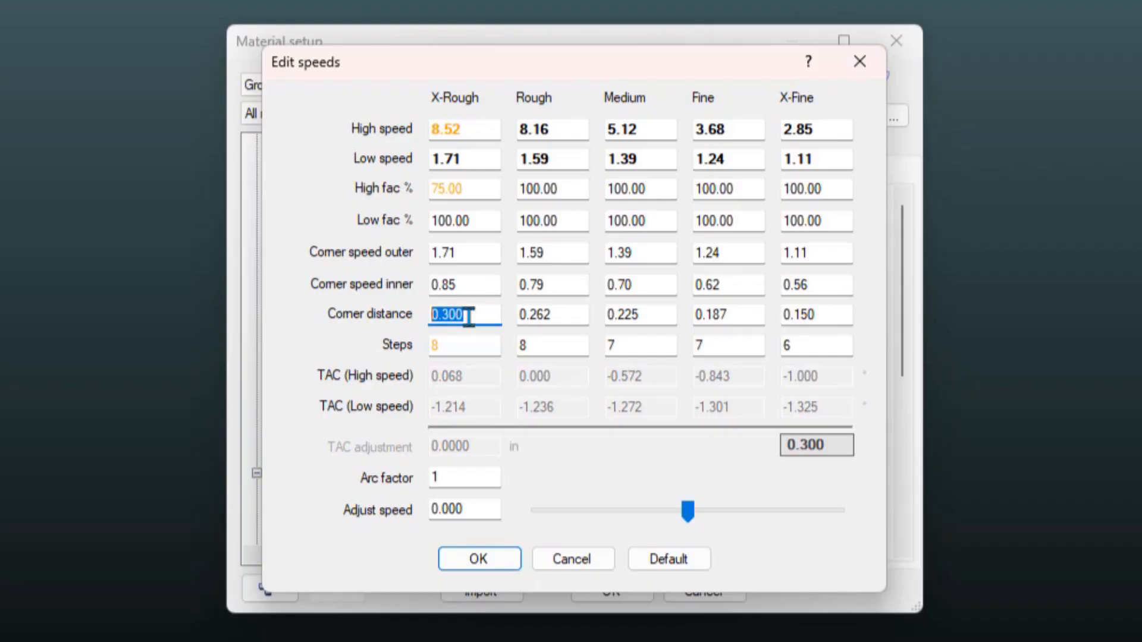
pyautogui.click(453, 345)
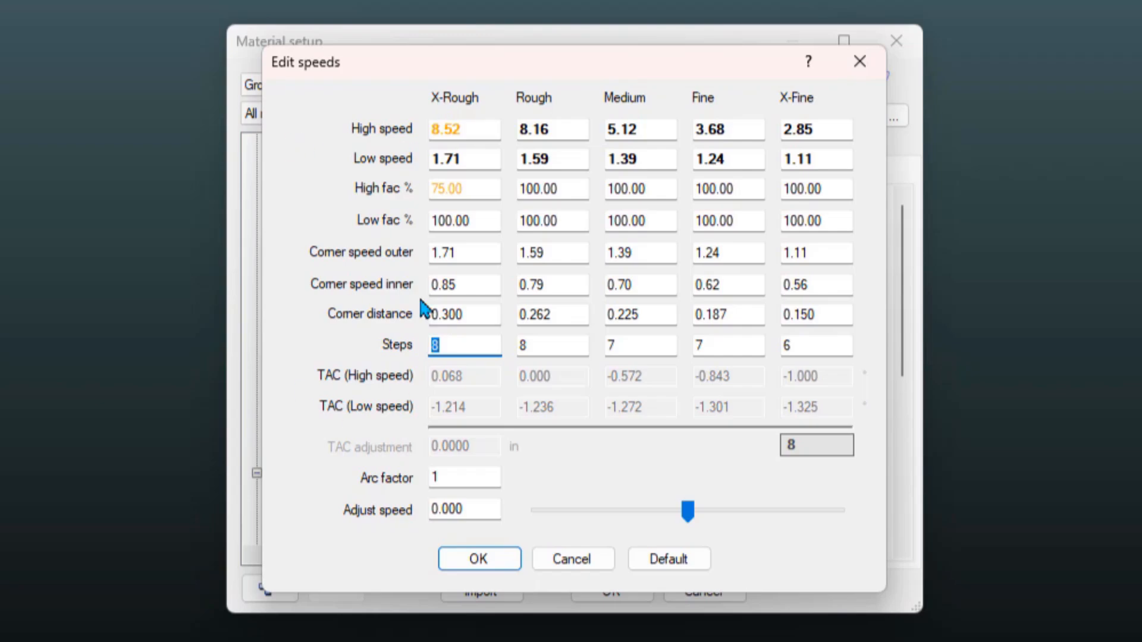
pyautogui.click(480, 559)
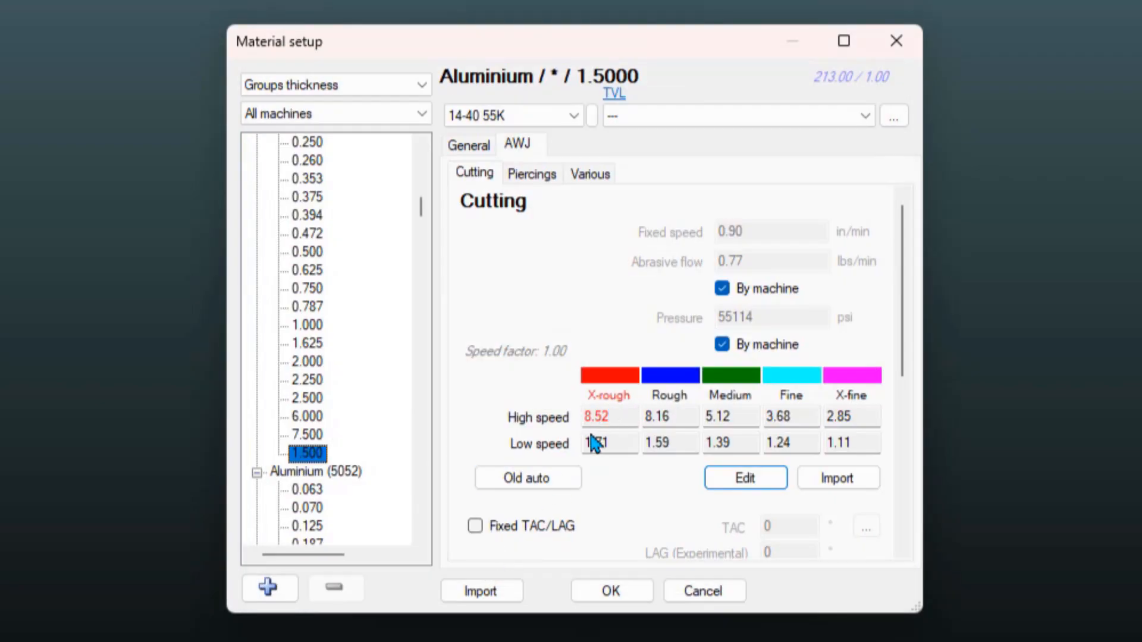
# Reopen the speed editing for 1.500 in Aluminium, reset all speeds to default, and check the arc factor.
pyautogui.click(745, 478)
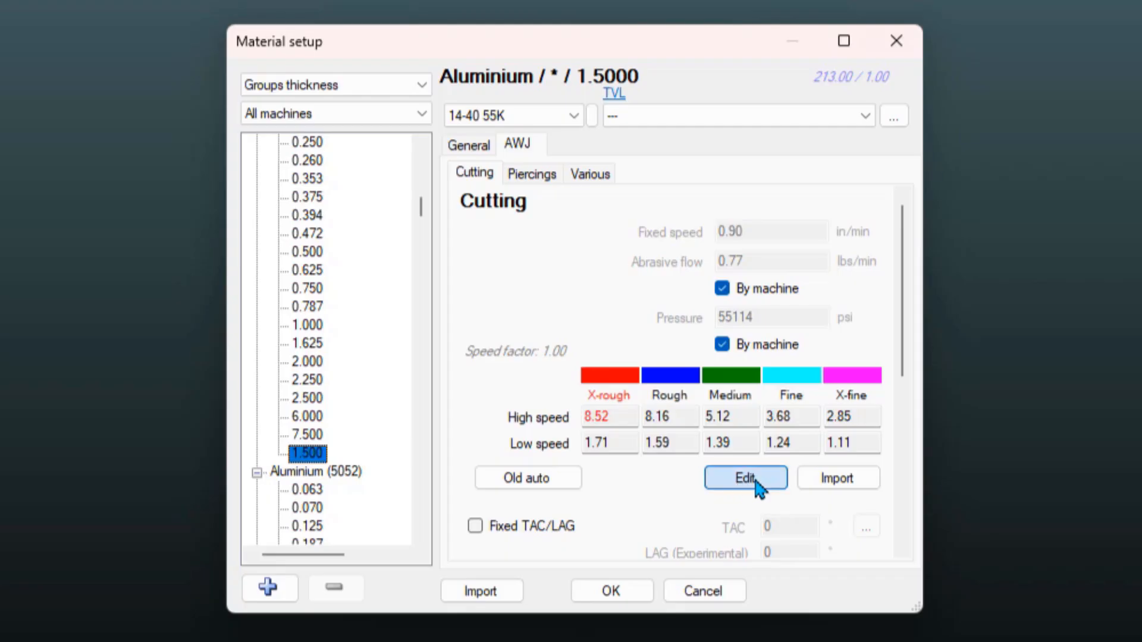
pyautogui.click(682, 558)
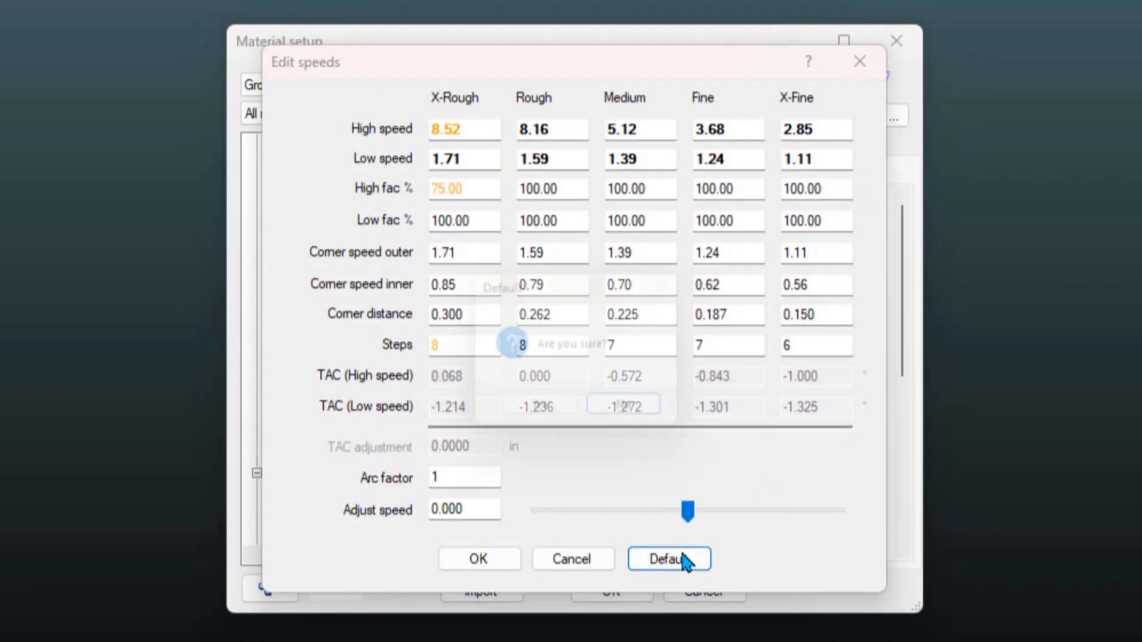
pyautogui.click(537, 420)
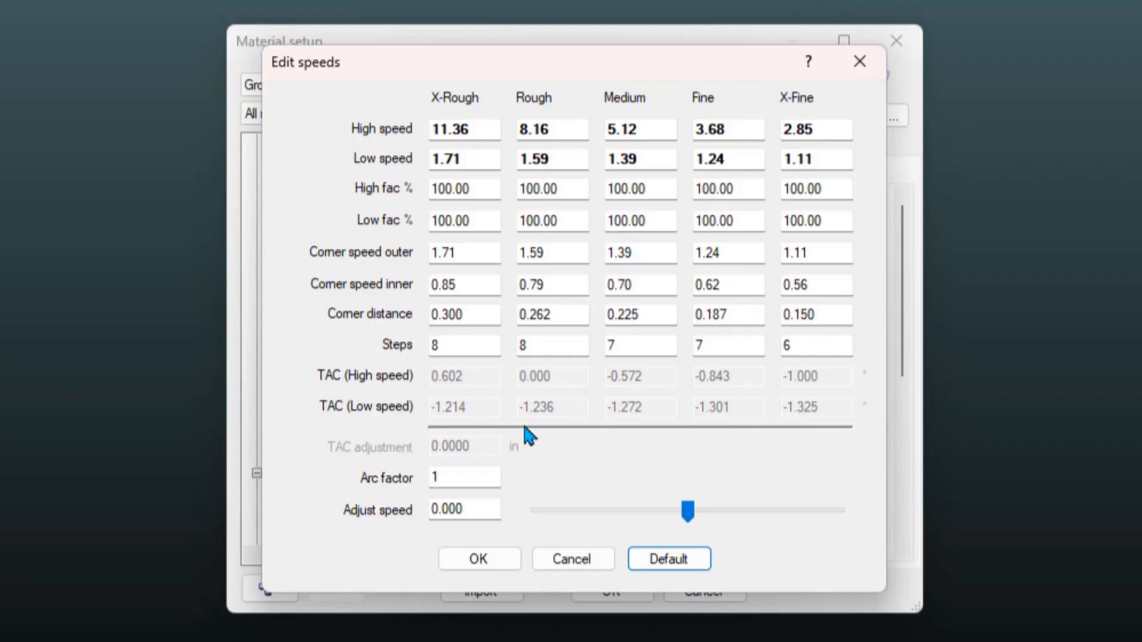
pyautogui.doubleClick(469, 474)
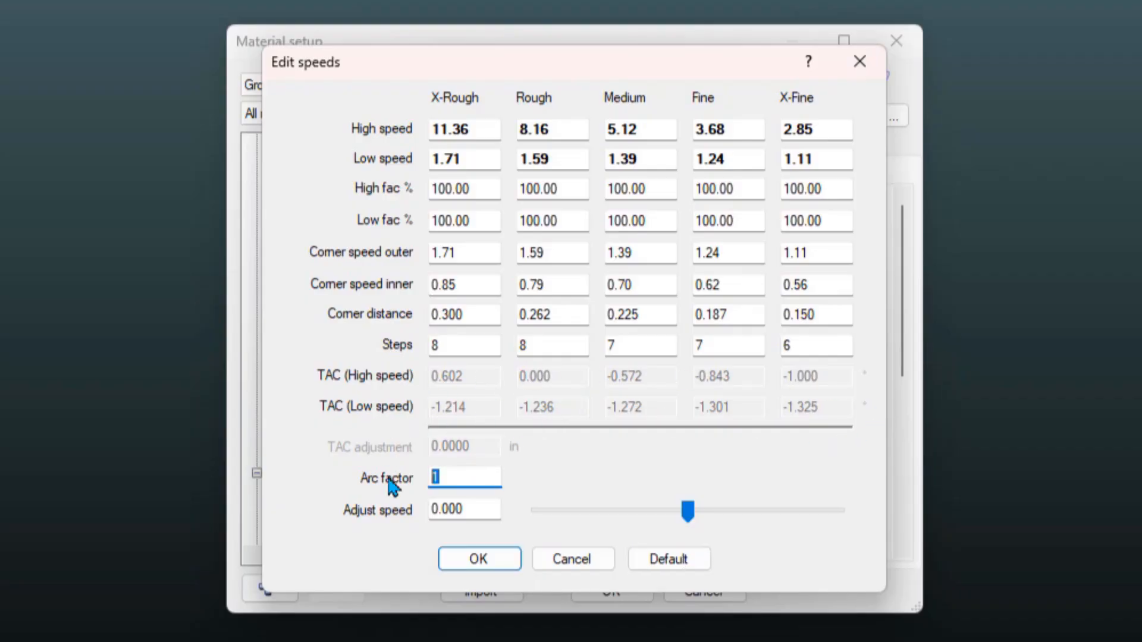
pyautogui.click(455, 476)
pyautogui.doubleClick(458, 476)
# Try an overall speed adjustment of -20.874, reset the speeds to default, and accept the settings.
pyautogui.moveTo(688, 513); pyautogui.dragTo(658, 513)
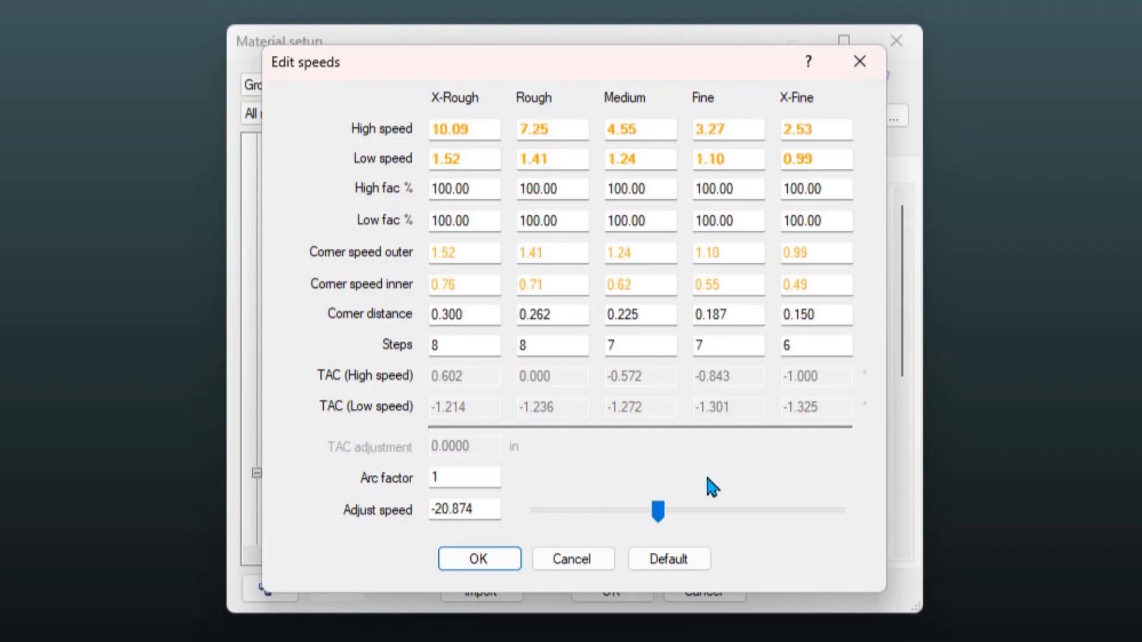
pyautogui.click(667, 561)
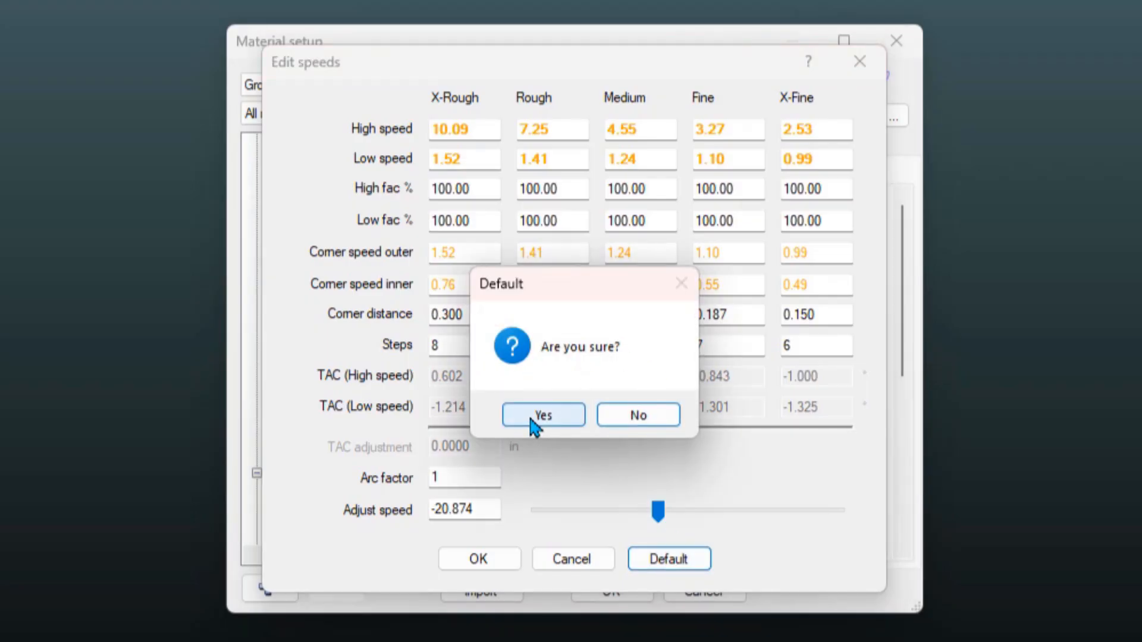
pyautogui.click(533, 416)
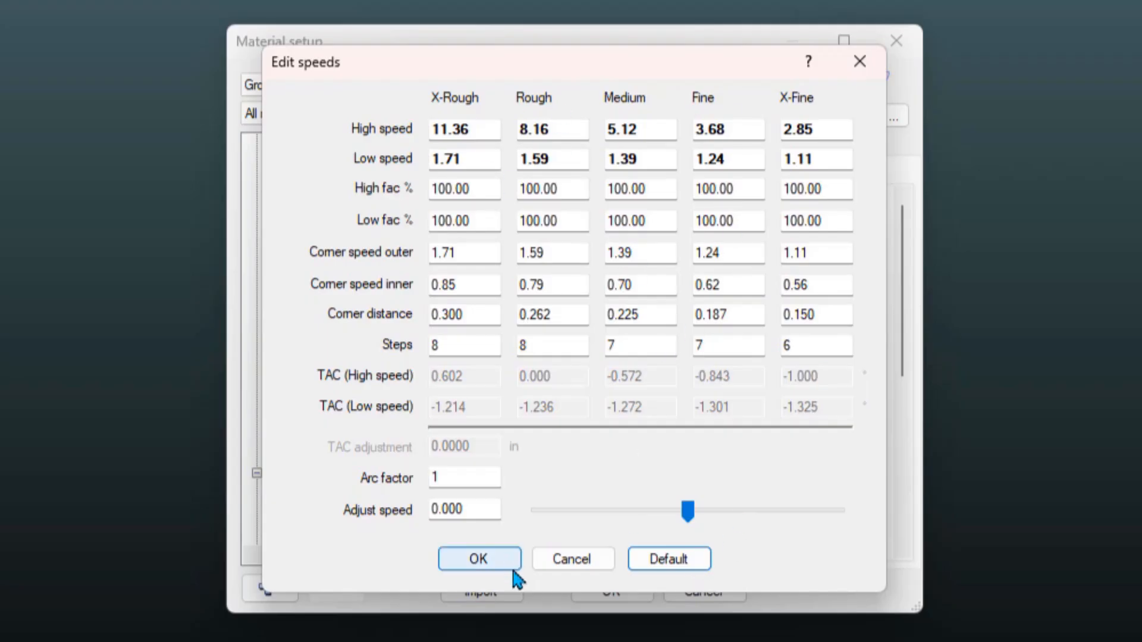
pyautogui.click(493, 562)
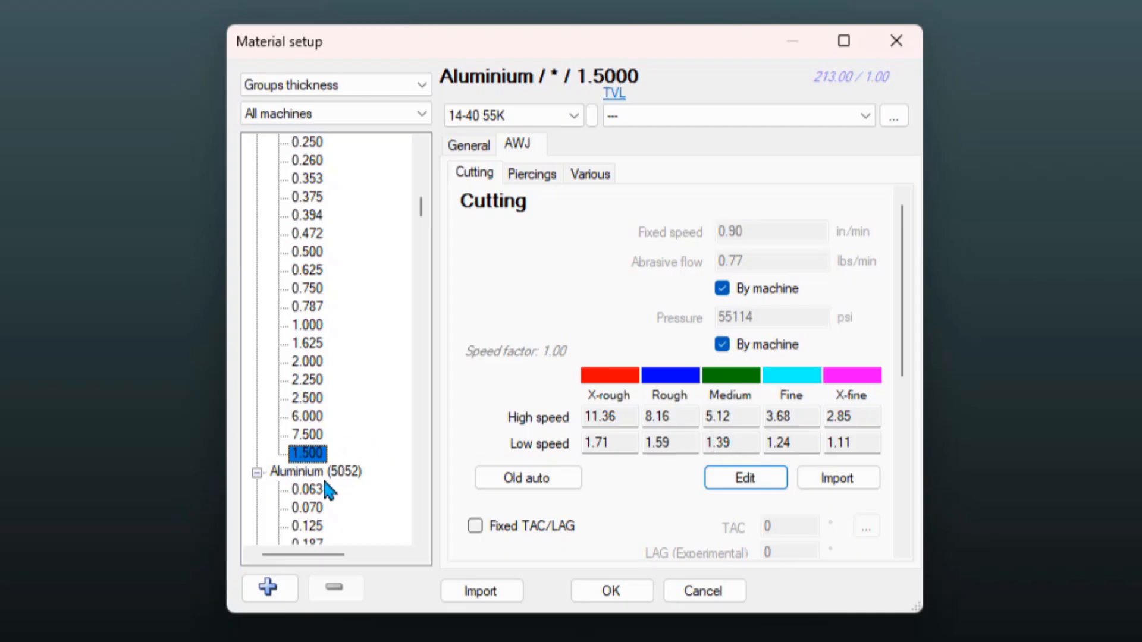
# Select the 0.020 thickness under Aluminium and examine its Rough, Medium and Fine high speeds.
pyautogui.scroll(4, 326, 491)
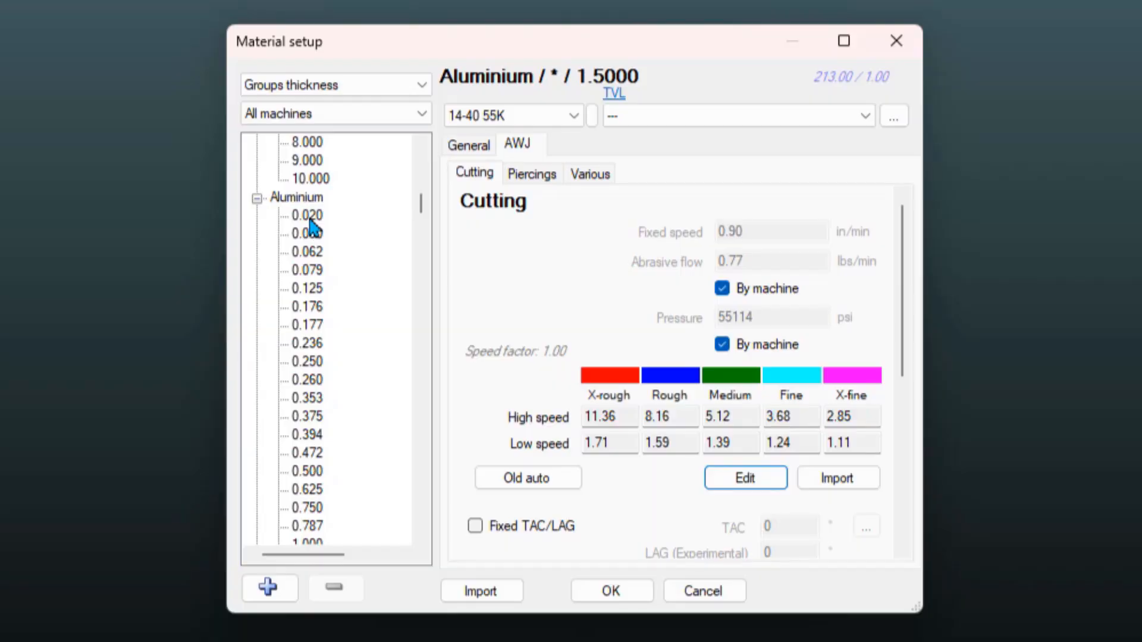
pyautogui.click(309, 220)
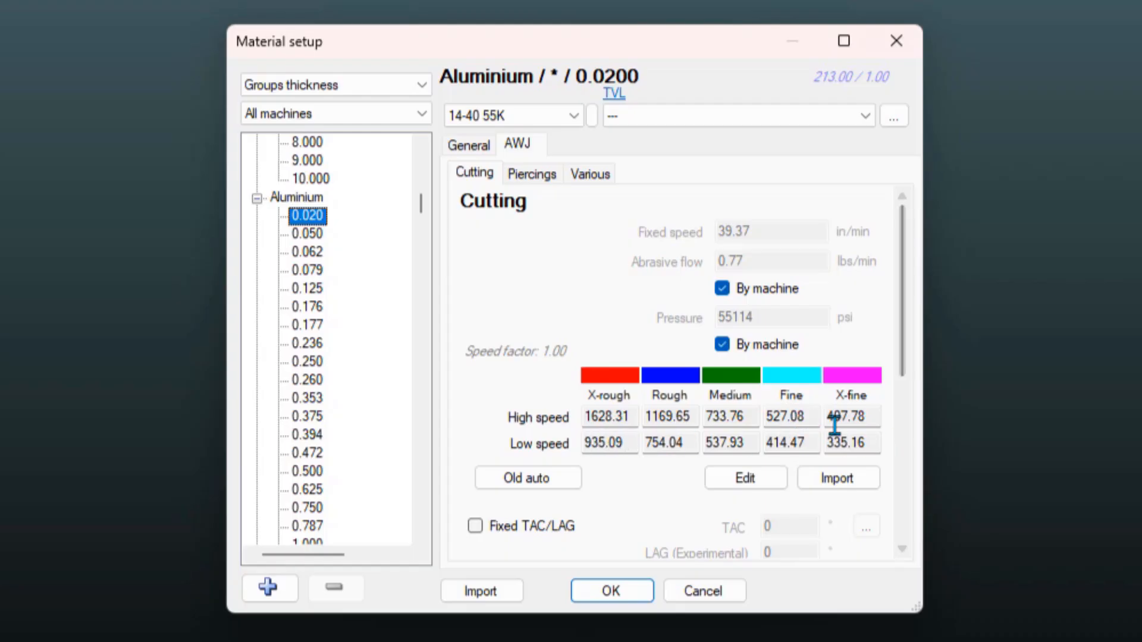
pyautogui.click(747, 418)
pyautogui.click(696, 418)
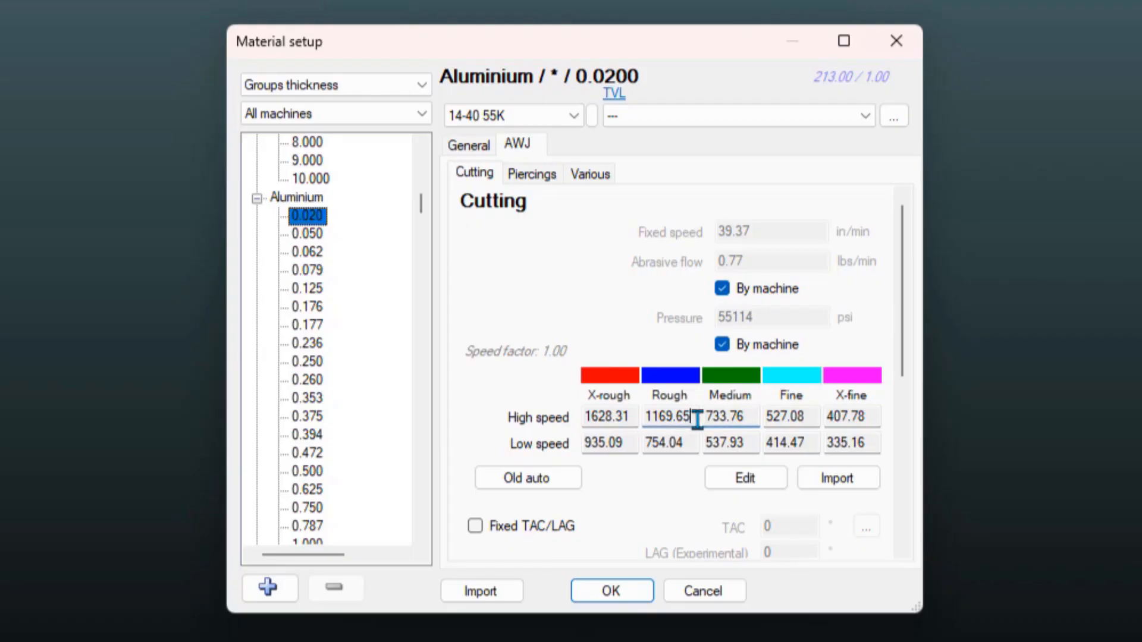
pyautogui.click(748, 416)
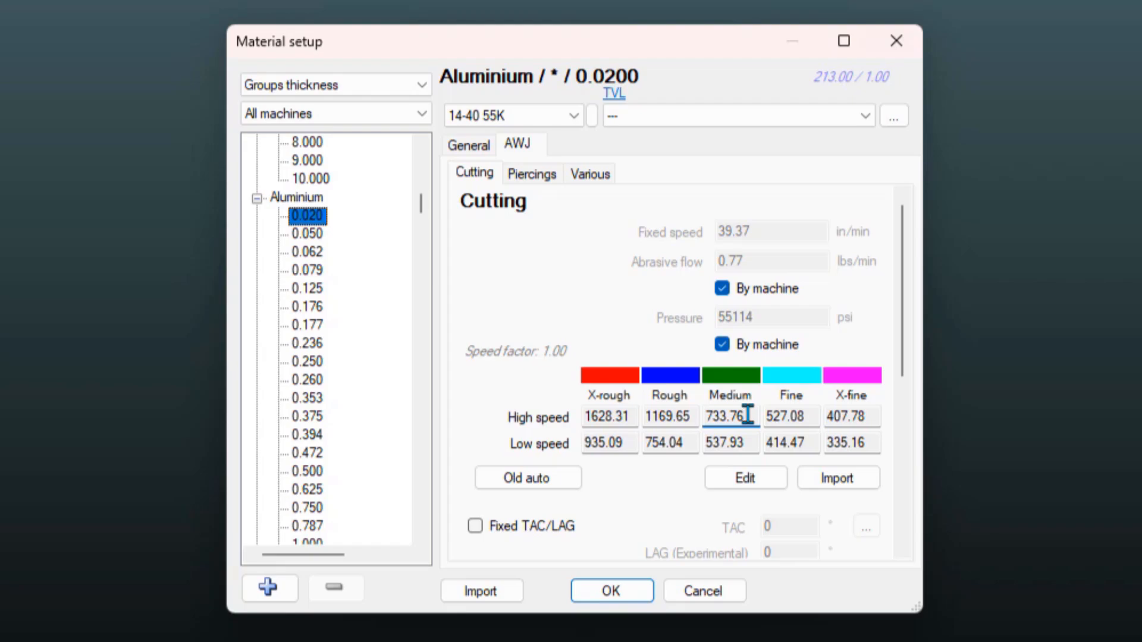
pyautogui.moveTo(811, 417); pyautogui.dragTo(760, 417)
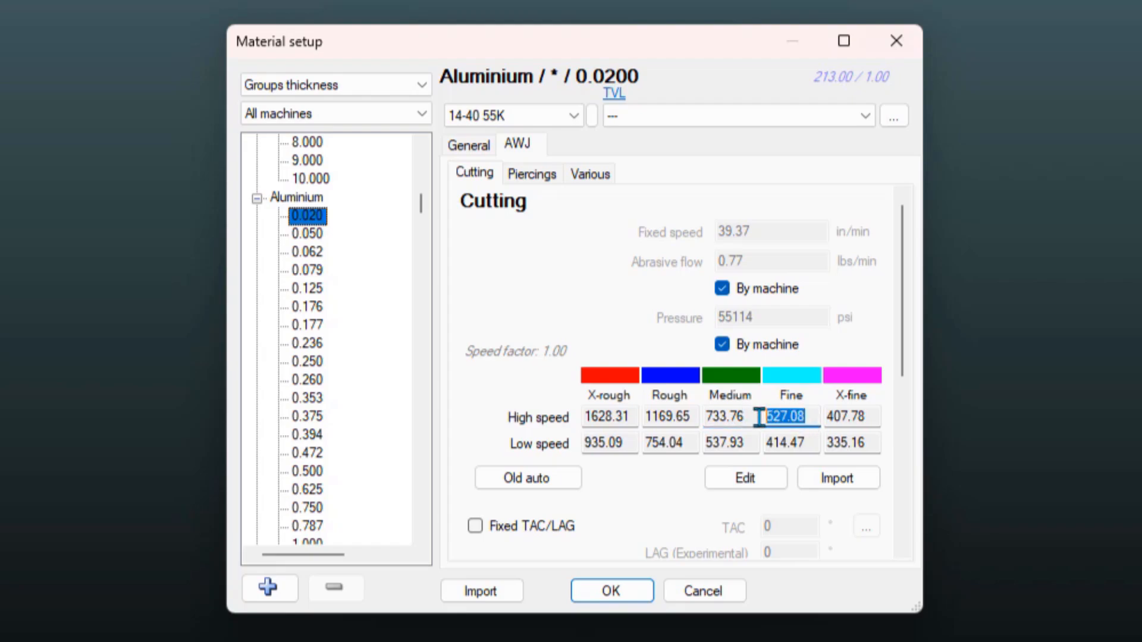
pyautogui.click(746, 416)
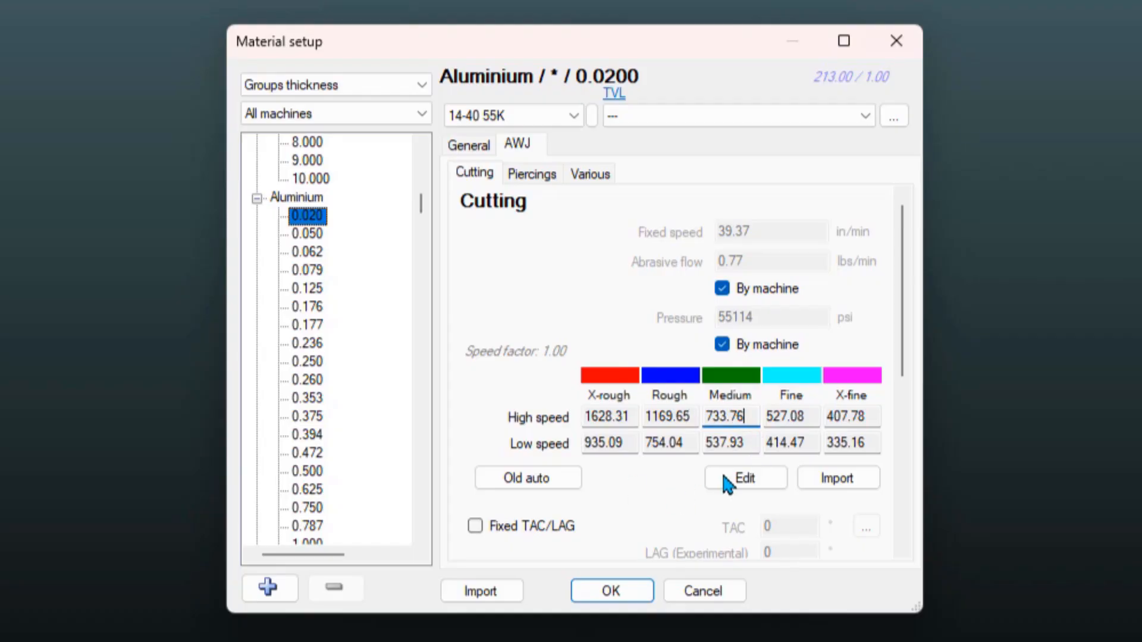
# Slow down all cutting speeds of the 0.020 in Aluminium thickness with a speed adjustment of -106.500.
pyautogui.click(745, 478)
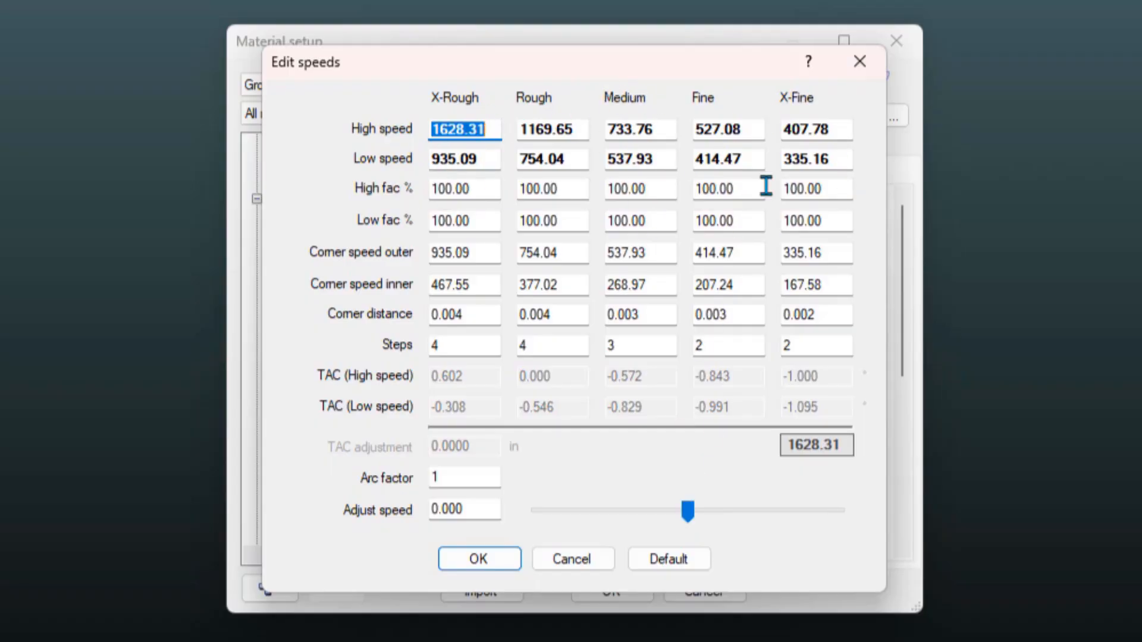
pyautogui.moveTo(689, 519); pyautogui.dragTo(523, 517)
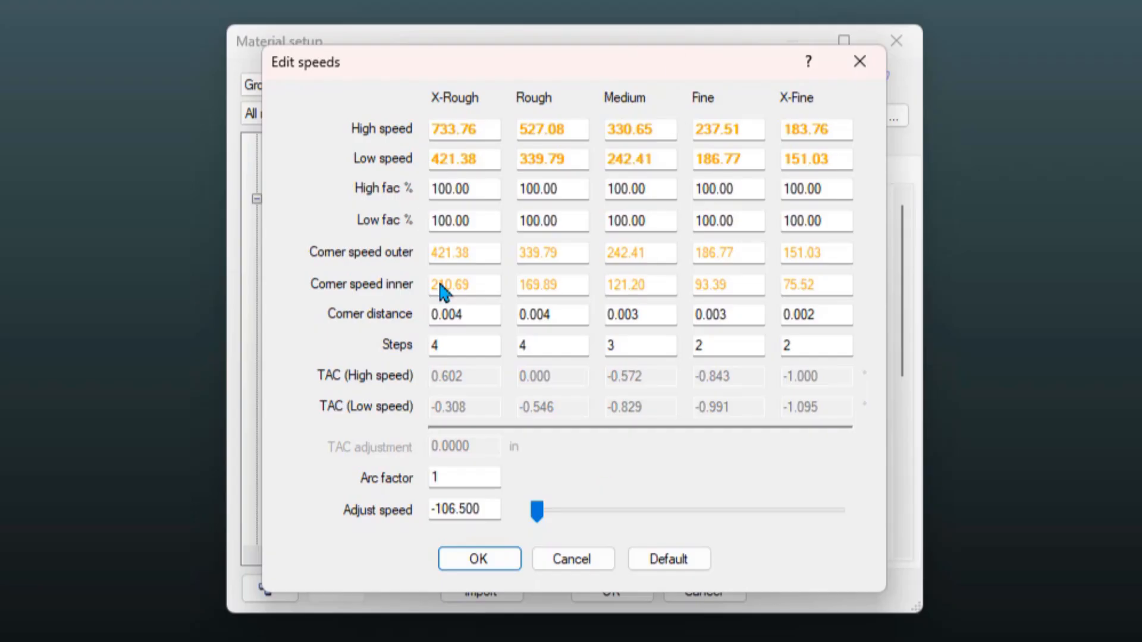
pyautogui.click(497, 557)
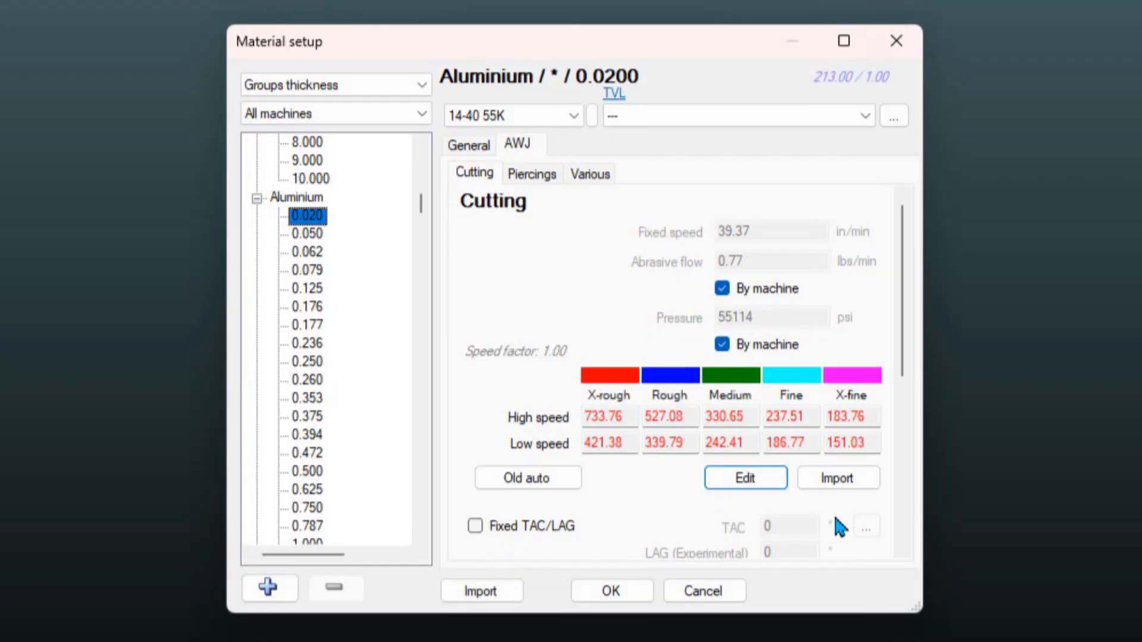
# Check the speed import options for the 0.020 Aluminium thickness and try converting its speeds to the old auto values.
pyautogui.click(849, 482)
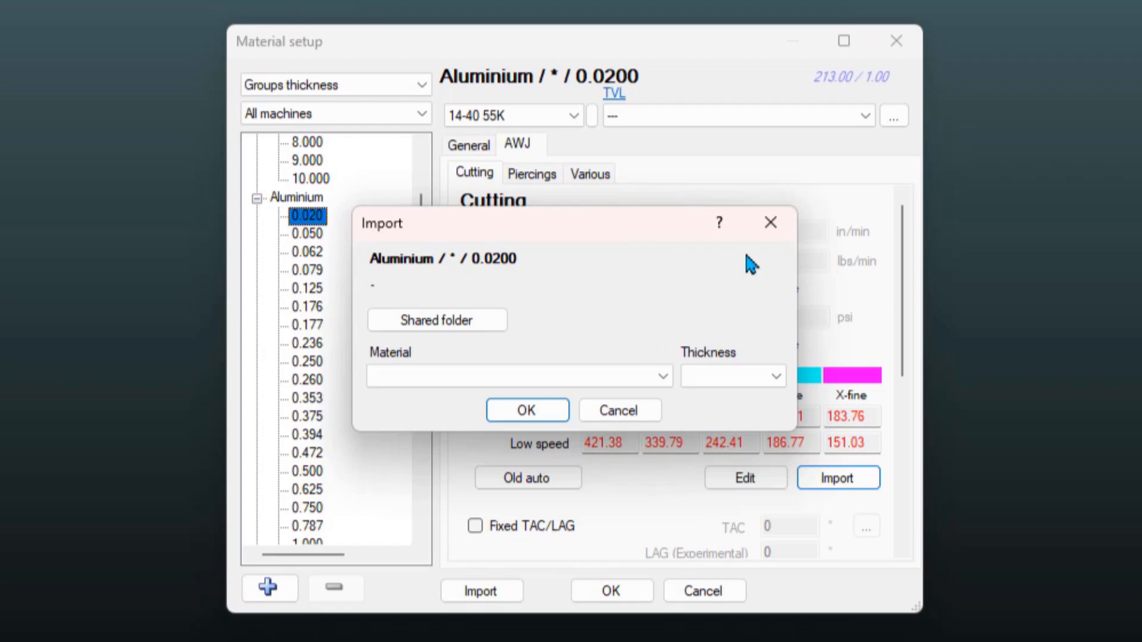
pyautogui.click(779, 220)
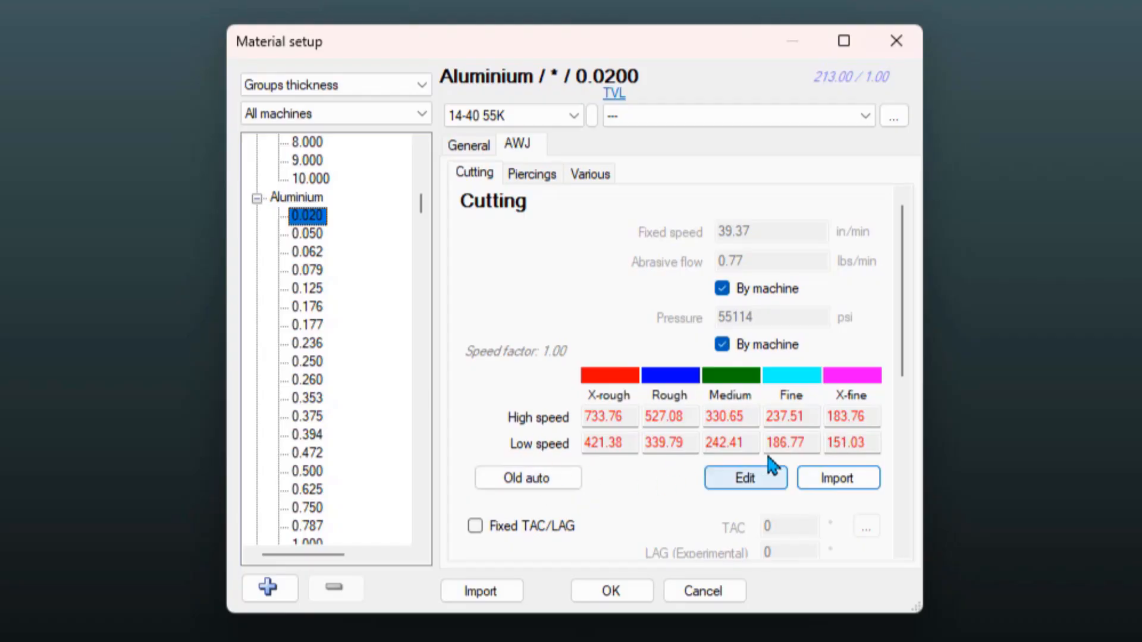
pyautogui.click(516, 487)
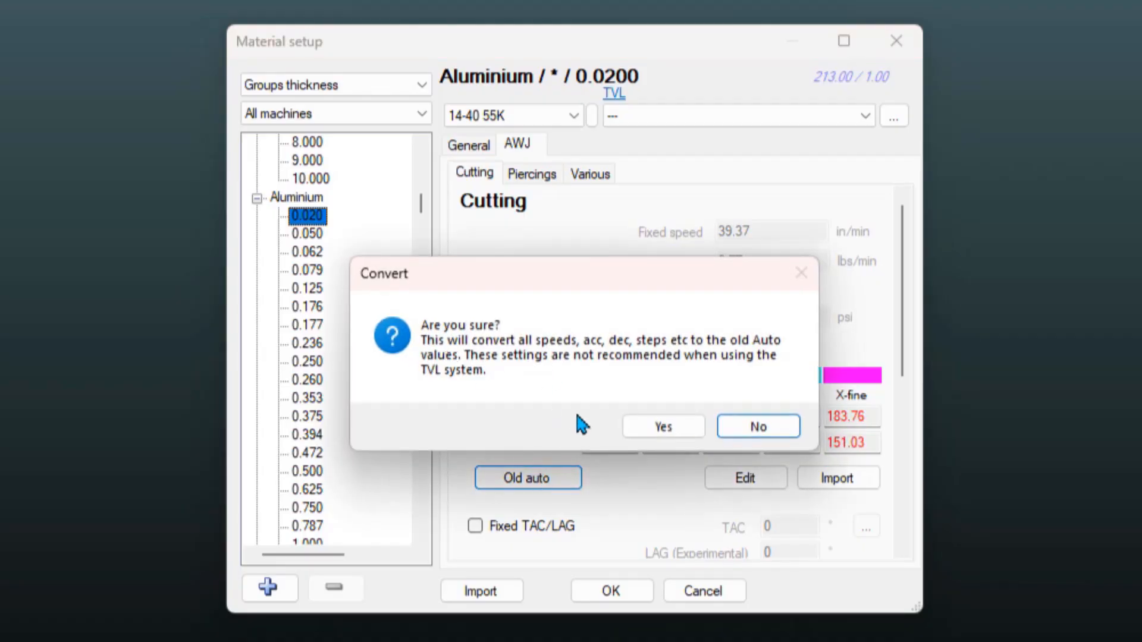
pyautogui.click(653, 431)
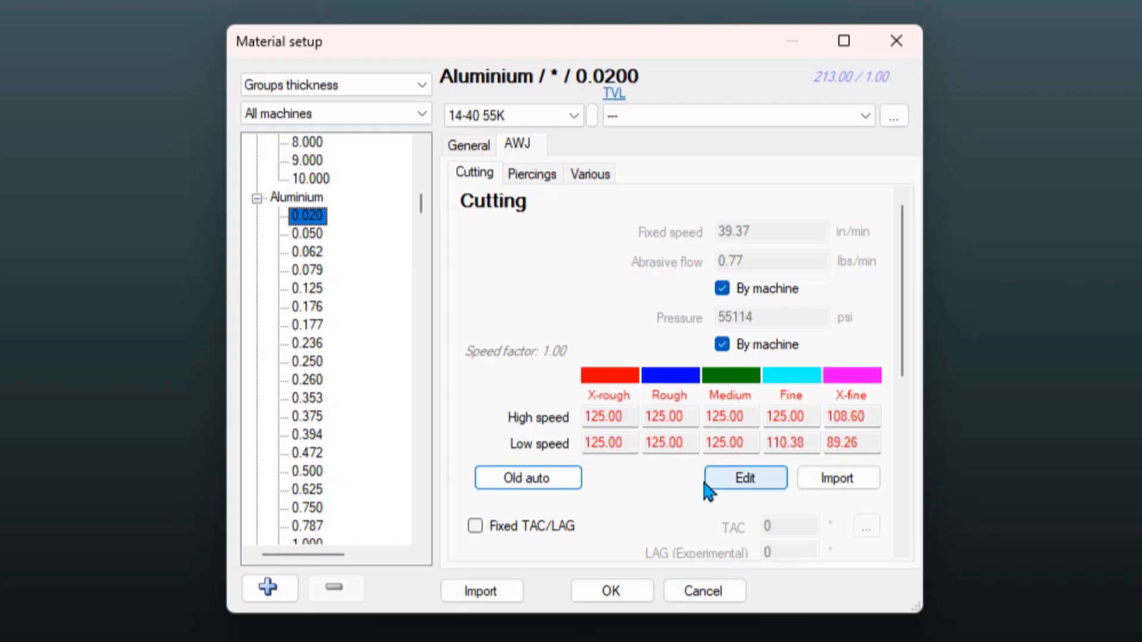
# Reset all cutting speeds of the 0.020 Aluminium thickness to default and accept them.
pyautogui.click(721, 483)
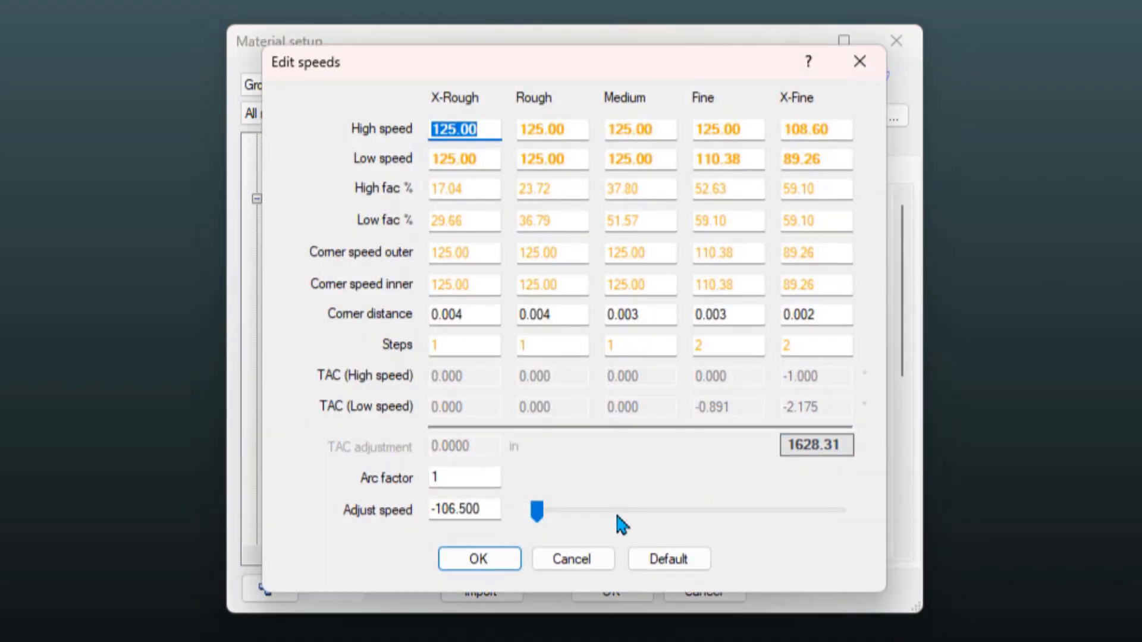
pyautogui.click(658, 557)
pyautogui.click(555, 412)
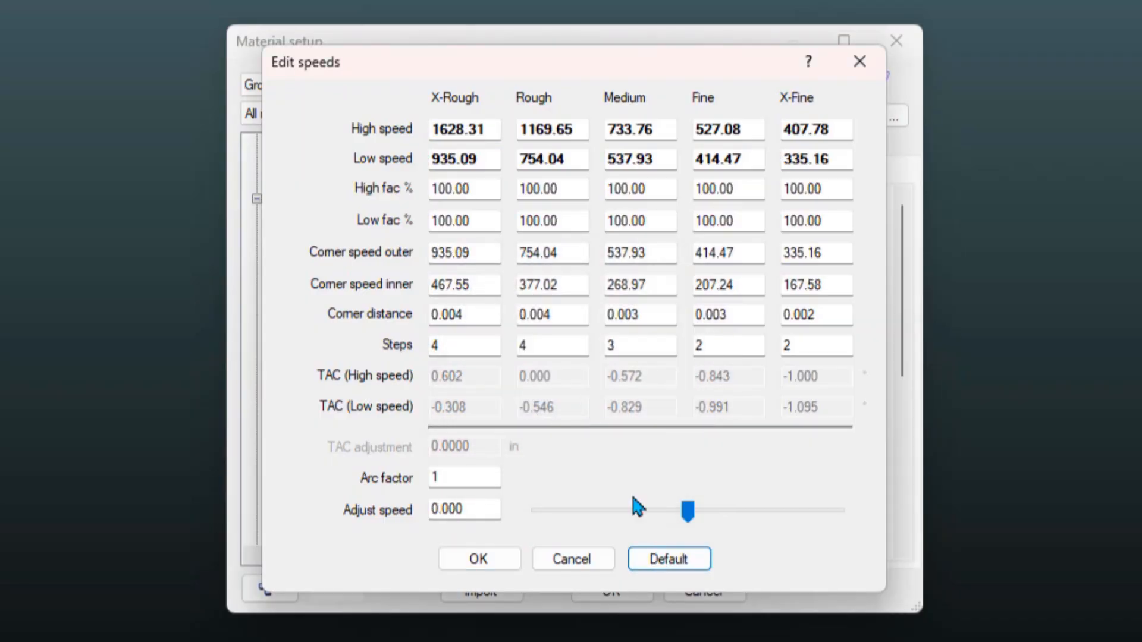
pyautogui.click(473, 559)
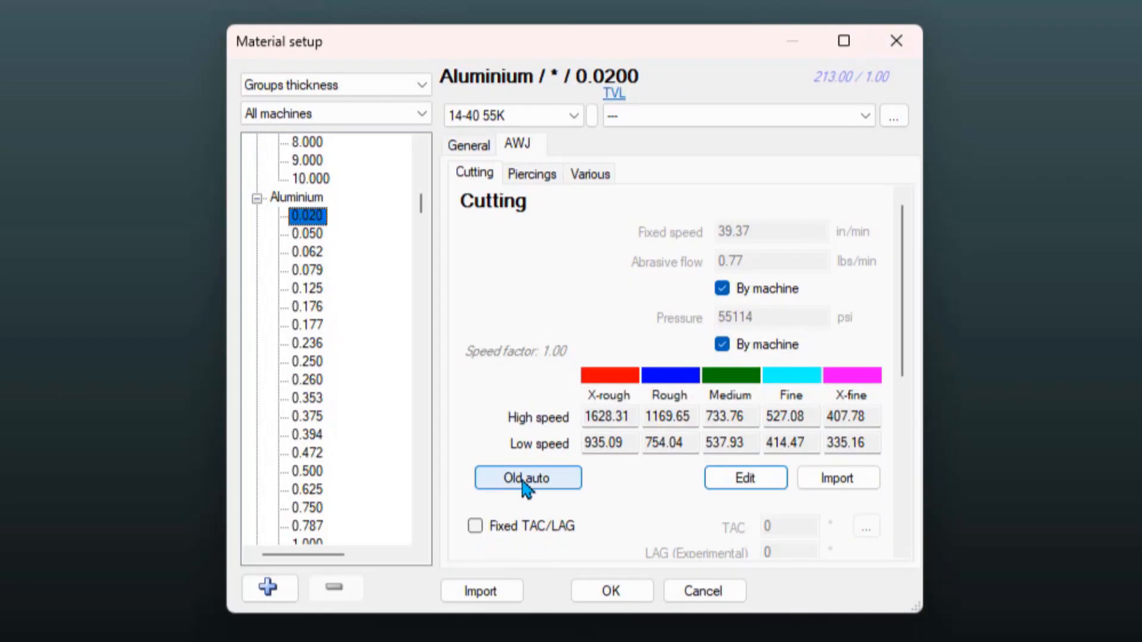
# Select the 0.250 thickness under Aluminium, release its pressure from the machine setting to compare speeds, and restore the by-machine pressure.
pyautogui.scroll(-1, 324, 311)
pyautogui.click(308, 310)
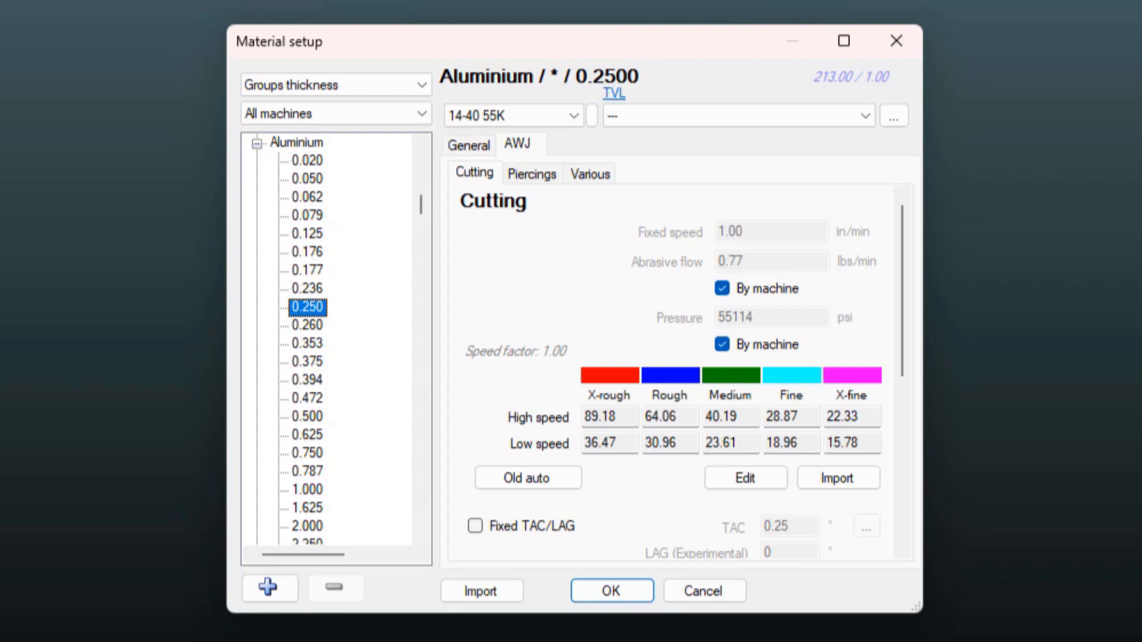
pyautogui.click(722, 345)
pyautogui.moveTo(751, 317); pyautogui.dragTo(667, 312)
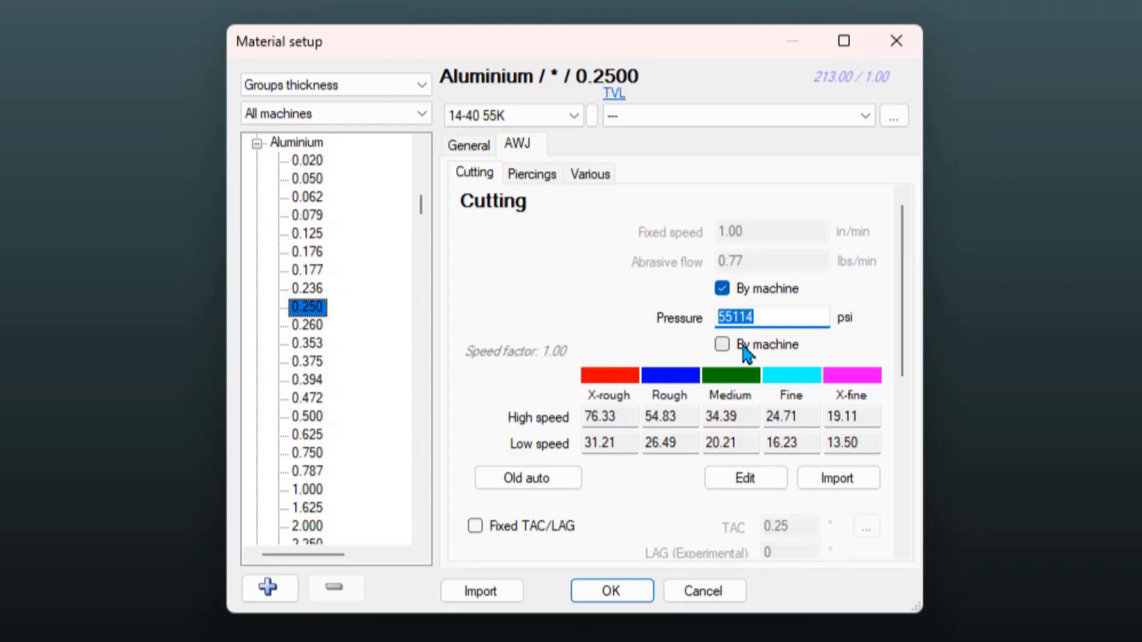
pyautogui.click(722, 346)
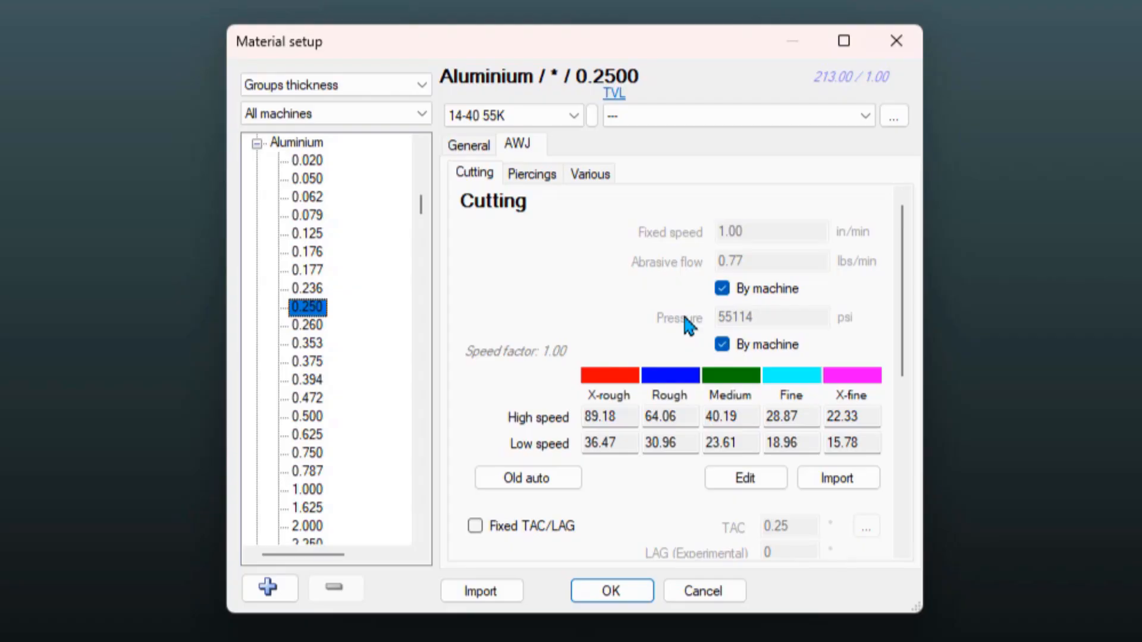
# Review the VOC/TAC, Rough high speed and piercing settings of the 0.250 Aluminium, and accept the material setup and selection.
pyautogui.moveTo(902, 234); pyautogui.dragTo(900, 395)
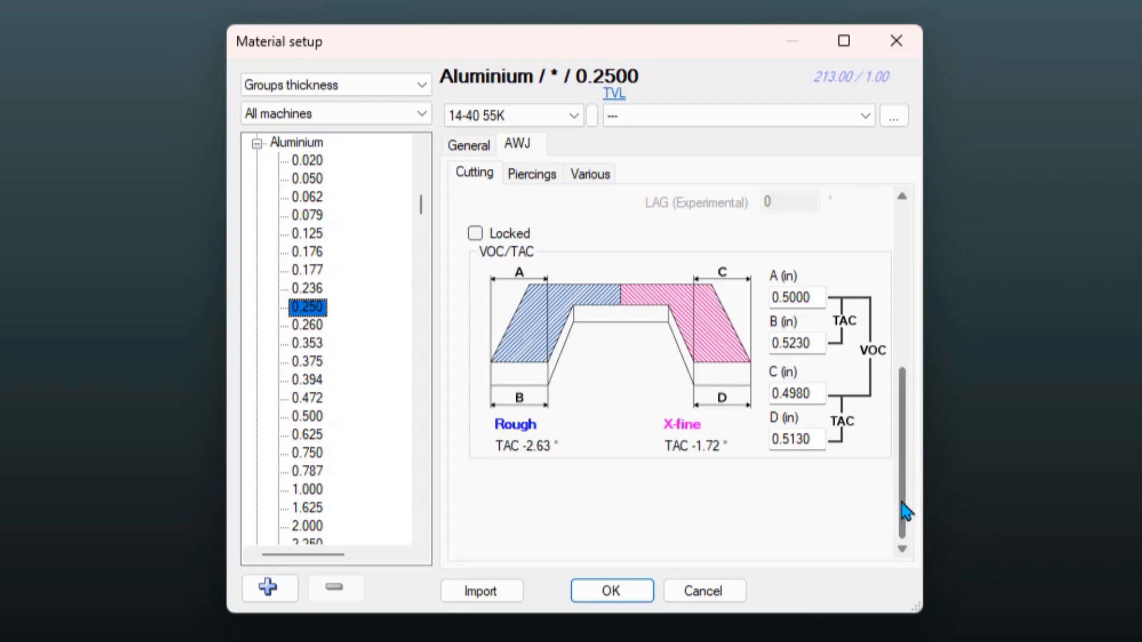
pyautogui.moveTo(904, 509); pyautogui.dragTo(889, 327)
pyautogui.click(541, 178)
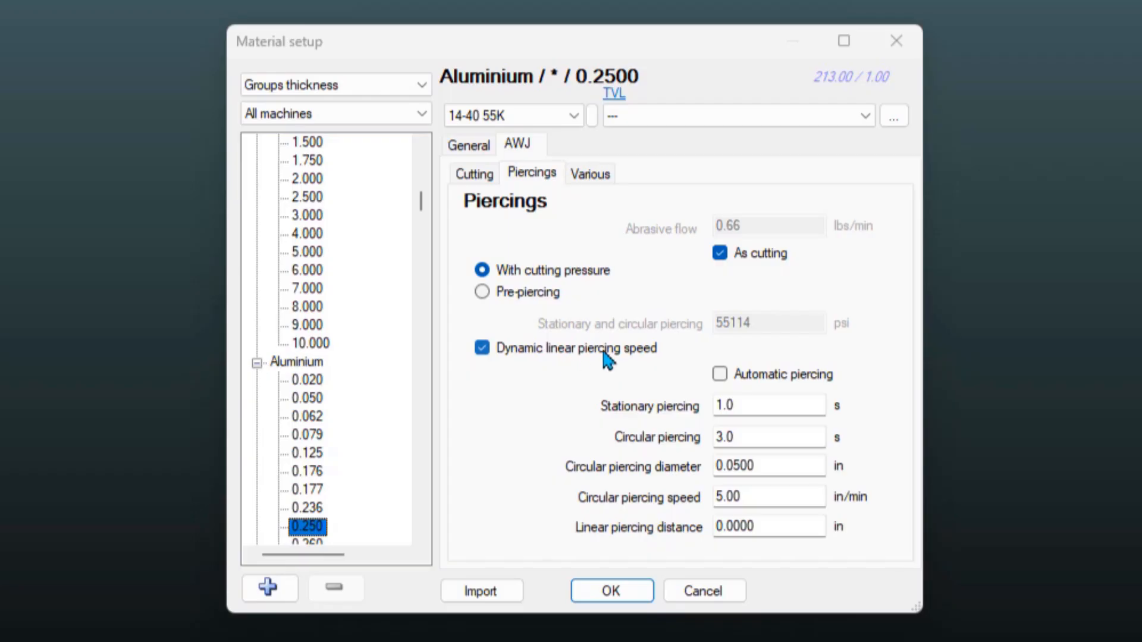
pyautogui.click(472, 176)
pyautogui.moveTo(684, 417); pyautogui.dragTo(634, 418)
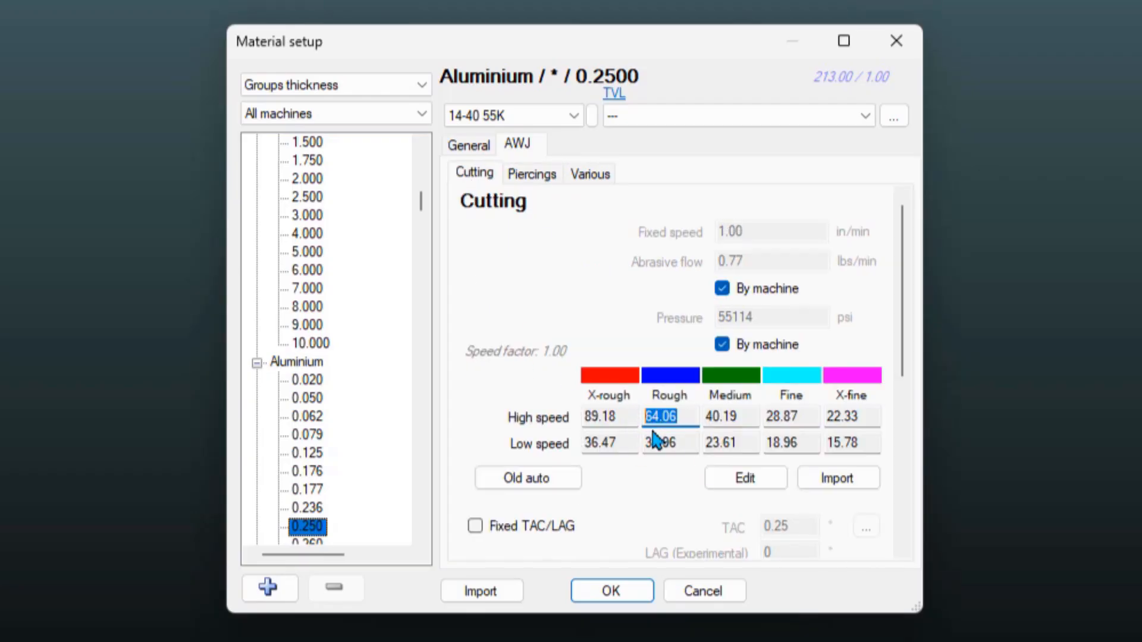
pyautogui.click(544, 186)
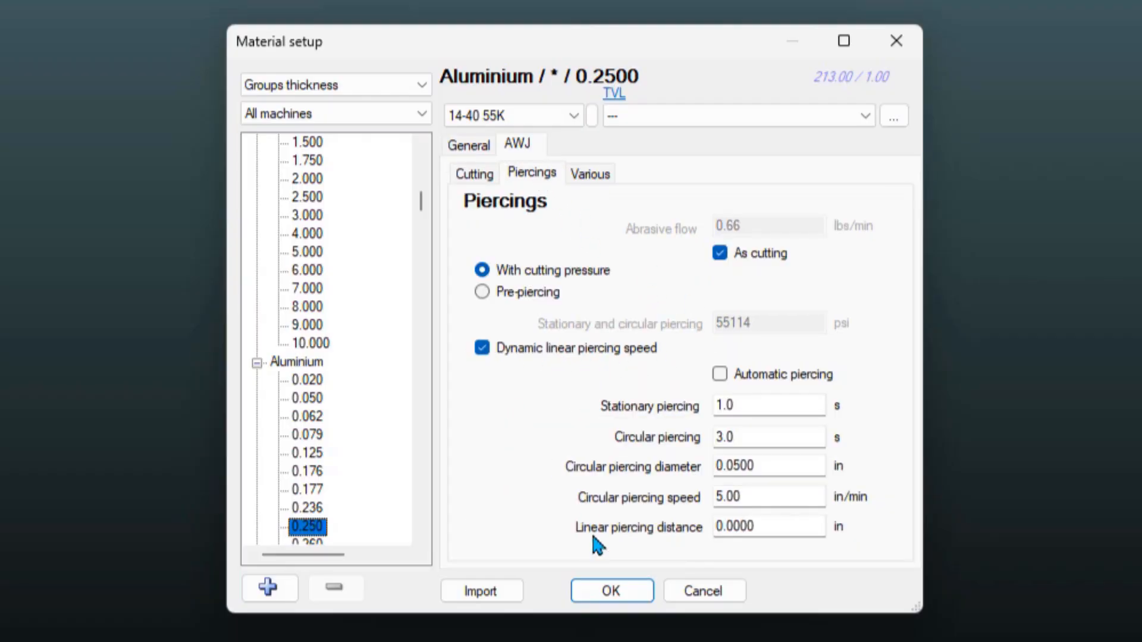
pyautogui.click(612, 591)
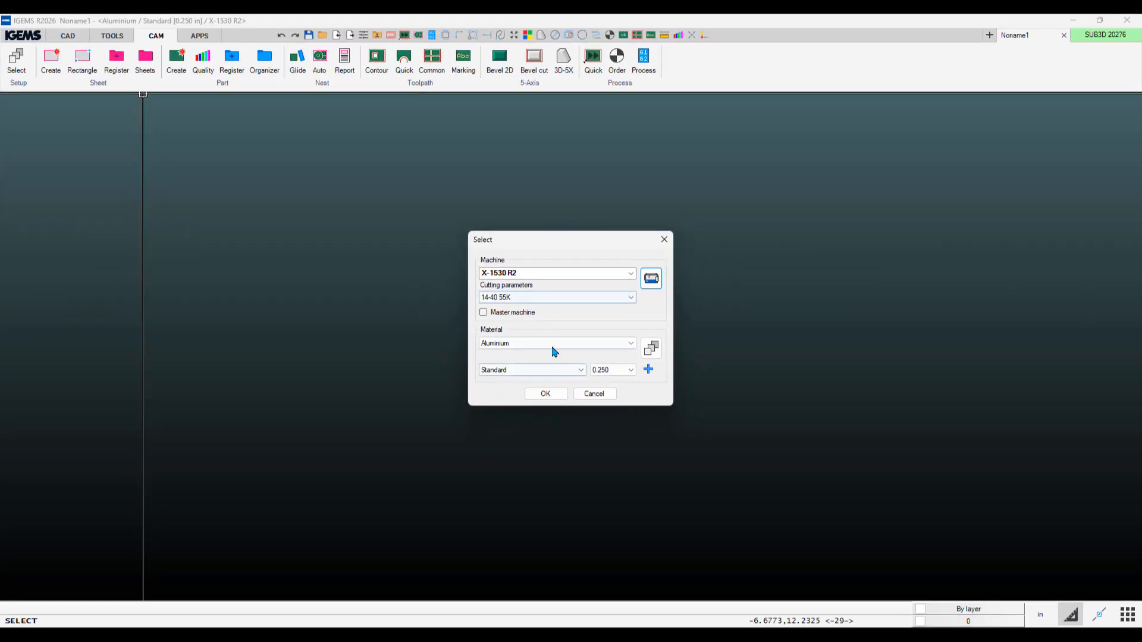
pyautogui.click(545, 394)
# Insert the standard parametric shape 005, a rectangular plate with four corner holes, into the drawing.
pyautogui.click(68, 35)
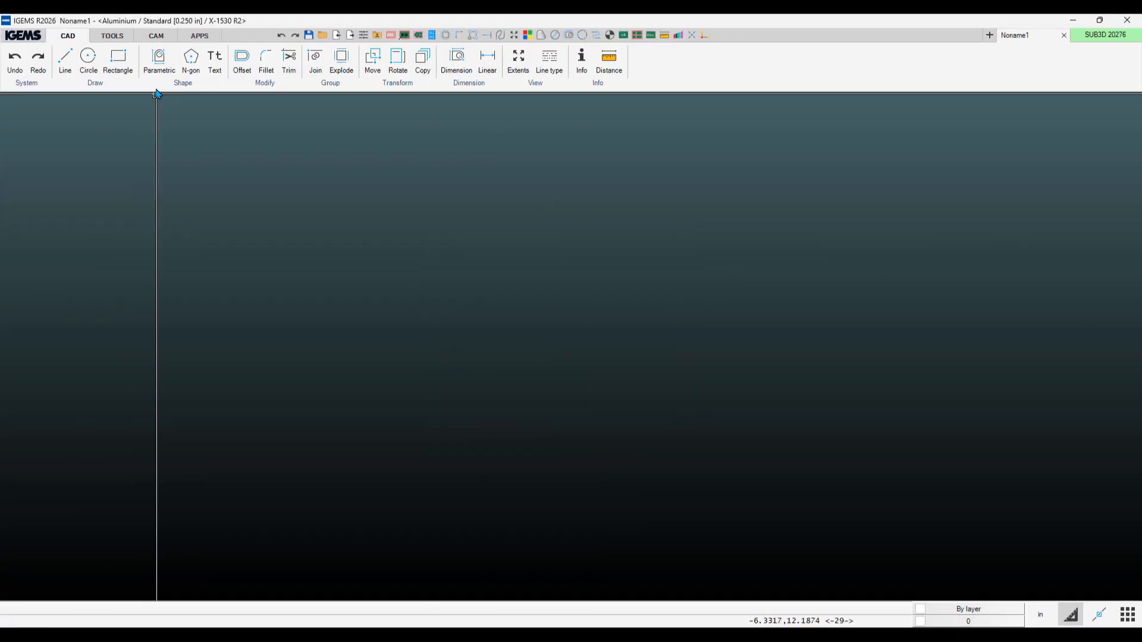
pyautogui.click(158, 60)
pyautogui.doubleClick(554, 311)
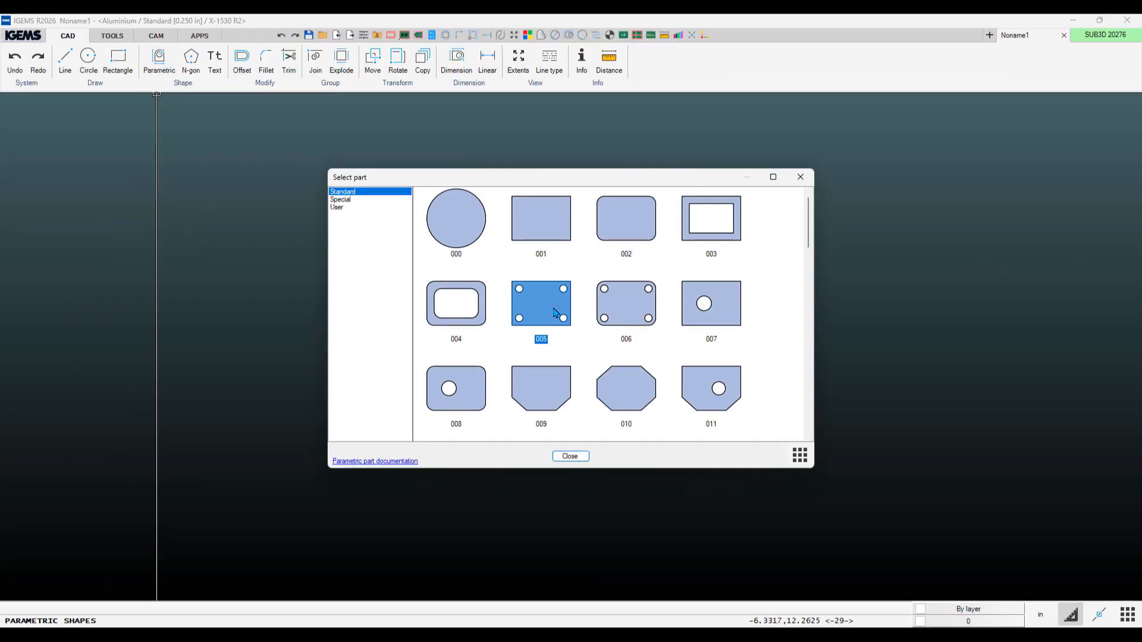
pyautogui.click(244, 465)
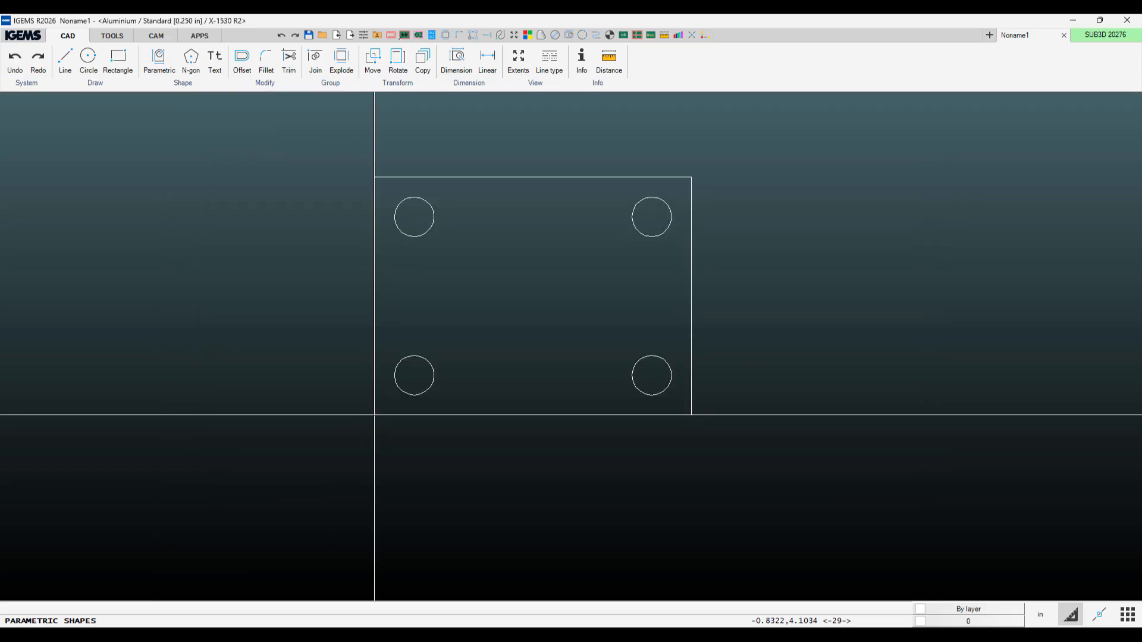
pyautogui.click(389, 453)
pyautogui.click(571, 457)
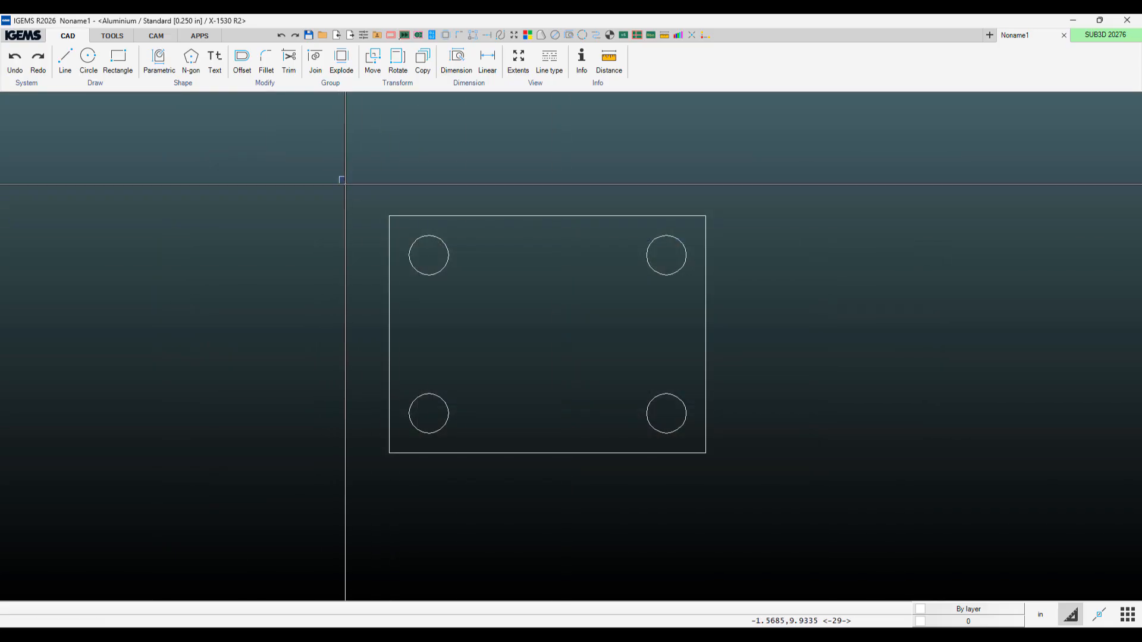
# Generate the part and its toolpaths from the whole plate with Fast forward and close the process dialog.
pyautogui.hotkey('ctrl', 'a')
pyautogui.rightClick(788, 409)
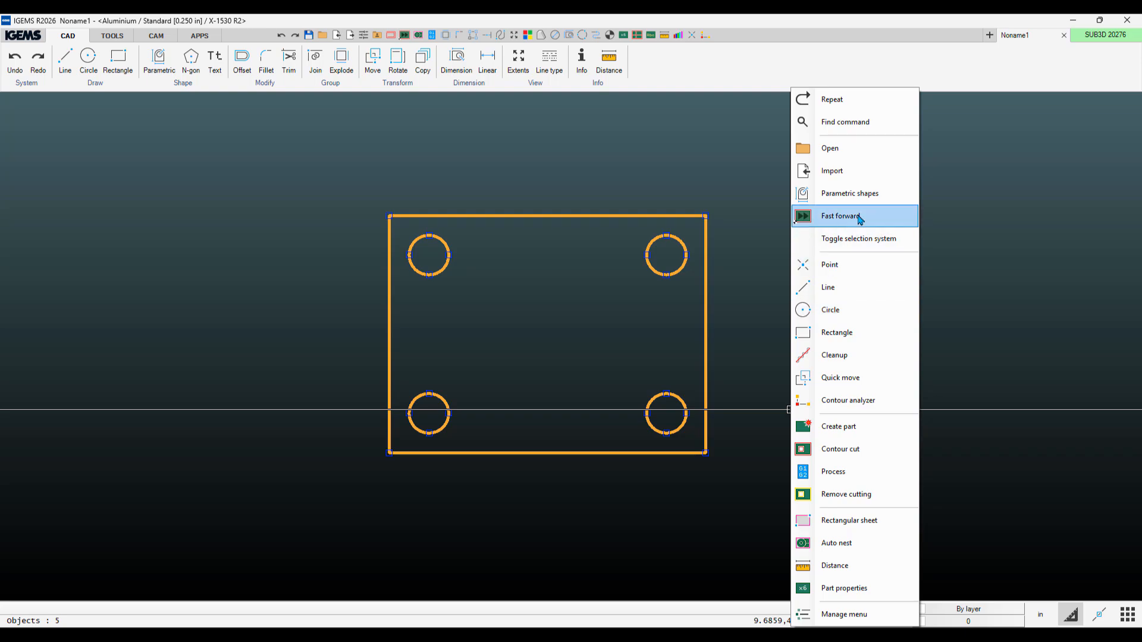
pyautogui.click(817, 215)
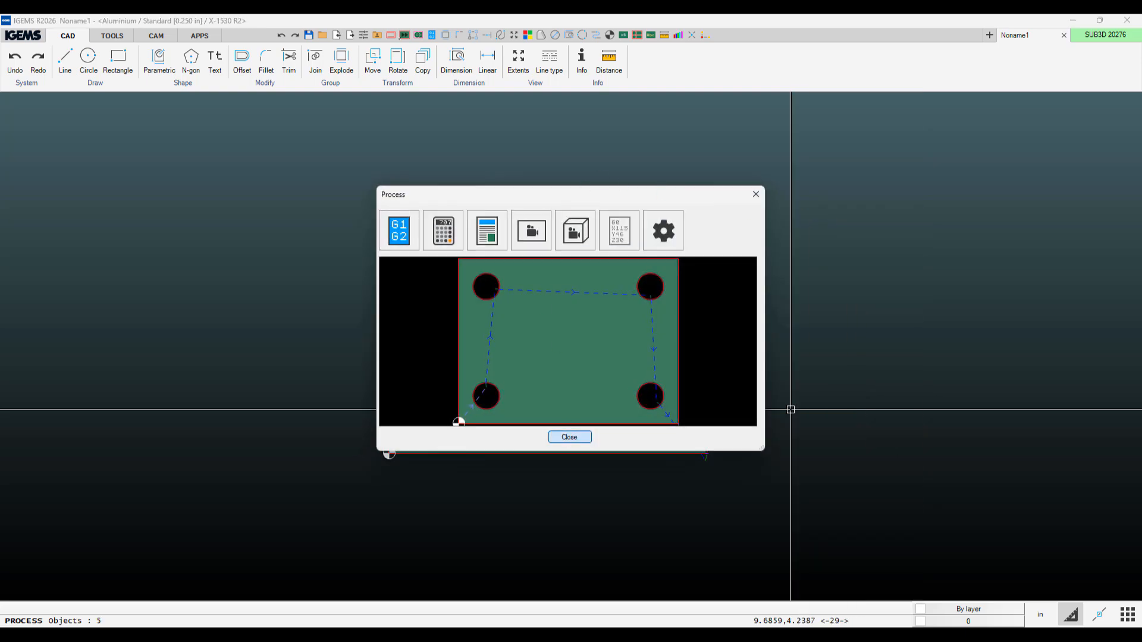
pyautogui.click(569, 437)
# Edit the toolpath of the first hole and set its lead-in length to 0.0375 in.
pyautogui.scroll(3, 439, 410)
pyautogui.scroll(3, 439, 411)
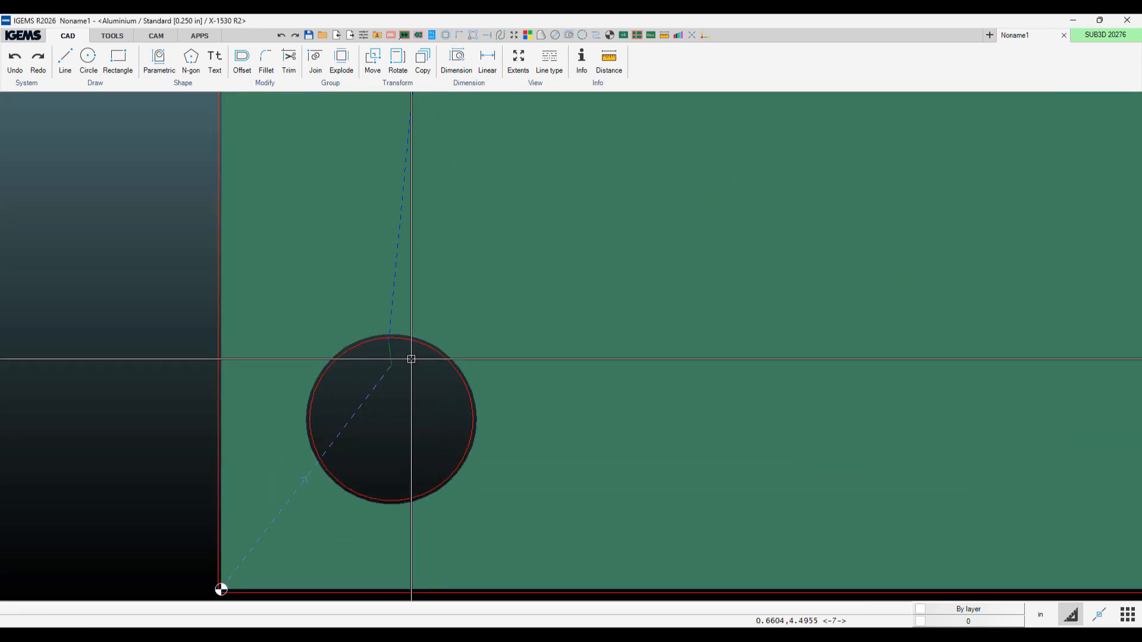
pyautogui.rightClick(390, 354)
pyautogui.click(403, 362)
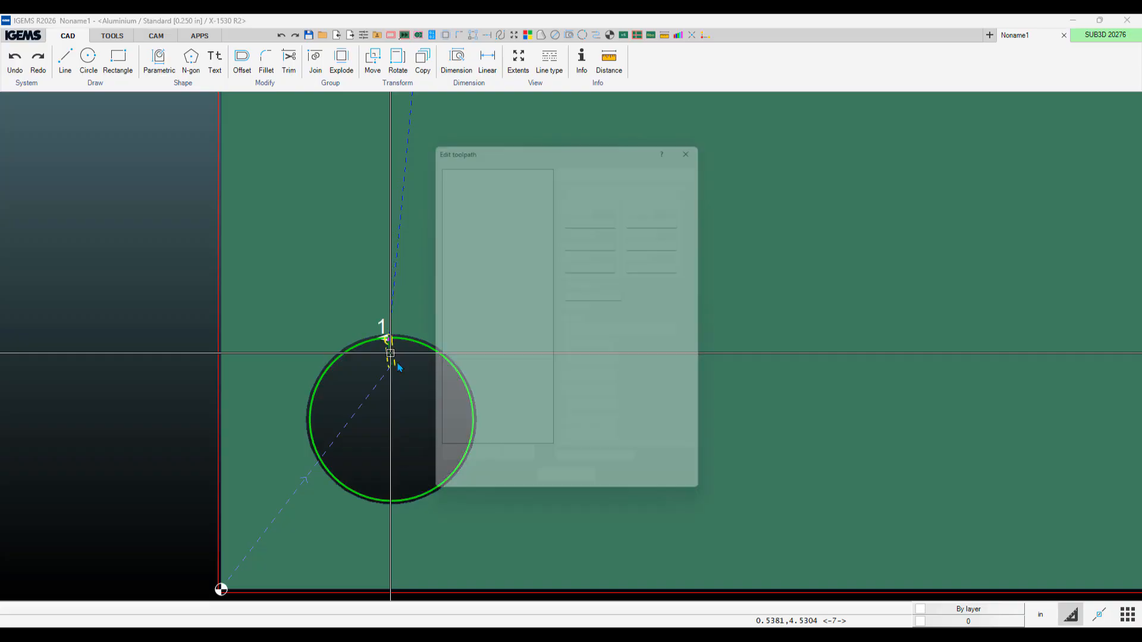
pyautogui.moveTo(605, 214); pyautogui.dragTo(535, 219)
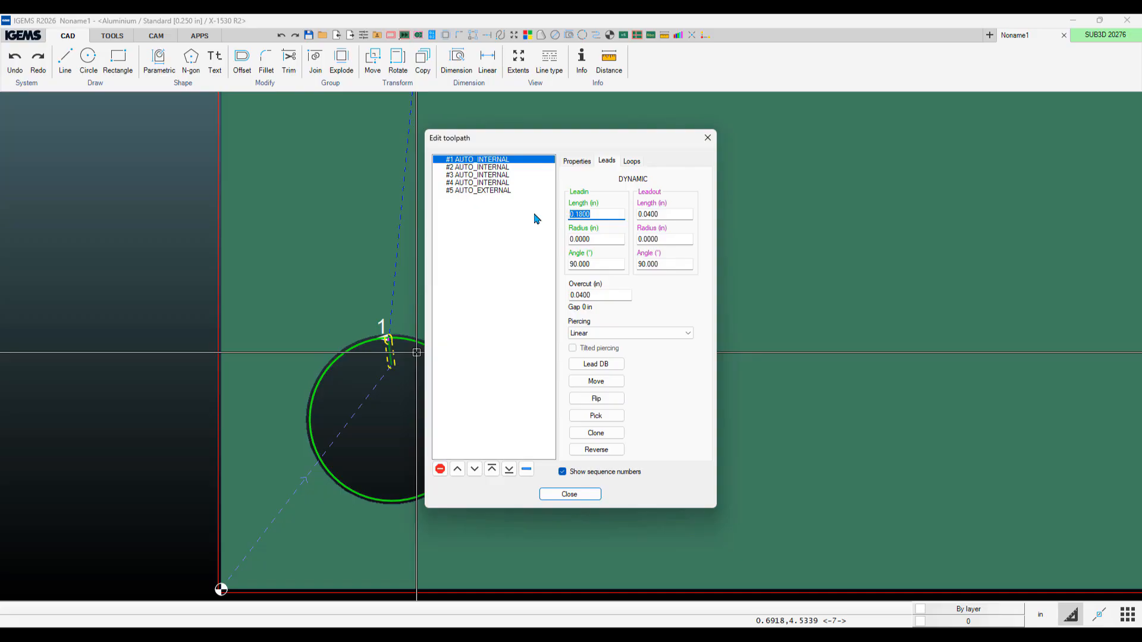
# Set the lead-in length of toolpath #2, the second hole, to 0.060 in.
pyautogui.click(476, 168)
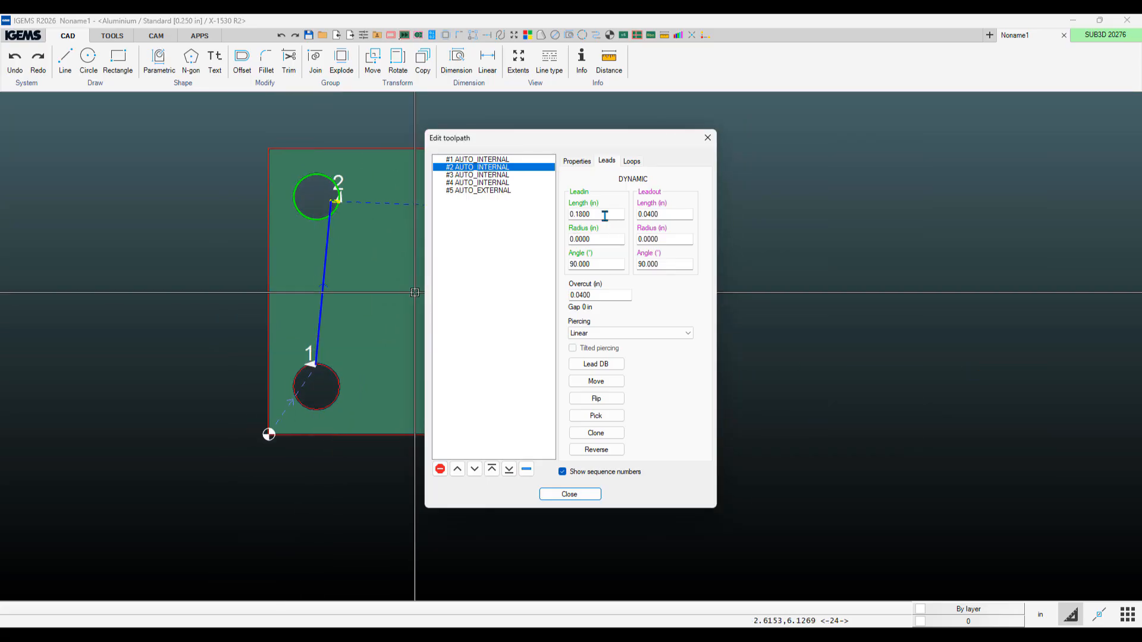
pyautogui.moveTo(604, 216); pyautogui.dragTo(493, 225)
pyautogui.write('.060')
pyautogui.click(493, 176)
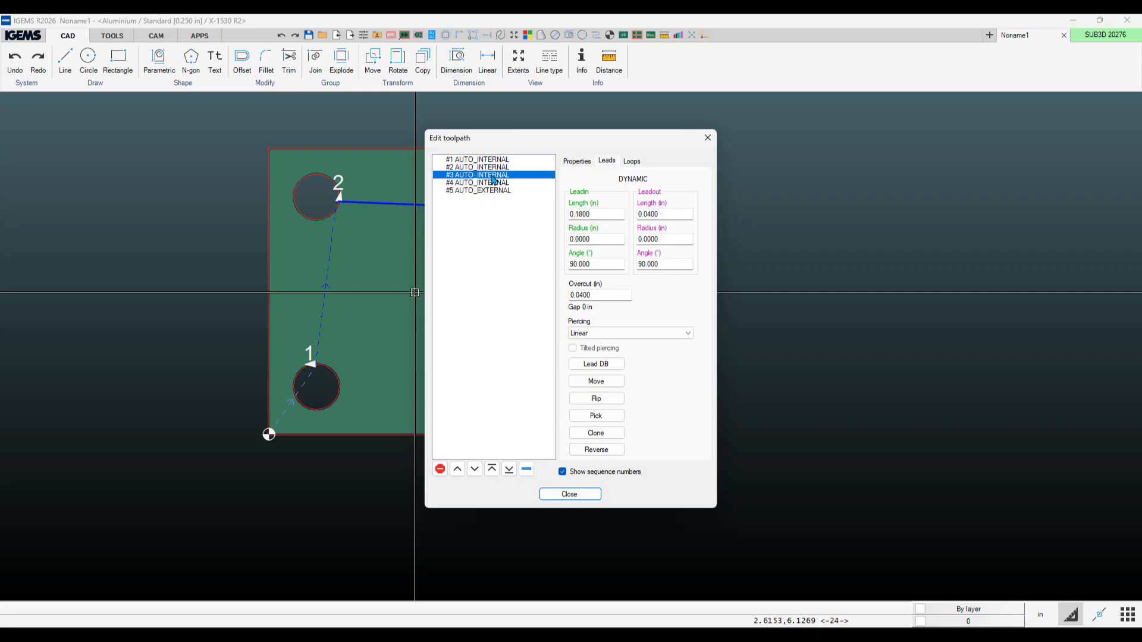
# Set the lead-in length of toolpath #4, the fourth hole, to 0.5 in.
pyautogui.moveTo(546, 139); pyautogui.dragTo(849, 166)
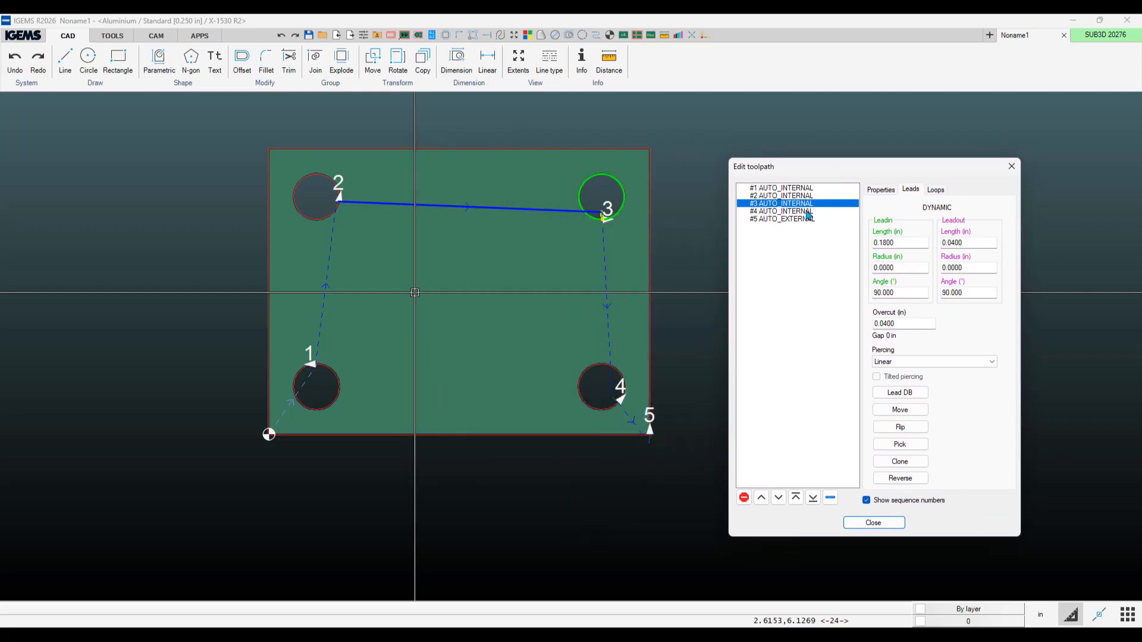
pyautogui.click(801, 212)
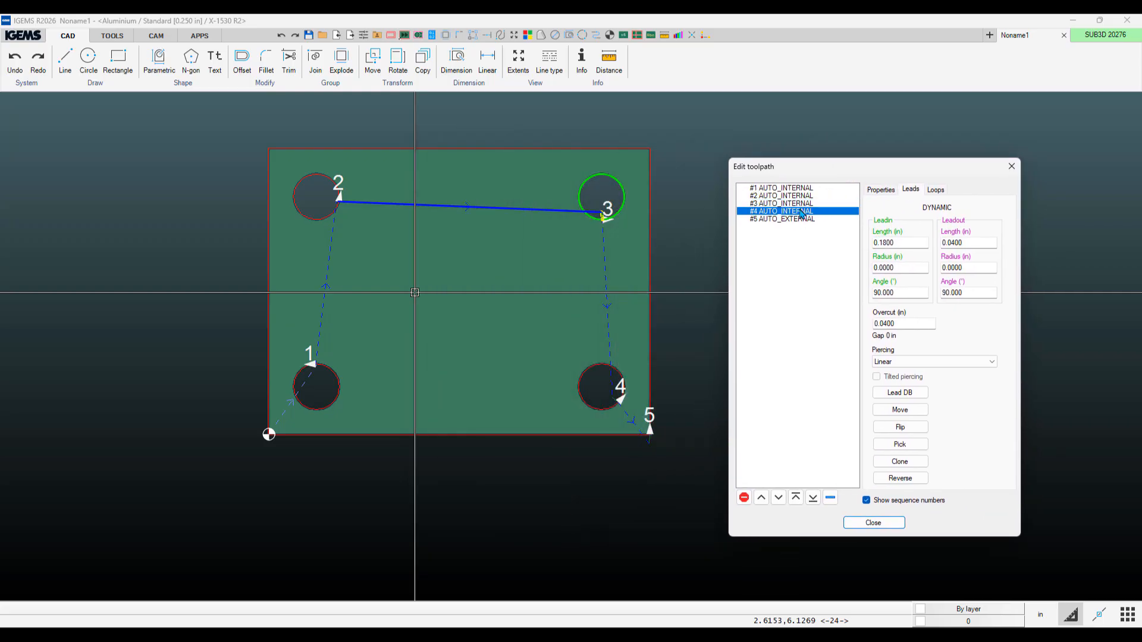
pyautogui.doubleClick(901, 243)
pyautogui.write('.5')
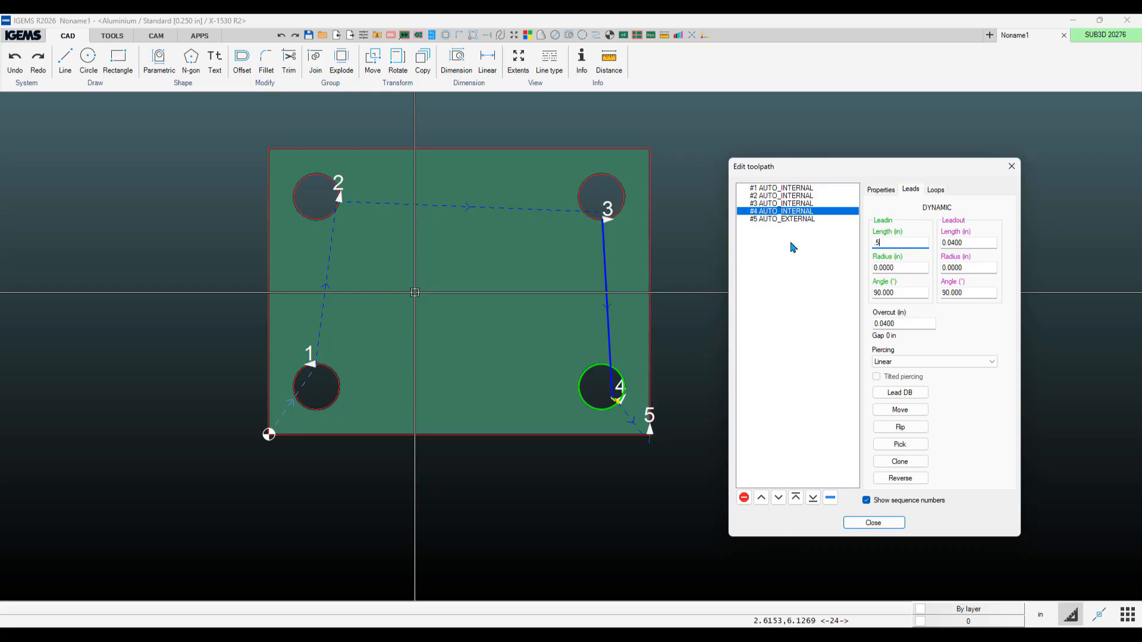
pyautogui.click(903, 268)
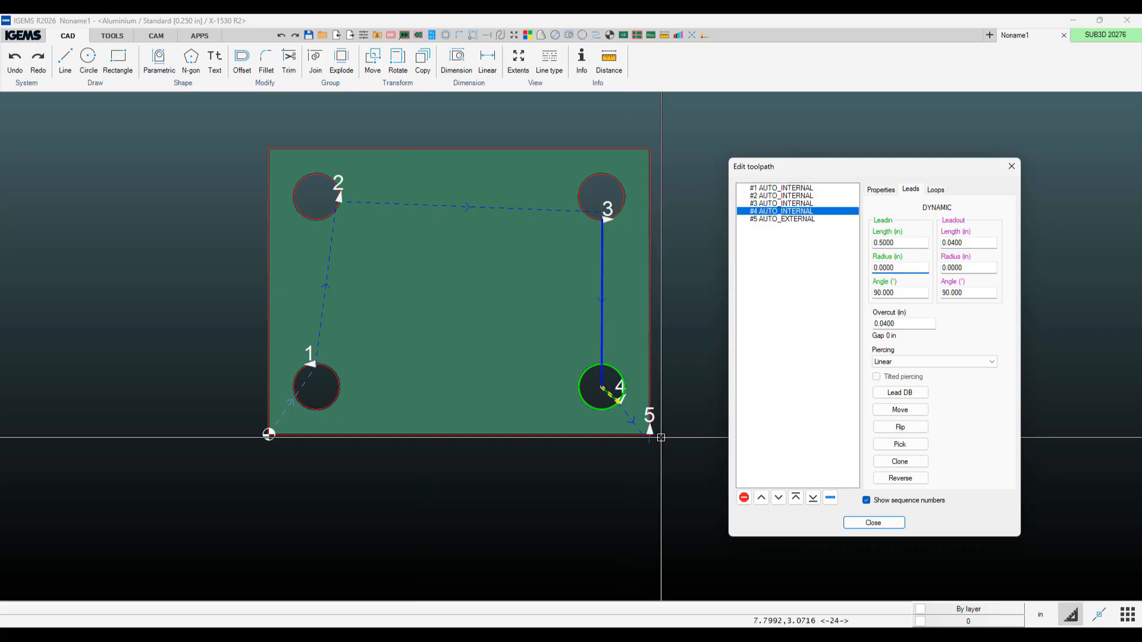
# Review the lead-in lengths of toolpaths #1 to #4 in turn and finish editing the toolpaths.
pyautogui.click(796, 188)
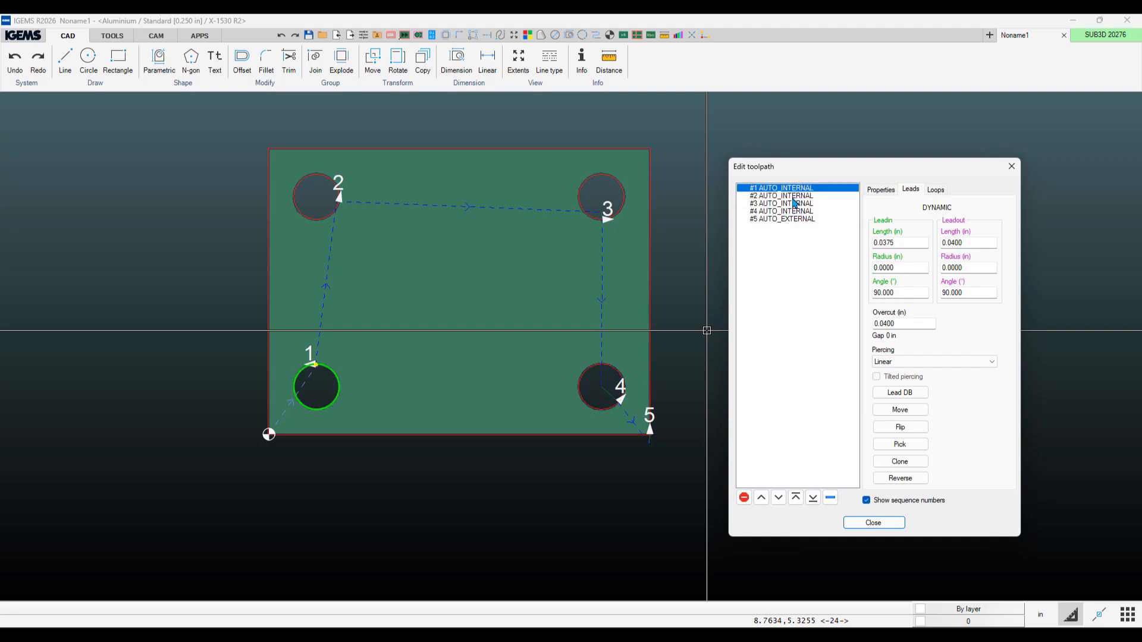
pyautogui.press('Down')
pyautogui.press('Down')
pyautogui.press('Down')
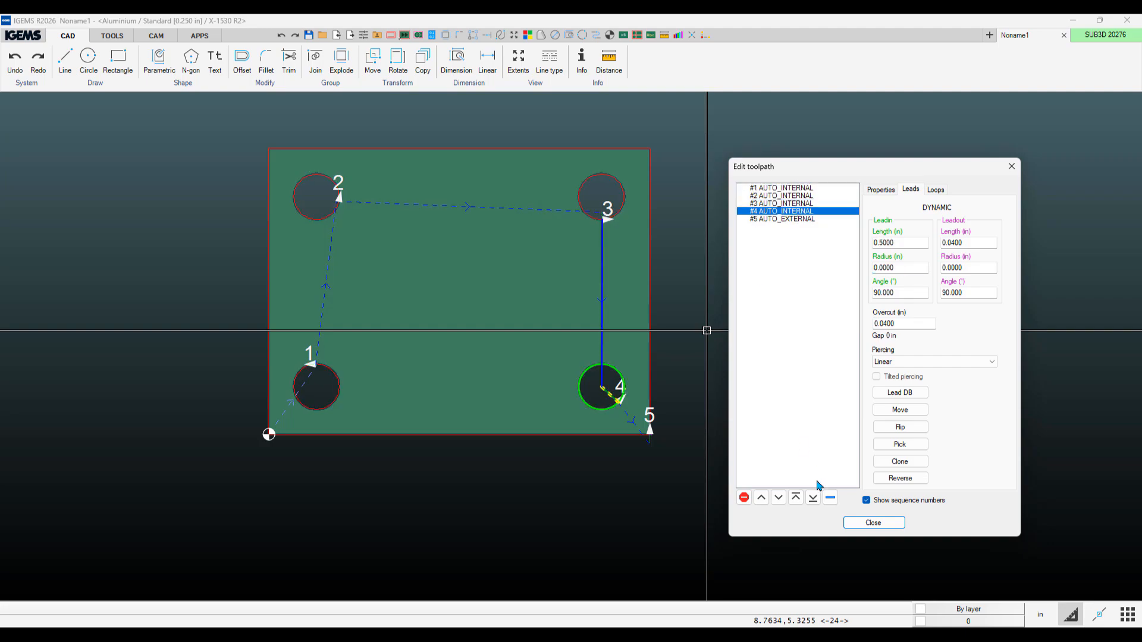
pyautogui.click(873, 523)
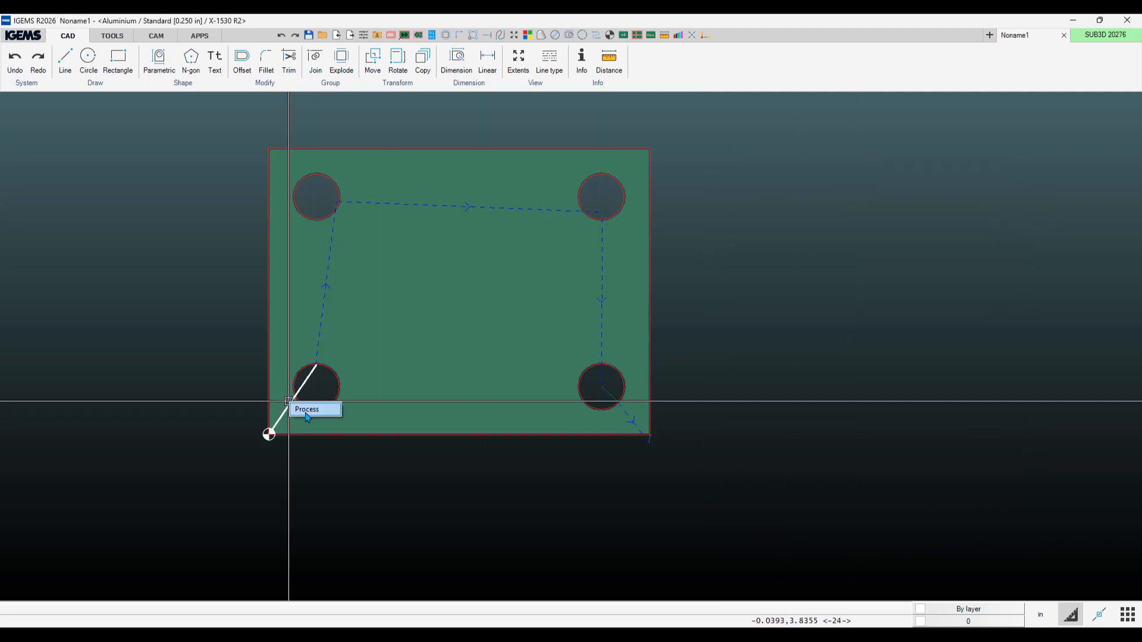
# Process the part with the current X-1530 R2 options and open its cutting simulation.
pyautogui.click(535, 237)
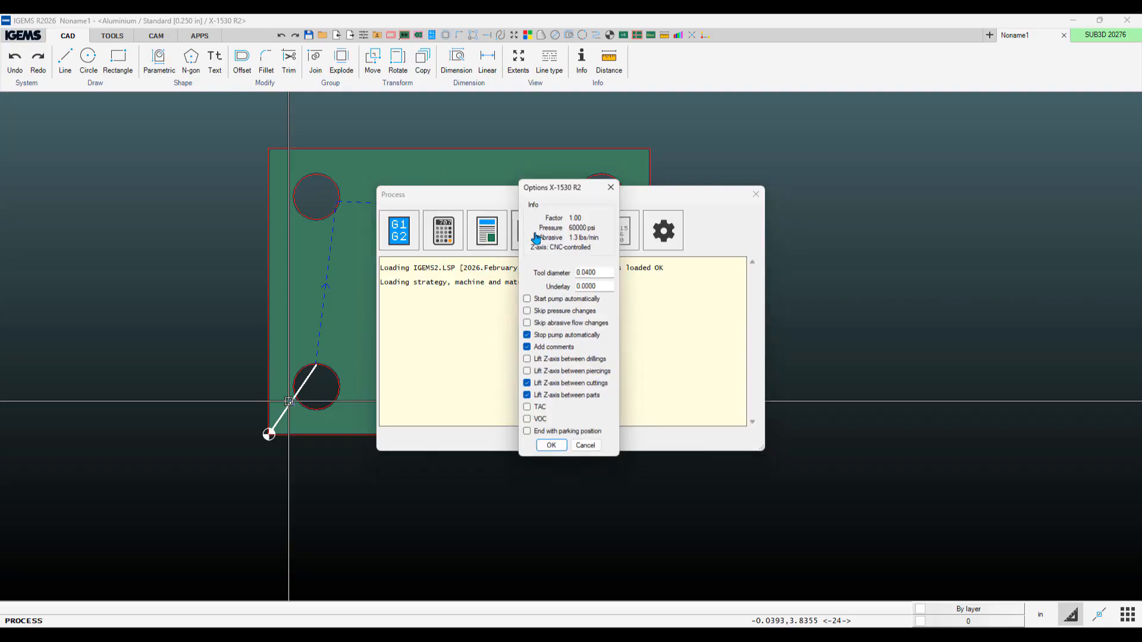
pyautogui.click(551, 445)
pyautogui.click(634, 392)
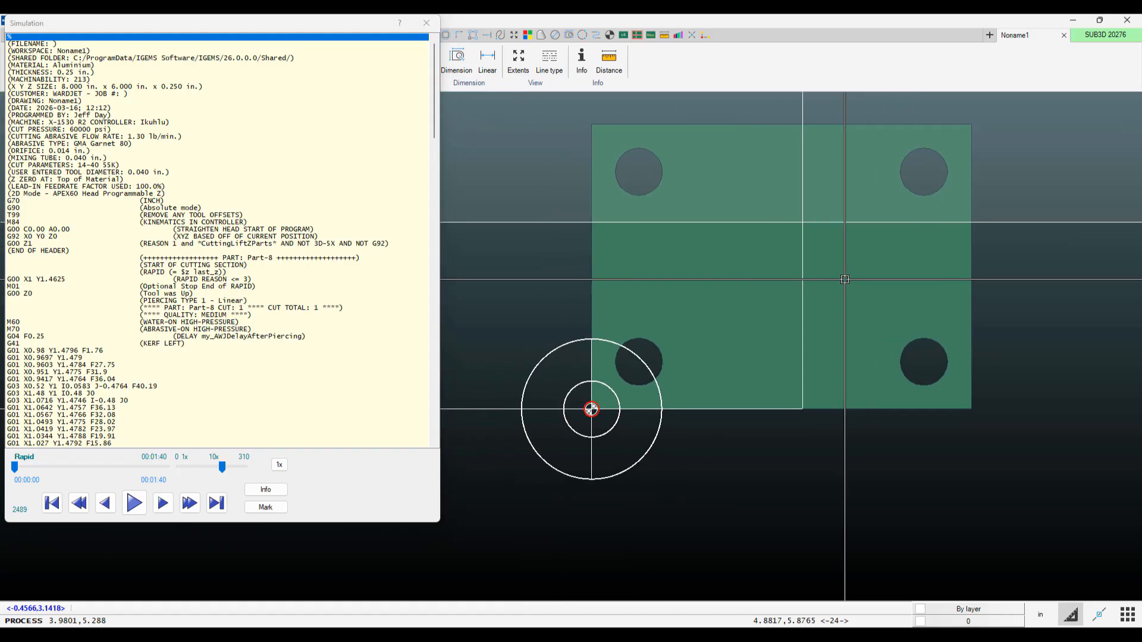
# Play the simulation through the first hole's lead-in and cut, checking the feed rates in its program lines.
pyautogui.click(98, 351)
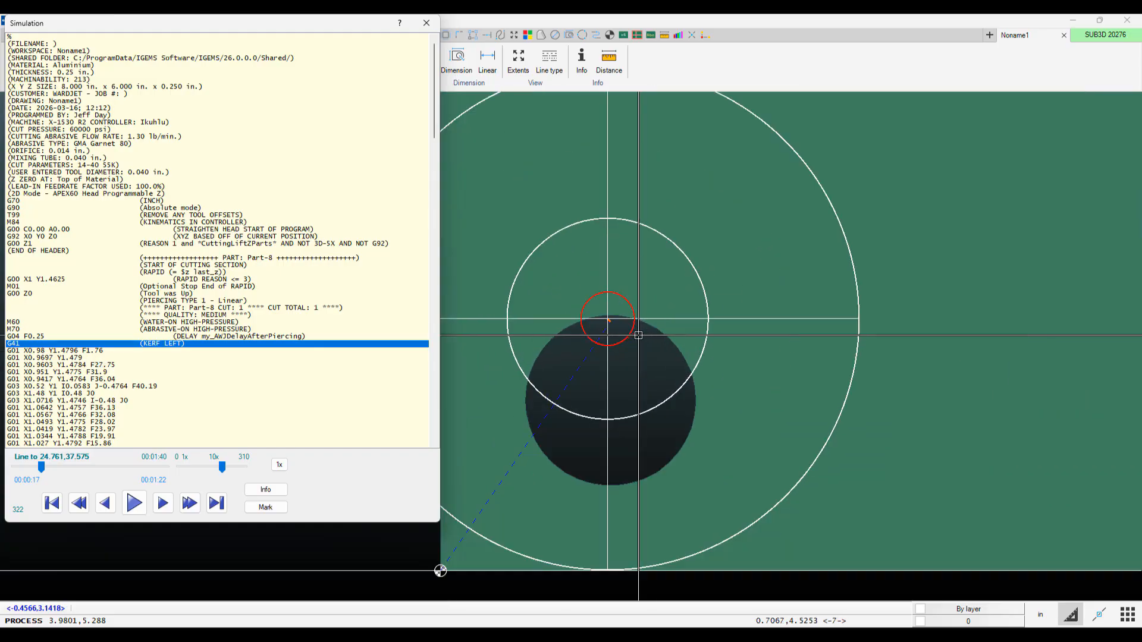
pyautogui.click(99, 372)
pyautogui.click(100, 387)
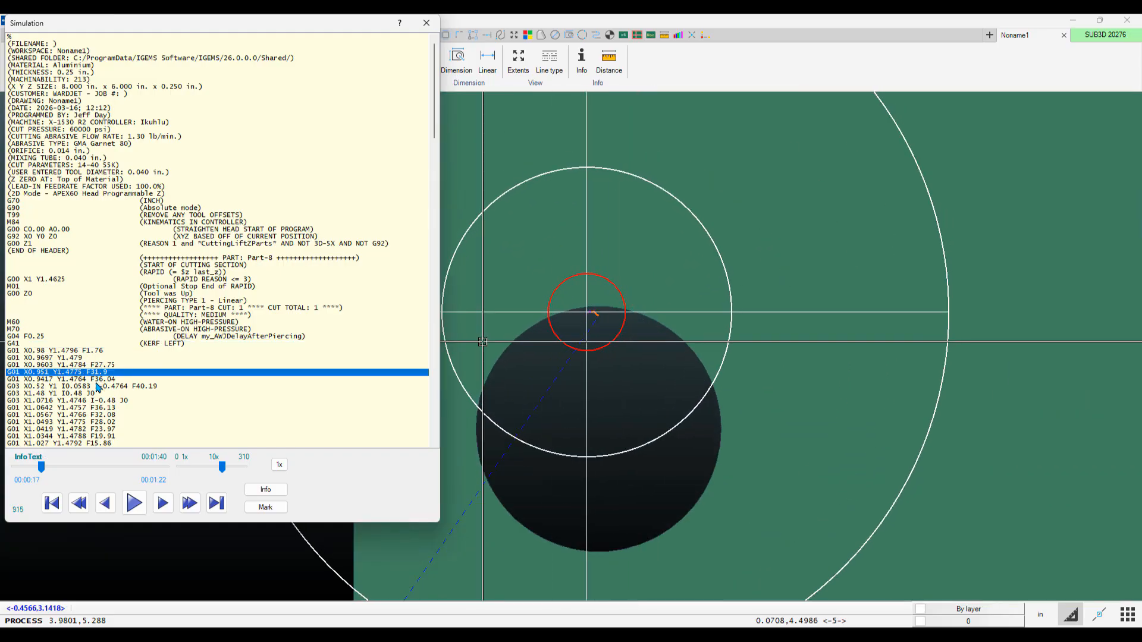
pyautogui.click(99, 393)
pyautogui.scroll(-1, 96, 378)
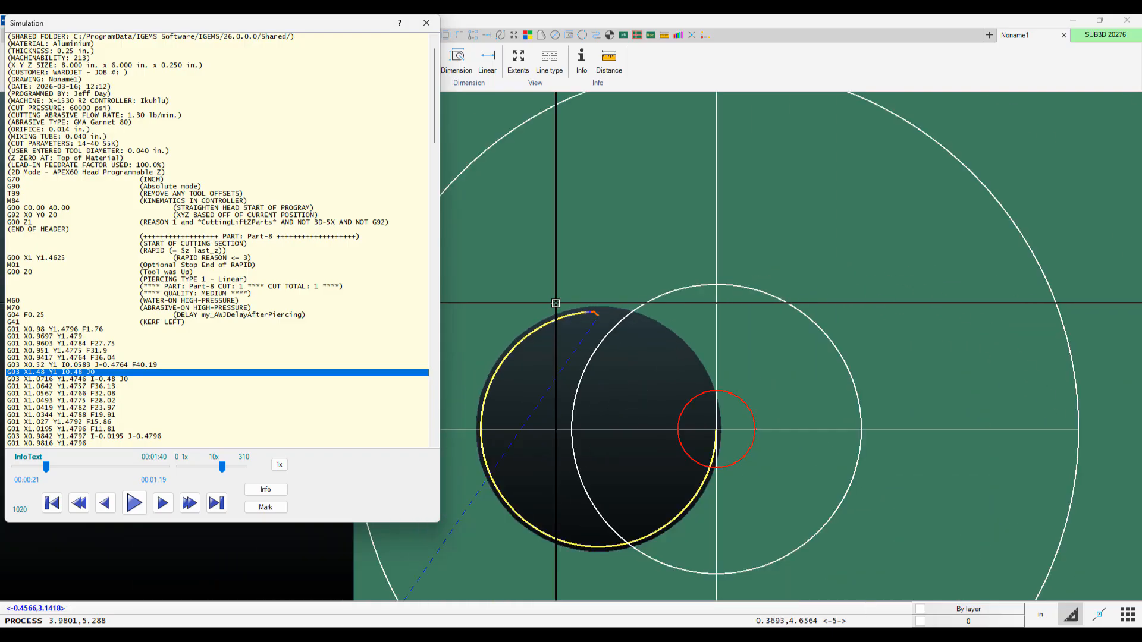
pyautogui.scroll(-3, 484, 426)
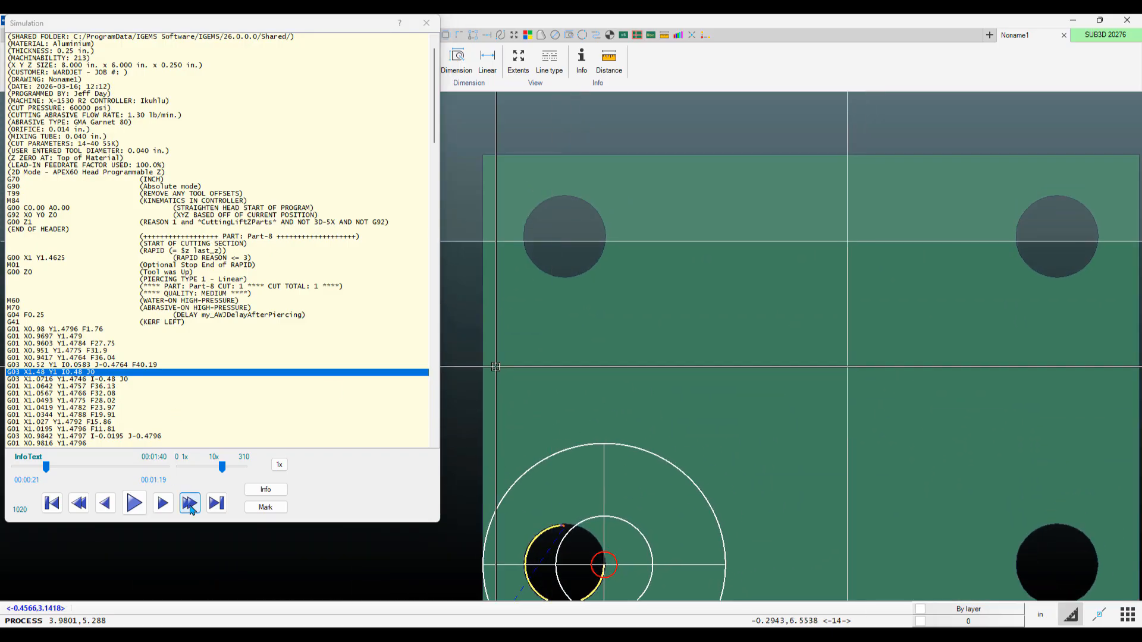
pyautogui.click(189, 502)
pyautogui.scroll(-6, 101, 364)
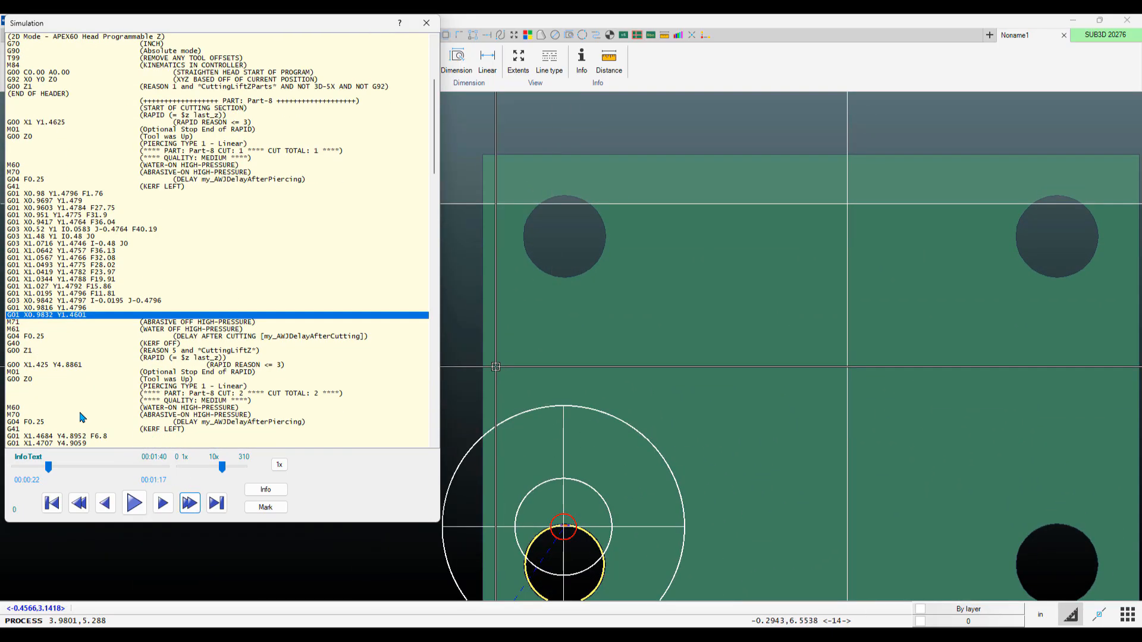
# Jump the simulation to the lead-ins of the second, third and fourth holes, compare their feed rates and close the simulation and process window.
pyautogui.click(98, 430)
pyautogui.scroll(-3, 695, 197)
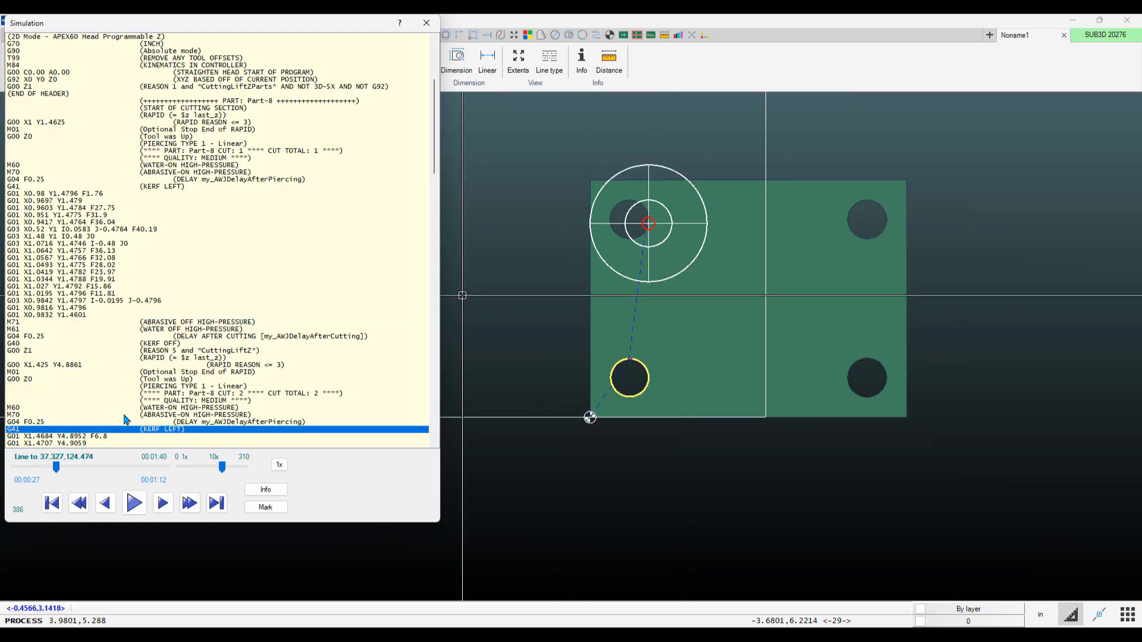
pyautogui.scroll(-15, 105, 367)
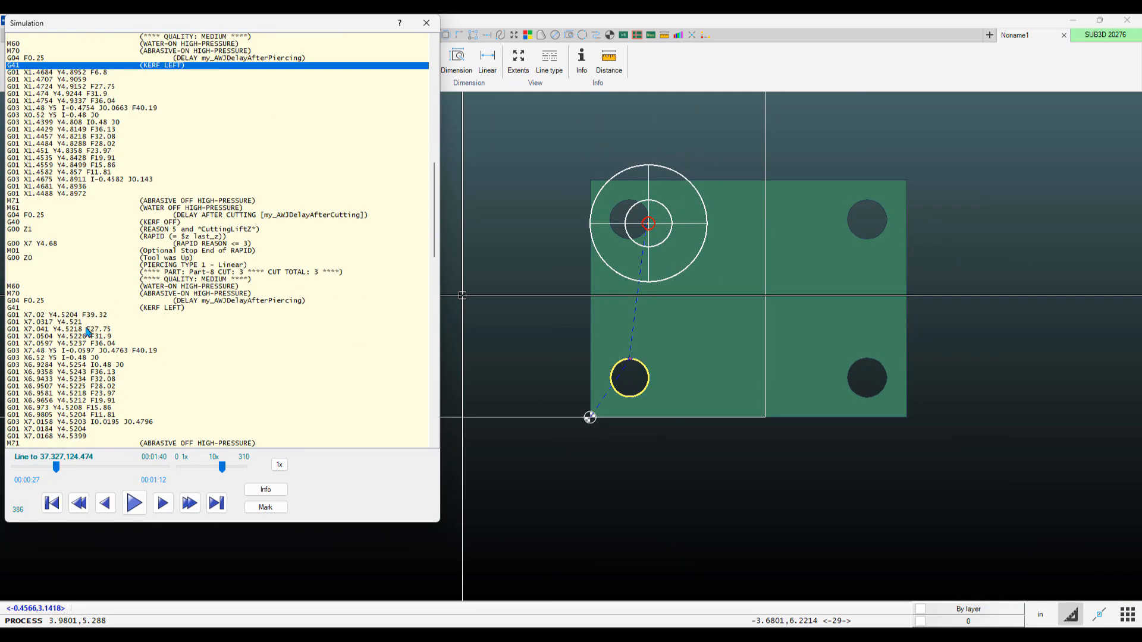
pyautogui.click(98, 319)
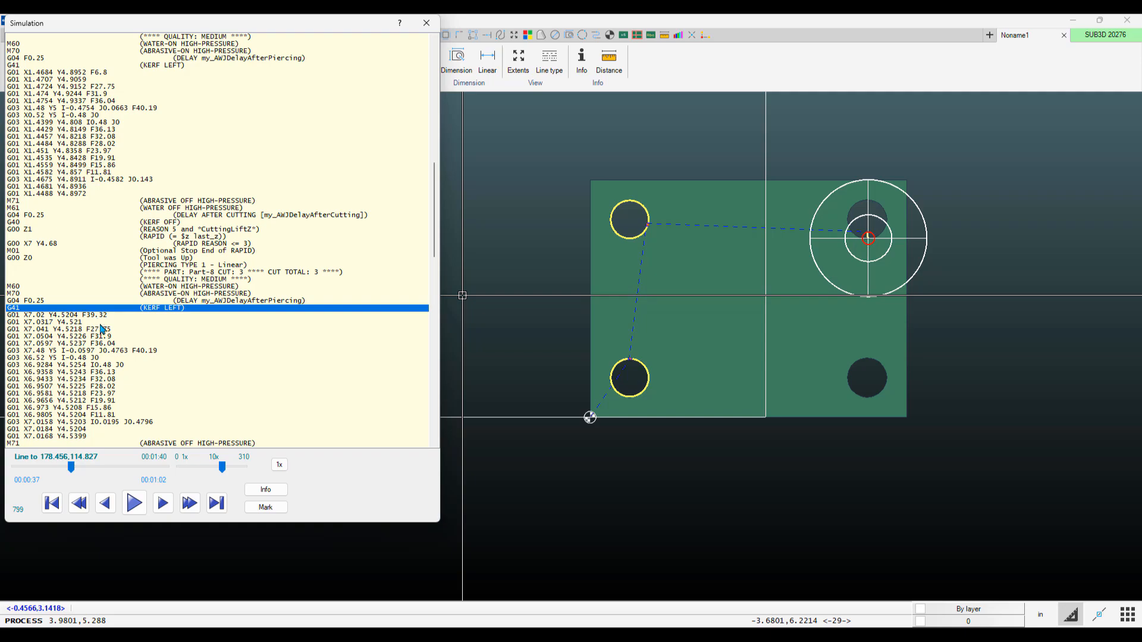
pyautogui.scroll(-10, 113, 334)
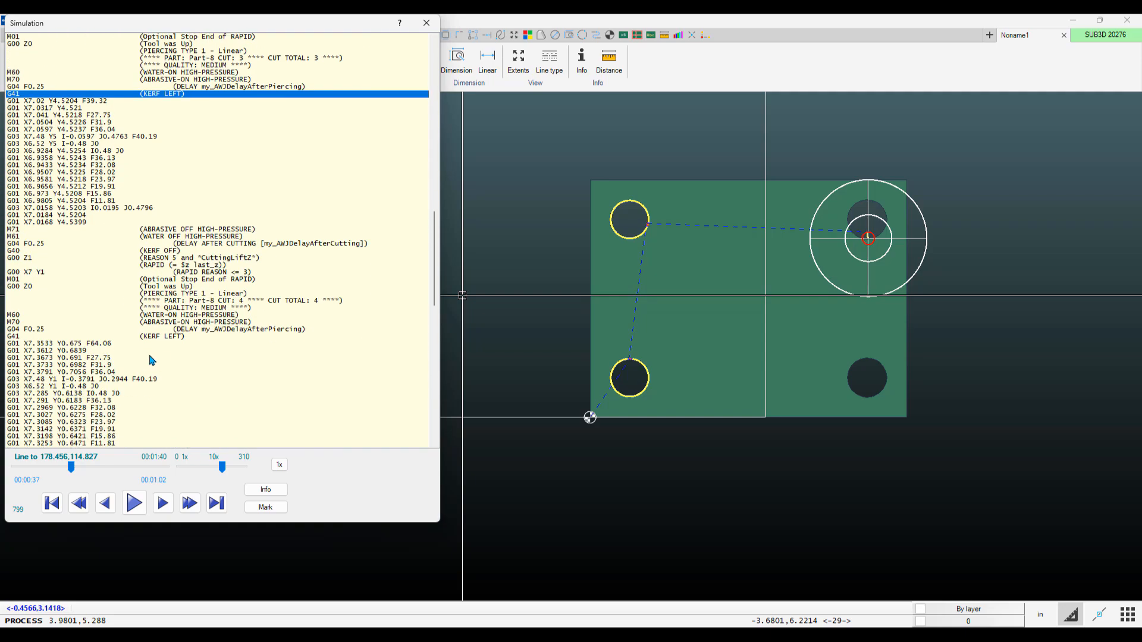
pyautogui.click(107, 349)
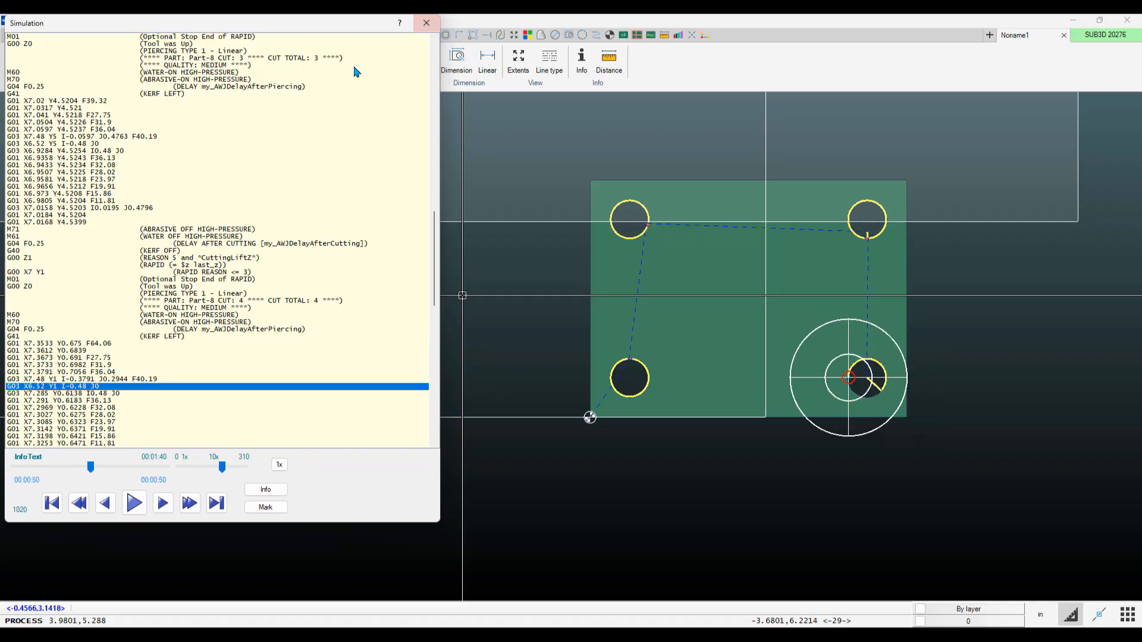
pyautogui.click(427, 23)
pyautogui.click(587, 443)
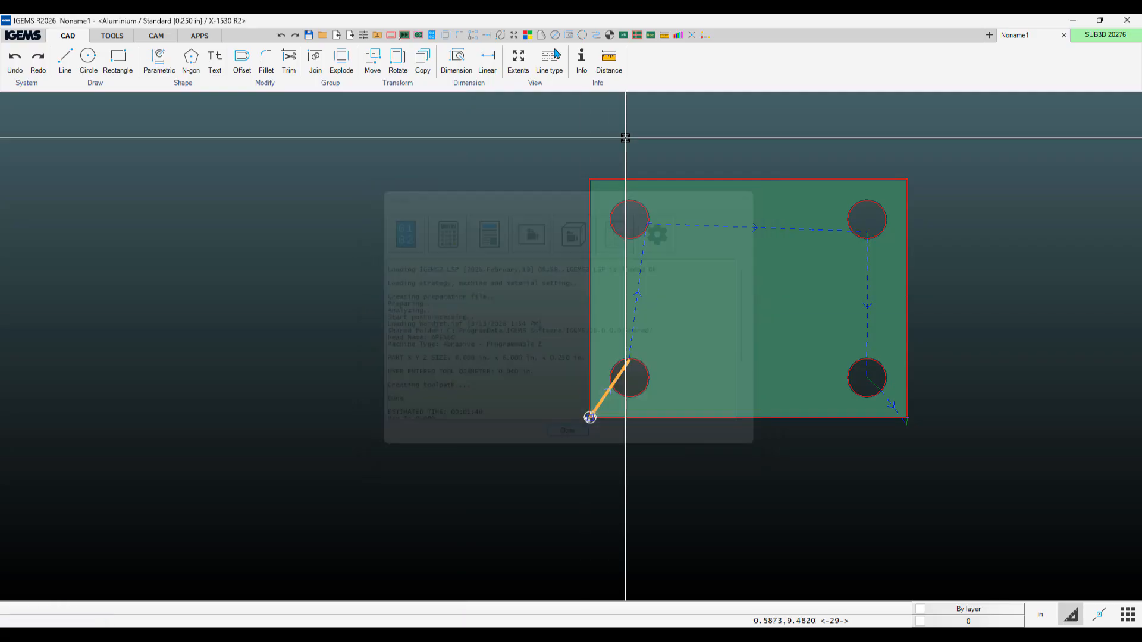
# Turn off dynamic linear piercing speed in the 0.250 in Aluminium 14-40 55K piercing settings and accept the material setup.
pyautogui.click(156, 36)
pyautogui.click(17, 59)
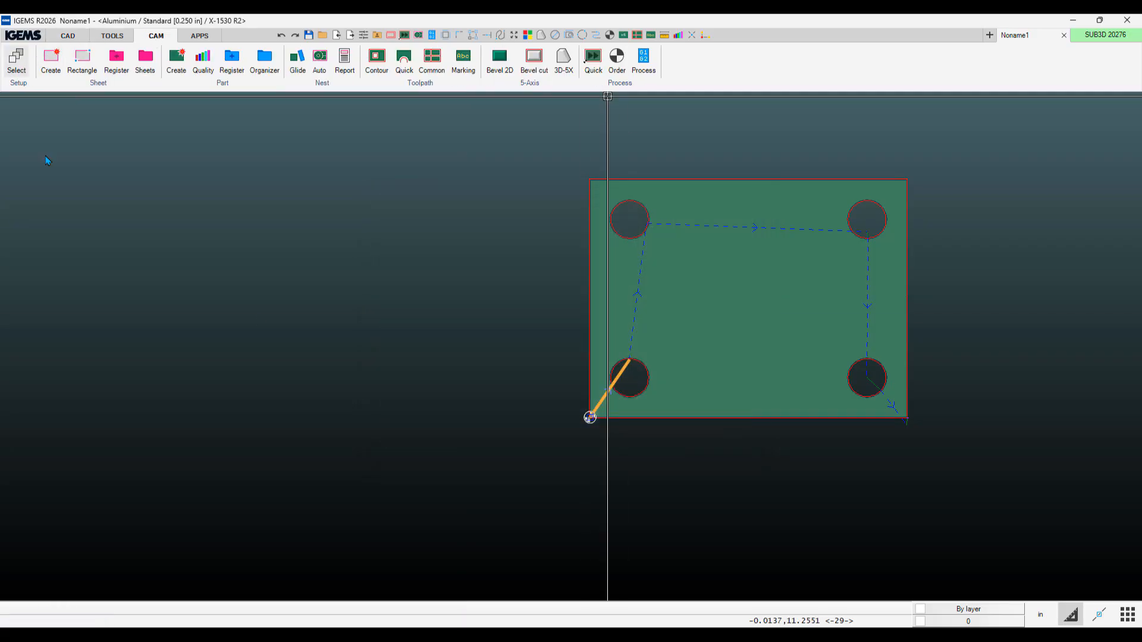
pyautogui.click(631, 343)
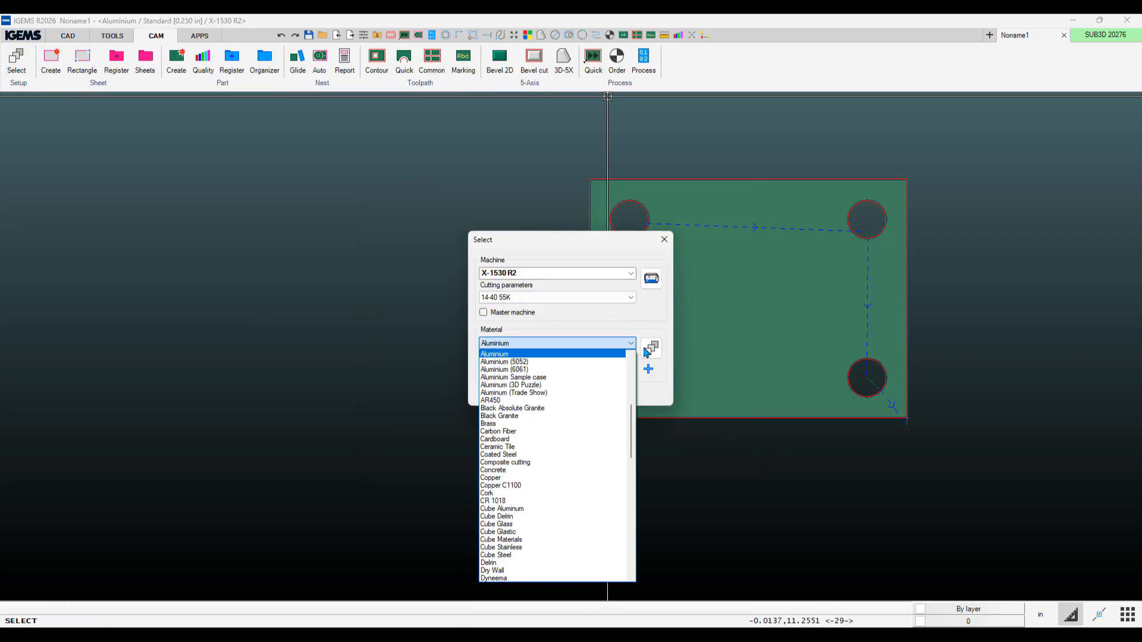
pyautogui.click(651, 348)
pyautogui.click(651, 348)
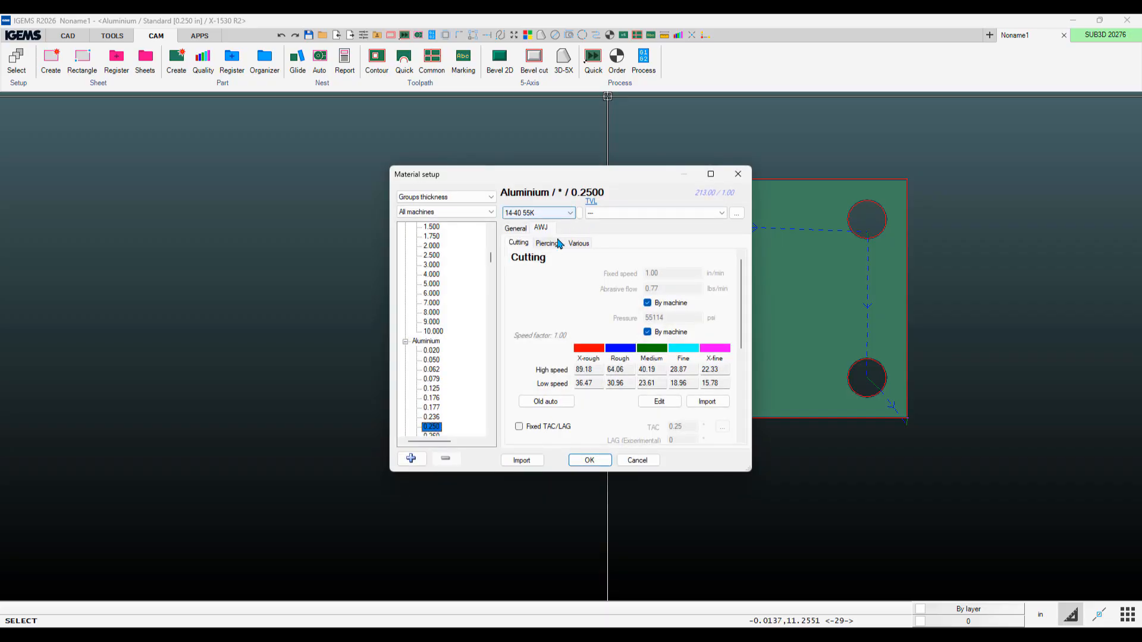
pyautogui.click(549, 244)
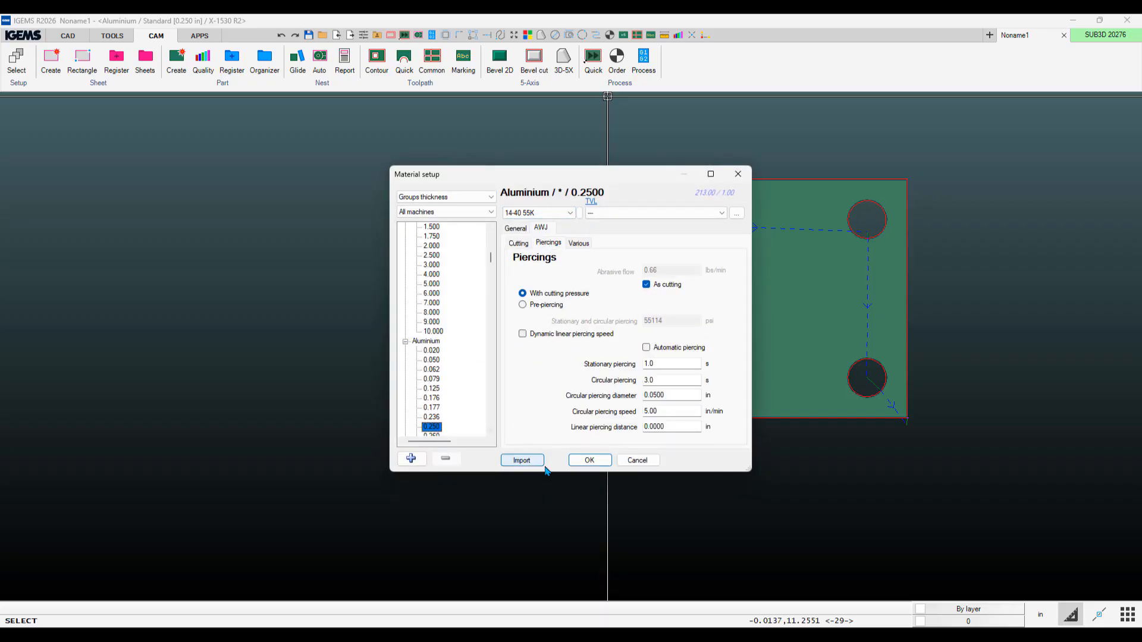
pyautogui.click(589, 460)
pyautogui.click(547, 395)
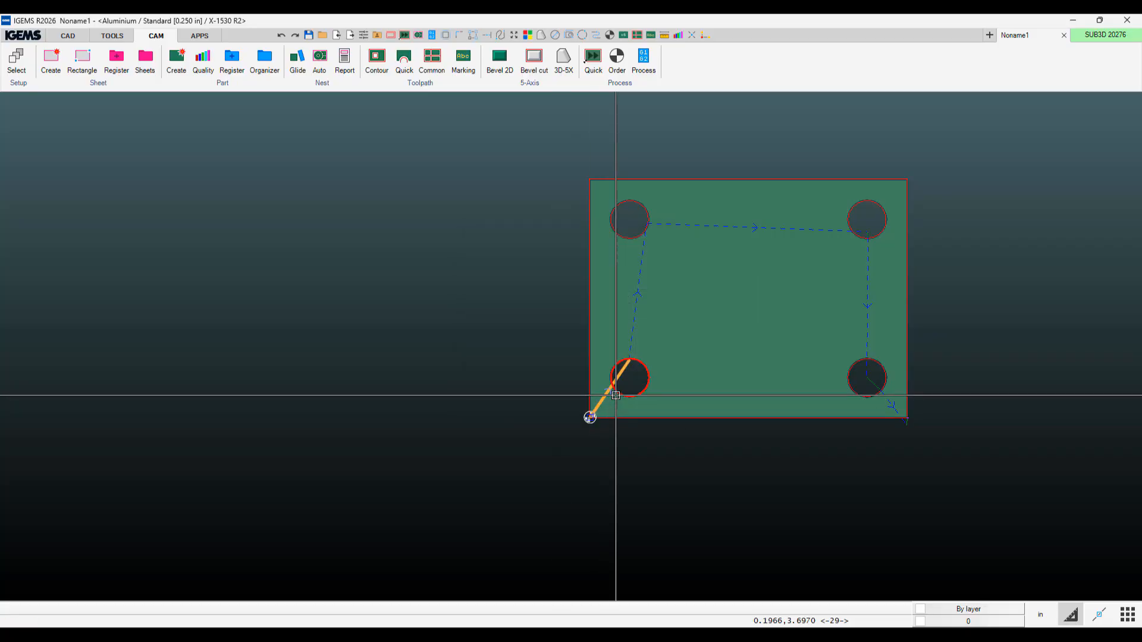
# Reprocess the part with the changed piercing setting and default options, and place its cutting simulation.
pyautogui.click(608, 395)
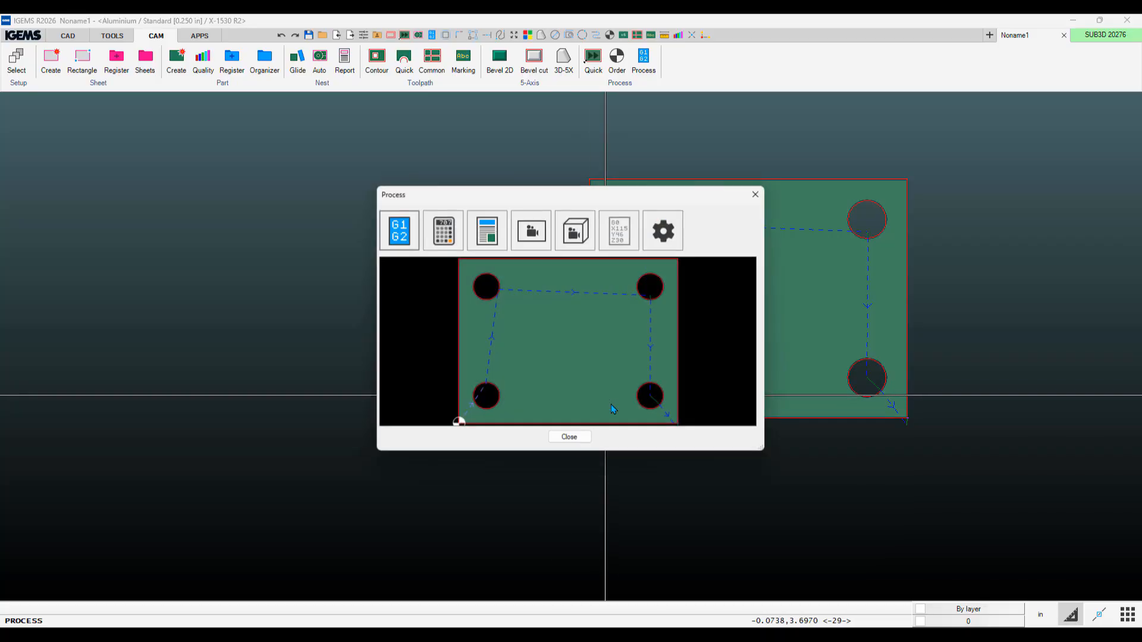
pyautogui.click(542, 236)
pyautogui.click(546, 452)
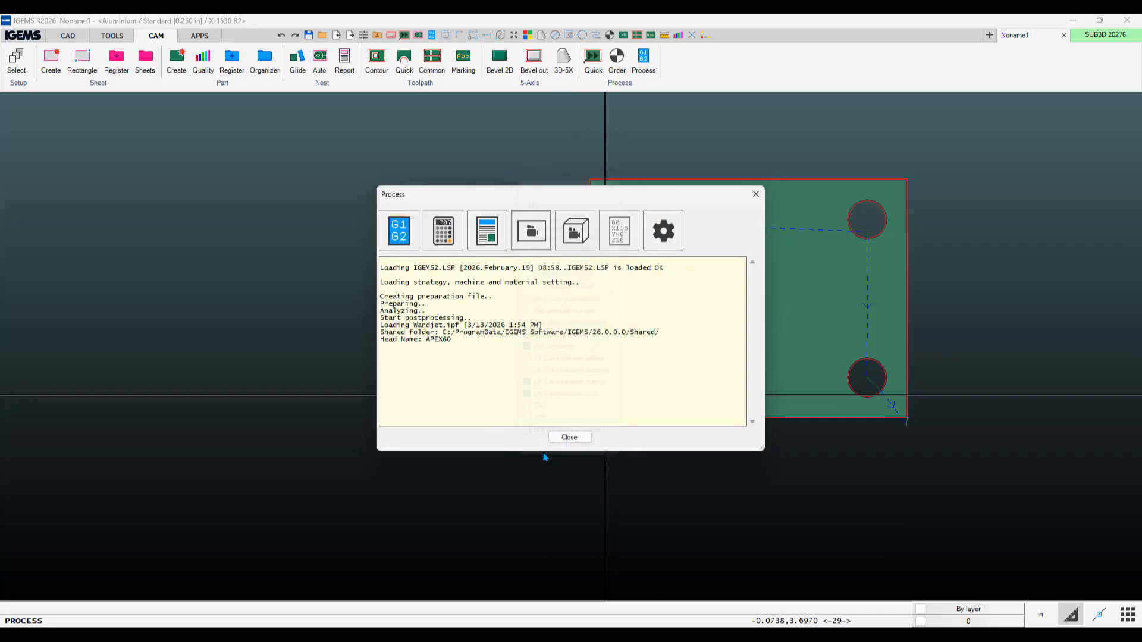
pyautogui.click(544, 502)
pyautogui.click(561, 399)
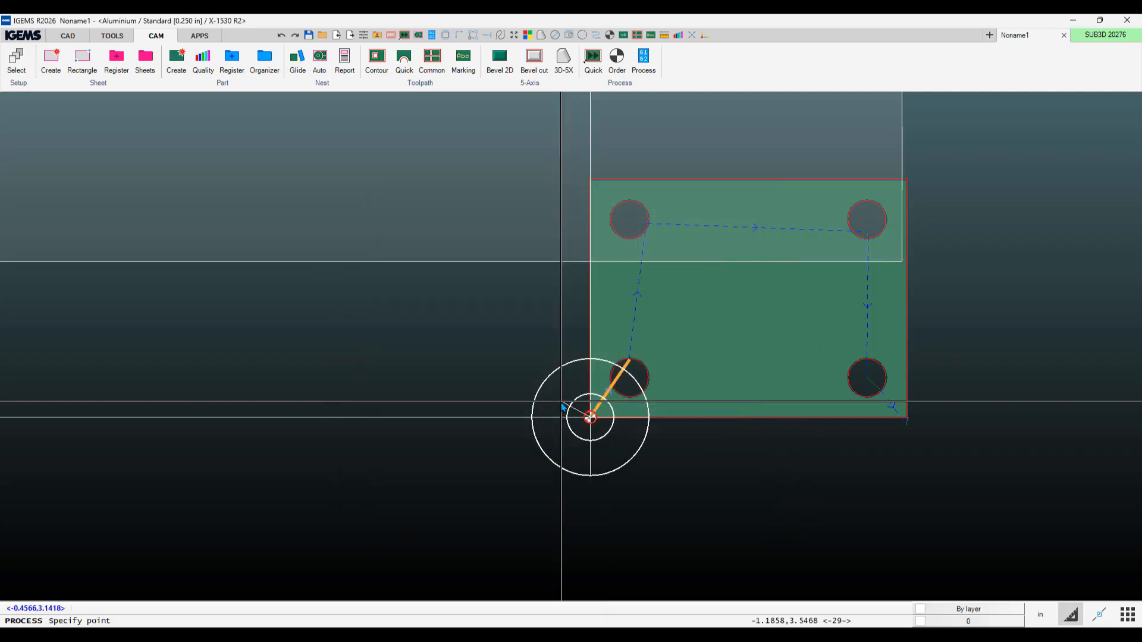
# Check the lead-in feed rates of the holes in the simulated program and close the simulation.
pyautogui.click(96, 352)
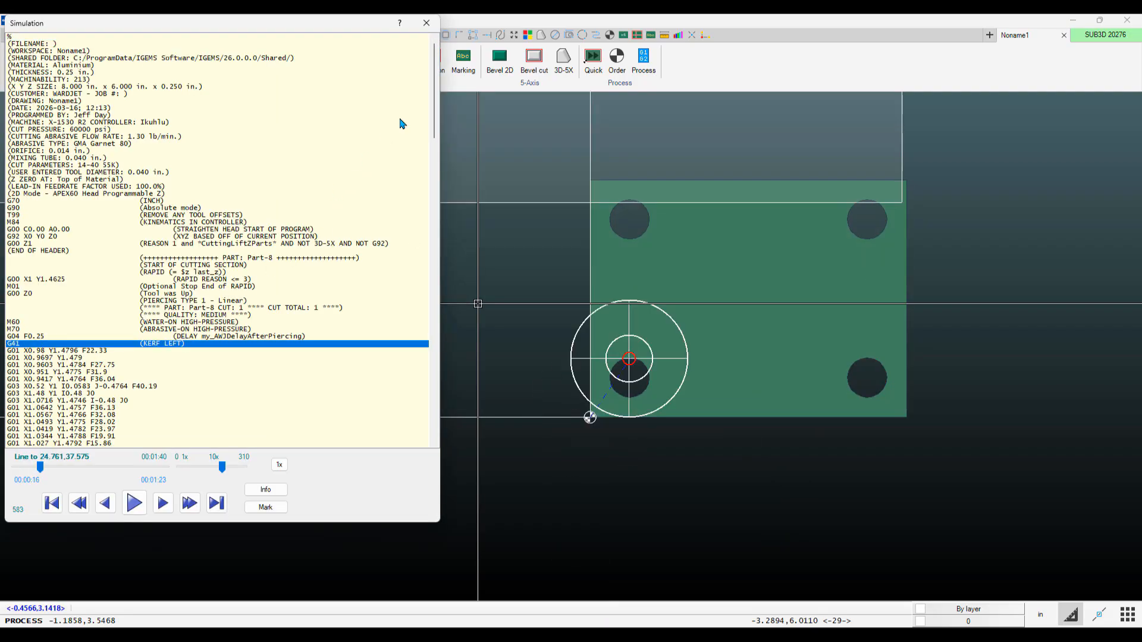
pyautogui.moveTo(429, 103); pyautogui.dragTo(434, 272)
pyautogui.click(106, 264)
pyautogui.click(105, 212)
pyautogui.click(107, 264)
pyautogui.click(86, 323)
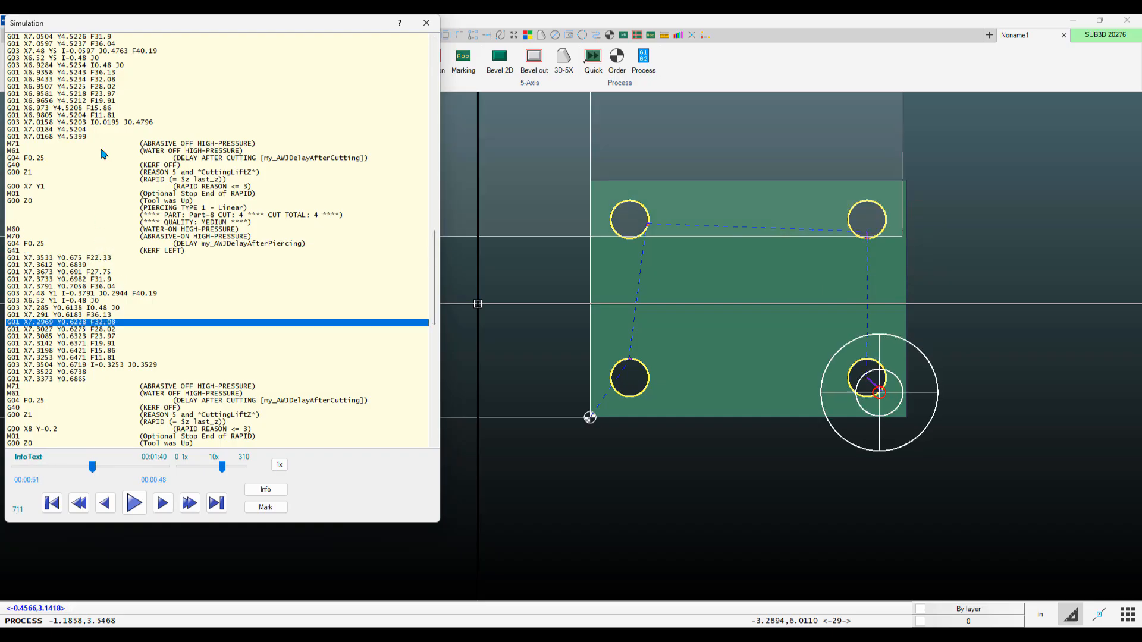
pyautogui.click(111, 121)
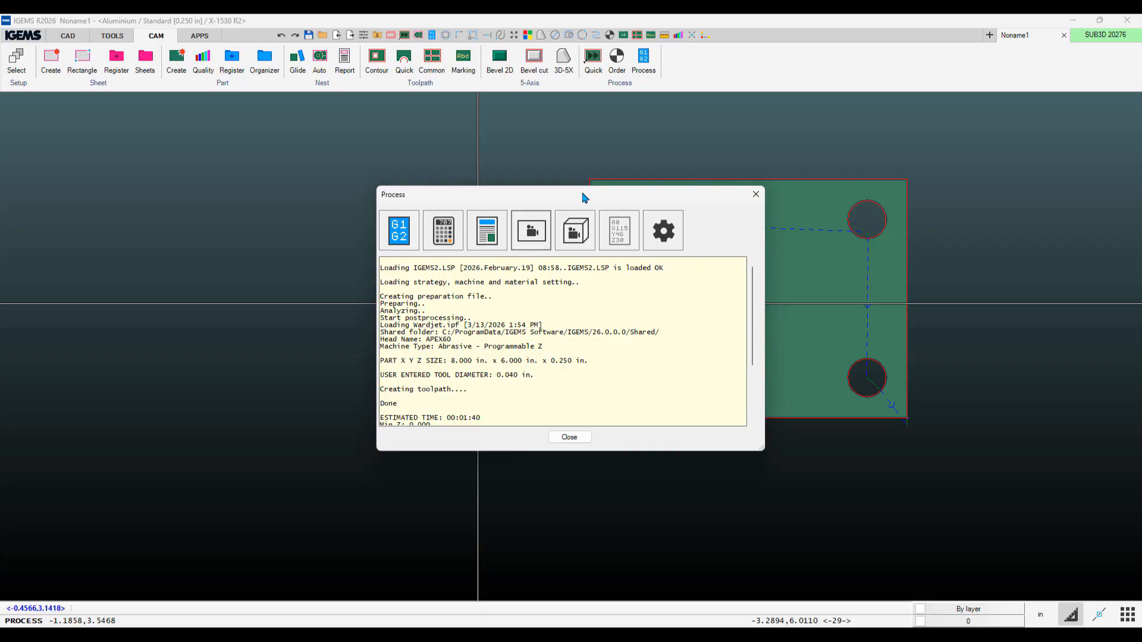
# Start processing another simulation and set the special thin-range lead-in feedrate factor to .5 for thicknesses up to 0.25 in.
pyautogui.click(532, 235)
pyautogui.click(550, 451)
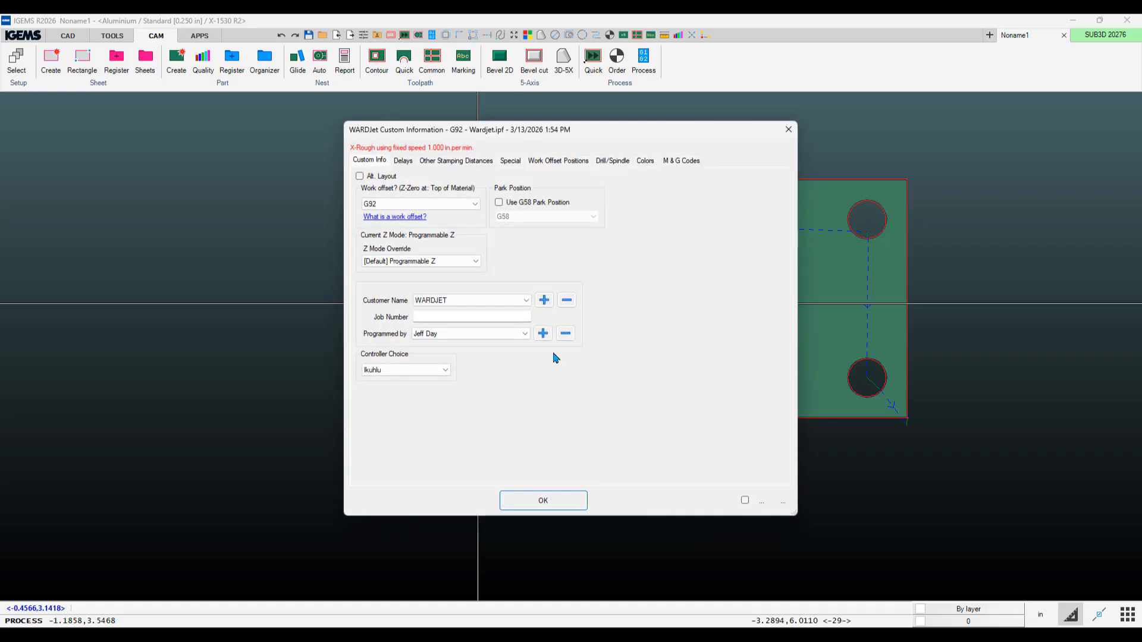
pyautogui.click(510, 162)
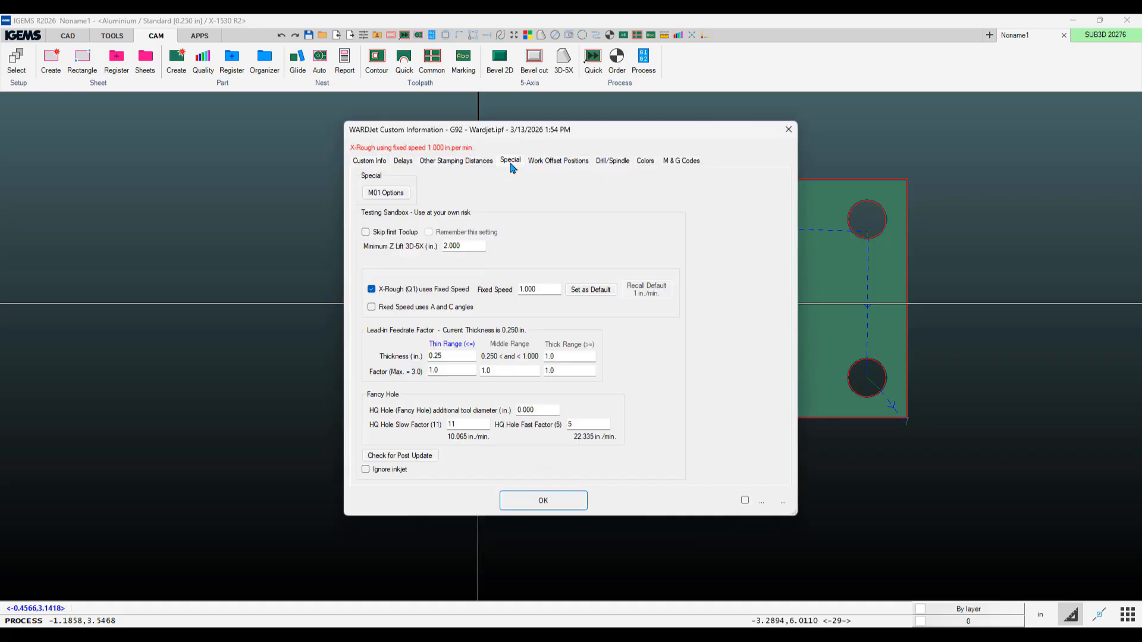
pyautogui.click(444, 370)
pyautogui.click(440, 356)
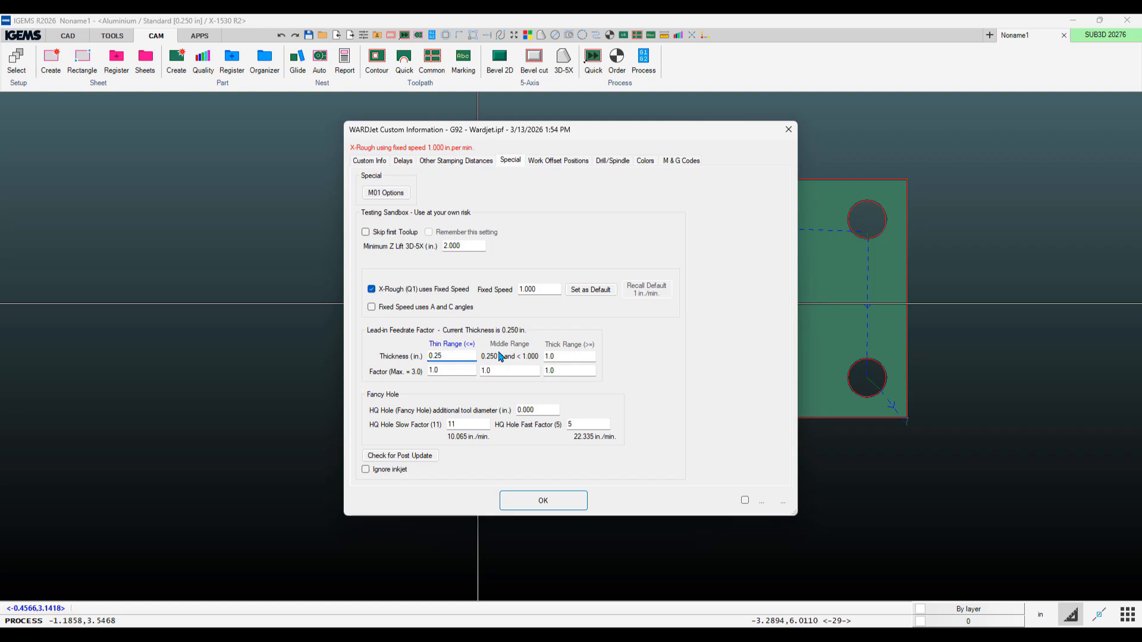
pyautogui.click(448, 368)
pyautogui.doubleClick(448, 356)
pyautogui.doubleClick(450, 370)
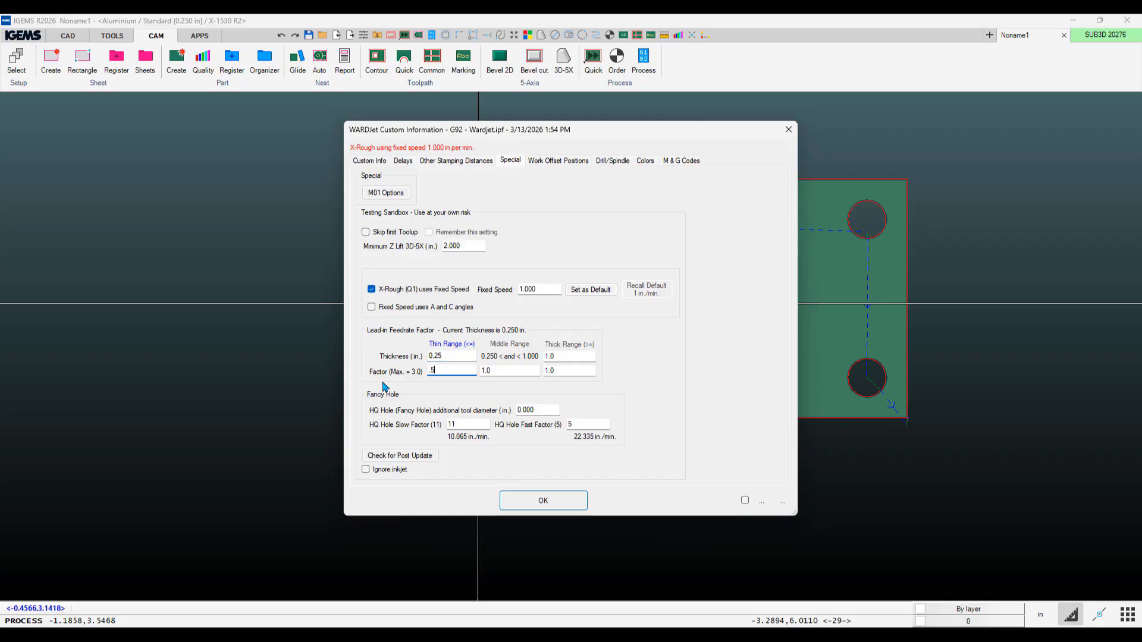
pyautogui.write('.5')
# Review the middle and thick range factors, accept the custom information and open the updated cutting simulation.
pyautogui.click(500, 370)
pyautogui.doubleClick(499, 370)
pyautogui.click(572, 369)
pyautogui.click(535, 502)
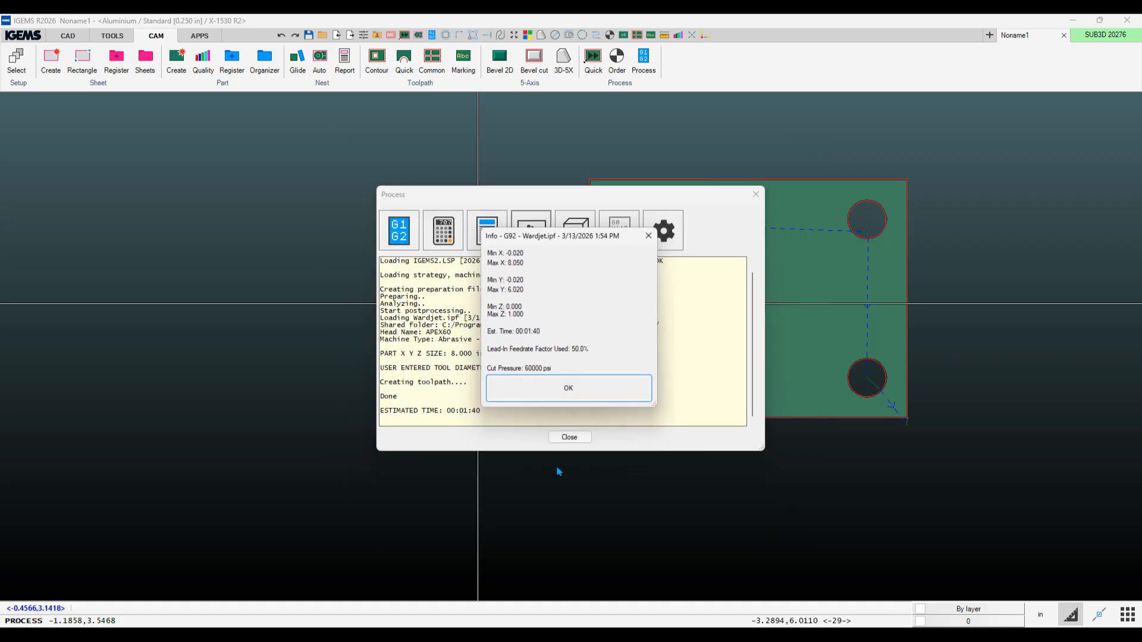
pyautogui.click(531, 385)
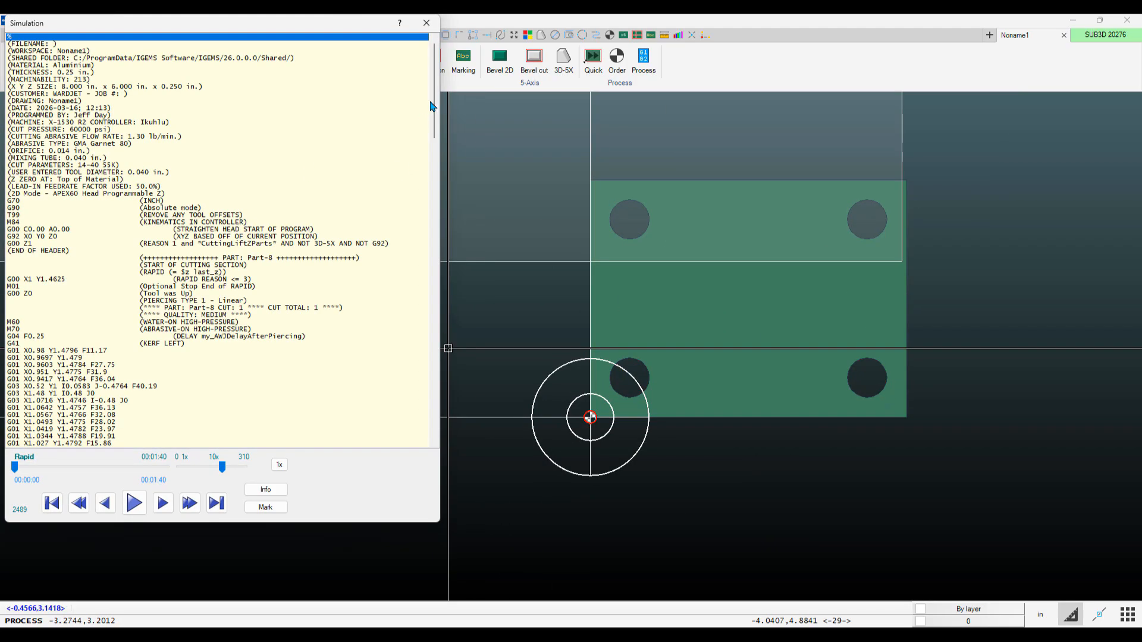
# Compare the lead-in feed rates of the first three holes in the simulated program and close the simulation and process window.
pyautogui.scroll(-3, 434, 110)
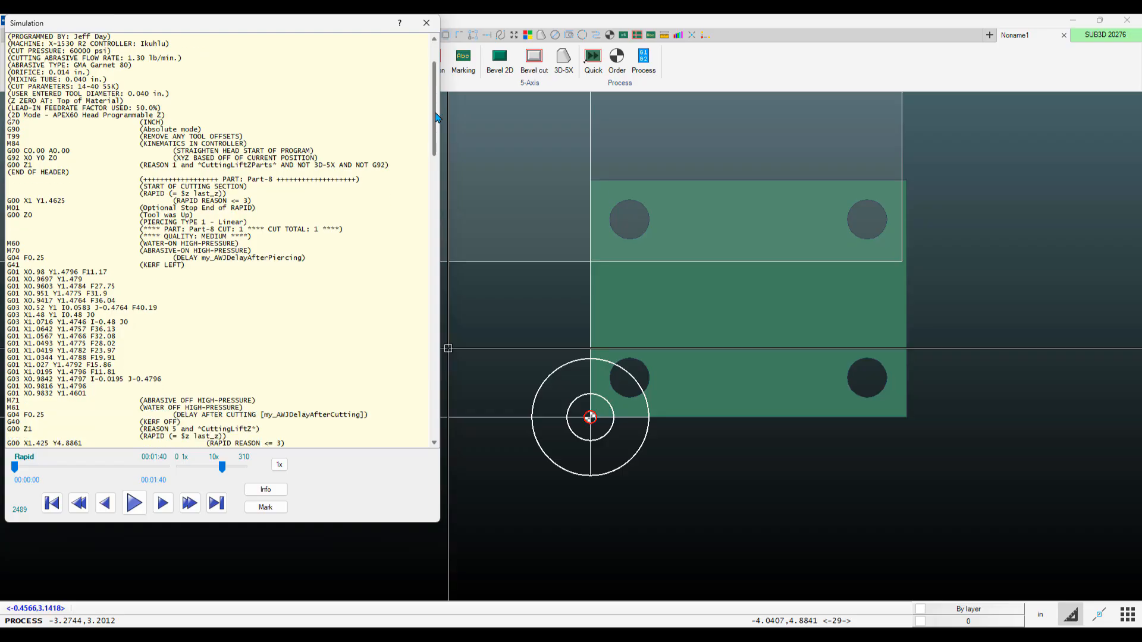
pyautogui.scroll(-4, 434, 118)
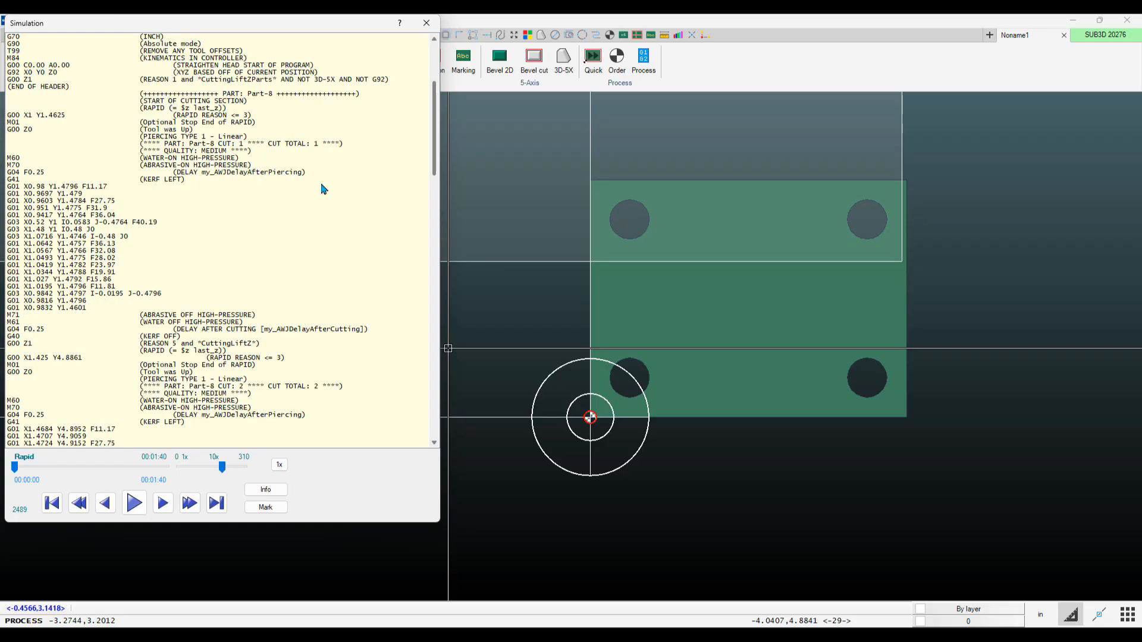
pyautogui.click(93, 188)
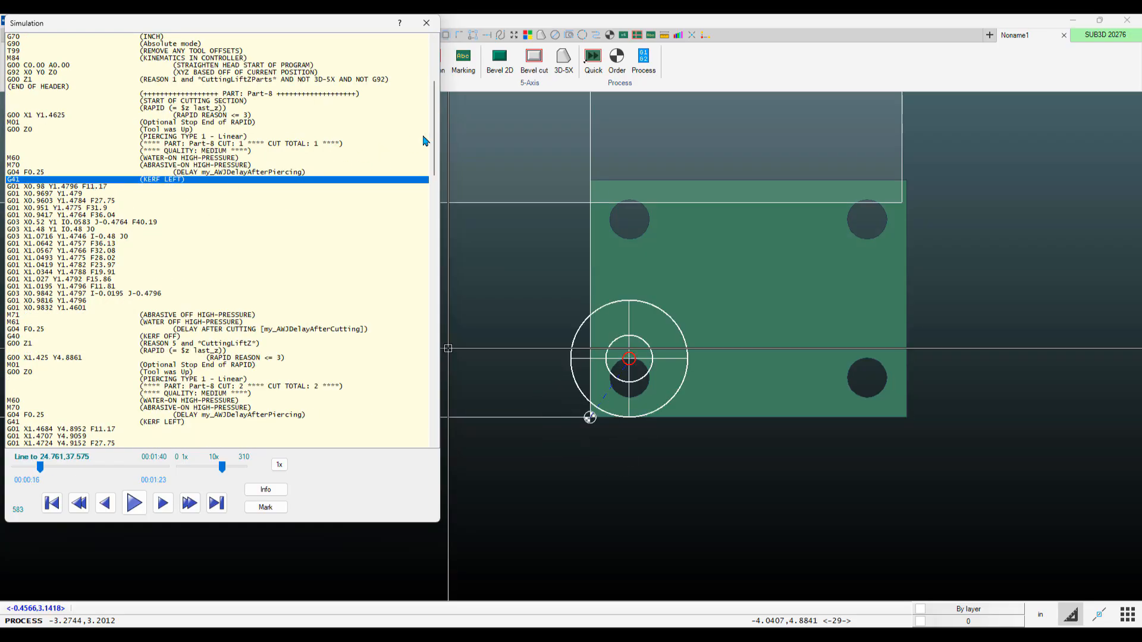
pyautogui.scroll(-10, 321, 185)
pyautogui.click(109, 160)
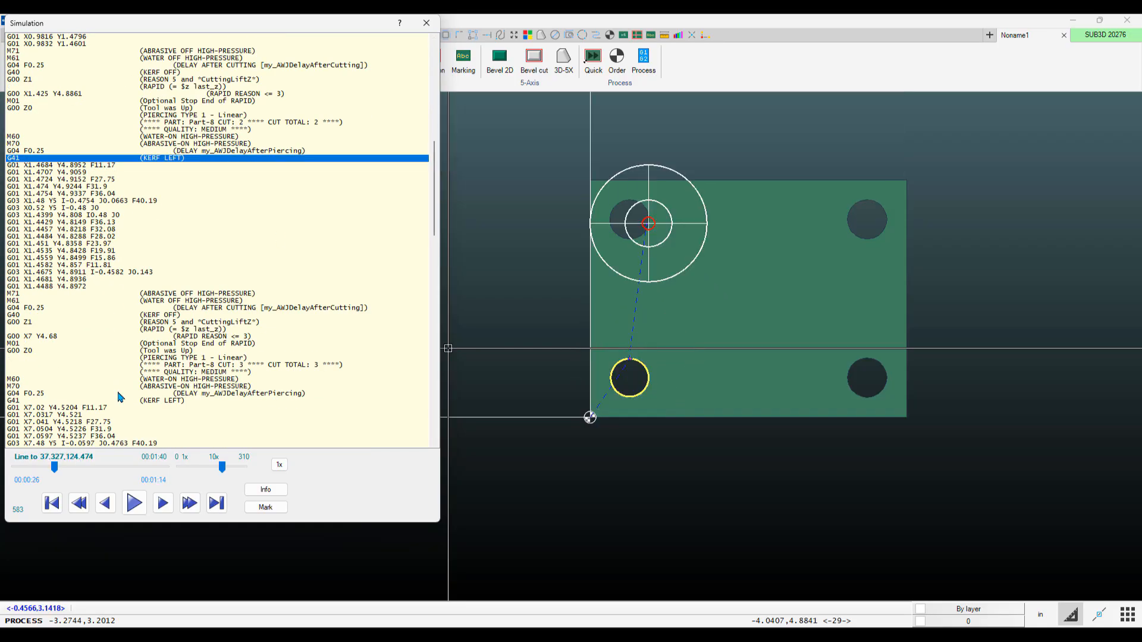
pyautogui.click(102, 409)
pyautogui.click(427, 22)
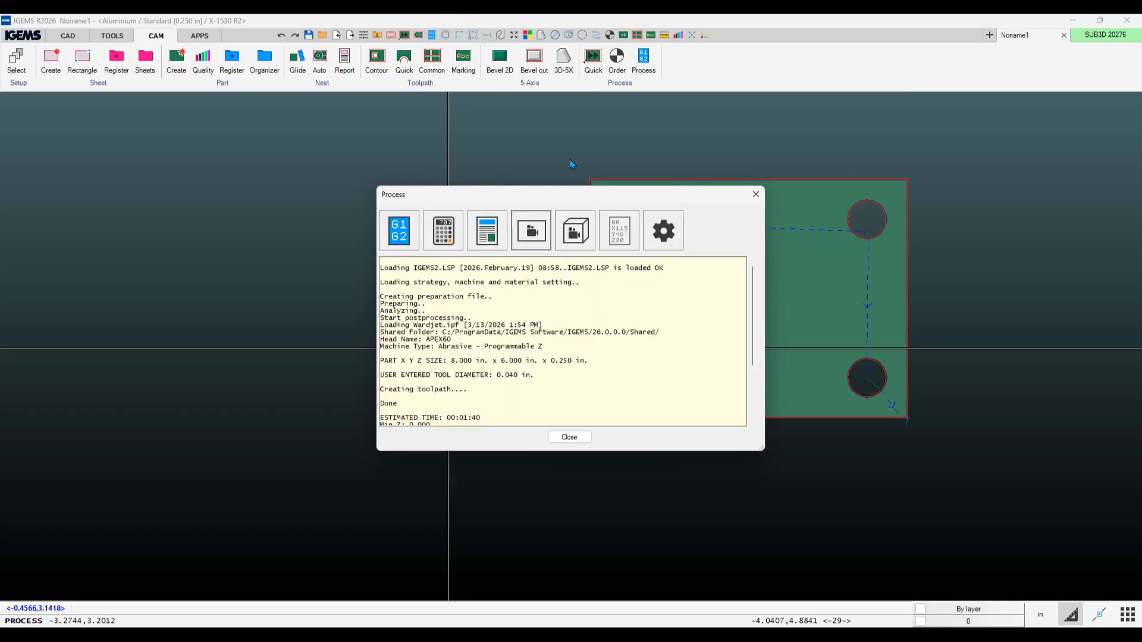
pyautogui.click(569, 437)
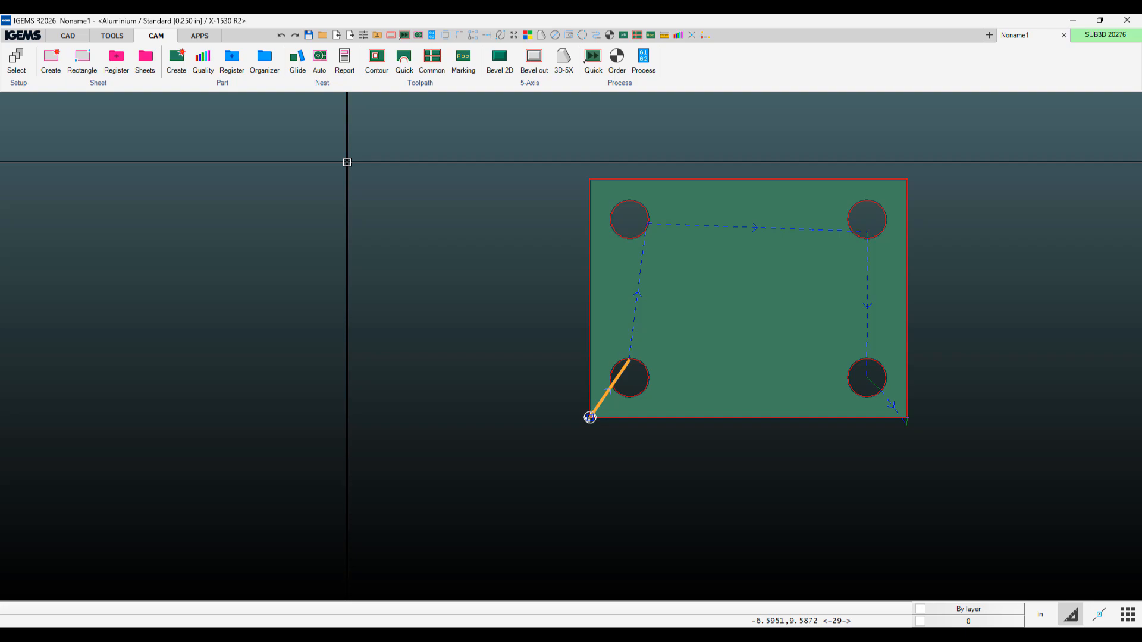
# Open the piercing settings of the 0.250 in Aluminium thickness and enable dynamic linear piercing speed.
pyautogui.click(17, 60)
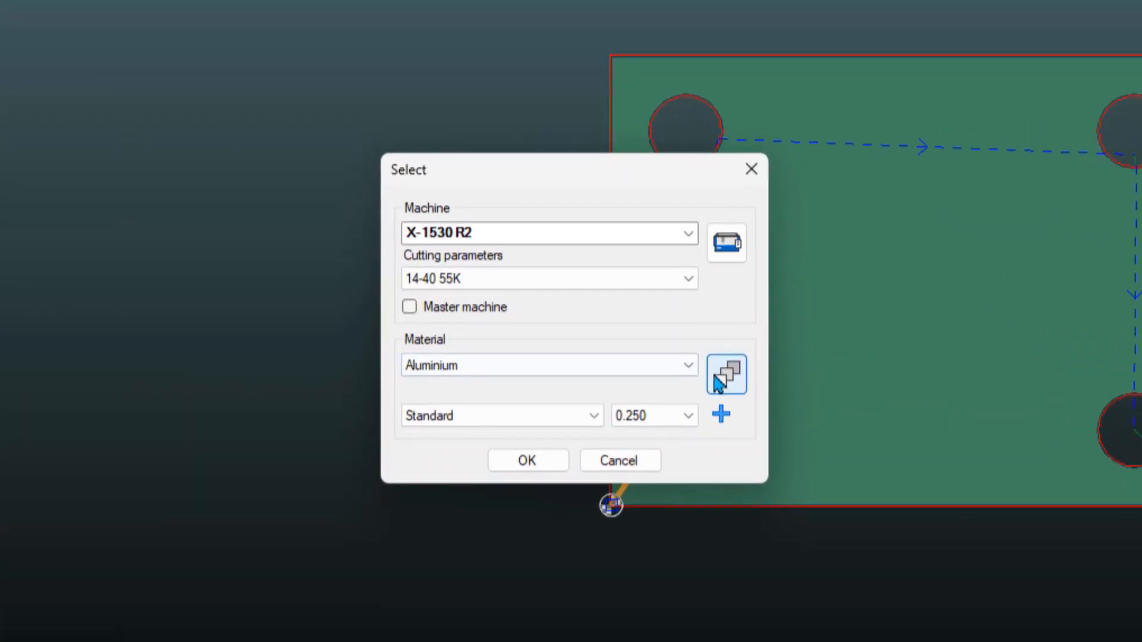
pyautogui.click(651, 348)
pyautogui.click(532, 176)
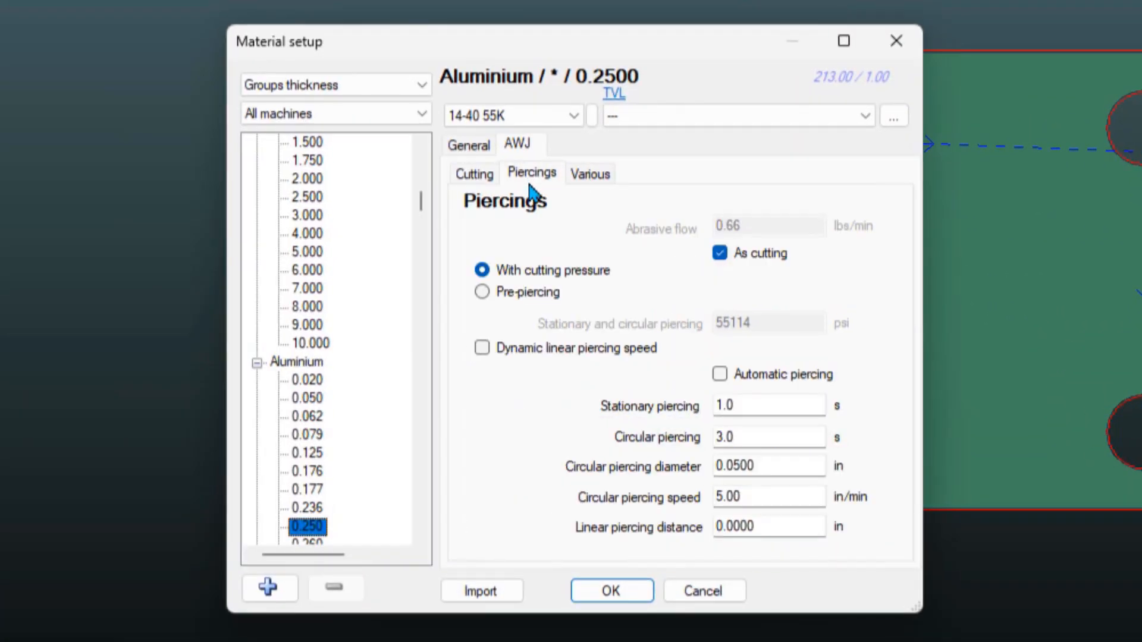
pyautogui.click(532, 347)
# Set the linear piercing distance of the 0.250 in Aluminium thickness to 0.25 in.
pyautogui.moveTo(677, 508)
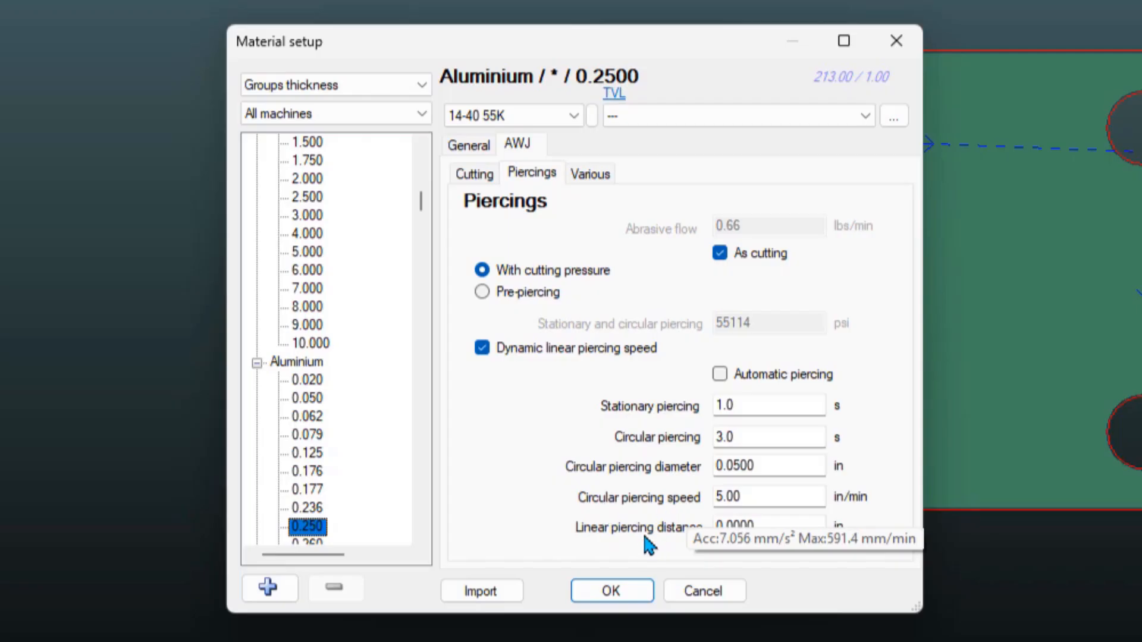
pyautogui.click(769, 523)
pyautogui.moveTo(769, 522); pyautogui.dragTo(677, 531)
pyautogui.write('25')
pyautogui.click(787, 497)
pyautogui.click(775, 526)
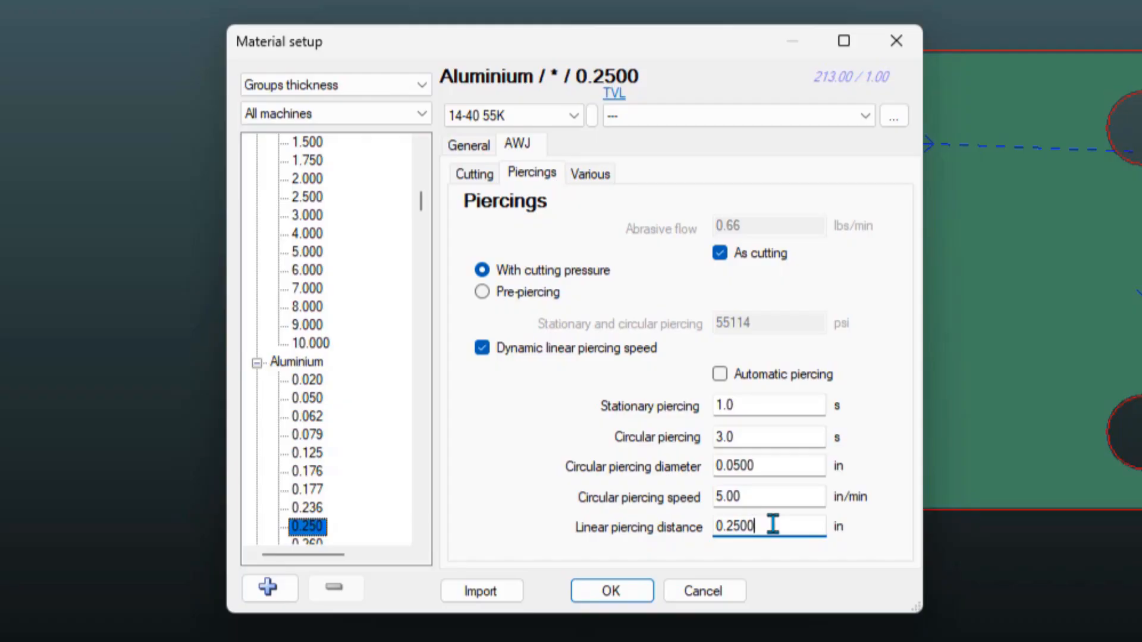
# Reset the linear piercing distance to 0 and go over the circular piercing speed and diameter.
pyautogui.moveTo(773, 524); pyautogui.dragTo(698, 523)
pyautogui.click(763, 526)
pyautogui.doubleClick(791, 526)
pyautogui.write('0')
pyautogui.moveTo(738, 525); pyautogui.dragTo(679, 532)
pyautogui.click(734, 523)
pyautogui.click(747, 497)
pyautogui.click(770, 464)
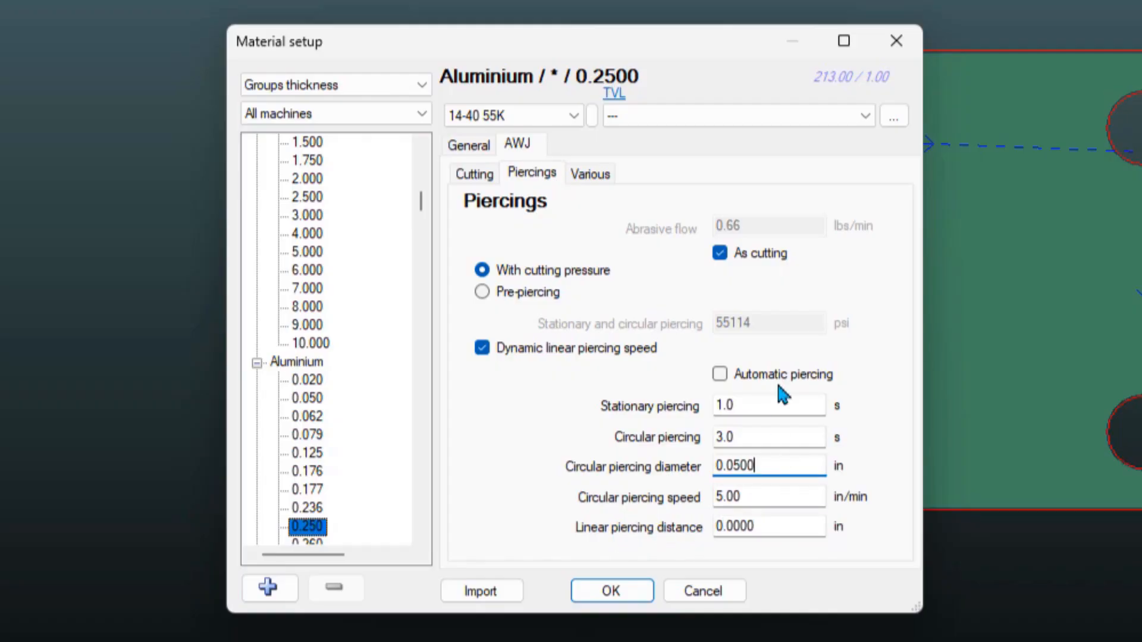
# Try automatic piercing, return to manual values and check the stationary and circular piercing times.
pyautogui.click(719, 373)
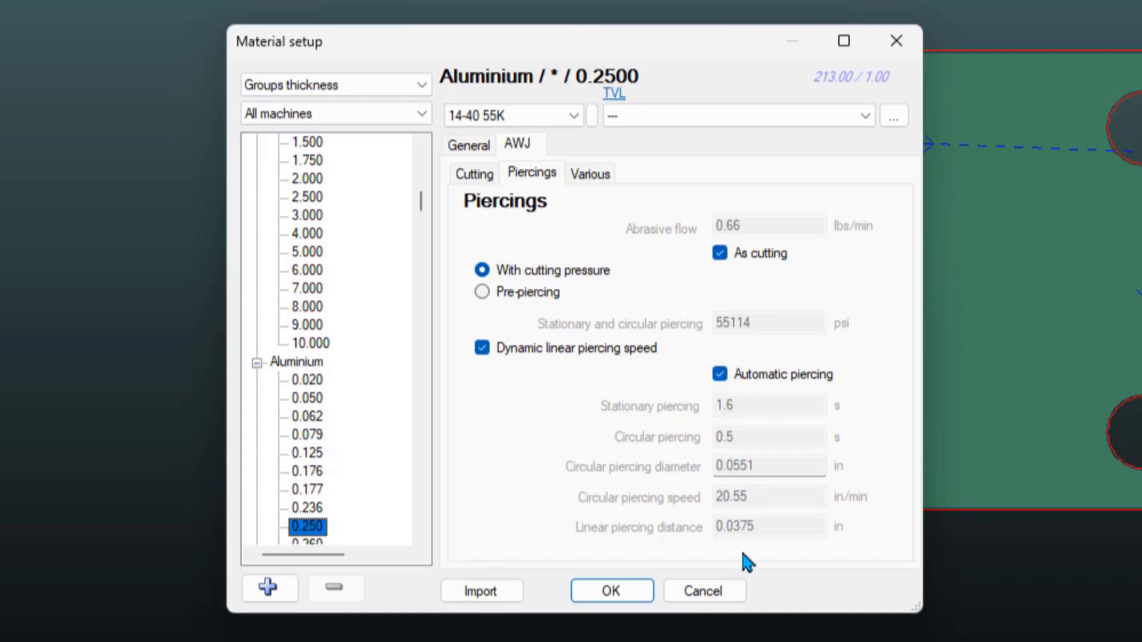
pyautogui.click(720, 374)
pyautogui.doubleClick(754, 405)
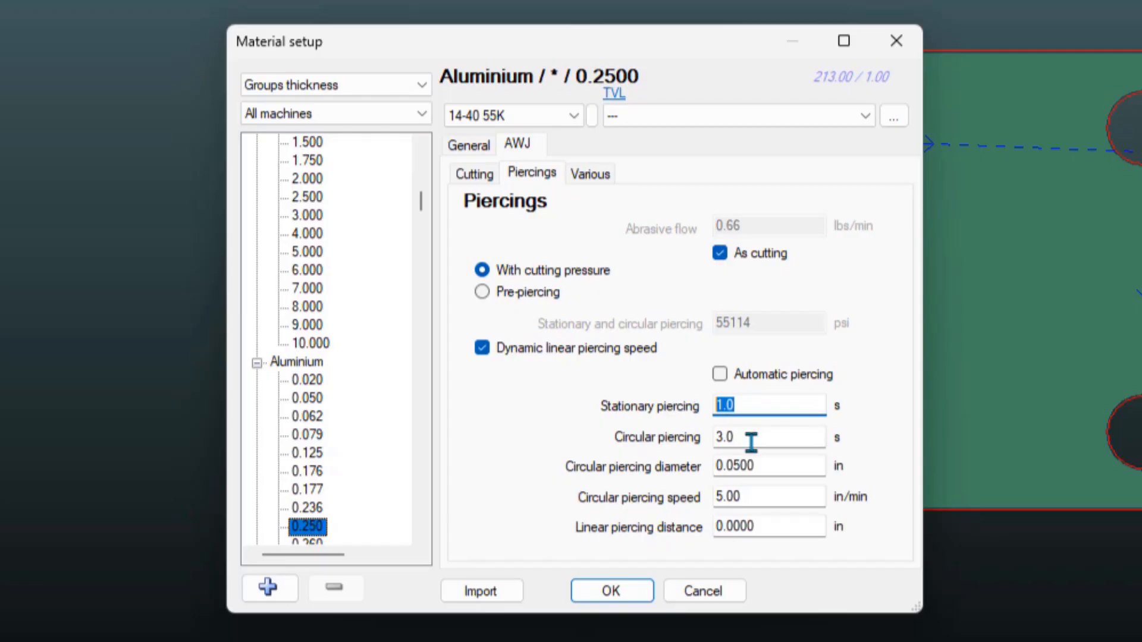
pyautogui.click(750, 440)
pyautogui.click(747, 404)
# Review the various AWJ settings: collar width, part distance, technology, options, user and flat zone radius.
pyautogui.click(592, 176)
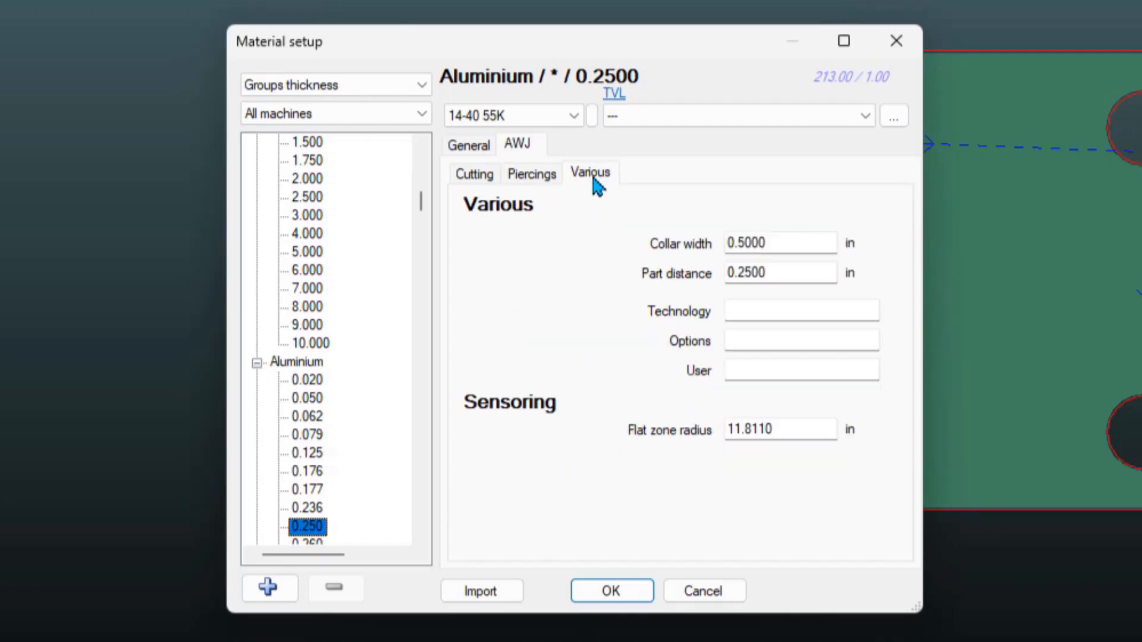
pyautogui.doubleClick(796, 244)
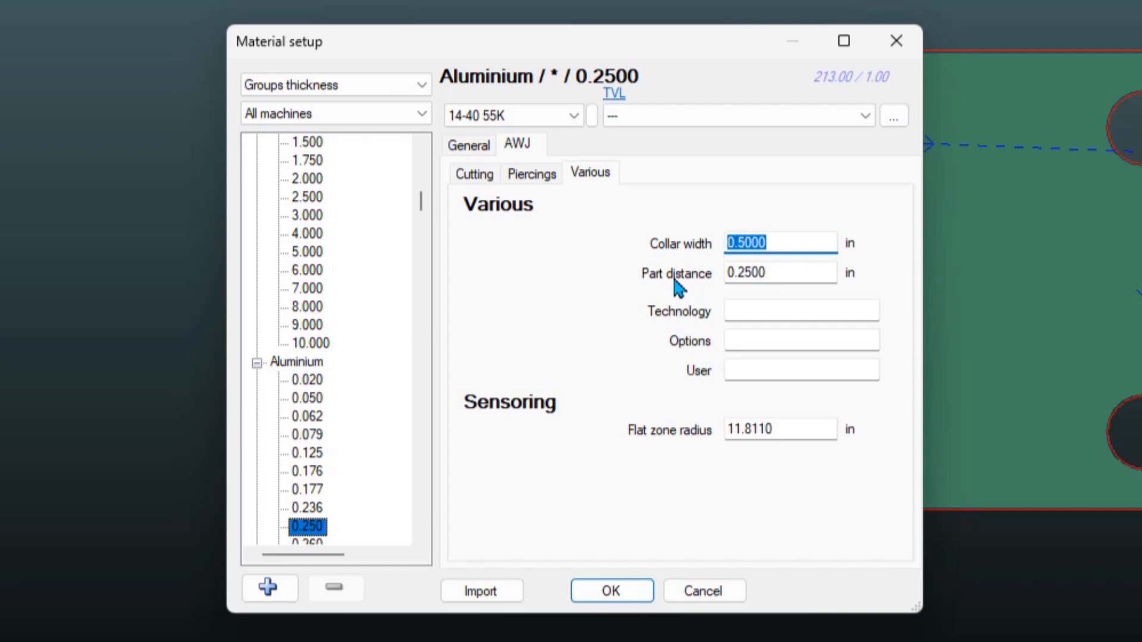
pyautogui.moveTo(783, 271); pyautogui.dragTo(692, 274)
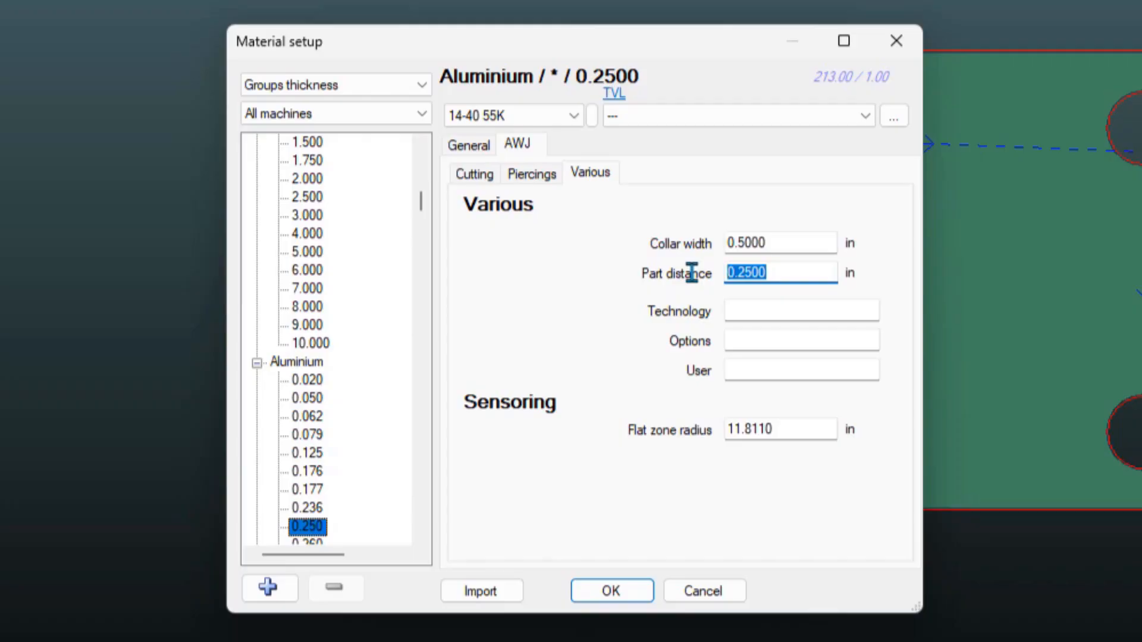
pyautogui.click(768, 247)
pyautogui.click(777, 269)
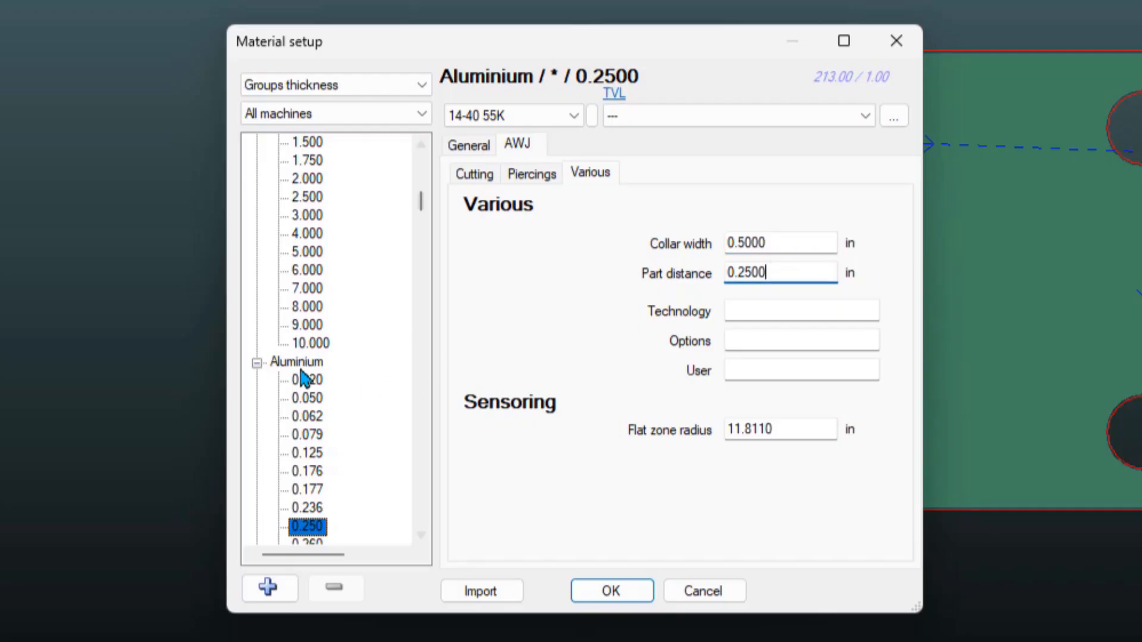
pyautogui.click(770, 306)
pyautogui.click(763, 341)
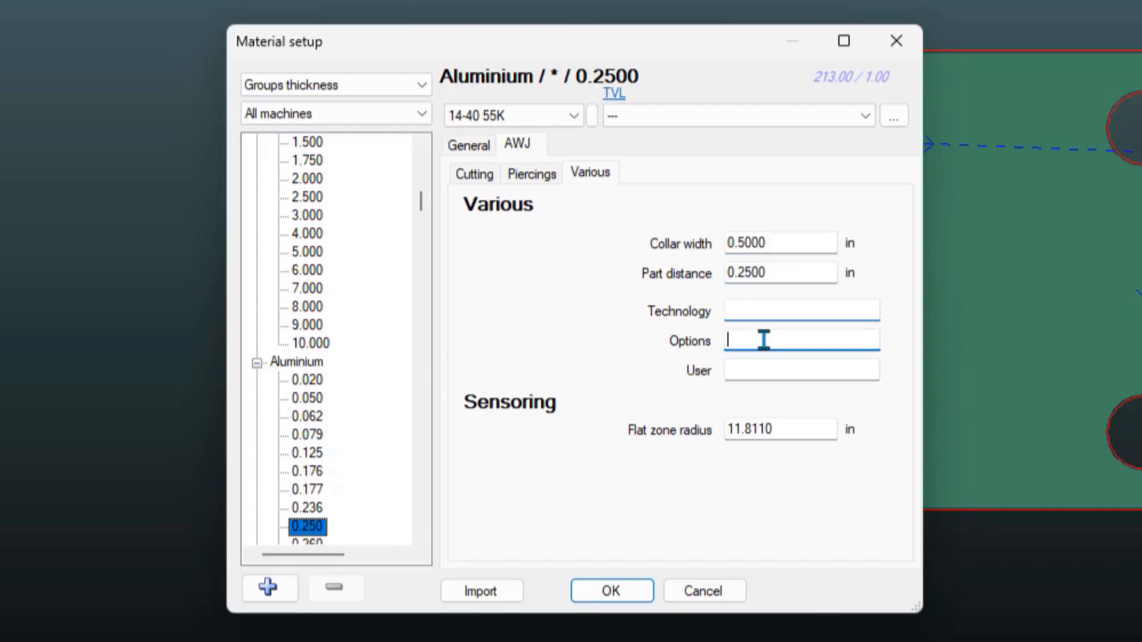
pyautogui.click(756, 364)
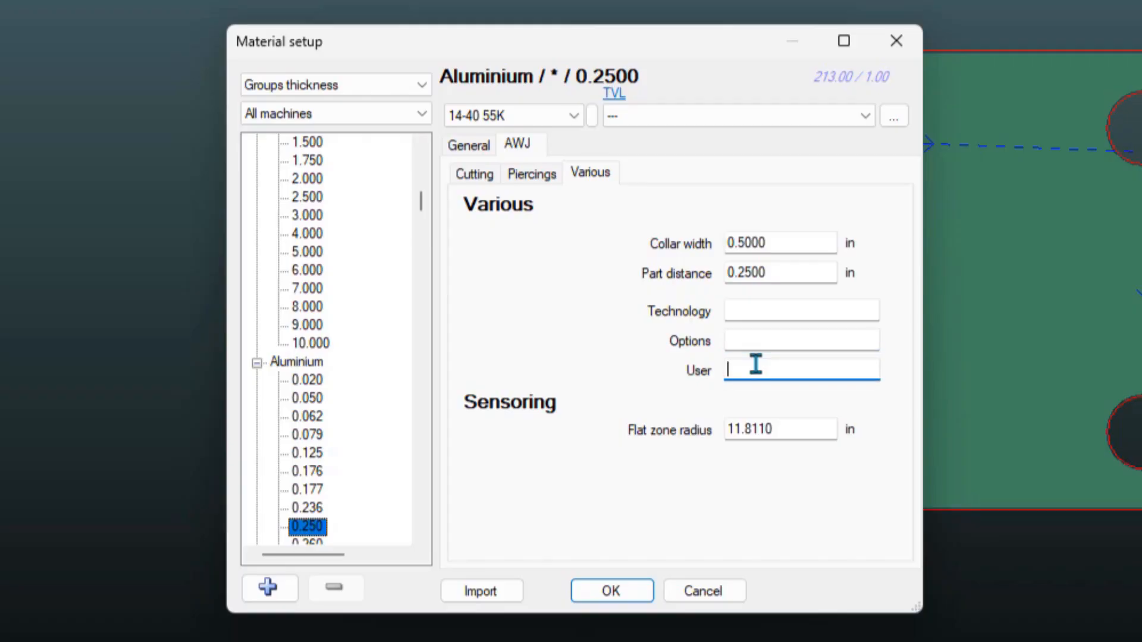
pyautogui.click(804, 426)
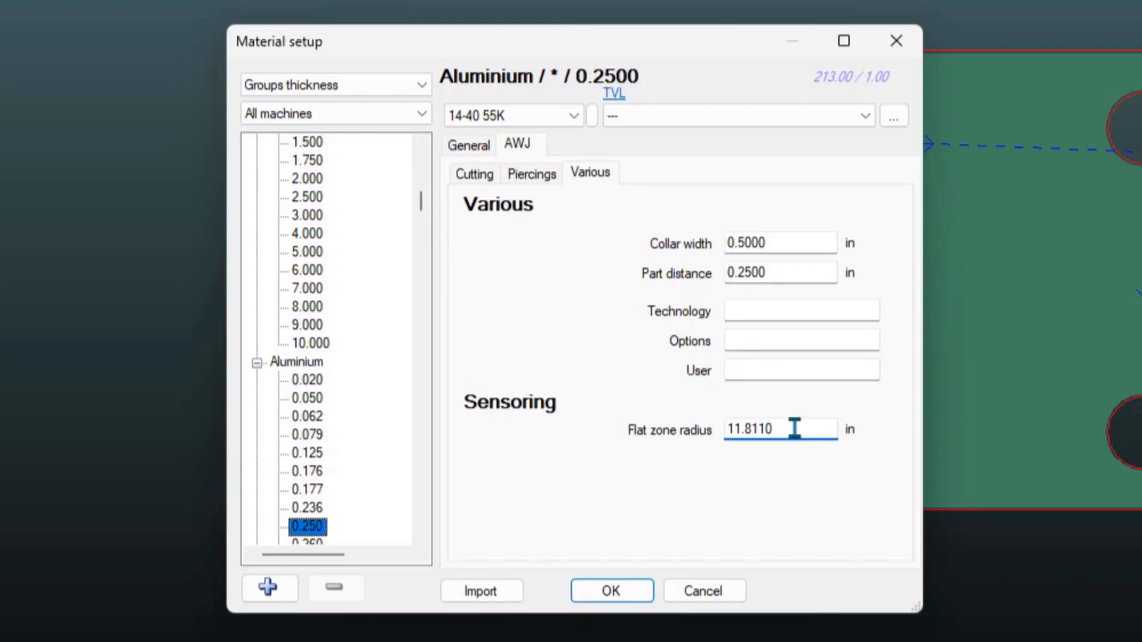
pyautogui.moveTo(795, 428); pyautogui.dragTo(703, 428)
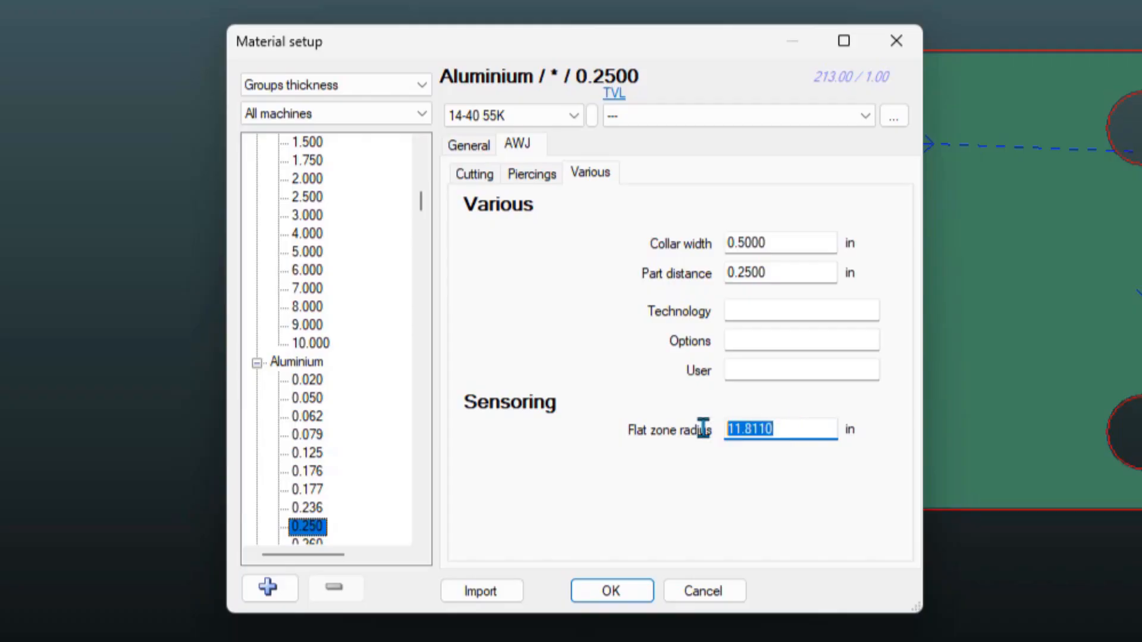
pyautogui.click(755, 366)
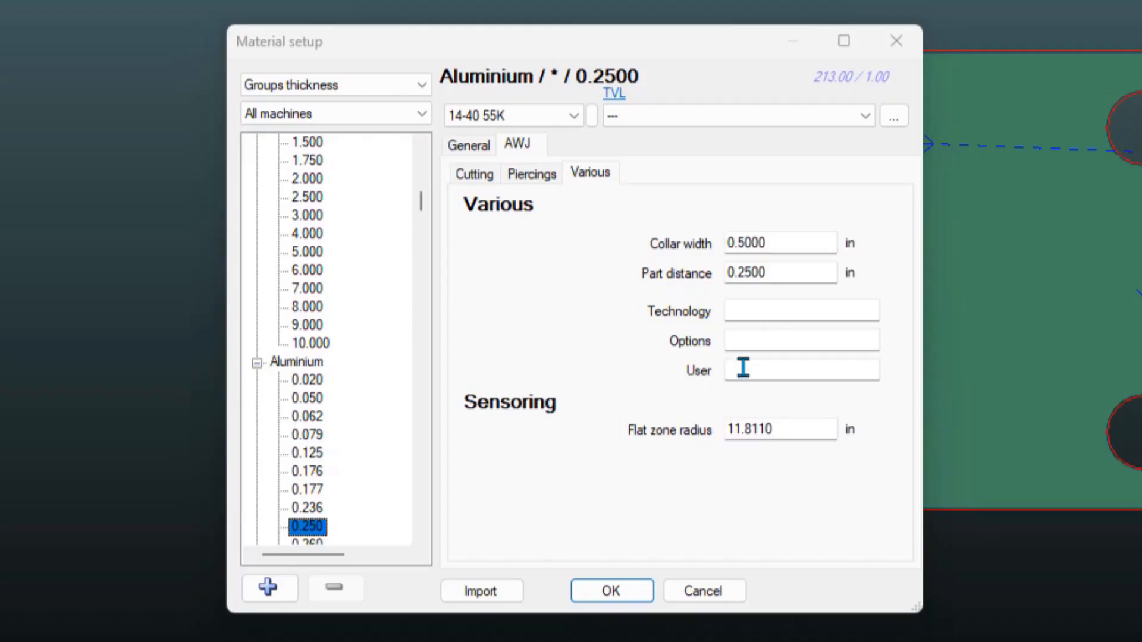
# Add a new 0.005 in thickness to Aluminium, based on the 0.020 in thickness.
pyautogui.click(469, 146)
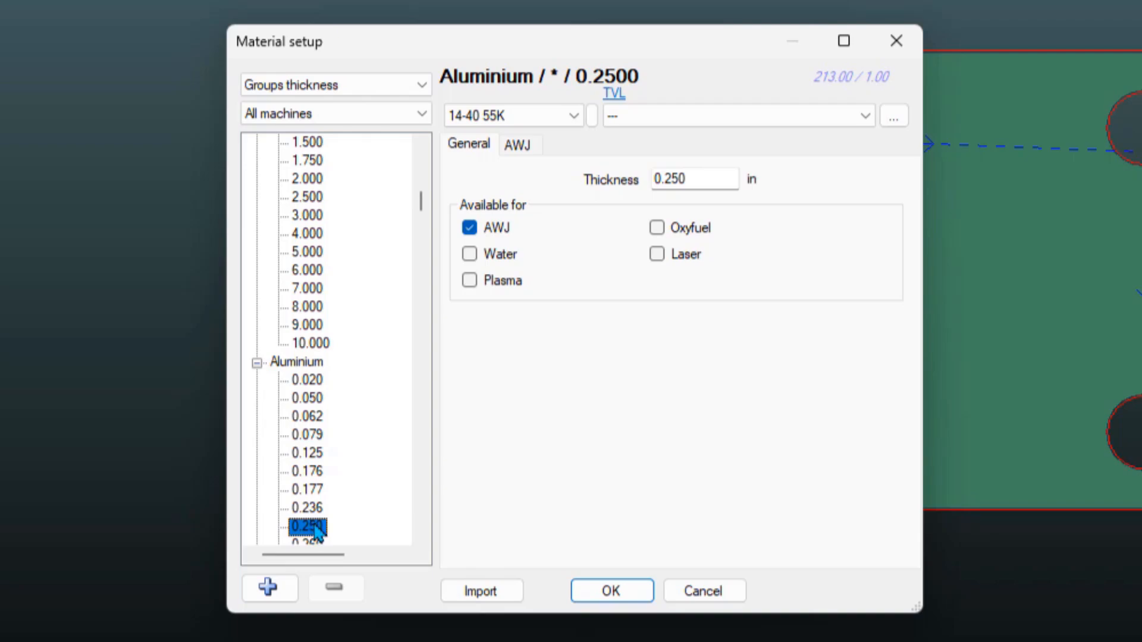
pyautogui.click(312, 383)
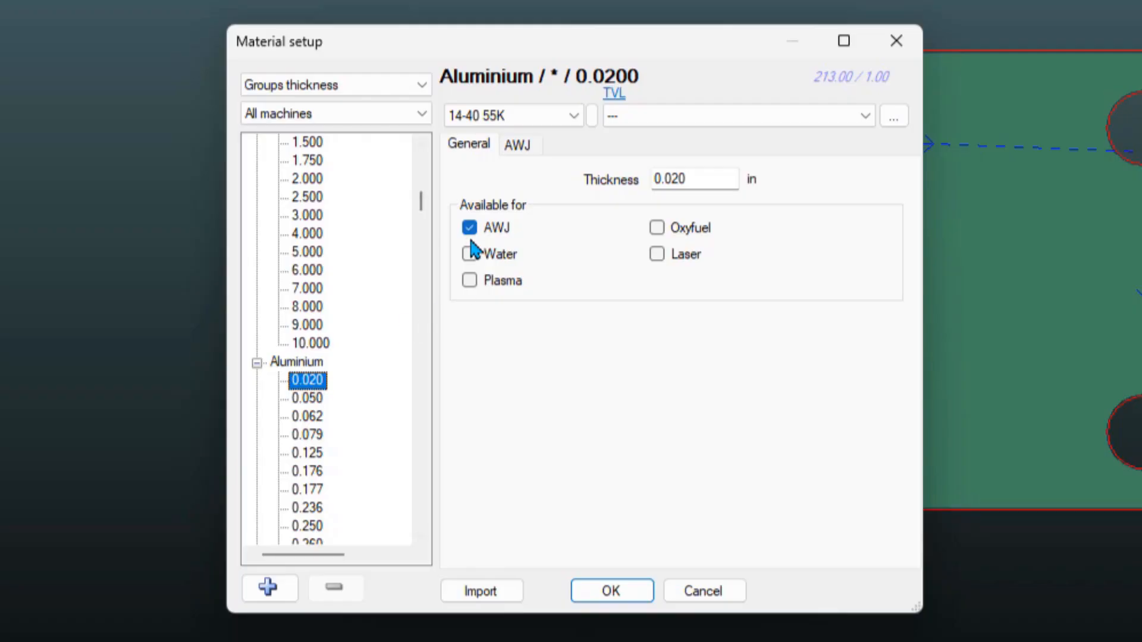
pyautogui.click(268, 587)
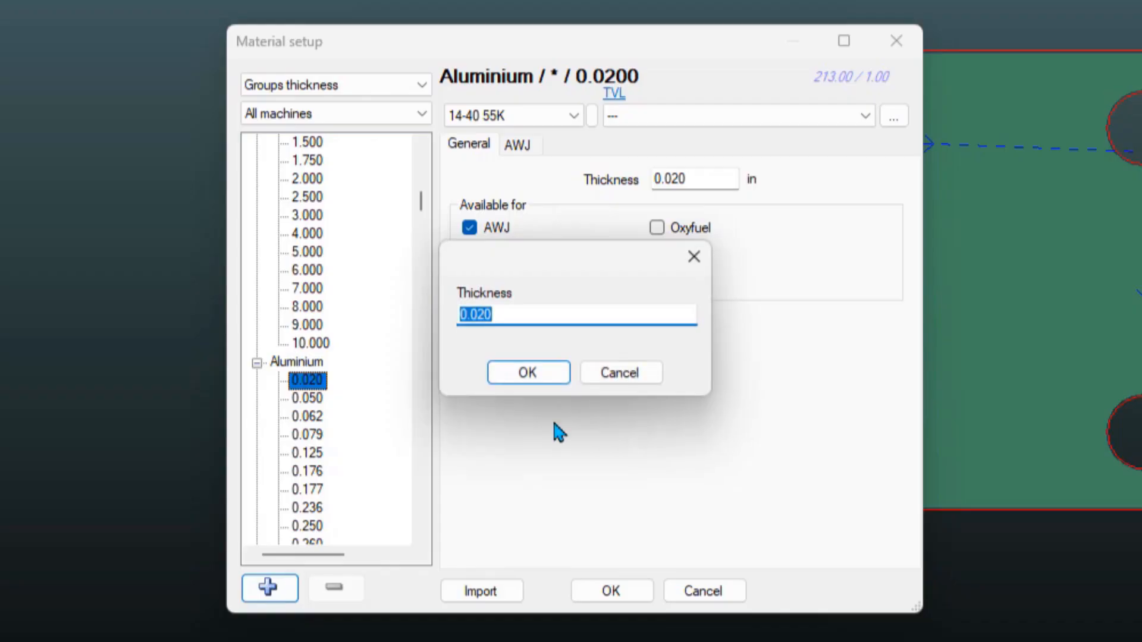
pyautogui.write('.005')
pyautogui.press('Return')
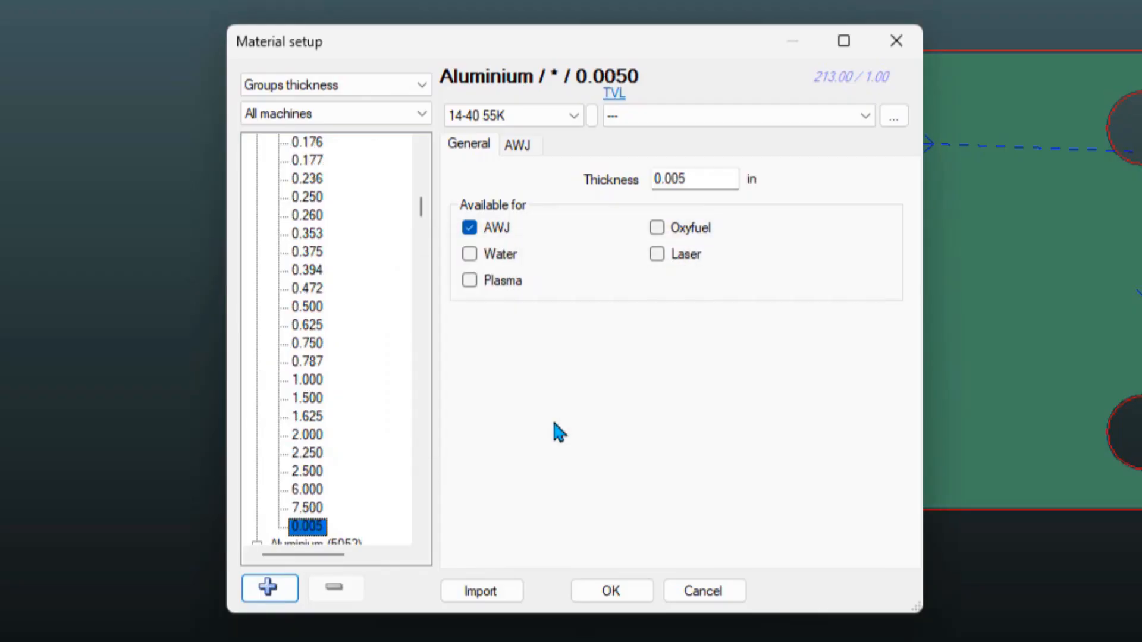
# Make the 0.005 in Aluminium thickness available for Water and accept the material setup.
pyautogui.click(470, 255)
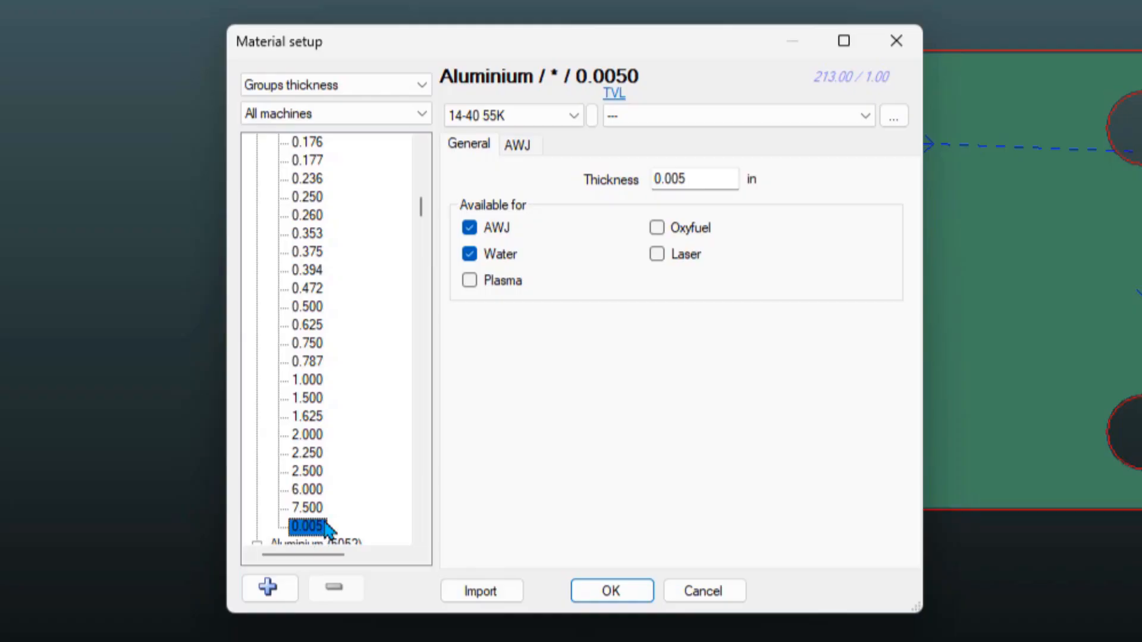
pyautogui.scroll(1, 405, 345)
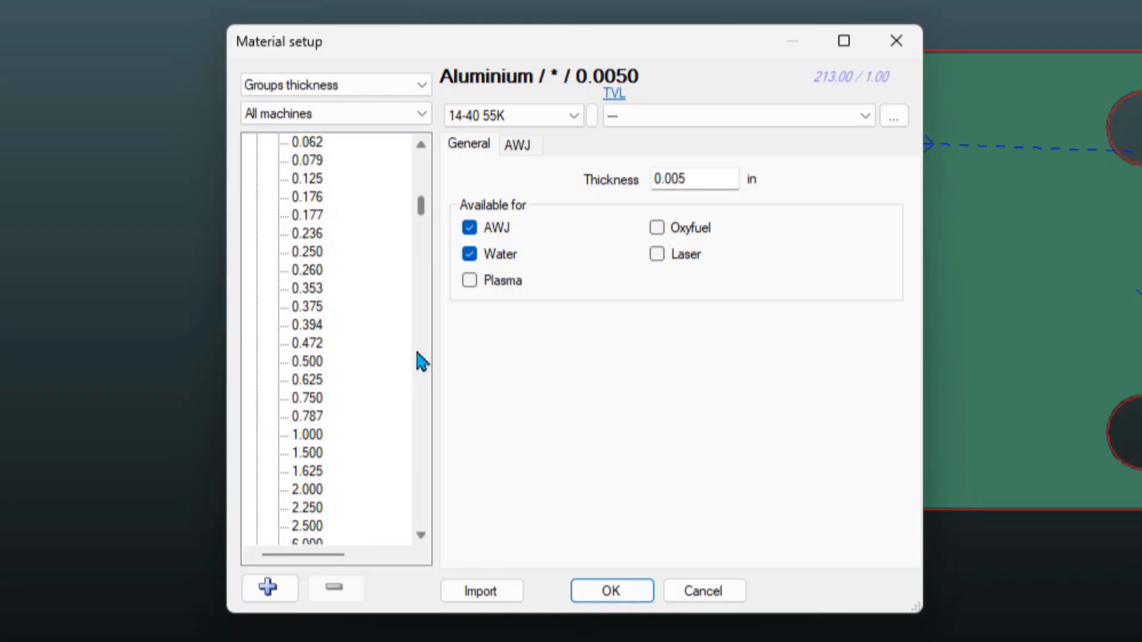
pyautogui.click(632, 586)
# Switch the machine to X-1530 Water-Only R2 and check which Aluminium thicknesses it offers.
pyautogui.click(550, 230)
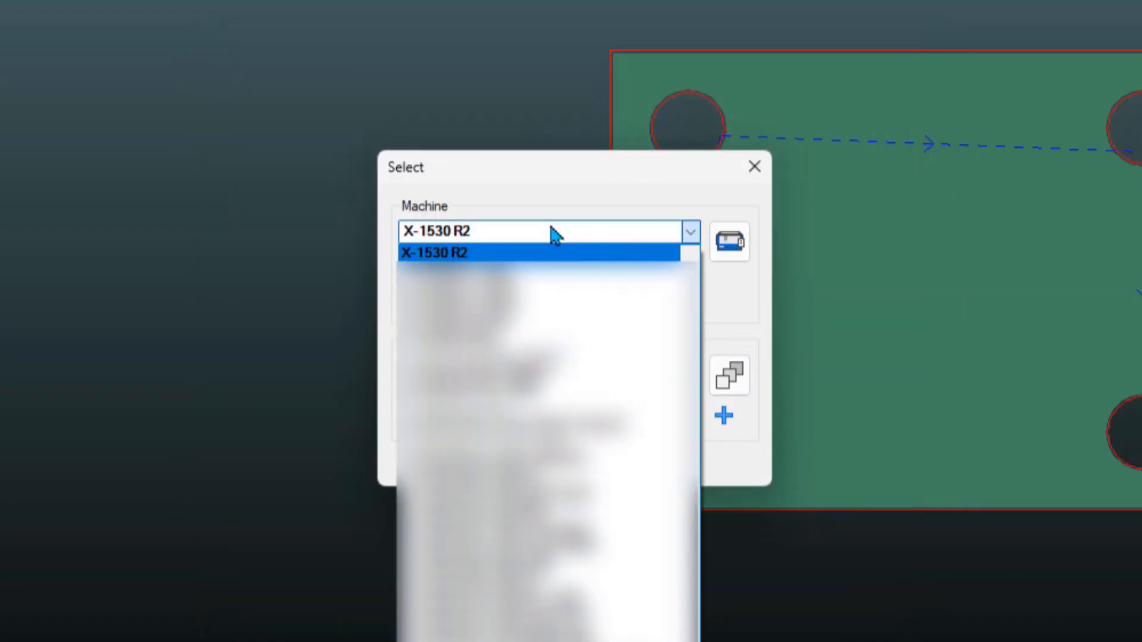
pyautogui.click(500, 580)
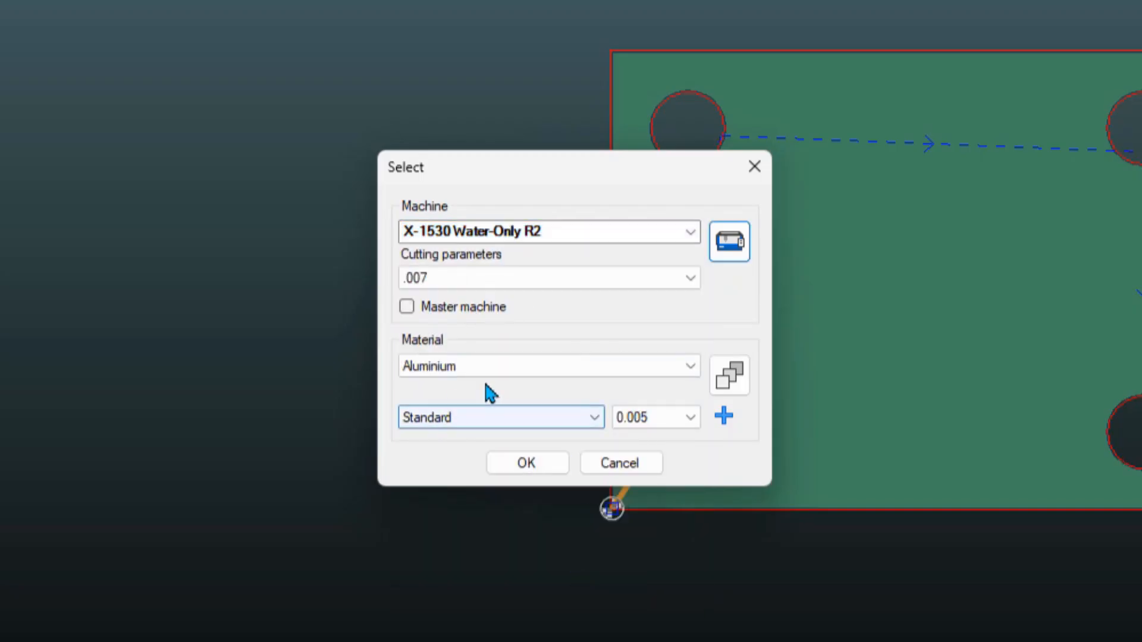
pyautogui.click(691, 417)
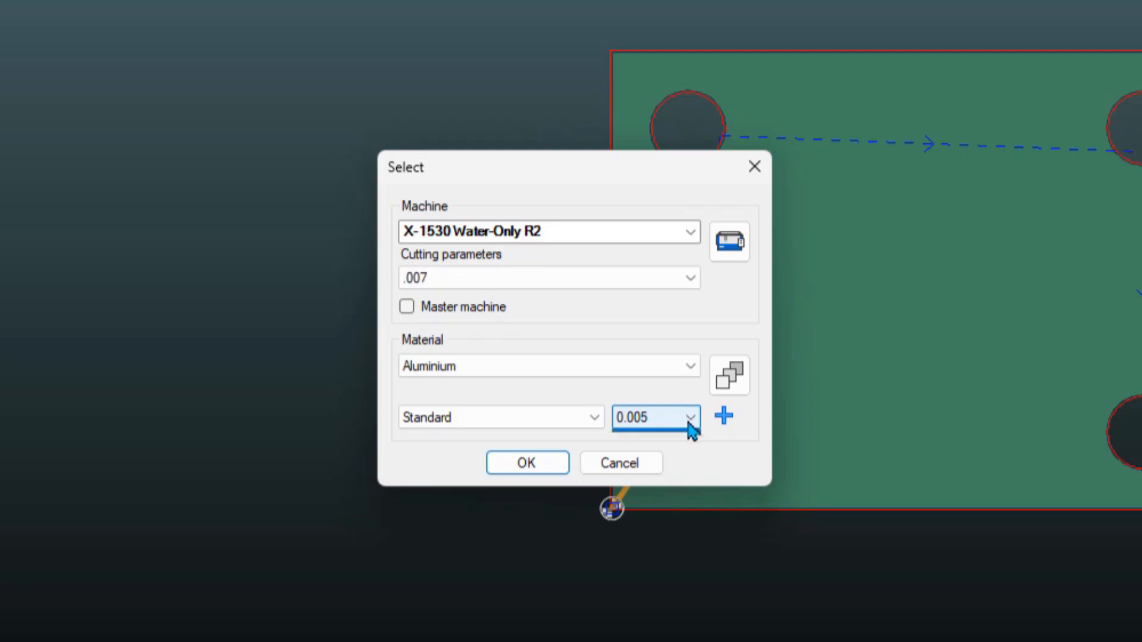
pyautogui.click(691, 417)
pyautogui.click(693, 420)
# Examine the water cutting parameters and process availability of the 0.005 in Aluminium thickness, and close the material setup.
pyautogui.click(730, 385)
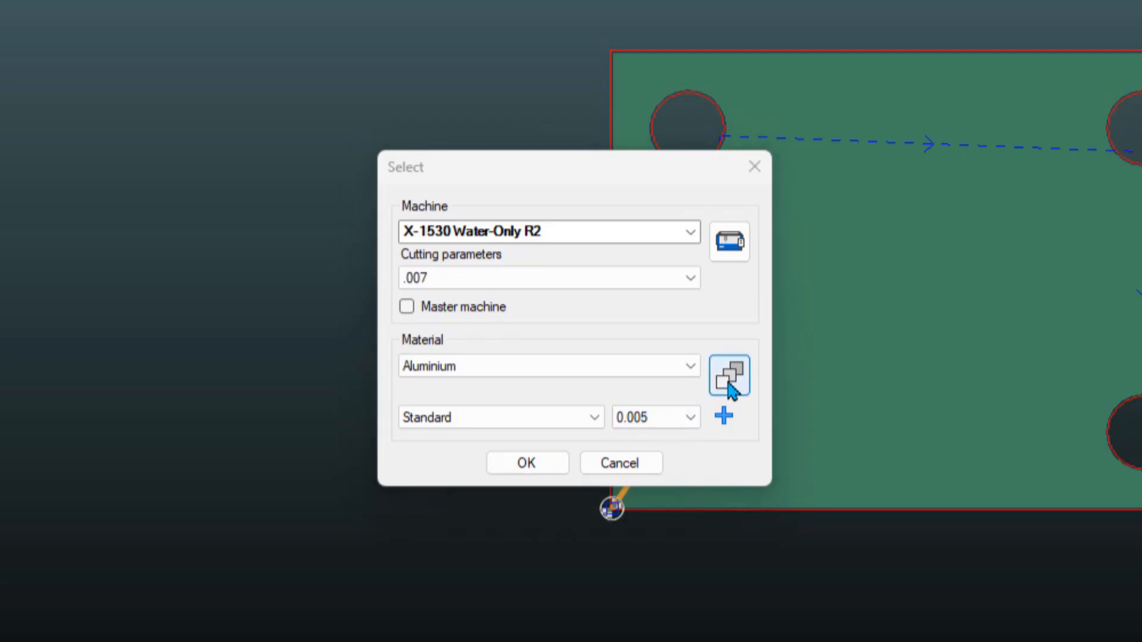
pyautogui.scroll(-5, 380, 383)
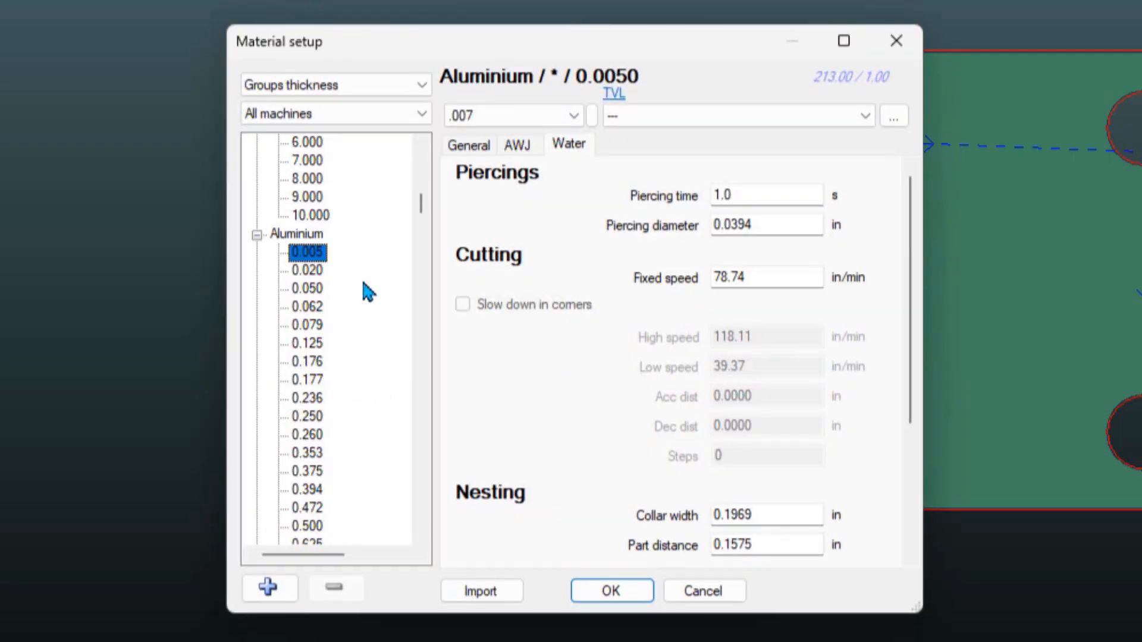
pyautogui.click(467, 146)
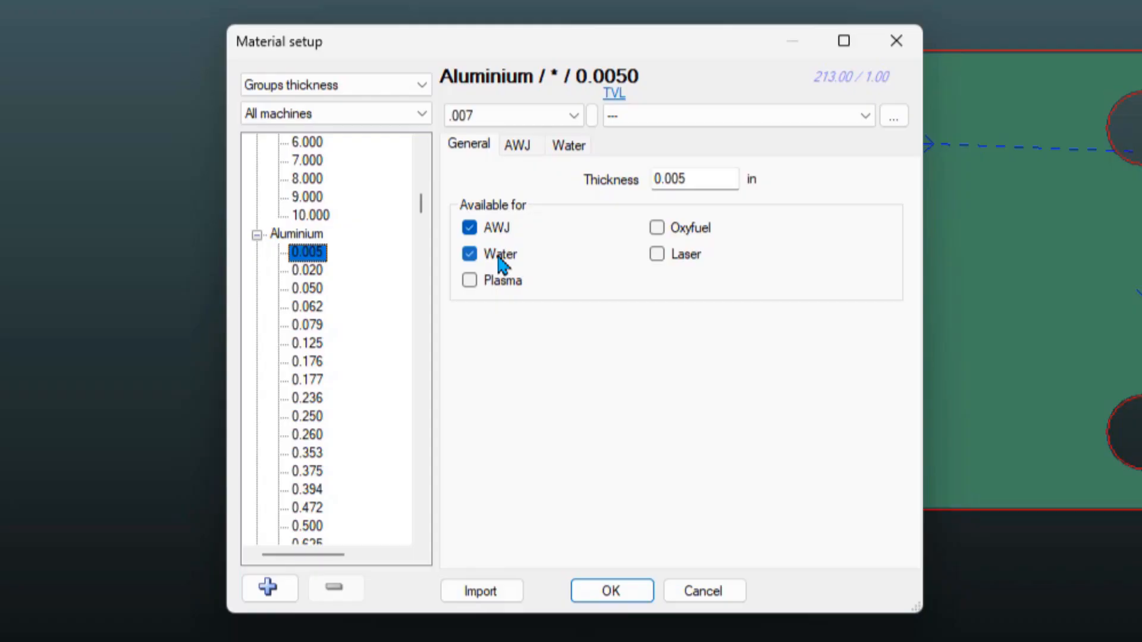
pyautogui.click(611, 591)
# Select the X-1530 R2 machine again with the 0.250 in Aluminium thickness.
pyautogui.click(607, 231)
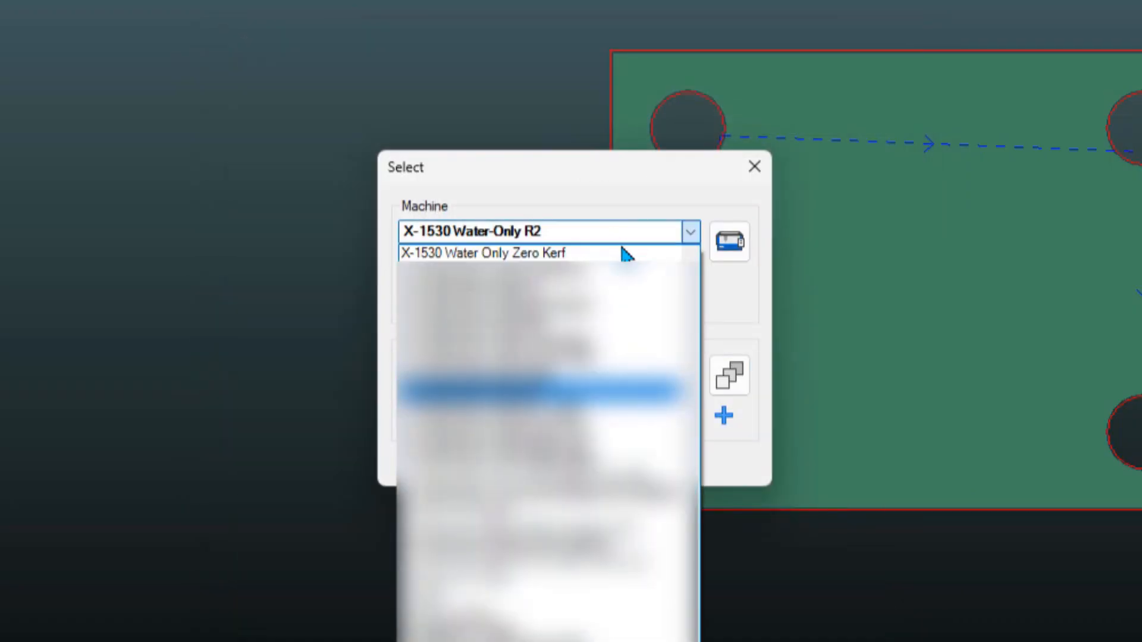
pyautogui.click(482, 389)
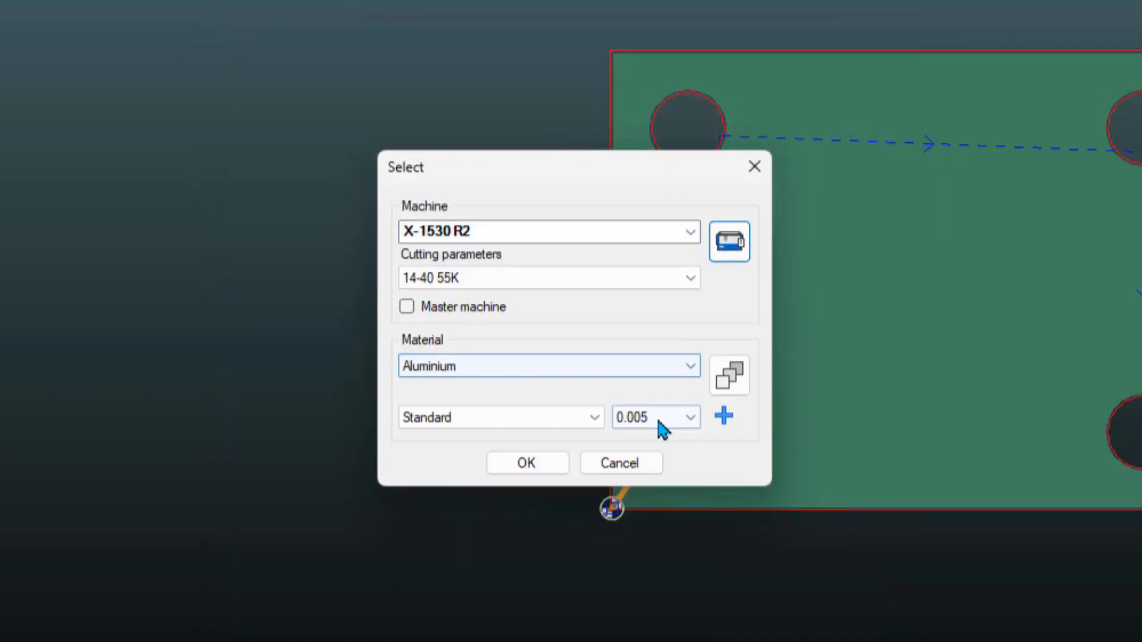
pyautogui.click(657, 420)
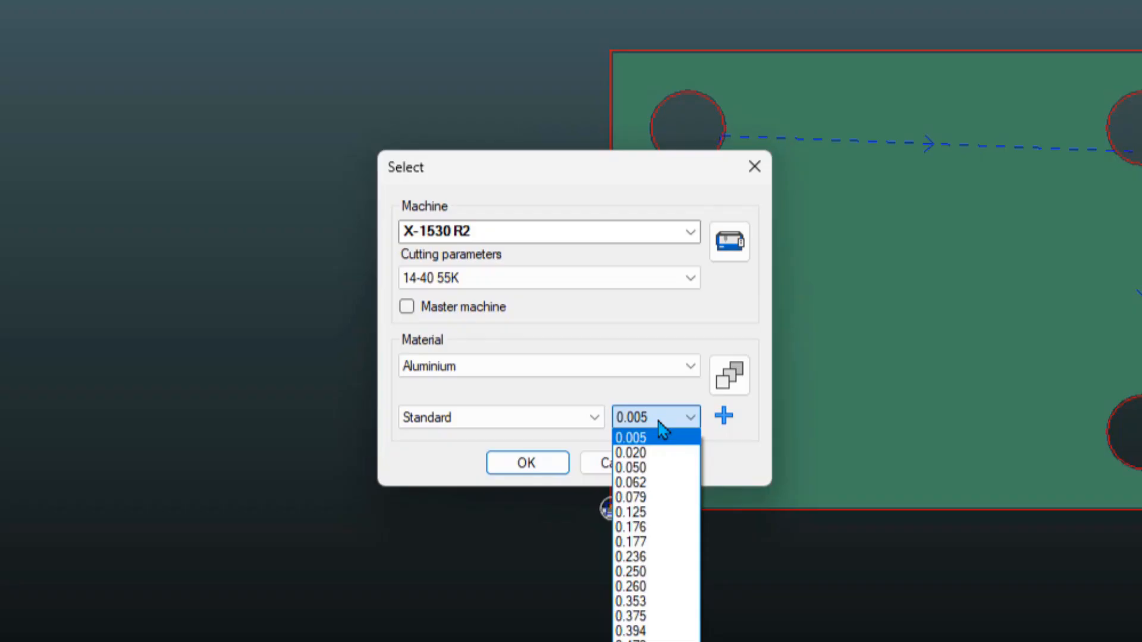
pyautogui.click(631, 572)
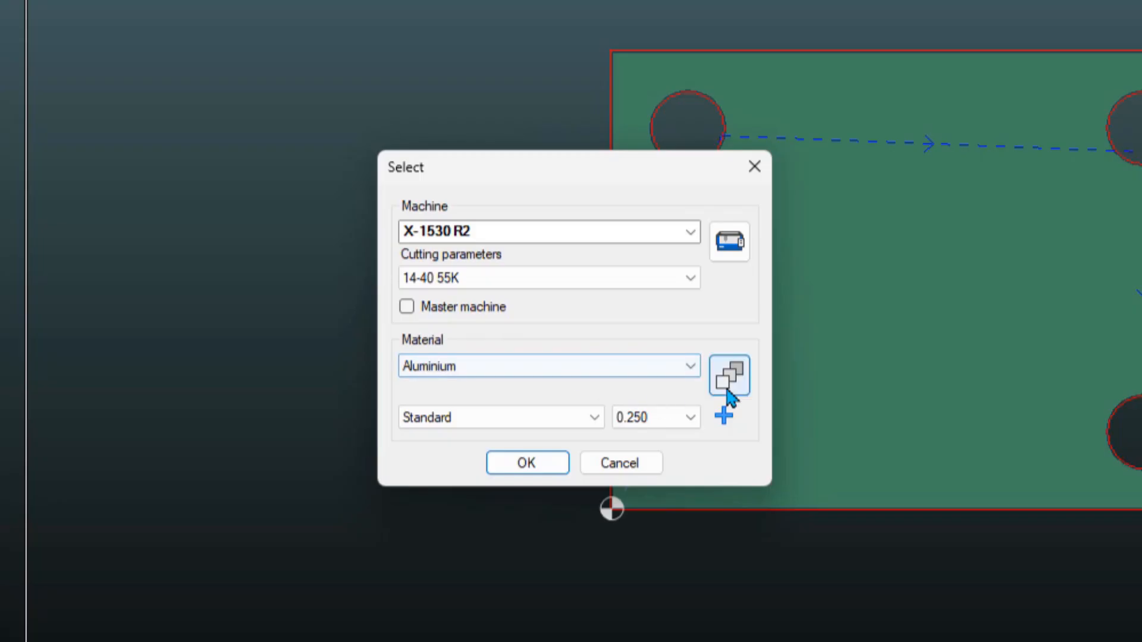
# Choose Aluminium in the material list and open the material setup for its 0.250 in thickness.
pyautogui.click(645, 367)
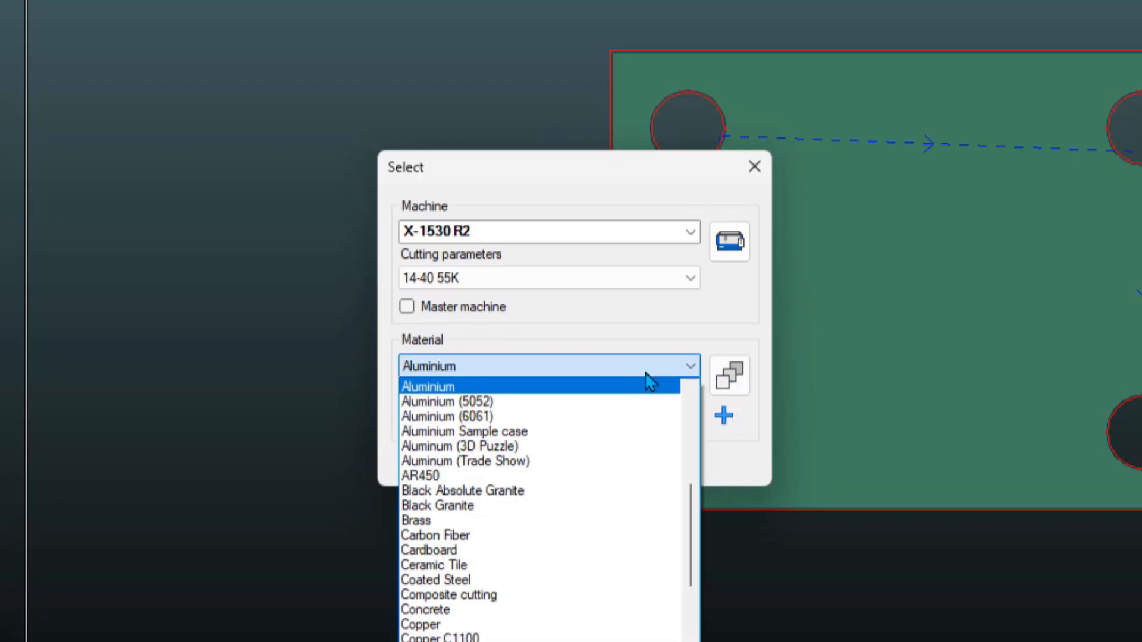
pyautogui.click(508, 388)
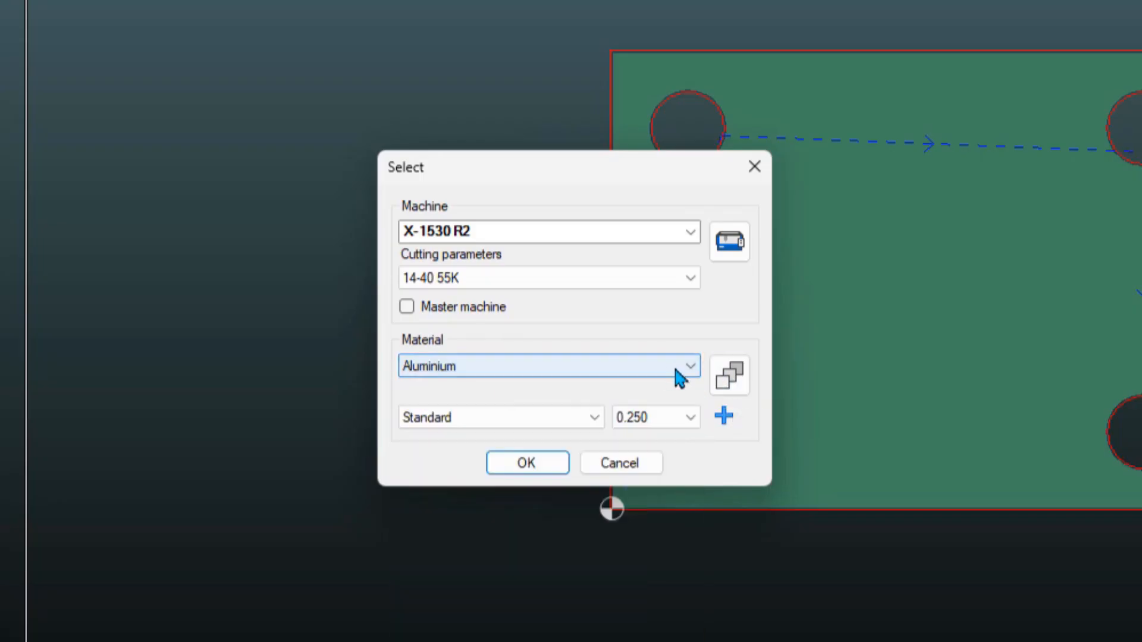
pyautogui.click(729, 381)
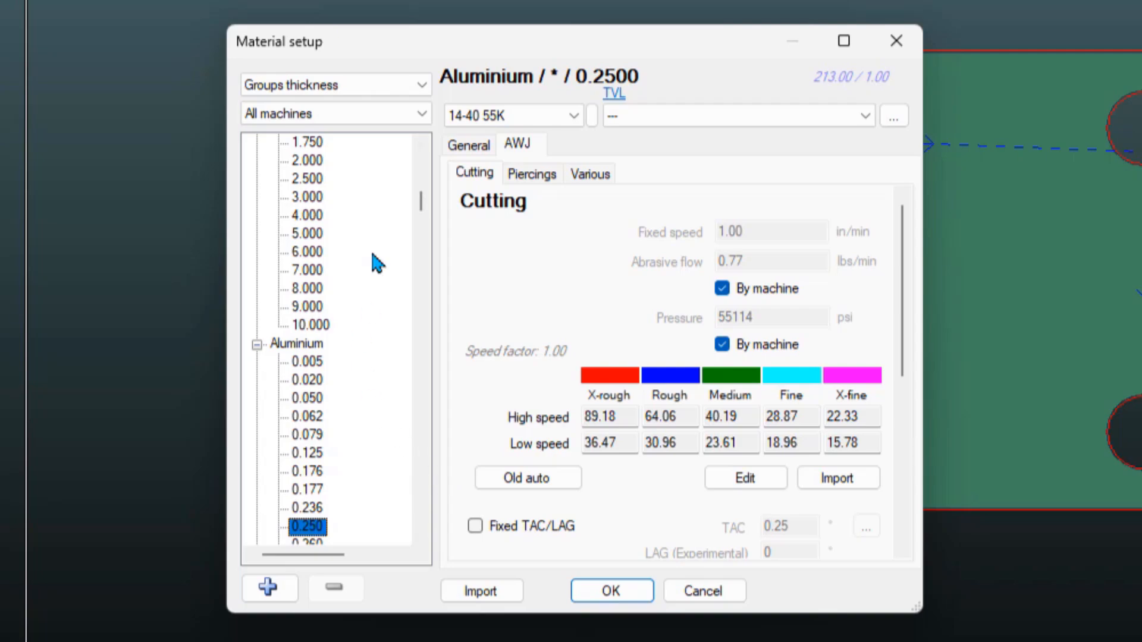
# Add a new material named Aluminium (3000 Series) based on the existing Aluminium group.
pyautogui.click(287, 347)
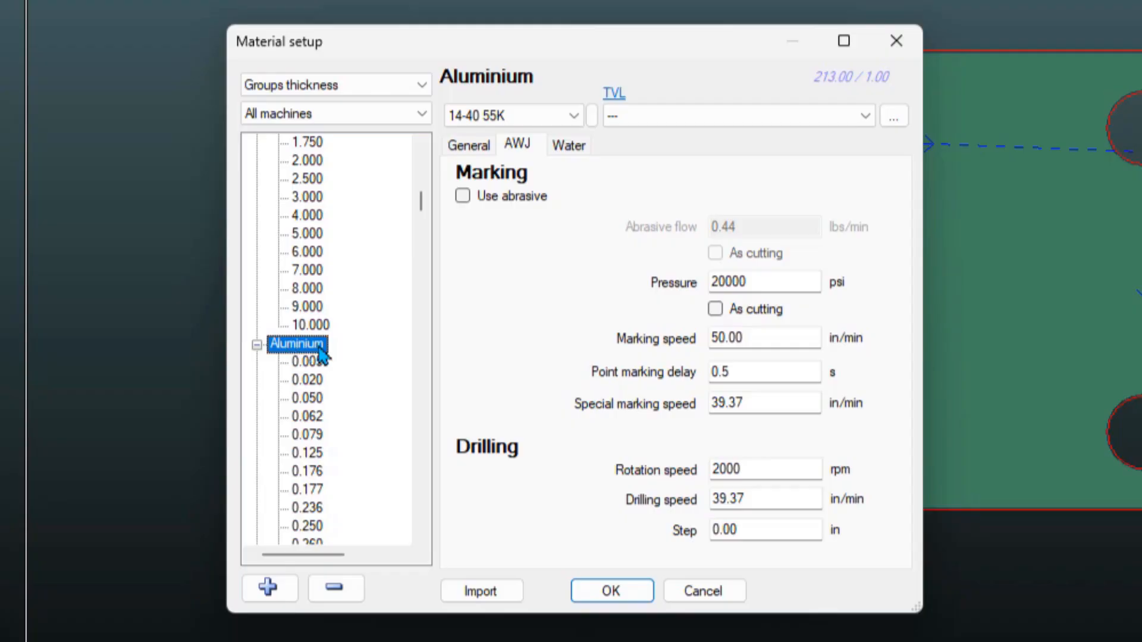
pyautogui.click(268, 588)
pyautogui.click(538, 314)
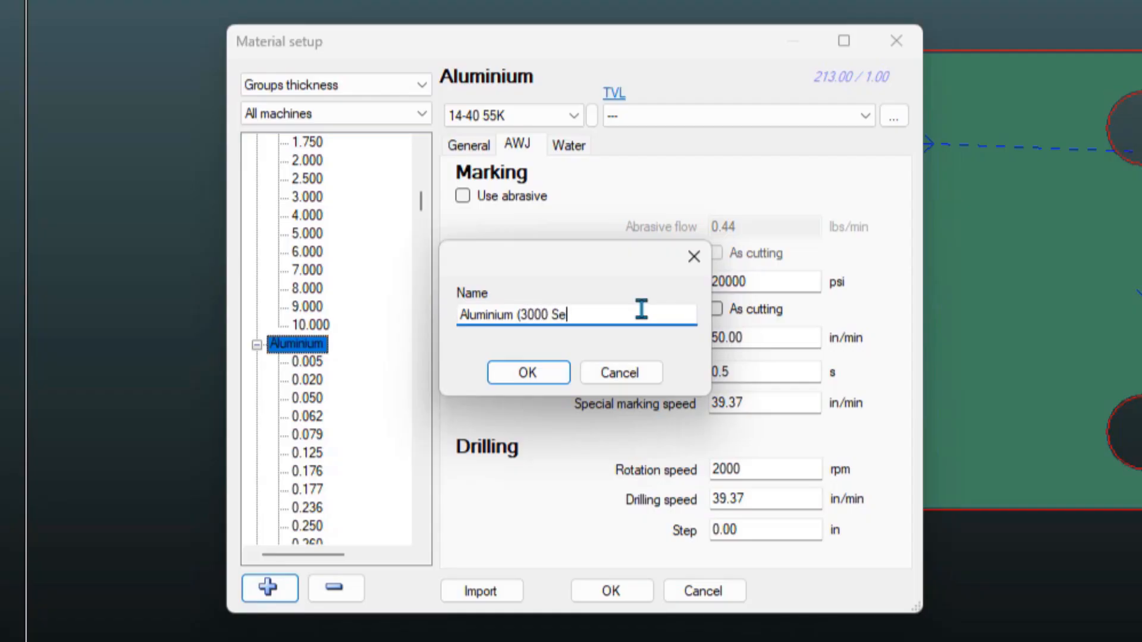
pyautogui.click(541, 373)
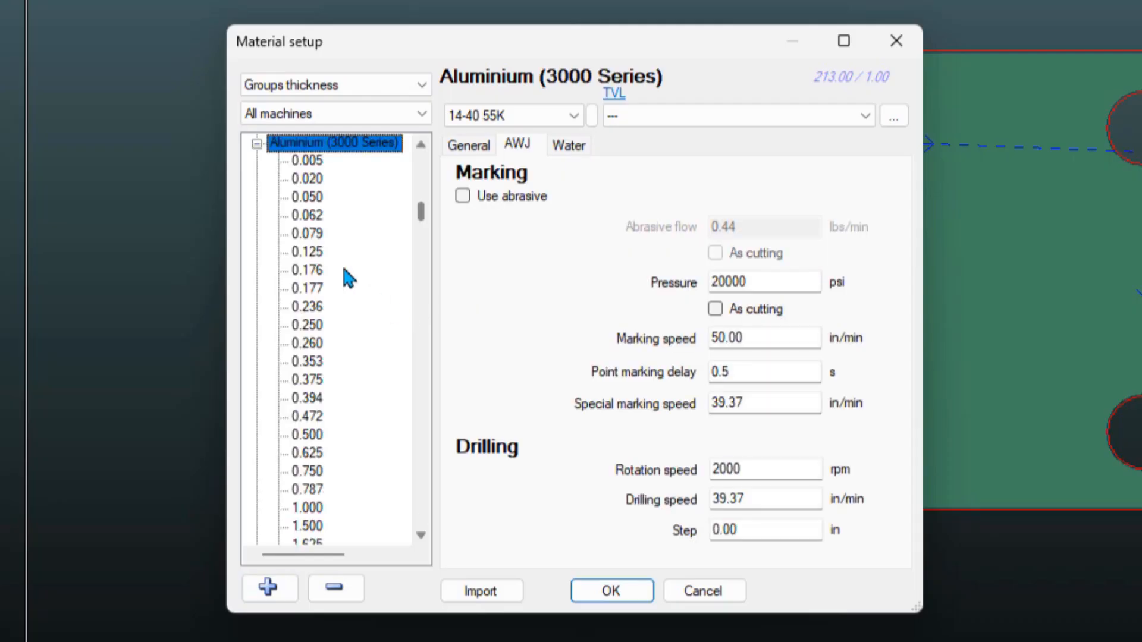
# Look through the thicknesses of Aluminium (3000 Series) and examine the cutting speeds of its 0.250 in thickness.
pyautogui.scroll(1, 322, 255)
pyautogui.scroll(1, 273, 247)
pyautogui.scroll(-4, 316, 288)
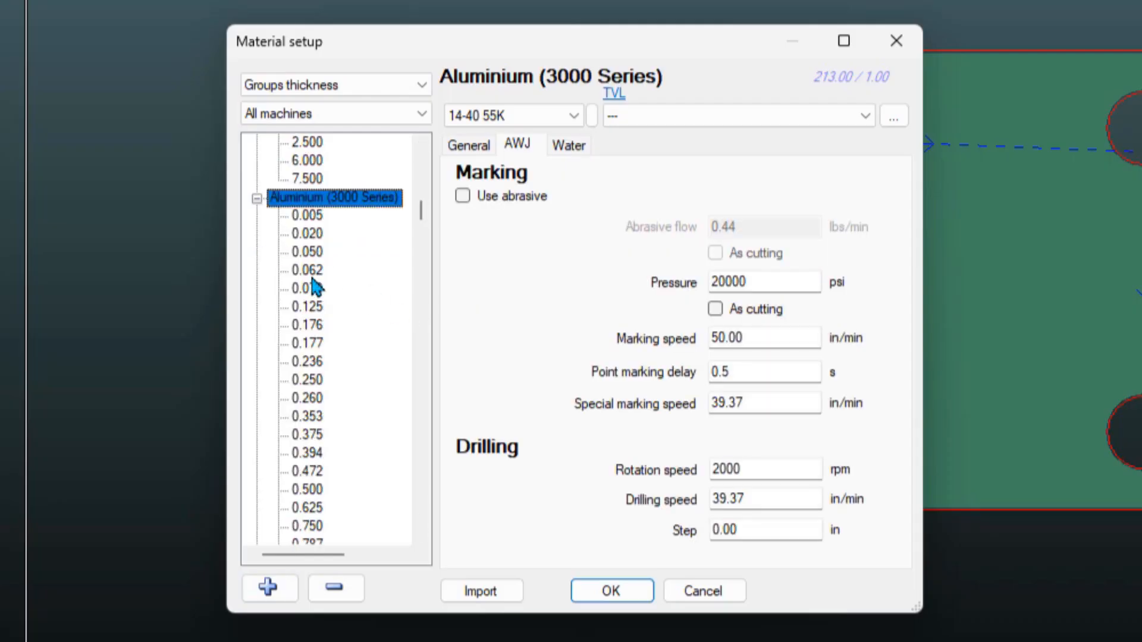
pyautogui.scroll(-4, 315, 429)
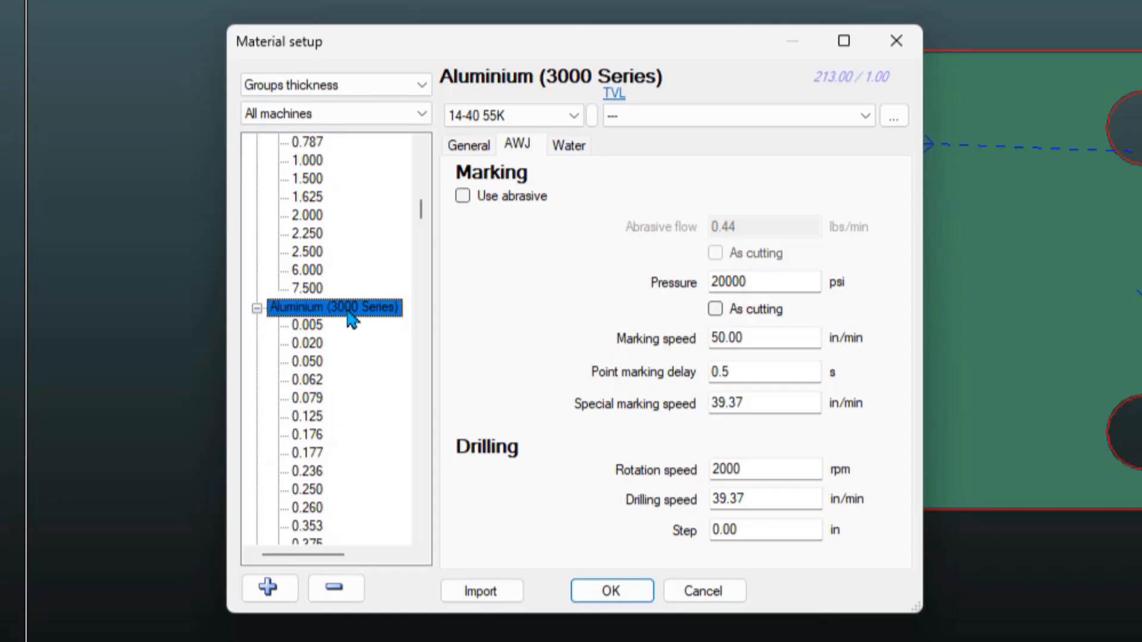
pyautogui.scroll(-1, 334, 316)
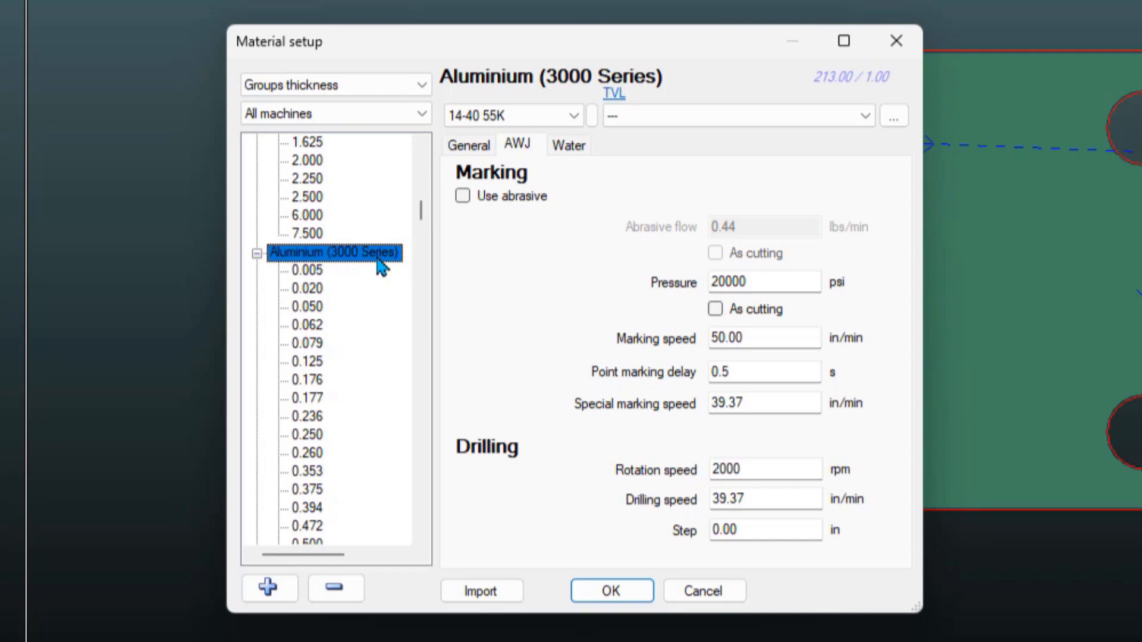
pyautogui.click(308, 441)
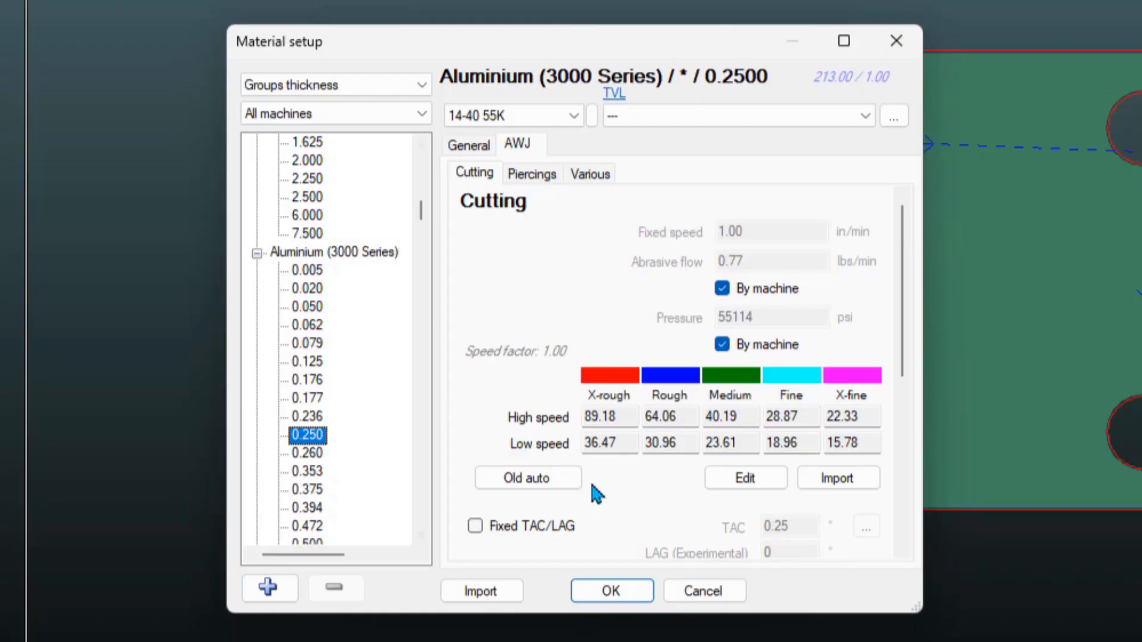
pyautogui.click(751, 418)
pyautogui.moveTo(752, 418); pyautogui.dragTo(706, 421)
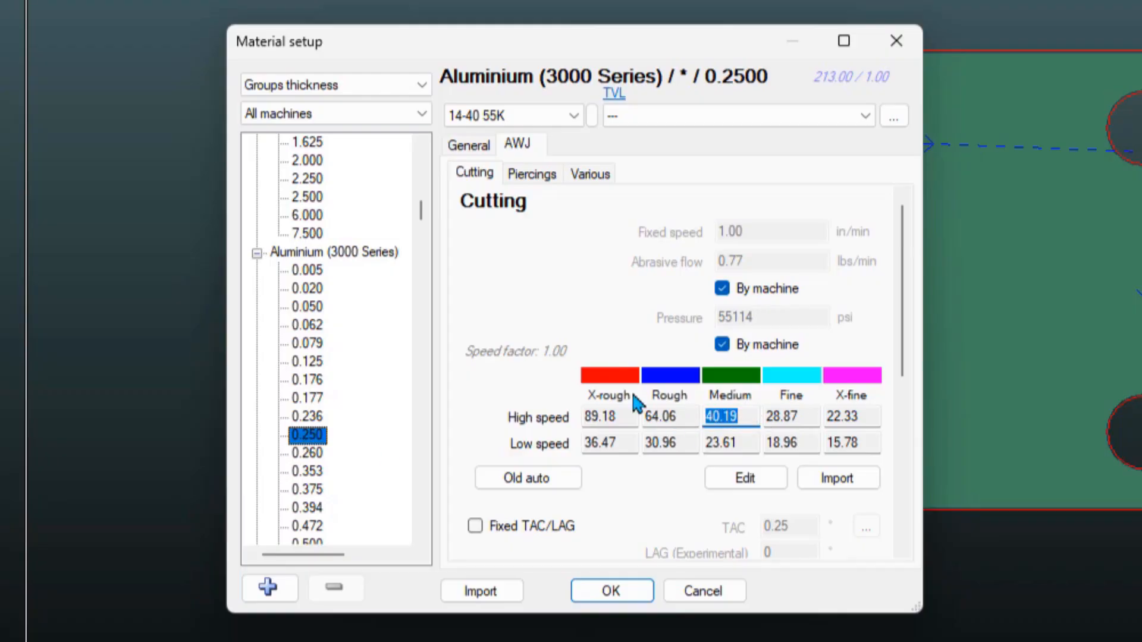
# Examine the general properties of Aluminium (3000 Series), consult the machinability reference list and close it.
pyautogui.click(295, 254)
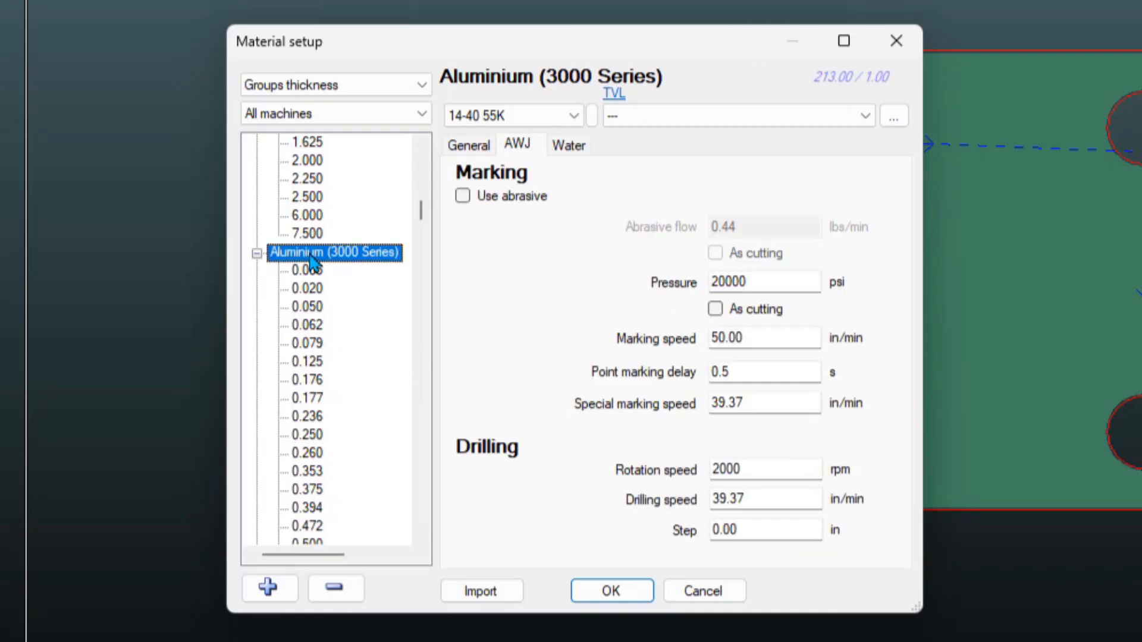
pyautogui.click(467, 152)
pyautogui.moveTo(719, 238); pyautogui.dragTo(620, 238)
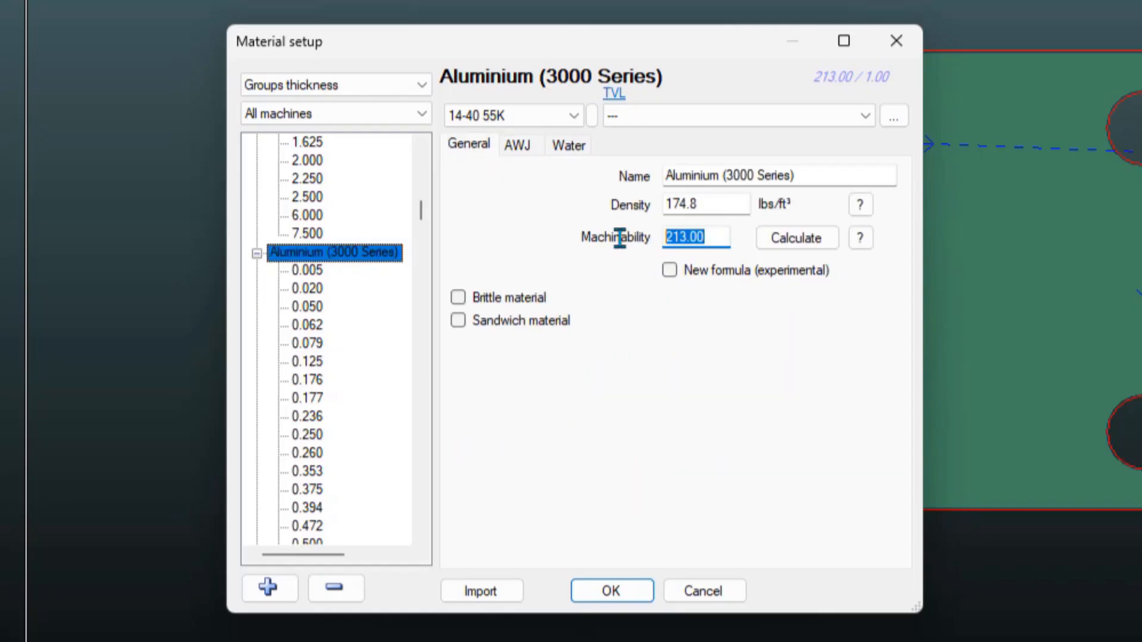
pyautogui.click(722, 235)
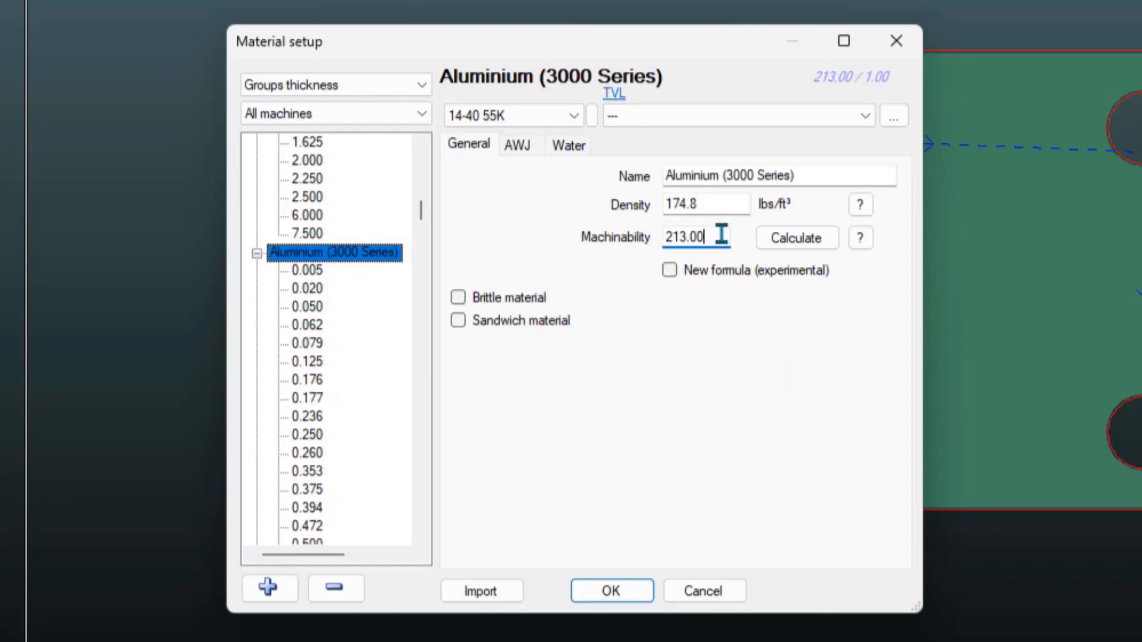
pyautogui.click(862, 239)
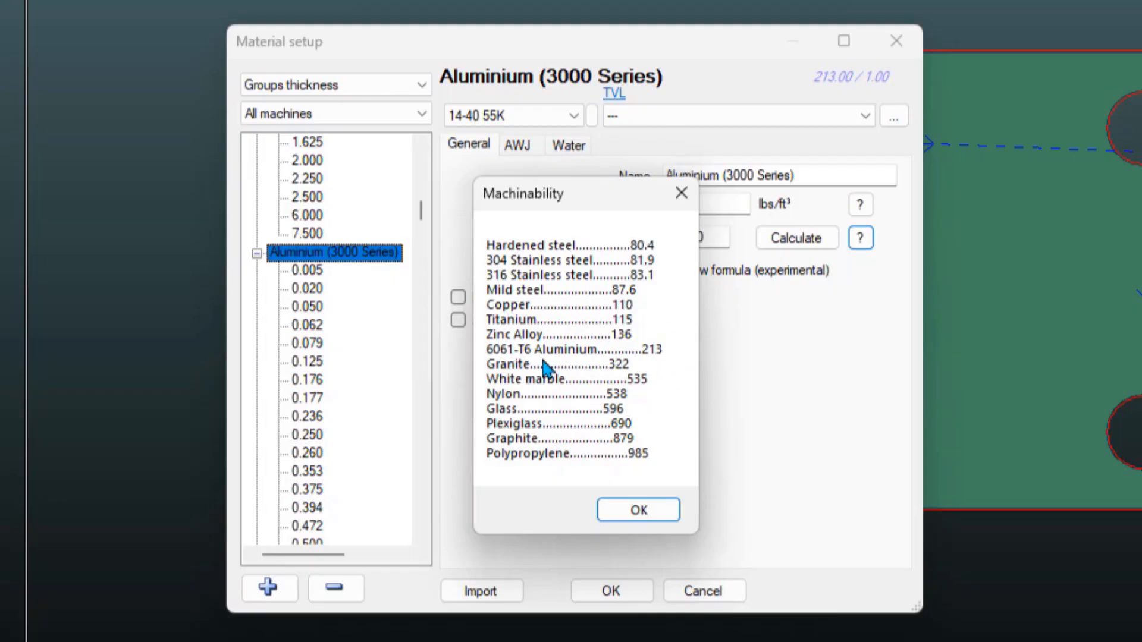
pyautogui.click(634, 514)
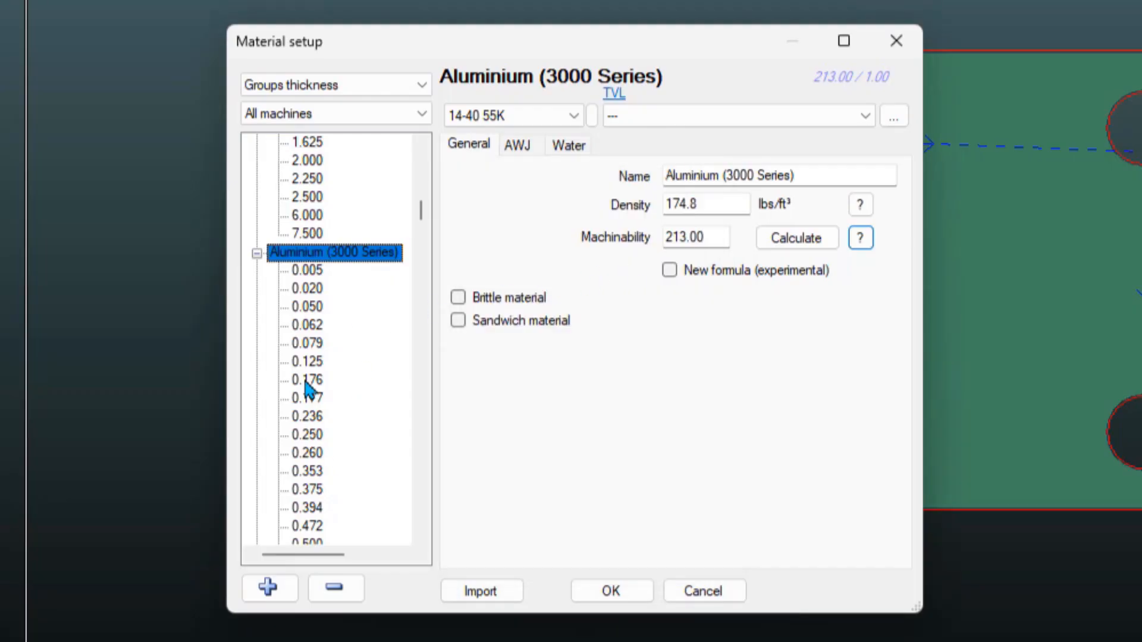
# Try a machinability of 250 for Aluminium (3000 Series) and check the 0.250 in medium cutting speed.
pyautogui.doubleClick(716, 238)
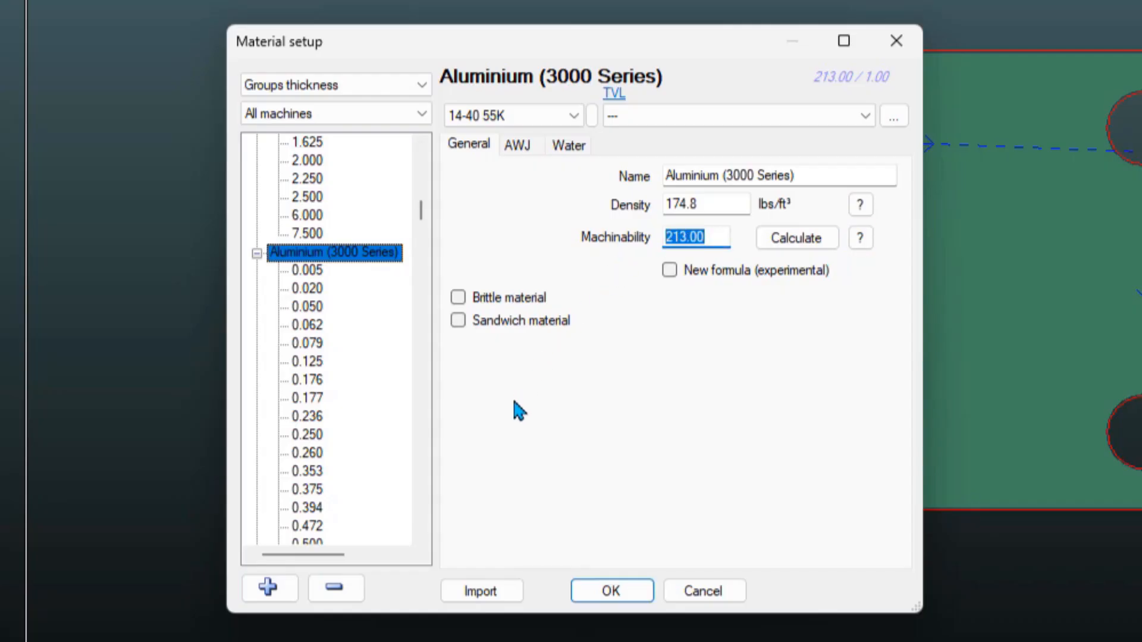
pyautogui.write('250')
pyautogui.click(314, 435)
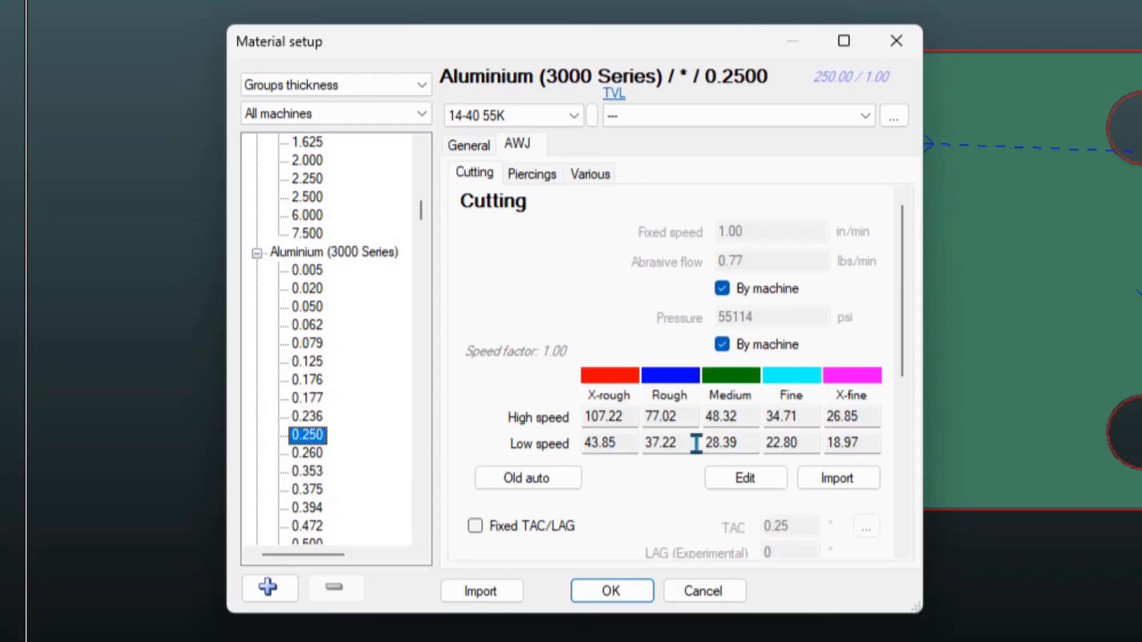
pyautogui.doubleClick(732, 416)
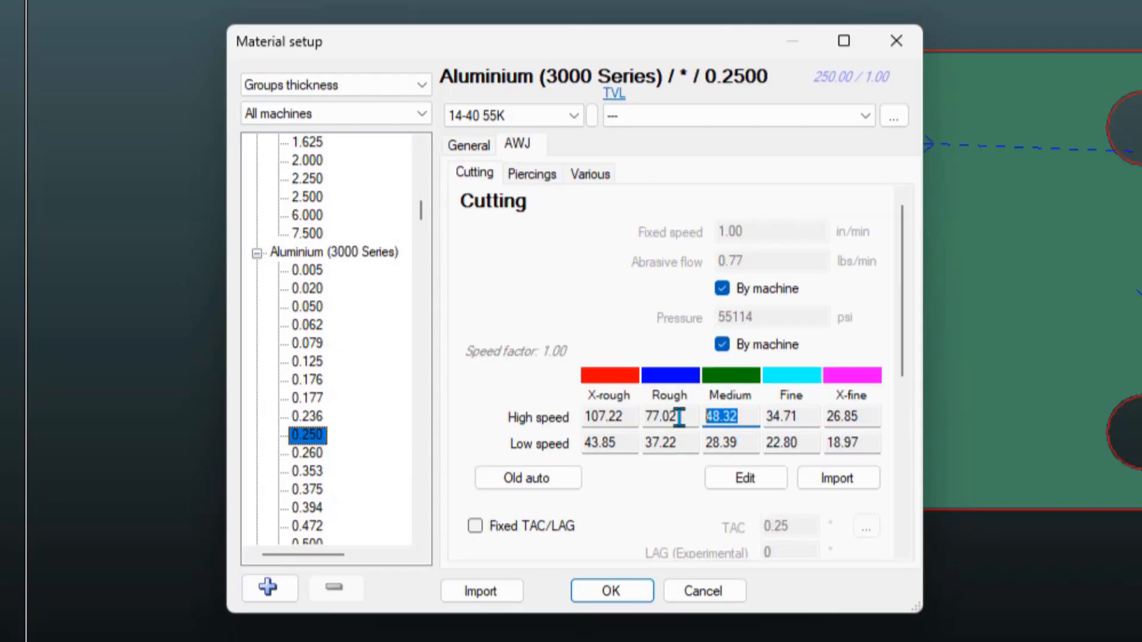
# Try a machinability of 230 for Aluminium (3000 Series) and check the 0.250 in cutting speeds.
pyautogui.click(364, 259)
pyautogui.moveTo(721, 237); pyautogui.dragTo(562, 250)
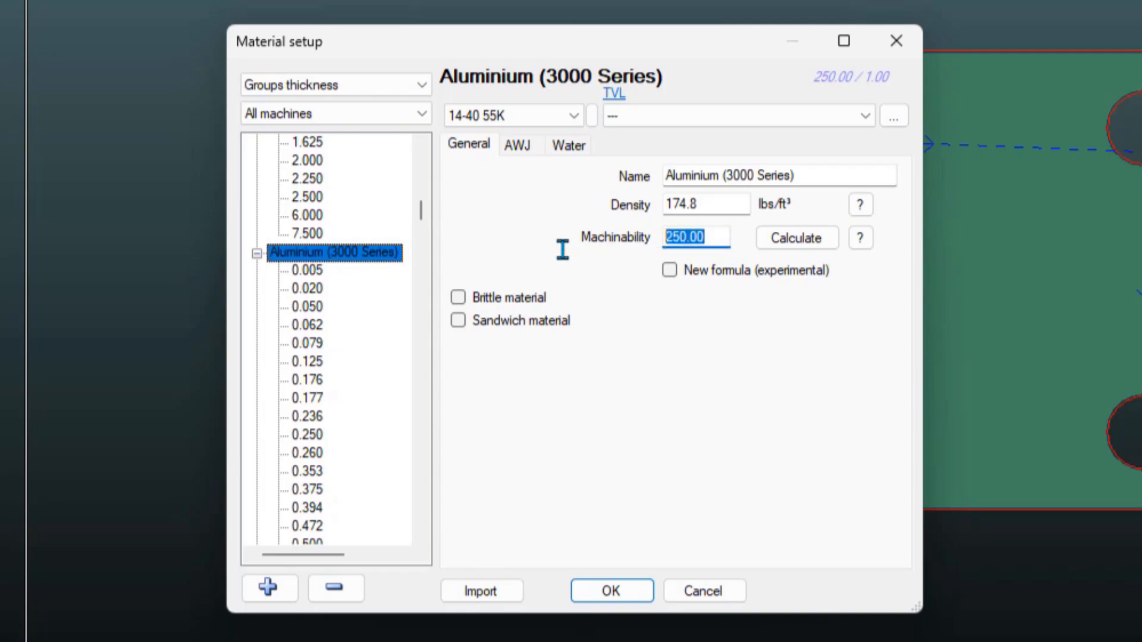
pyautogui.write('230')
pyautogui.click(307, 435)
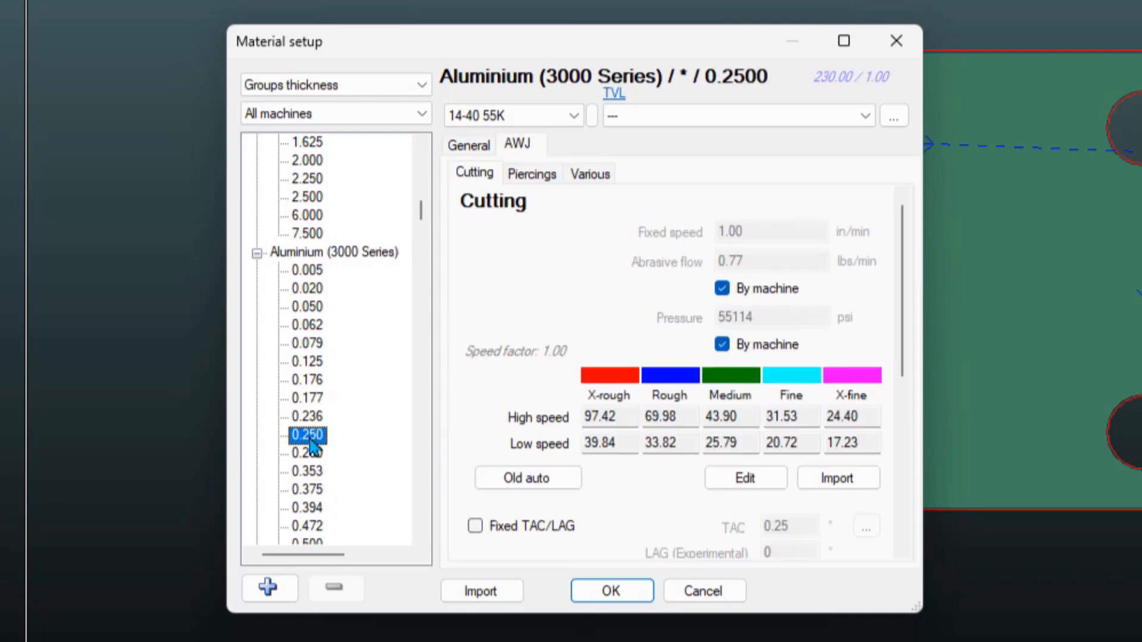
# Try a machinability of 240 for Aluminium (3000 Series) and check the 0.250 in cutting speeds.
pyautogui.click(336, 253)
pyautogui.doubleClick(715, 238)
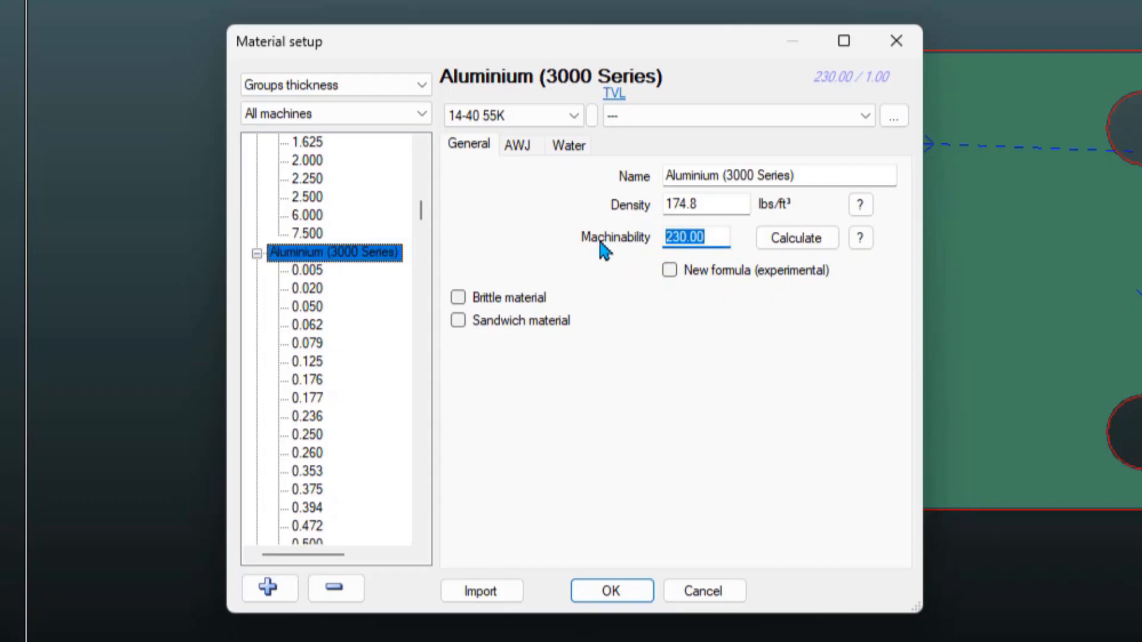
pyautogui.write('240')
pyautogui.click(309, 436)
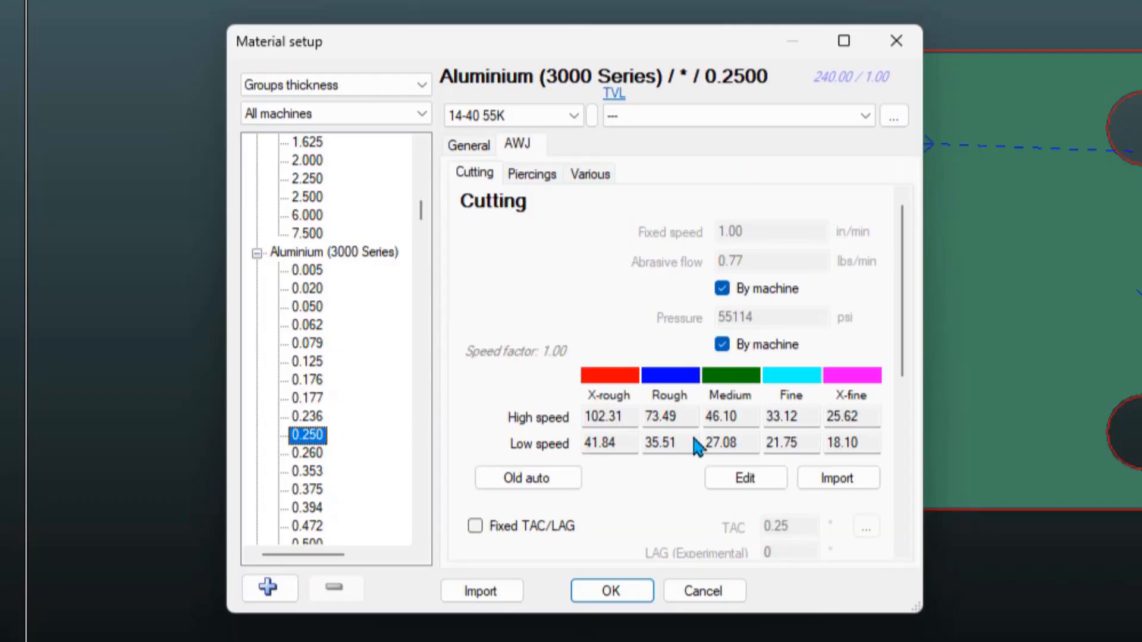
# Set the machinability of Aluminium (3000 Series) to 235 and check the 0.250 in cutting speeds.
pyautogui.click(351, 257)
pyautogui.moveTo(719, 238); pyautogui.dragTo(521, 245)
pyautogui.write('235')
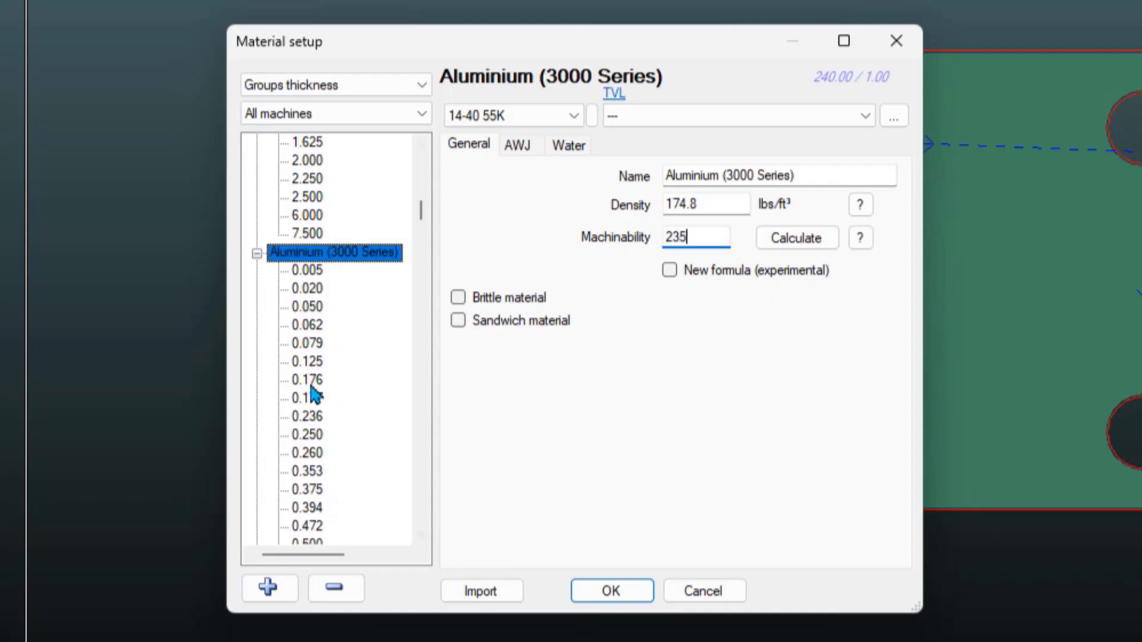
pyautogui.click(308, 436)
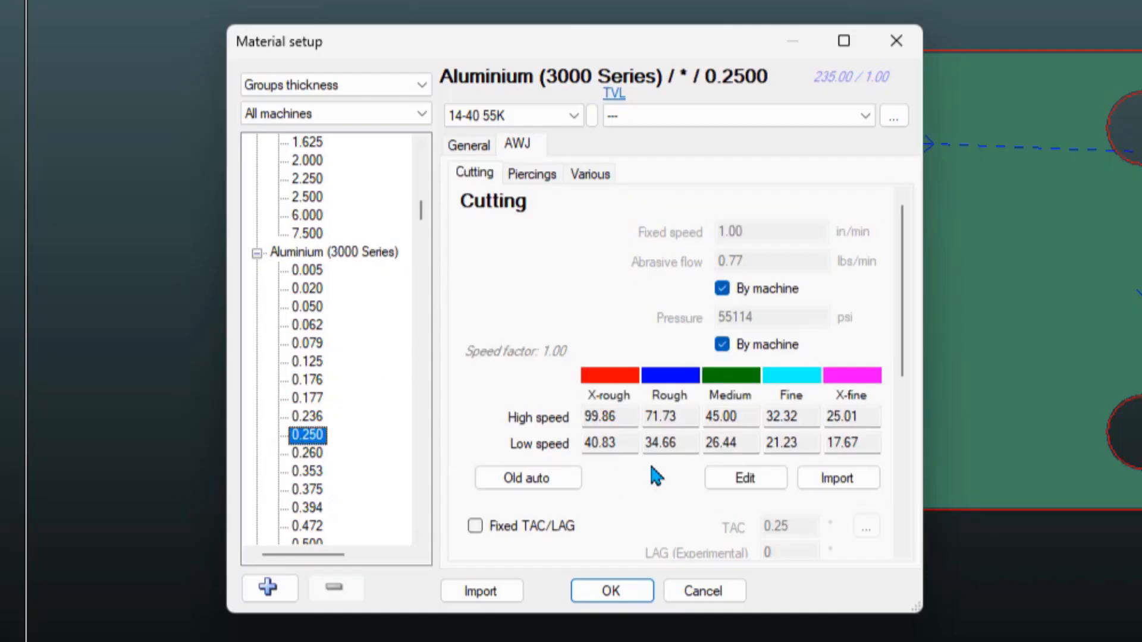
# Set the density of Aluminium (3000 Series) to 174.5 lbs/ft³.
pyautogui.click(298, 255)
pyautogui.click(716, 236)
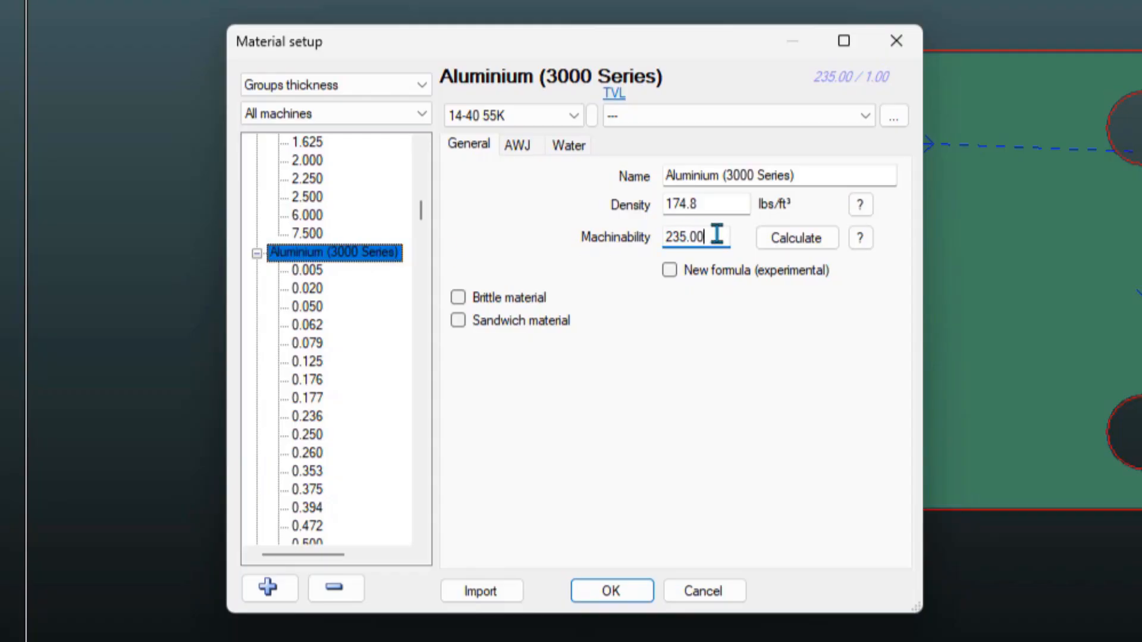
pyautogui.doubleClick(707, 205)
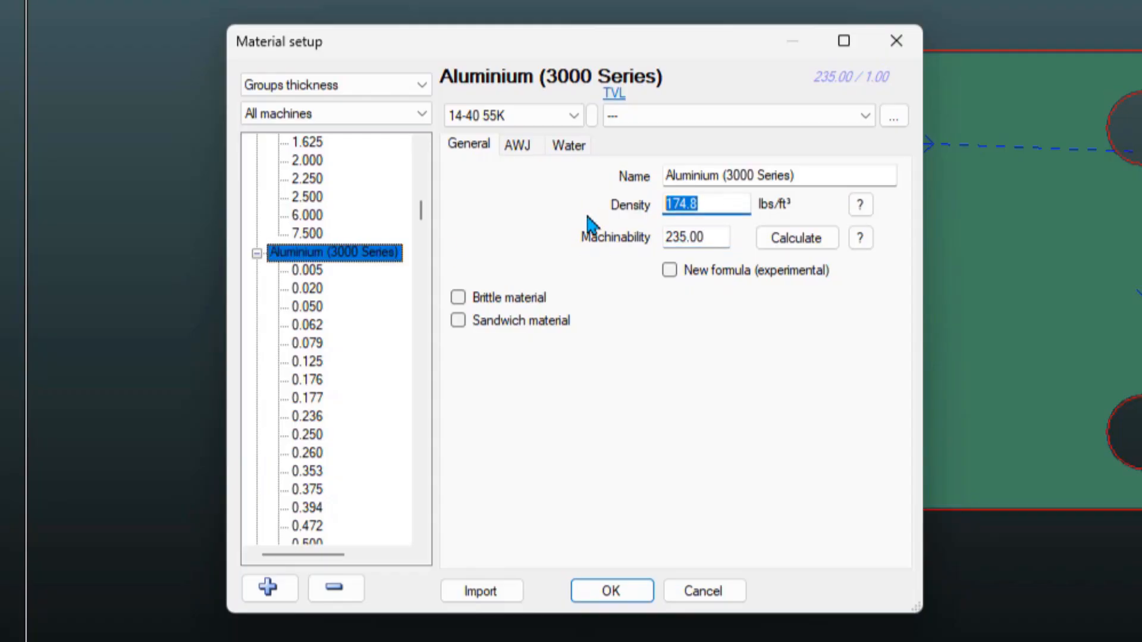
pyautogui.click(721, 204)
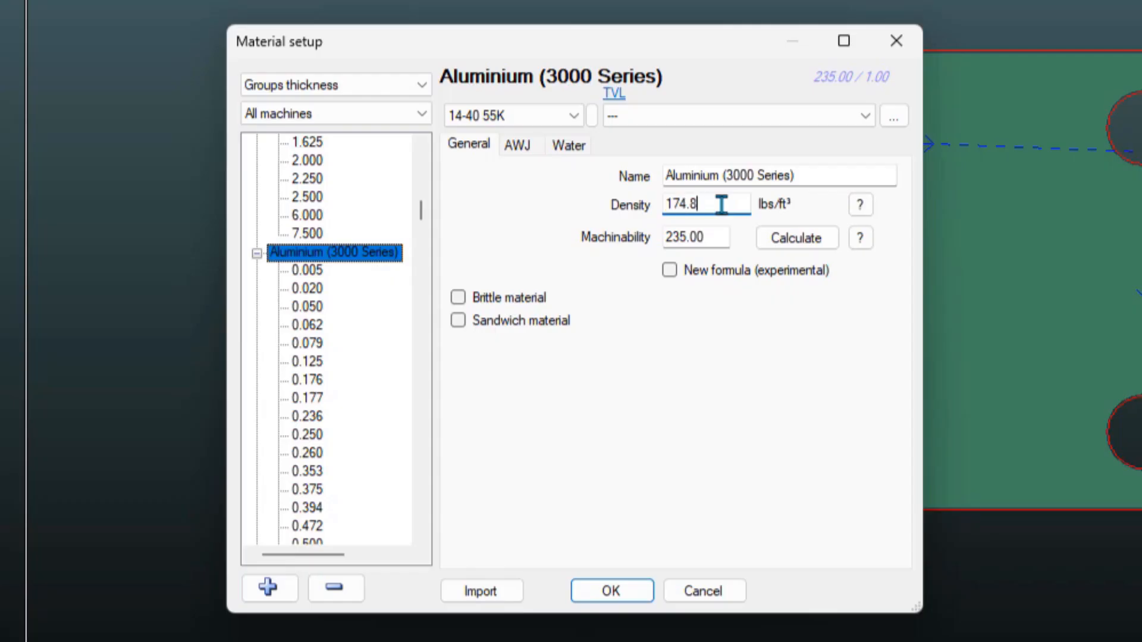
pyautogui.press('BackSpace')
pyautogui.write('5')
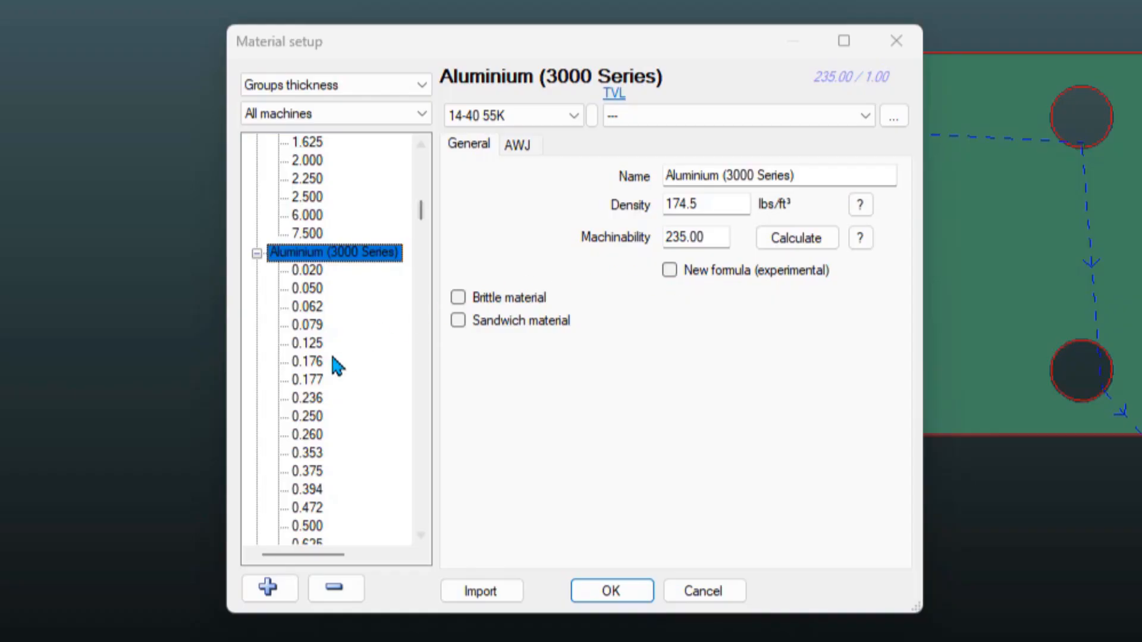
# Try a speed adjustment of about -6.345 on the 0.250 in thickness, and restore the default speeds.
pyautogui.click(310, 348)
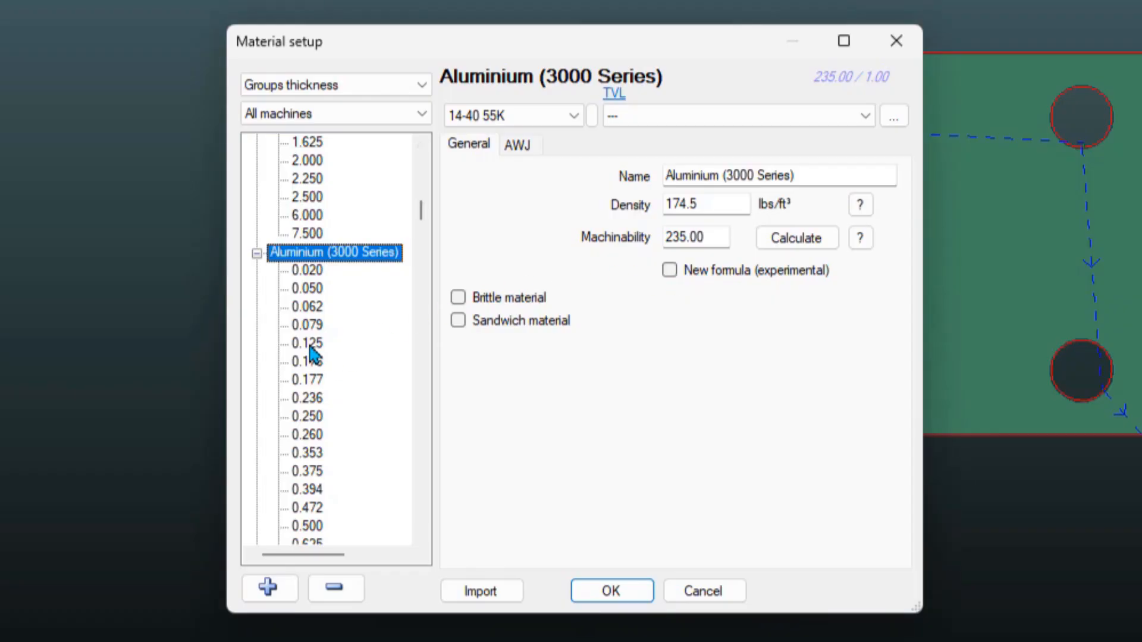
pyautogui.click(309, 417)
pyautogui.click(744, 479)
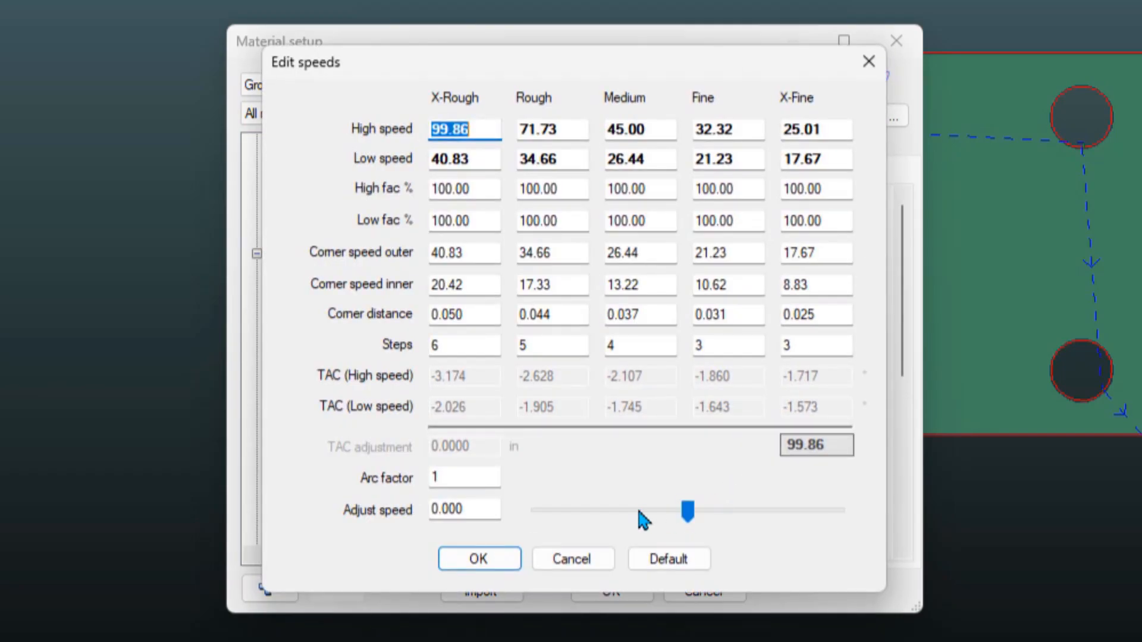
pyautogui.moveTo(688, 515)
pyautogui.mouseDown()
pyautogui.moveTo(542, 509)
pyautogui.moveTo(681, 509)
pyautogui.mouseUp()
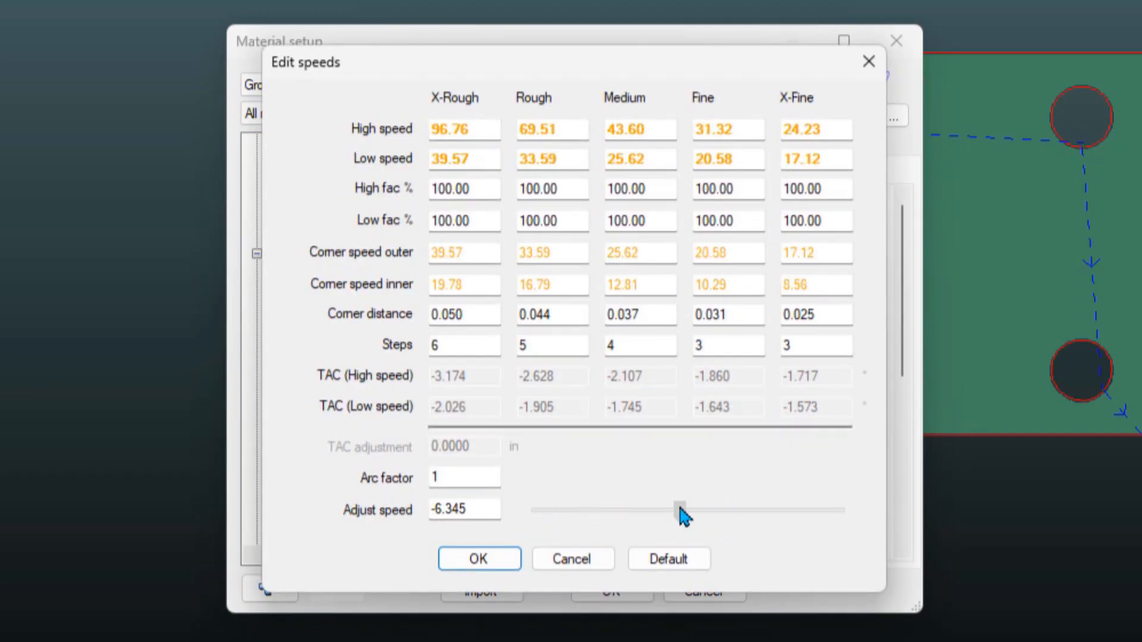
pyautogui.click(672, 561)
pyautogui.click(572, 419)
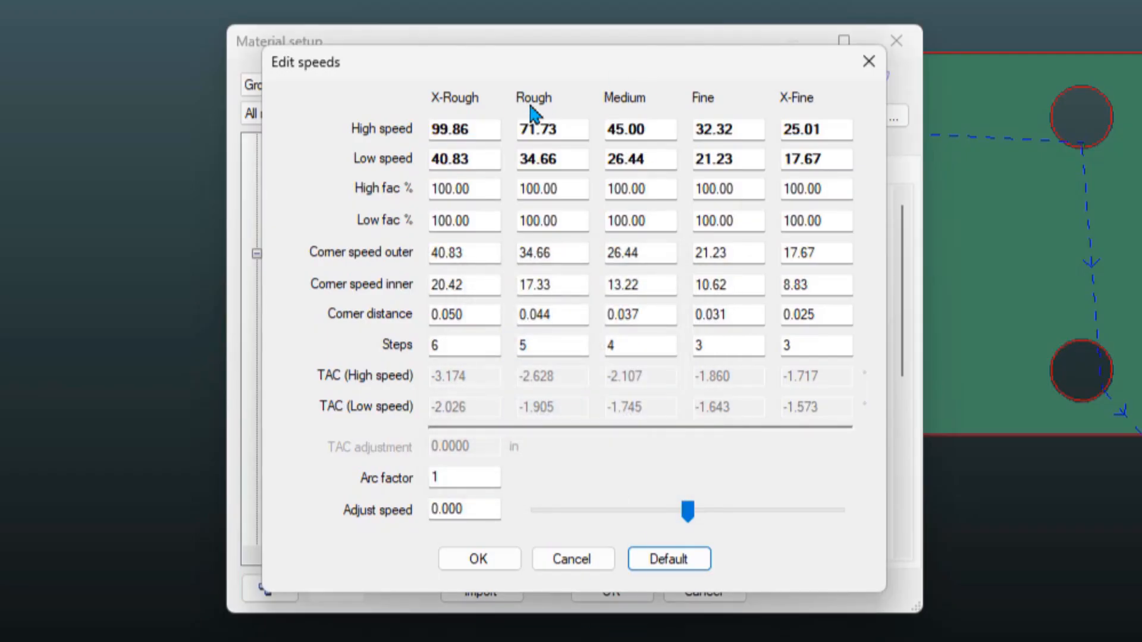
pyautogui.click(479, 562)
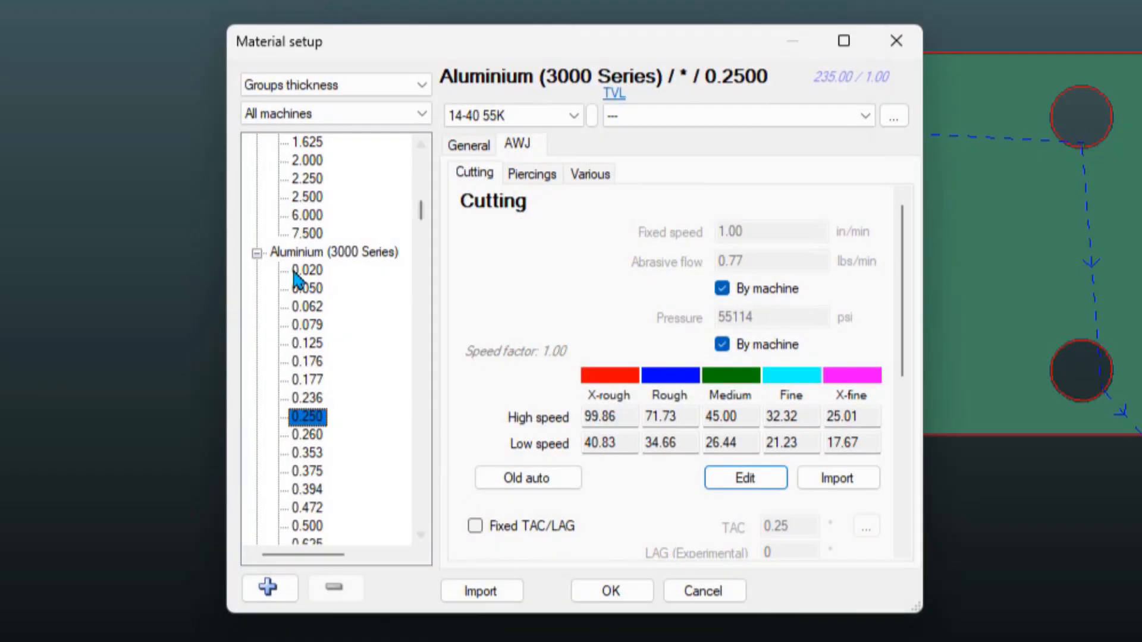
# Enable the experimental new formula for Aluminium (3000 Series) and compare the 0.250 in cutting speeds.
pyautogui.click(298, 255)
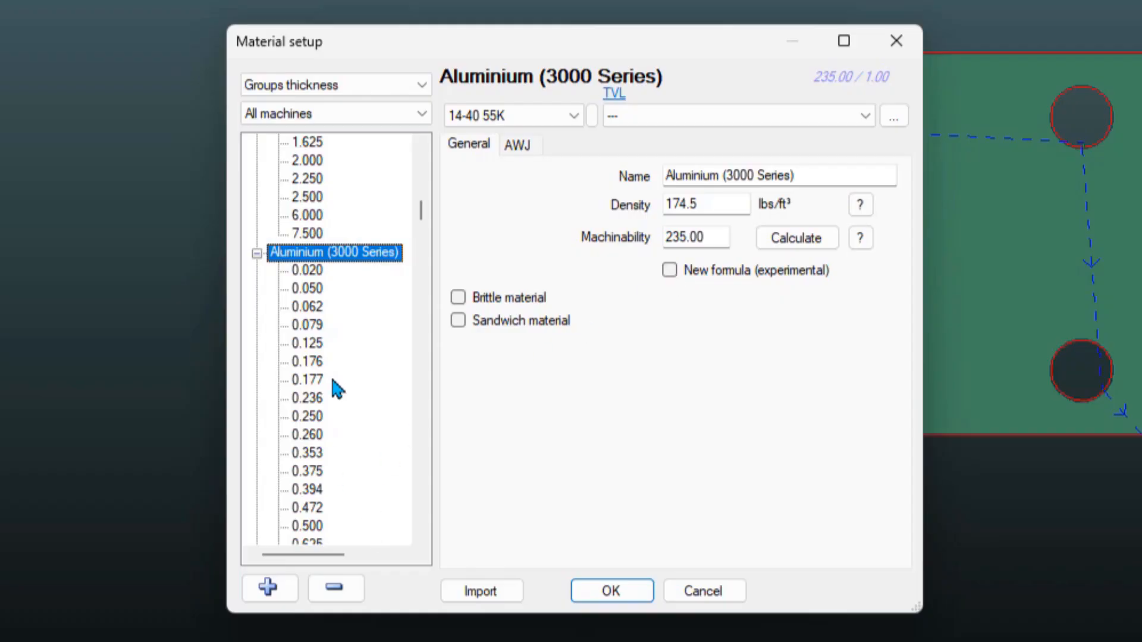
pyautogui.click(308, 417)
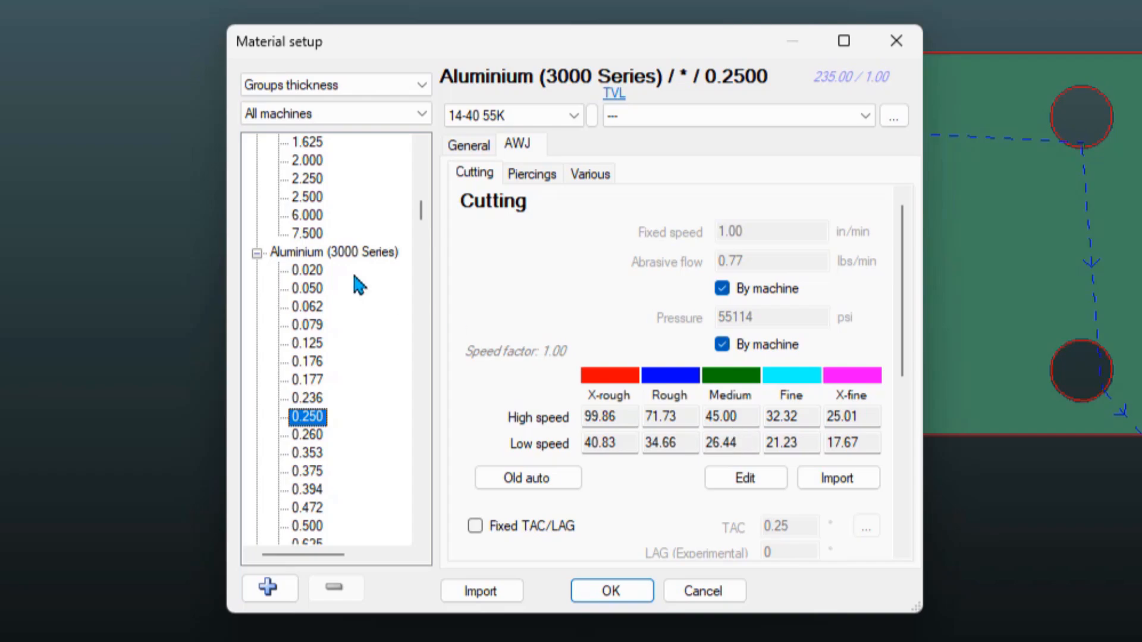
pyautogui.click(337, 253)
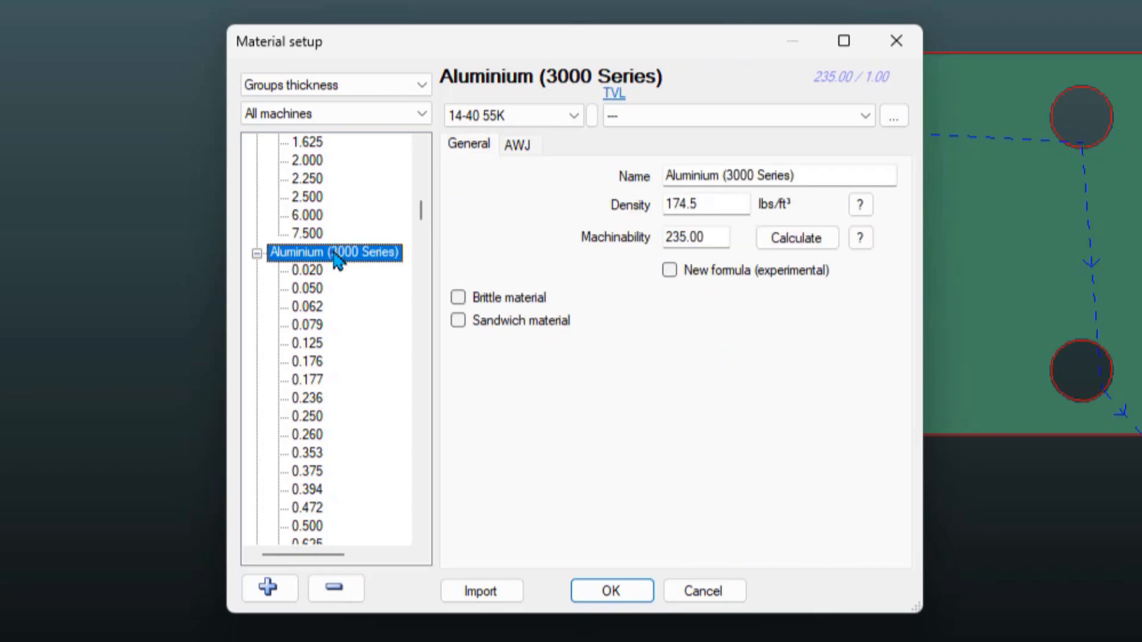
pyautogui.click(670, 270)
pyautogui.click(319, 417)
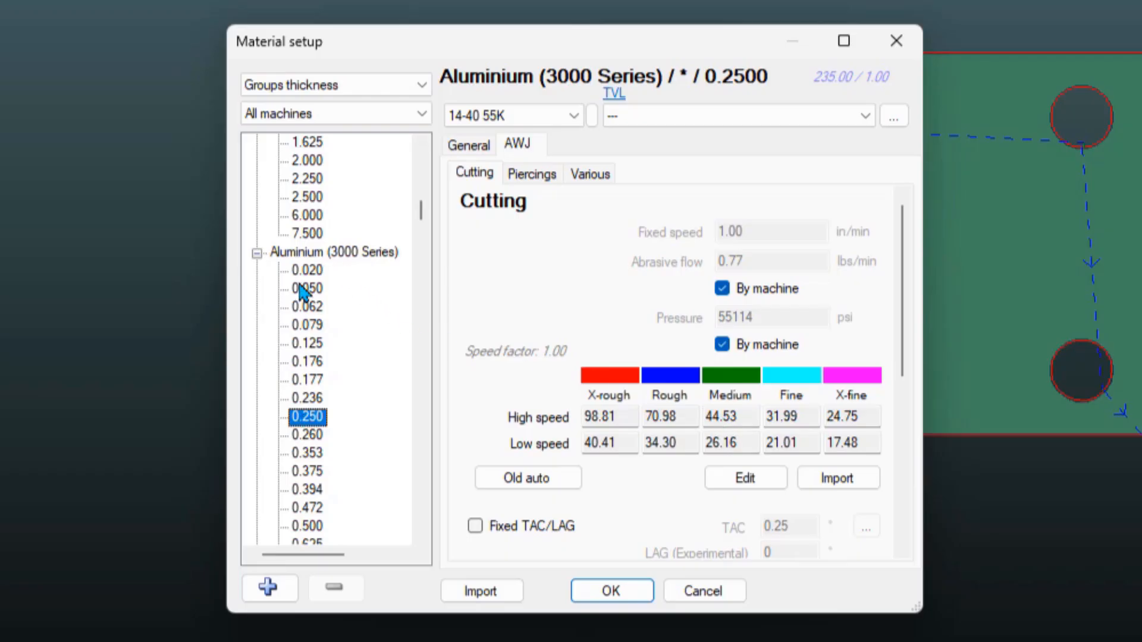
# Turn the experimental new formula for Aluminium (3000 Series) off and on again, comparing the 0.050 in cutting speeds each time.
pyautogui.click(311, 255)
pyautogui.click(672, 274)
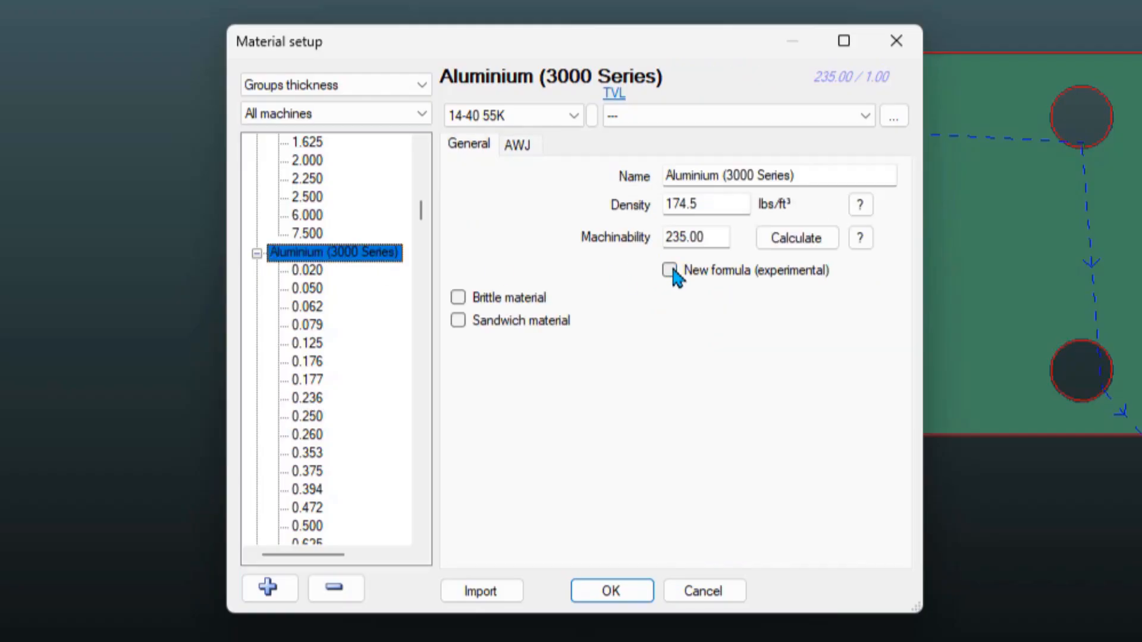
pyautogui.click(307, 289)
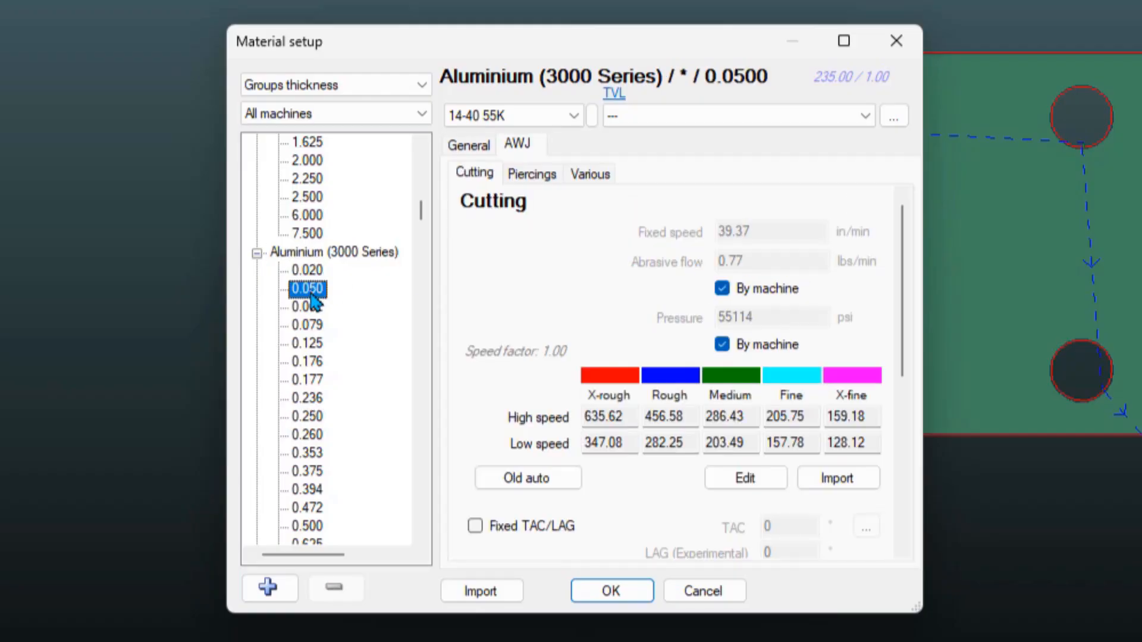
pyautogui.click(364, 256)
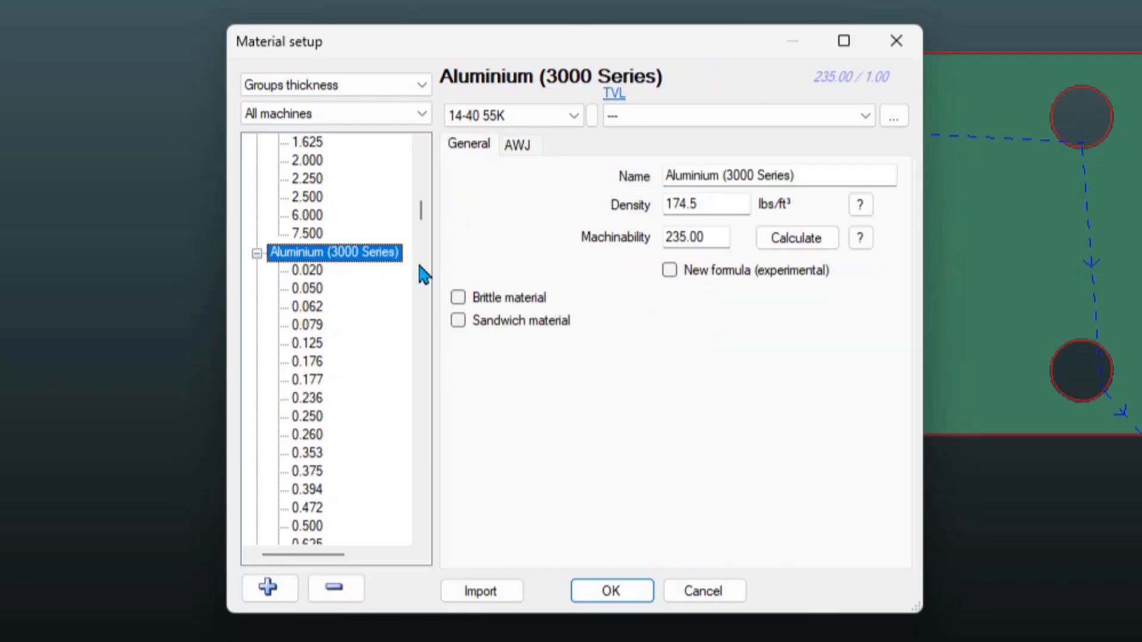
pyautogui.click(670, 271)
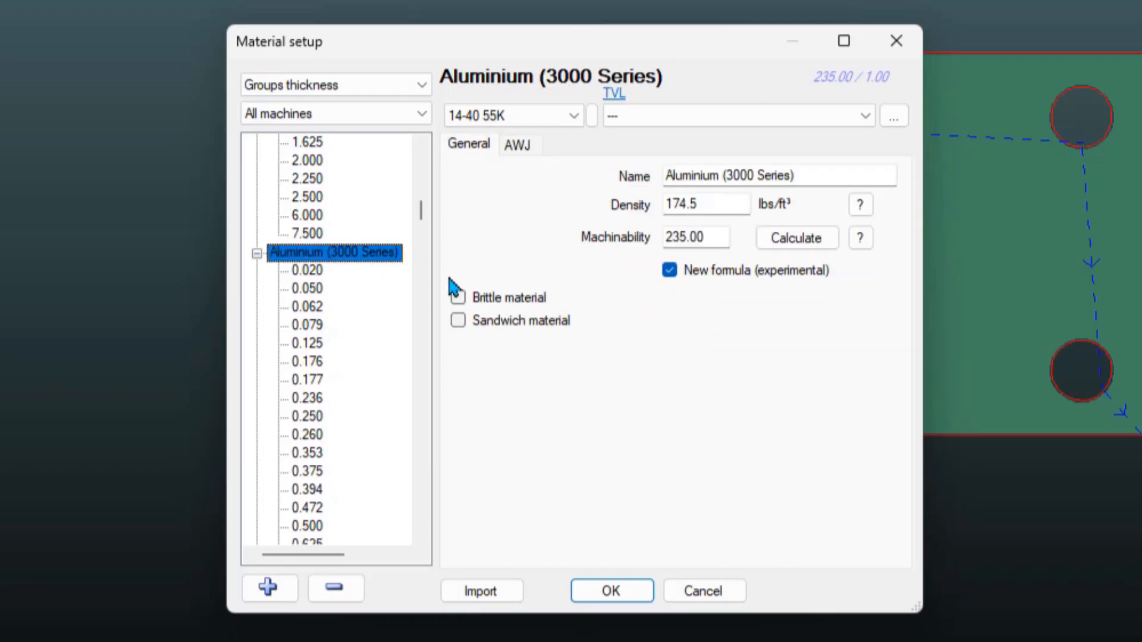
pyautogui.click(311, 289)
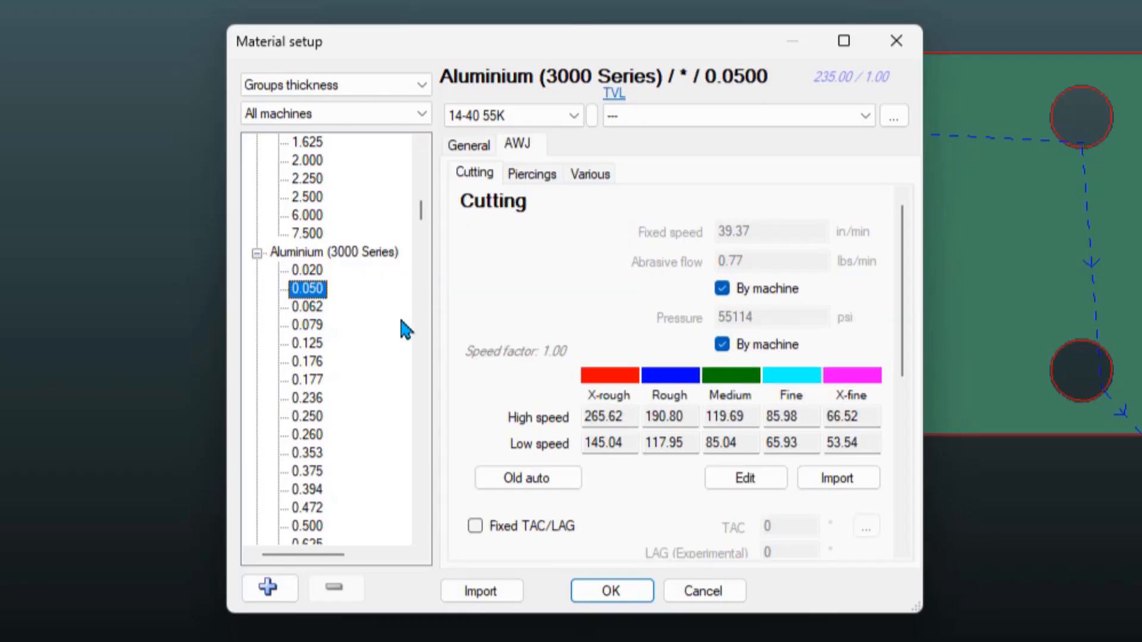
# Turn the new formula off and on again for Aluminium (3000 Series), comparing the 6.000 in cutting speeds each time.
pyautogui.click(361, 254)
pyautogui.click(670, 270)
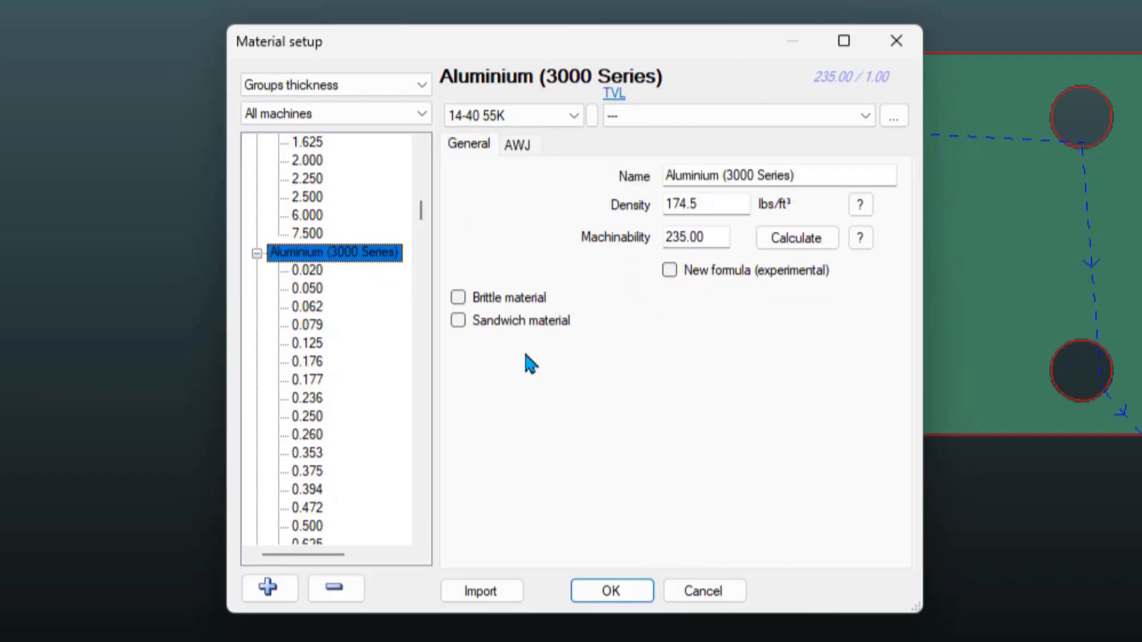
pyautogui.scroll(-4, 355, 411)
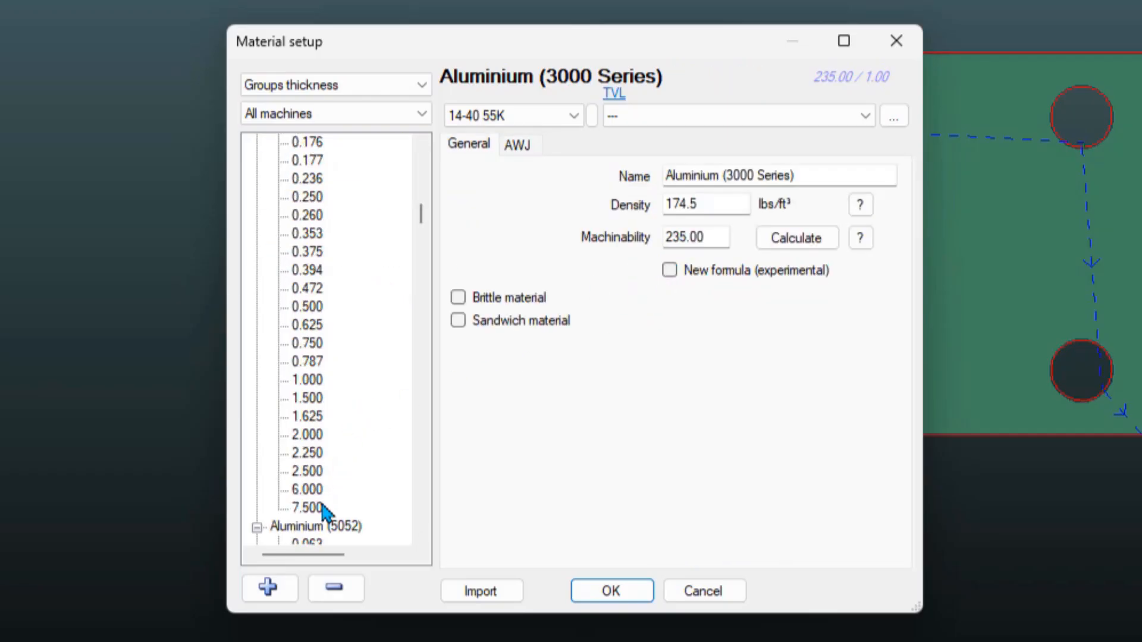
pyautogui.click(308, 490)
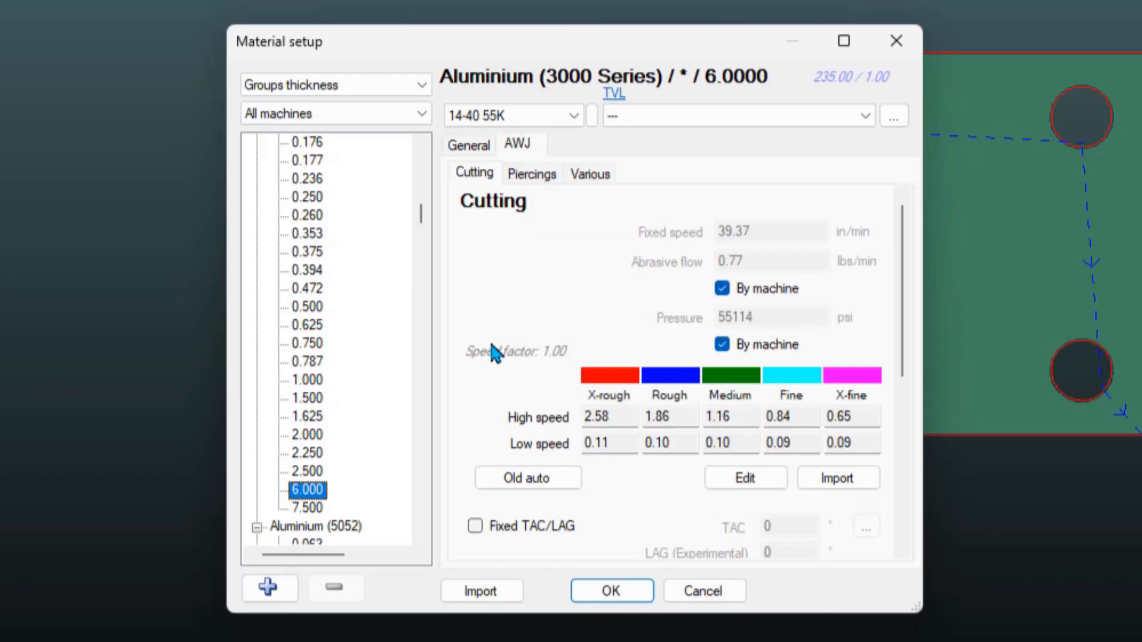
pyautogui.scroll(3, 375, 263)
pyautogui.click(349, 200)
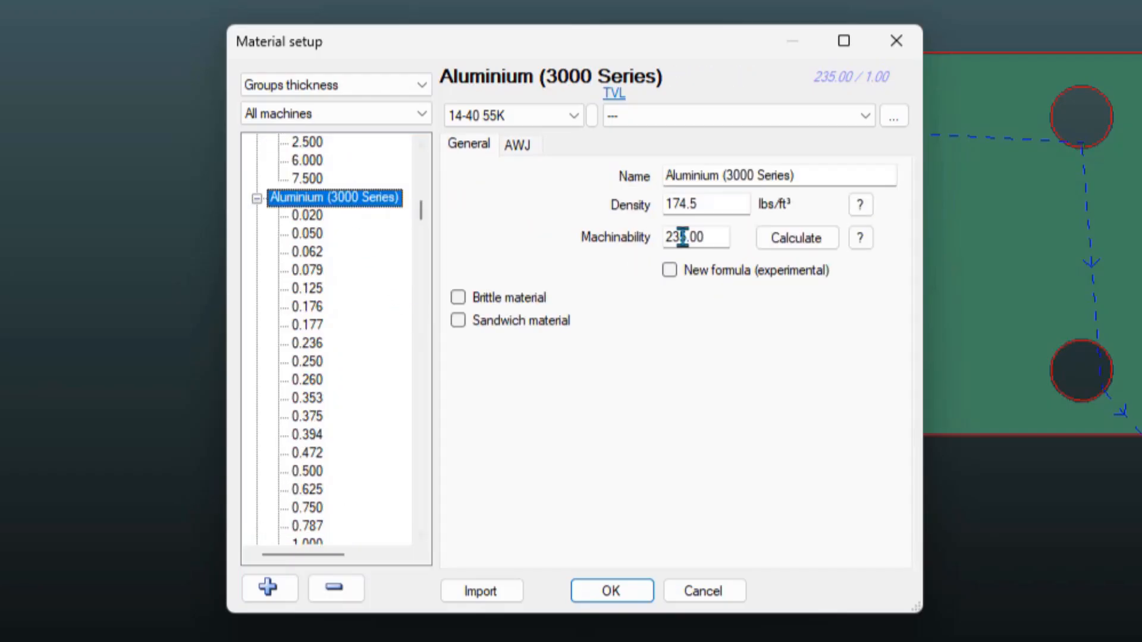
pyautogui.click(669, 270)
pyautogui.scroll(-3, 411, 357)
pyautogui.click(307, 489)
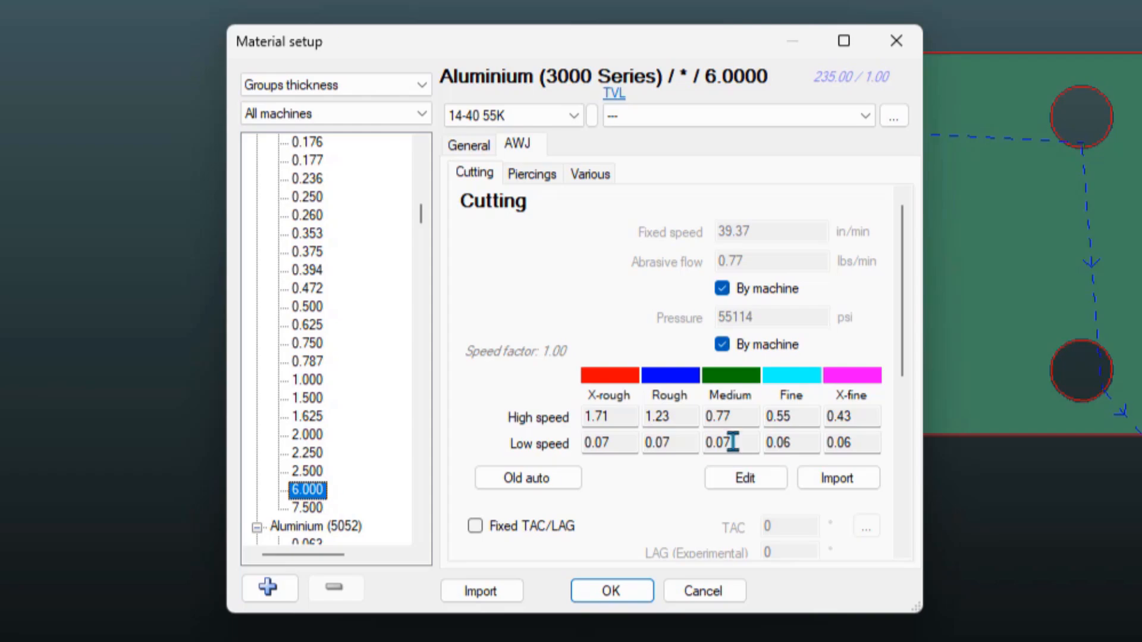
# Disable the experimental new formula for Aluminium (3000 Series).
pyautogui.scroll(4, 393, 380)
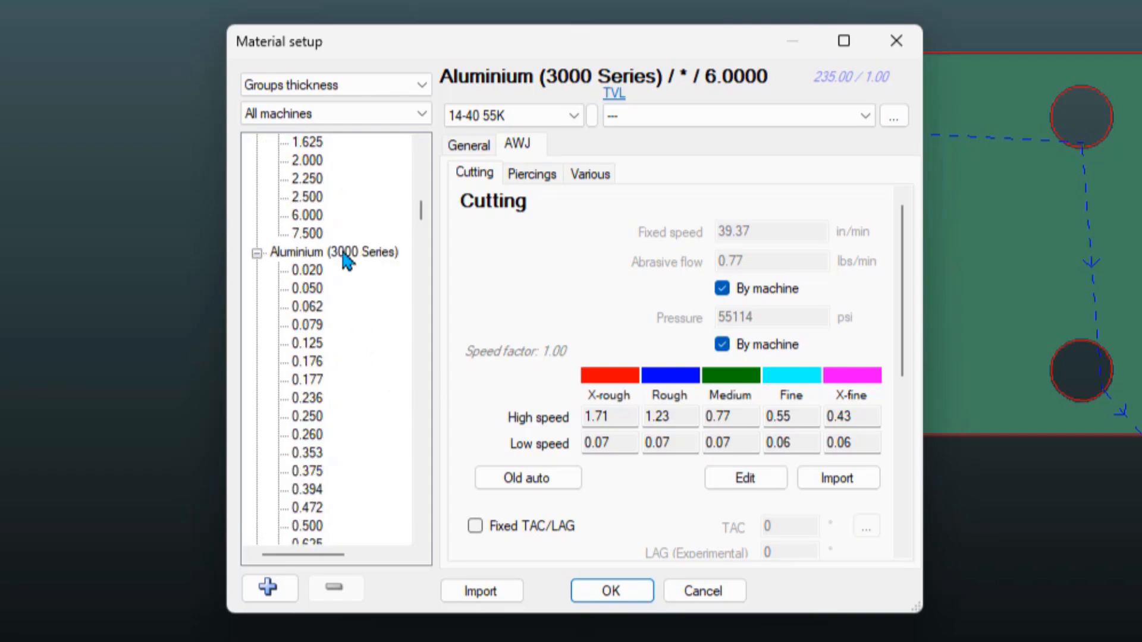
pyautogui.click(344, 255)
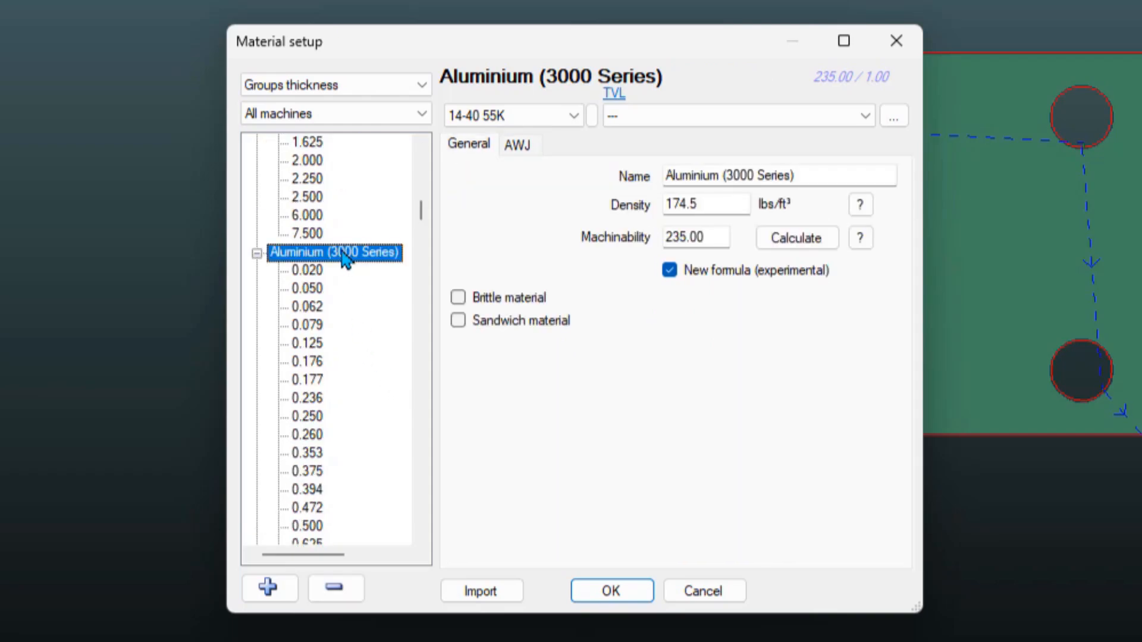
pyautogui.scroll(-4, 319, 364)
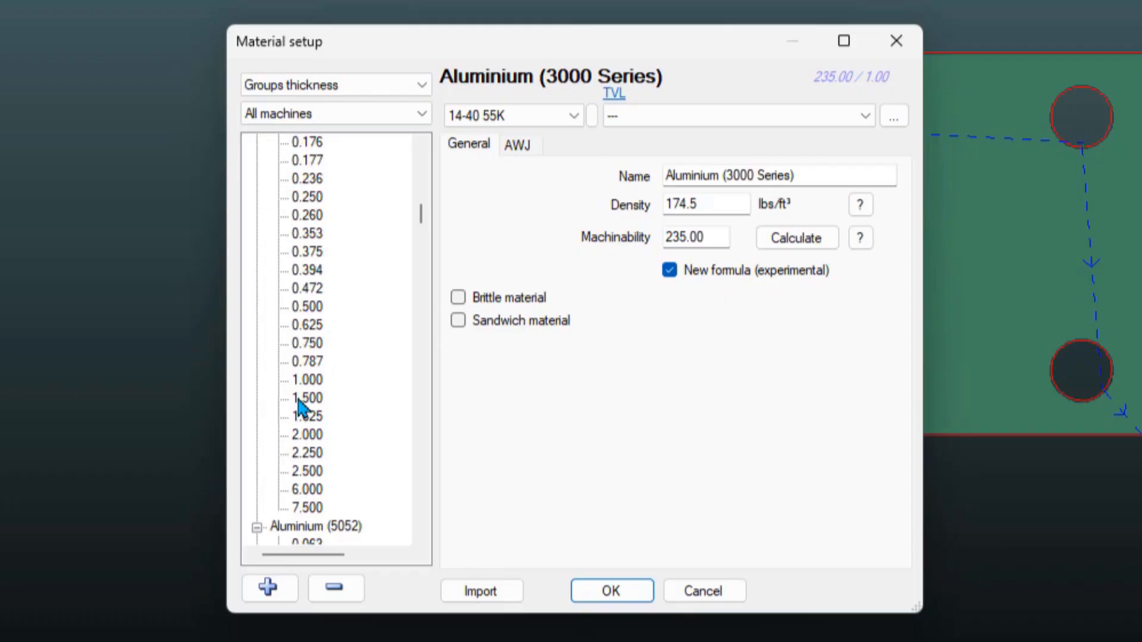
pyautogui.scroll(2, 324, 285)
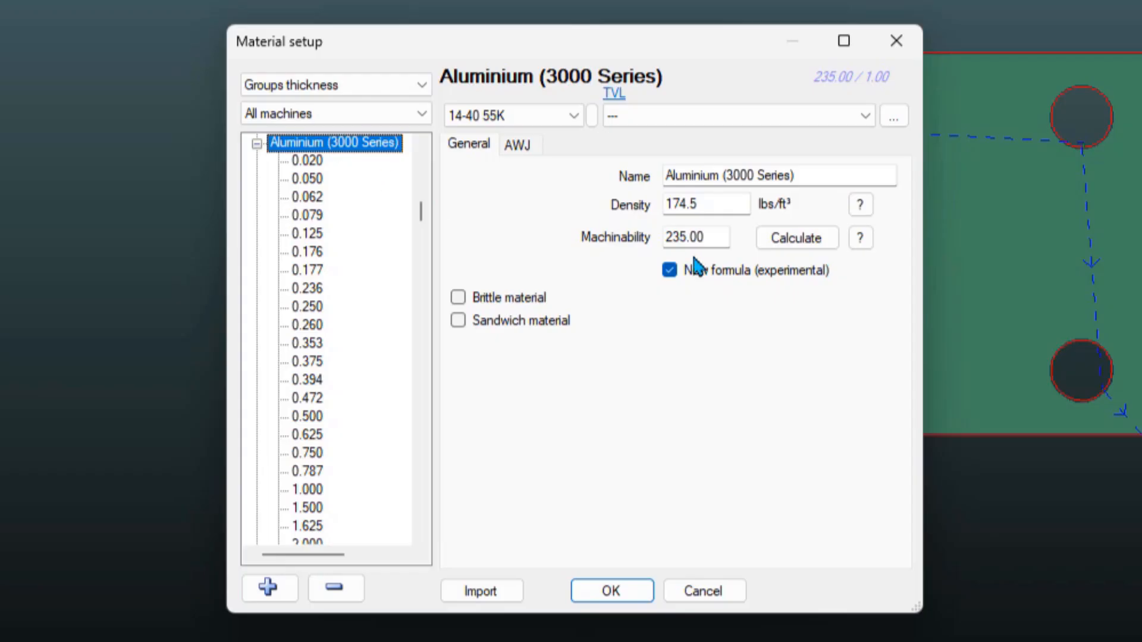
pyautogui.click(672, 273)
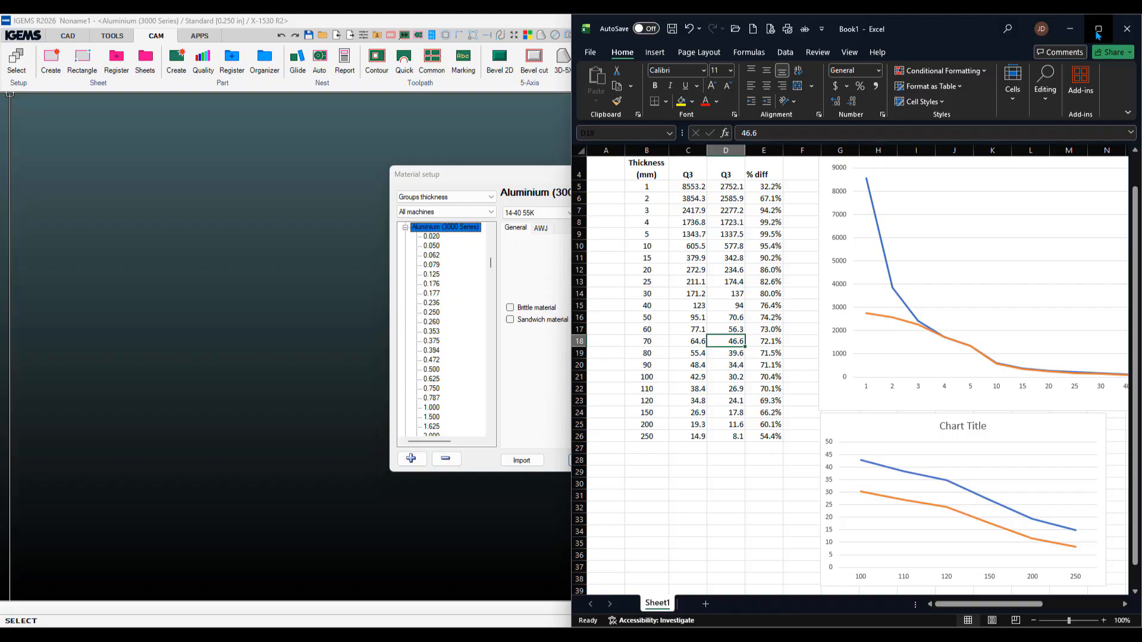
# Maximize the Excel workbook and examine the two Q3 speed columns and the % diff for the 1 mm thickness.
pyautogui.click(1098, 31)
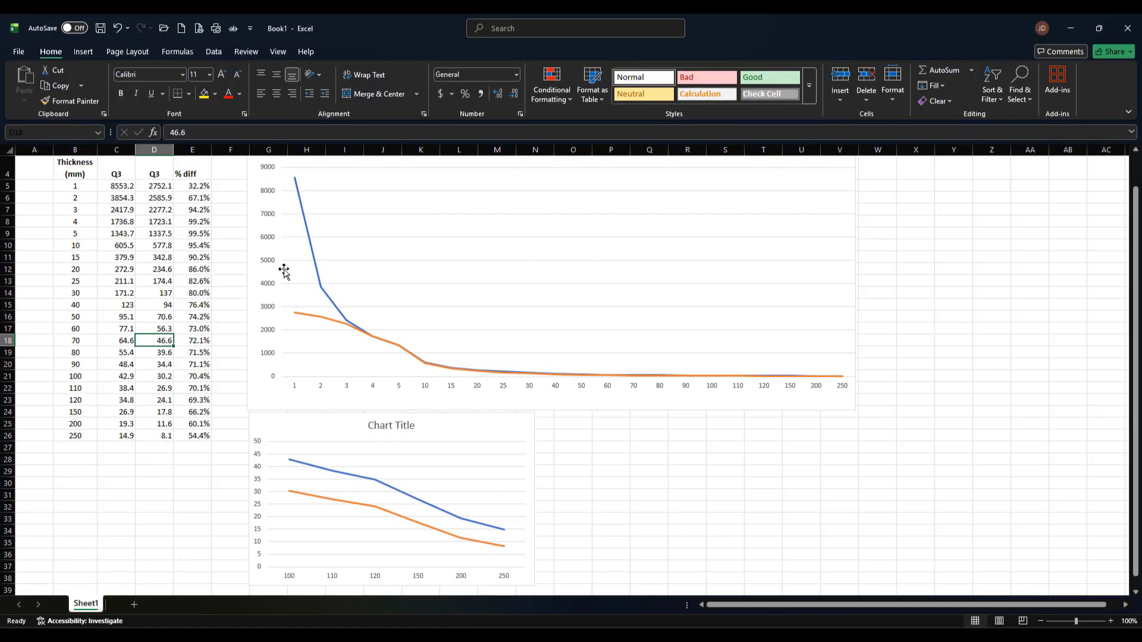
pyautogui.click(121, 149)
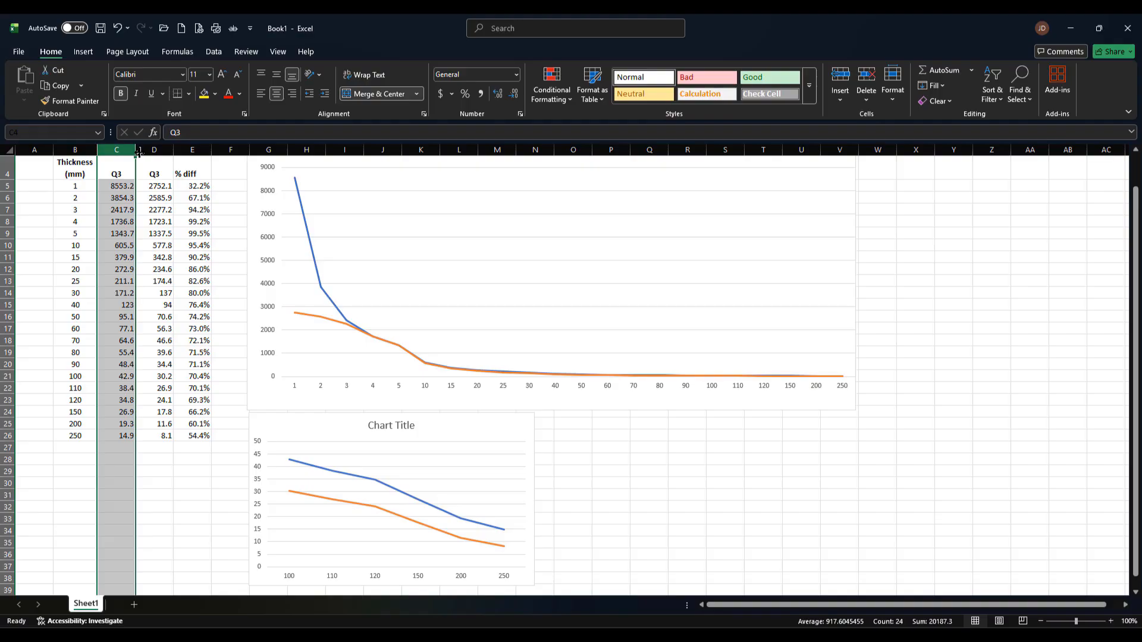
pyautogui.click(150, 149)
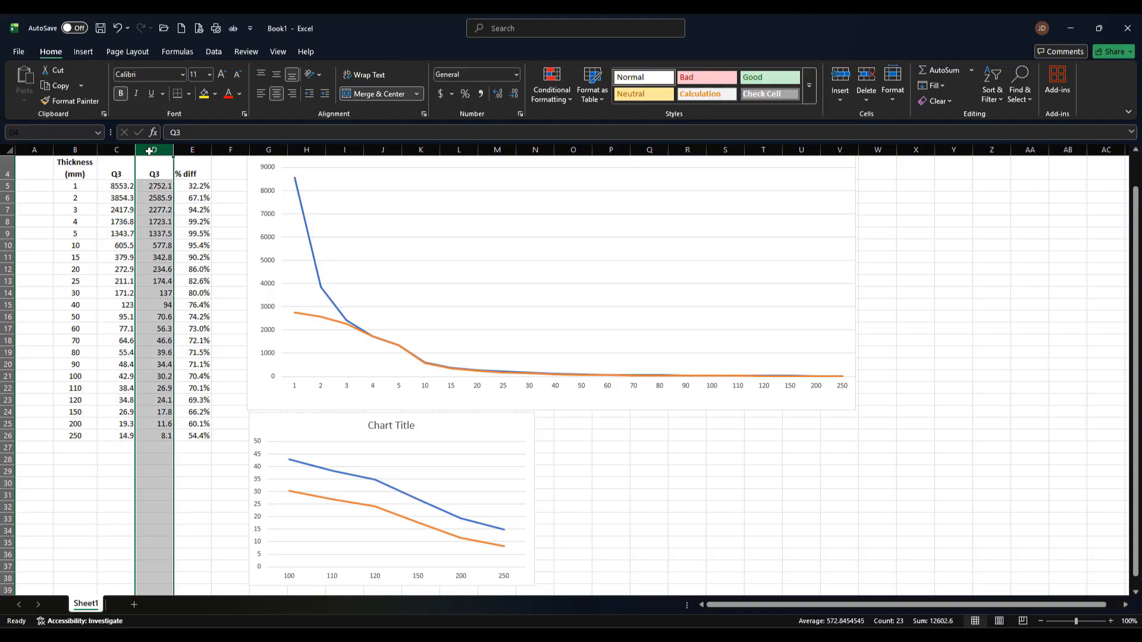
pyautogui.click(200, 184)
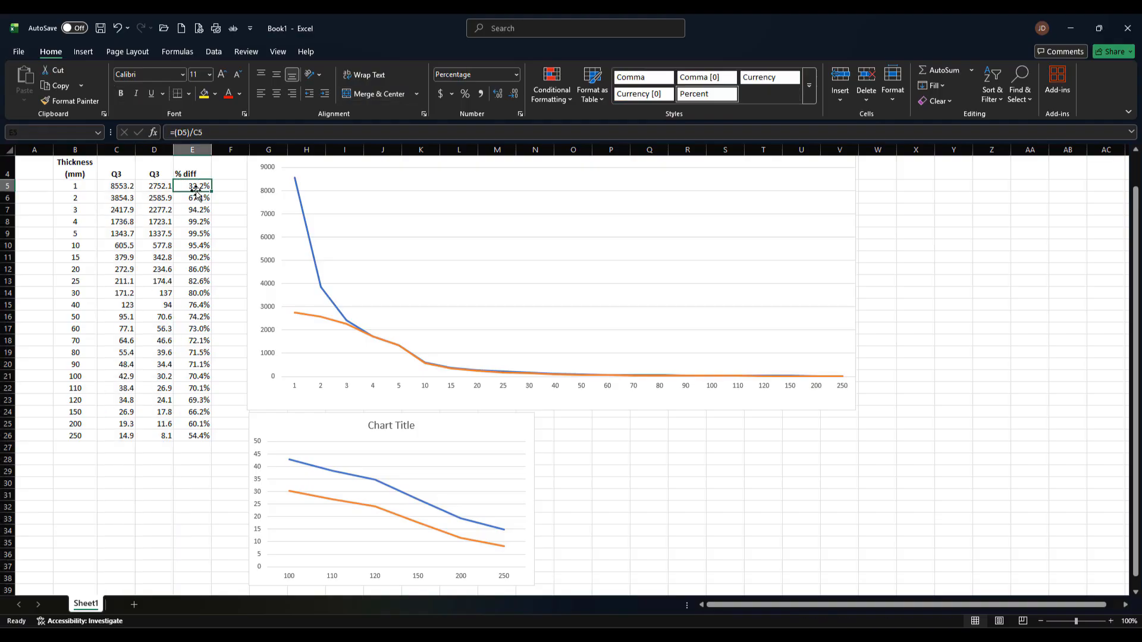
pyautogui.click(87, 186)
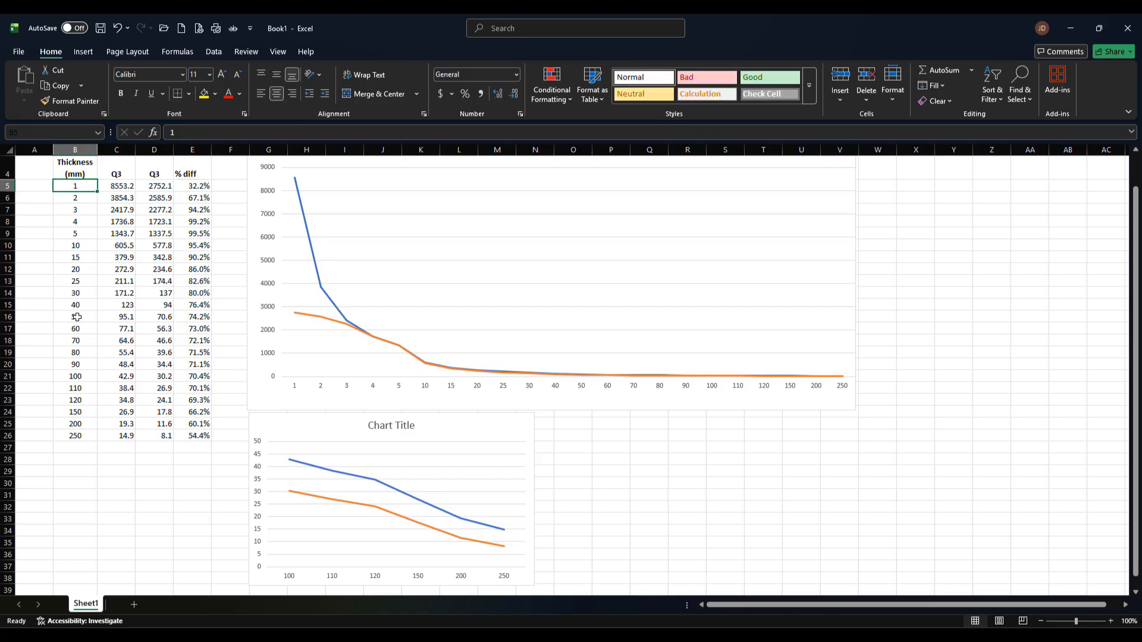
# Examine the % diff between the two formulas across thicknesses, including the 3 to 30 mm and 80 to 250 mm ranges.
pyautogui.click(204, 187)
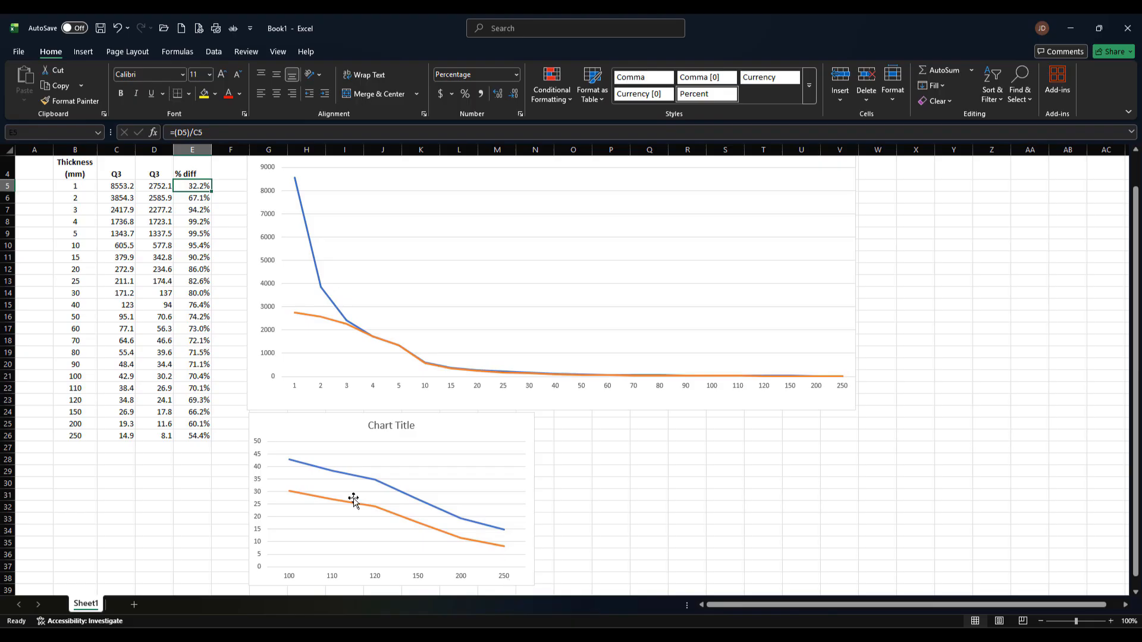
pyautogui.click(191, 305)
pyautogui.click(188, 330)
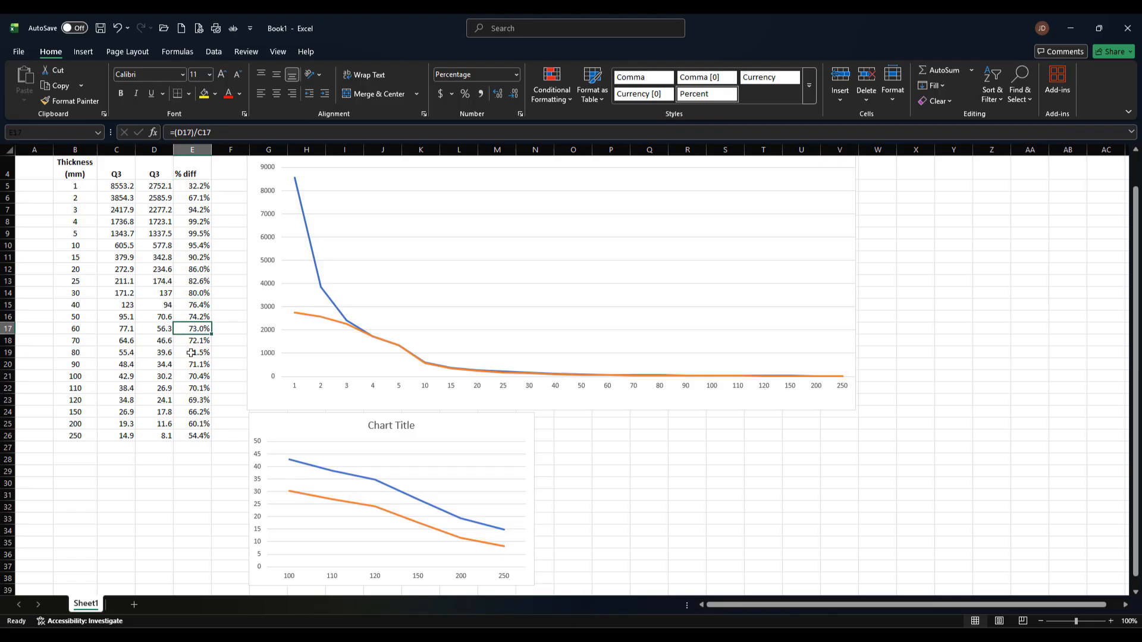
pyautogui.click(196, 297)
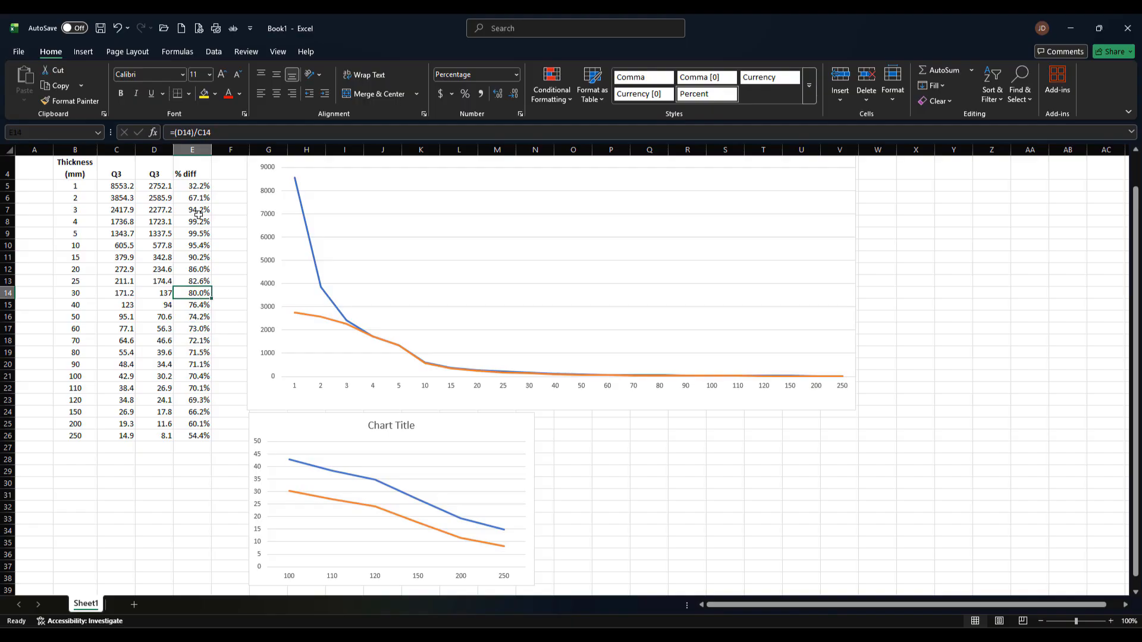
pyautogui.moveTo(199, 214); pyautogui.dragTo(206, 295)
pyautogui.moveTo(197, 352); pyautogui.dragTo(198, 436)
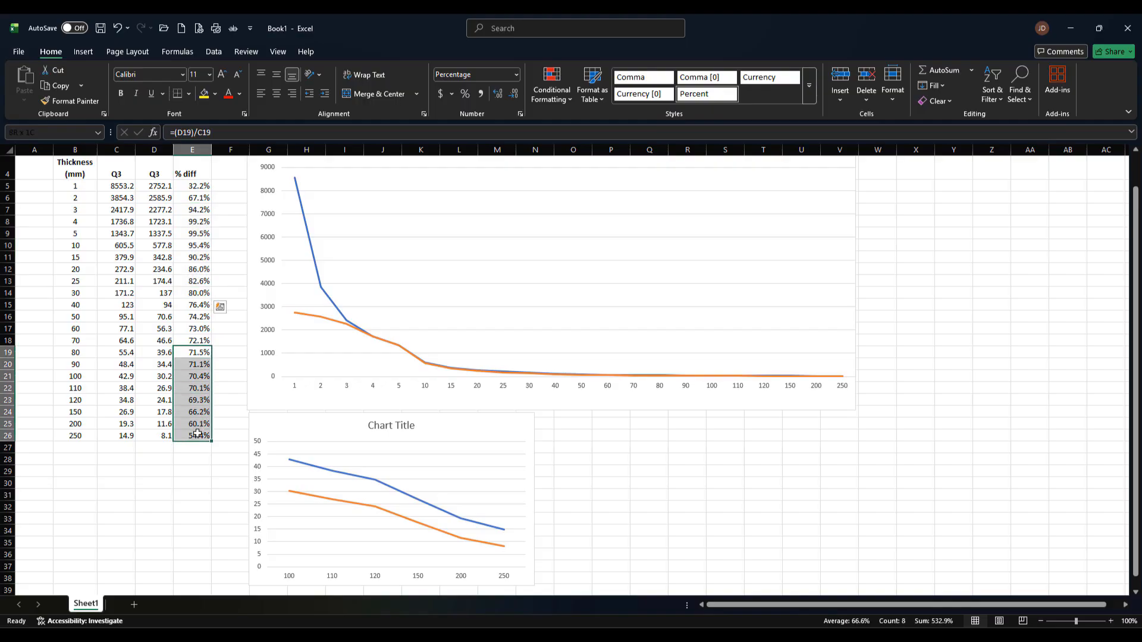
pyautogui.click(195, 188)
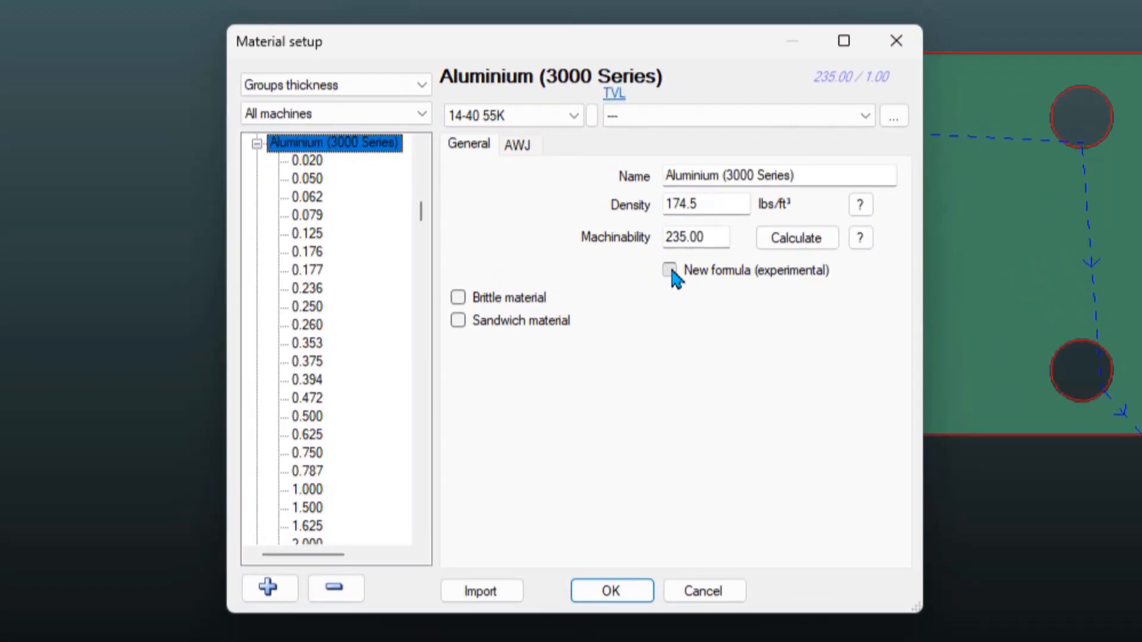
# In the IGEMS material setup, switch the new formula, Brittle material and Sandwich material options of Aluminium (3000 Series) on and back off.
pyautogui.click(670, 270)
pyautogui.click(669, 270)
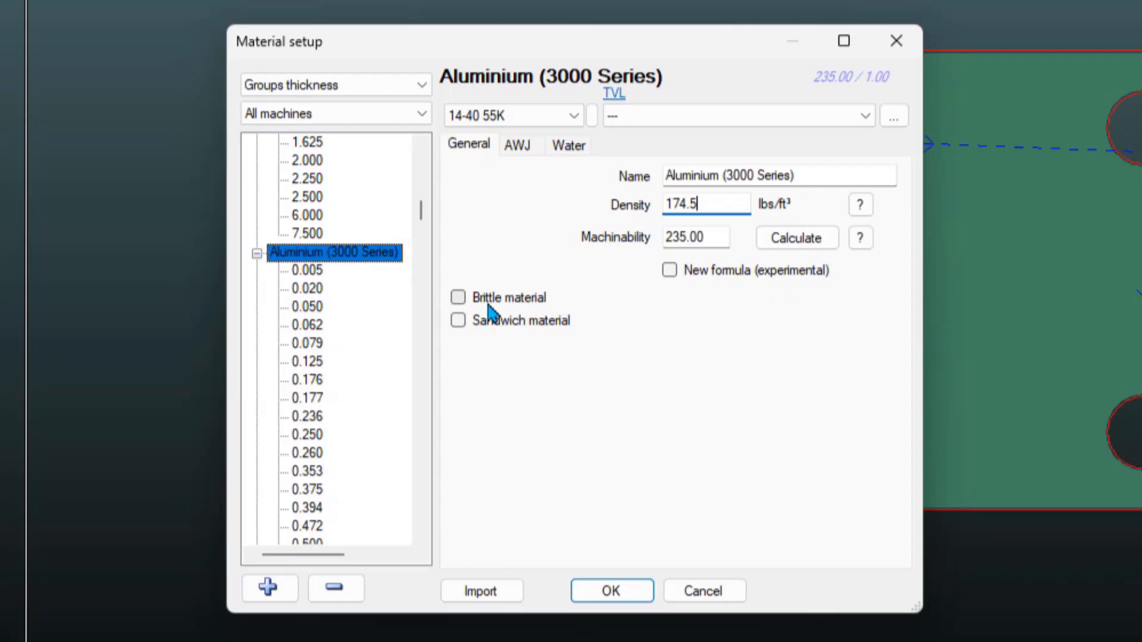
pyautogui.click(458, 298)
pyautogui.click(458, 299)
pyautogui.click(458, 321)
pyautogui.click(461, 322)
# Accept the material settings and choose the Standard quality for Aluminium (3000 Series).
pyautogui.click(595, 591)
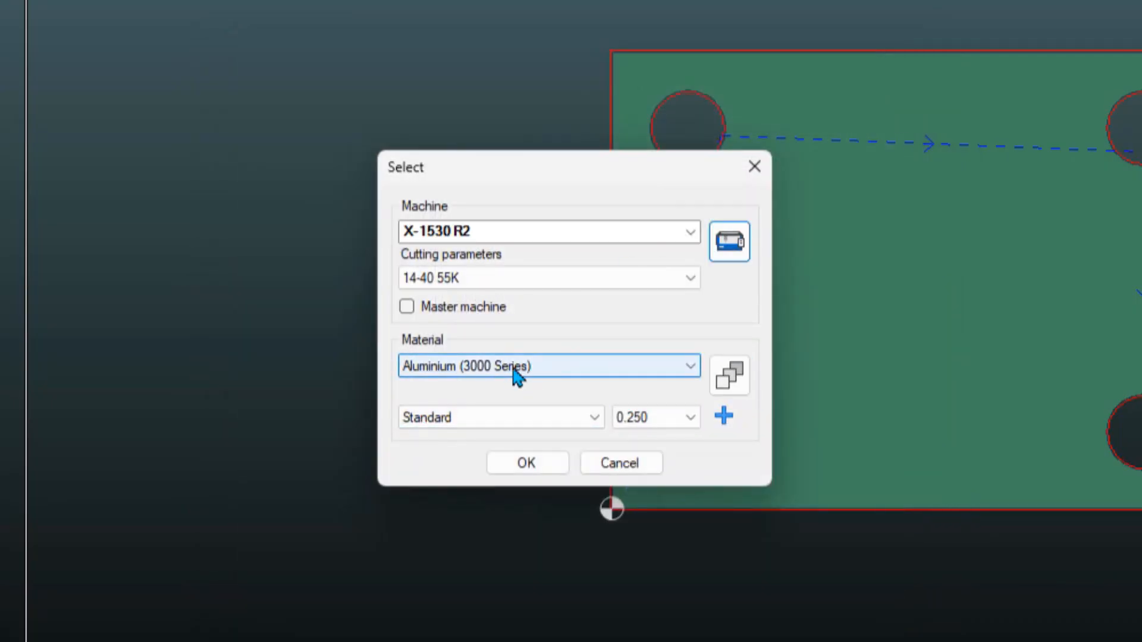
pyautogui.click(594, 416)
pyautogui.click(476, 424)
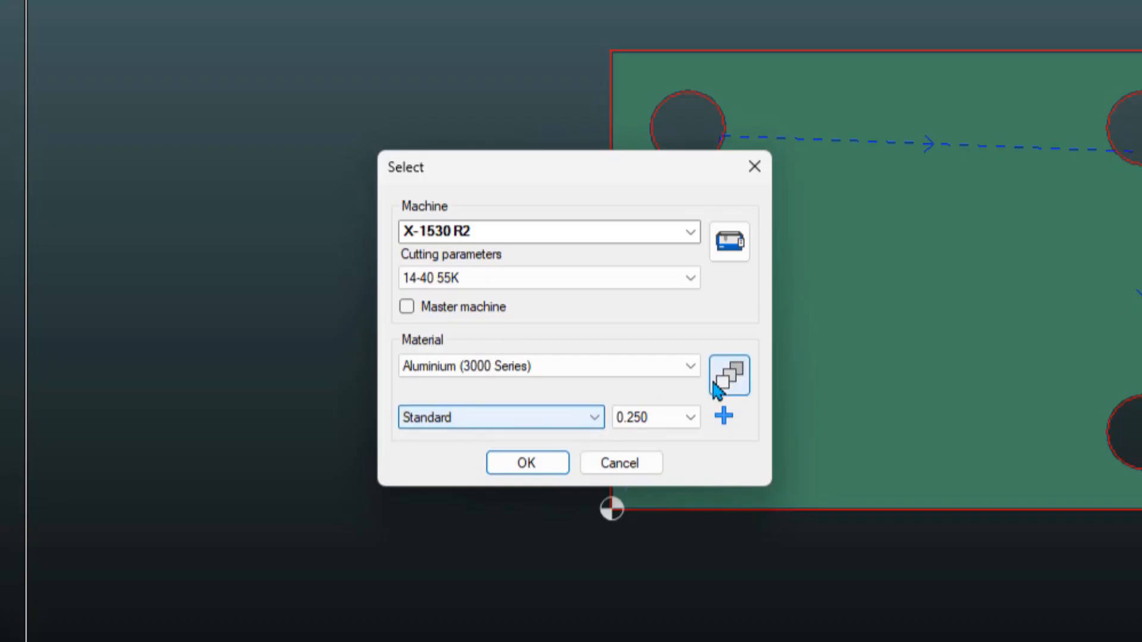
# Reopen the material setup and switch the material list view to Groups qualities.
pyautogui.click(730, 384)
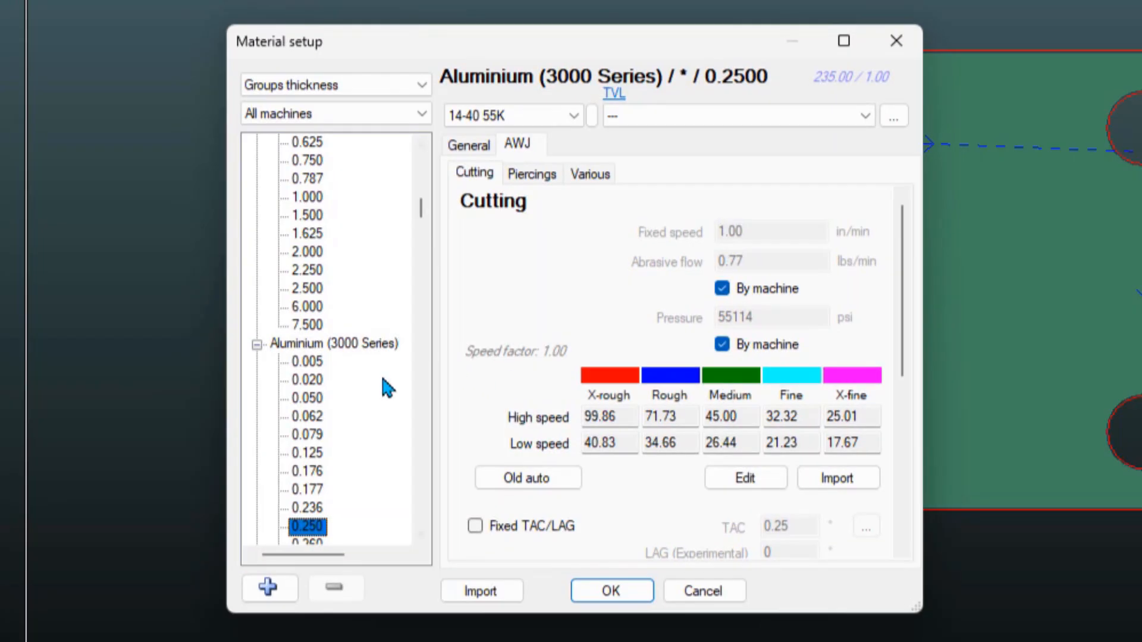
pyautogui.scroll(-1, 374, 395)
pyautogui.scroll(1, 357, 400)
pyautogui.scroll(1, 357, 400)
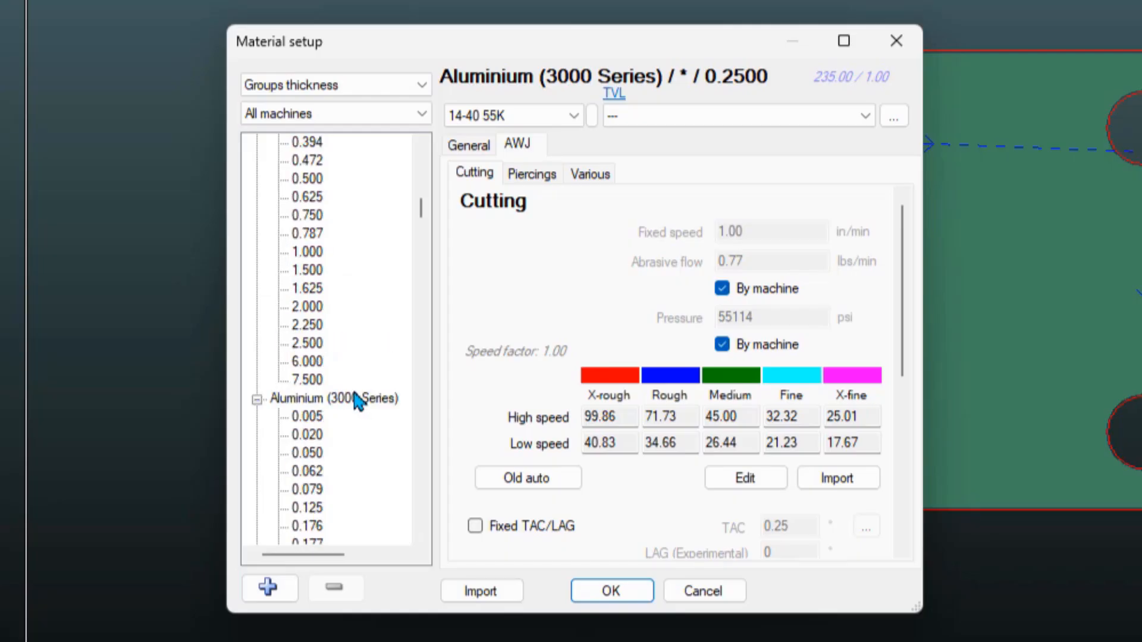
pyautogui.scroll(-1, 357, 400)
pyautogui.click(403, 96)
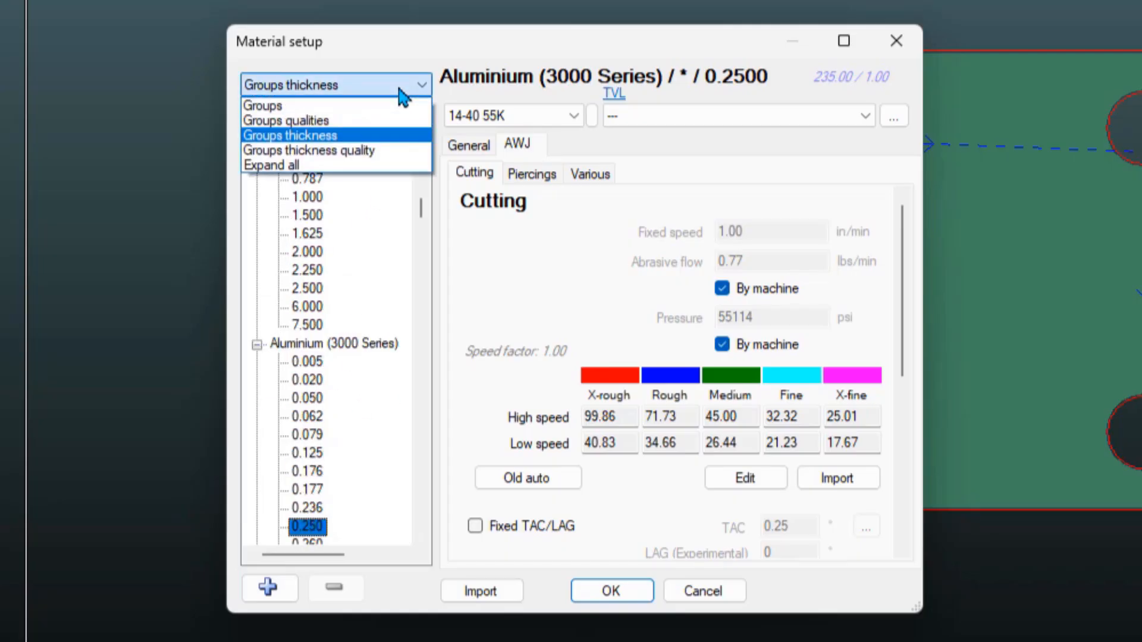
pyautogui.click(285, 120)
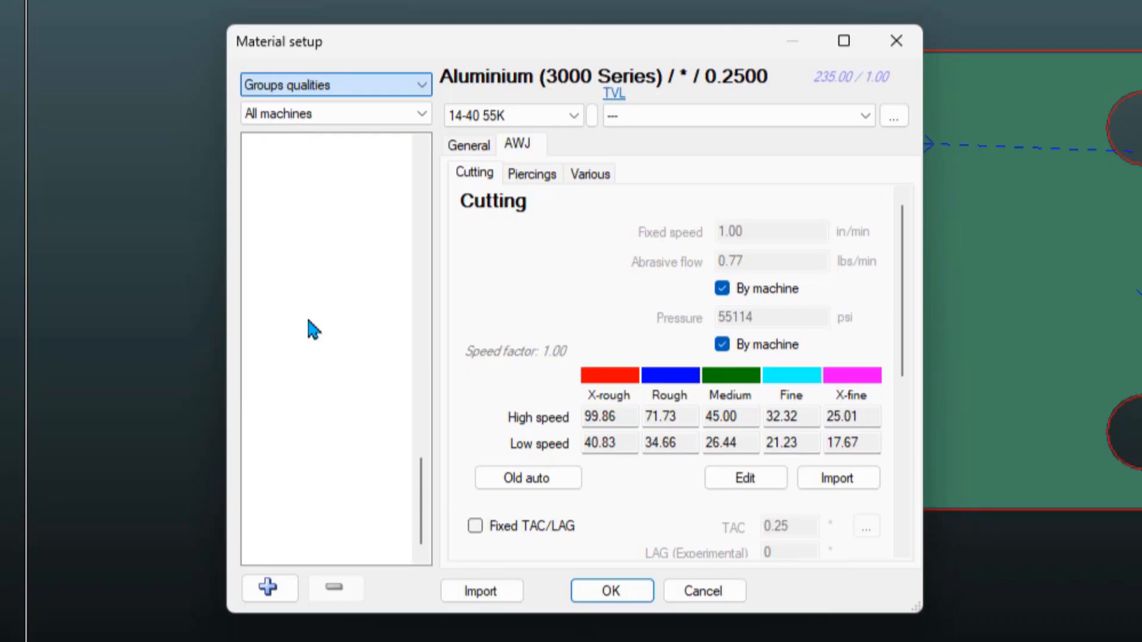
# View the Standard quality settings of Aluminium (3000 Series) and return to the material group.
pyautogui.scroll(2, 331, 350)
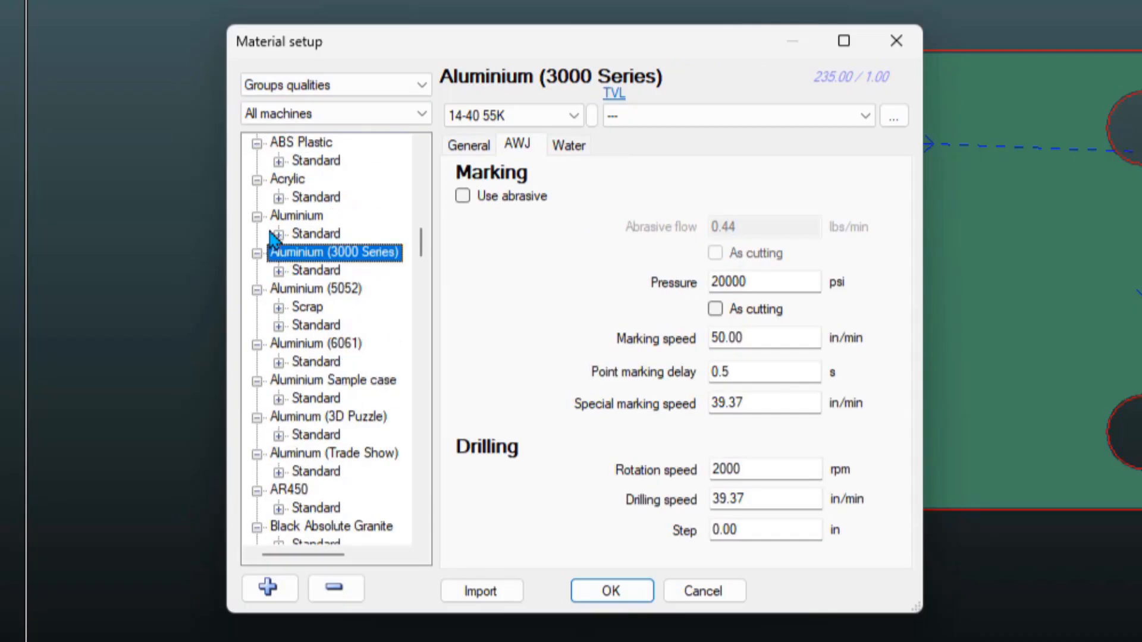
pyautogui.click(315, 271)
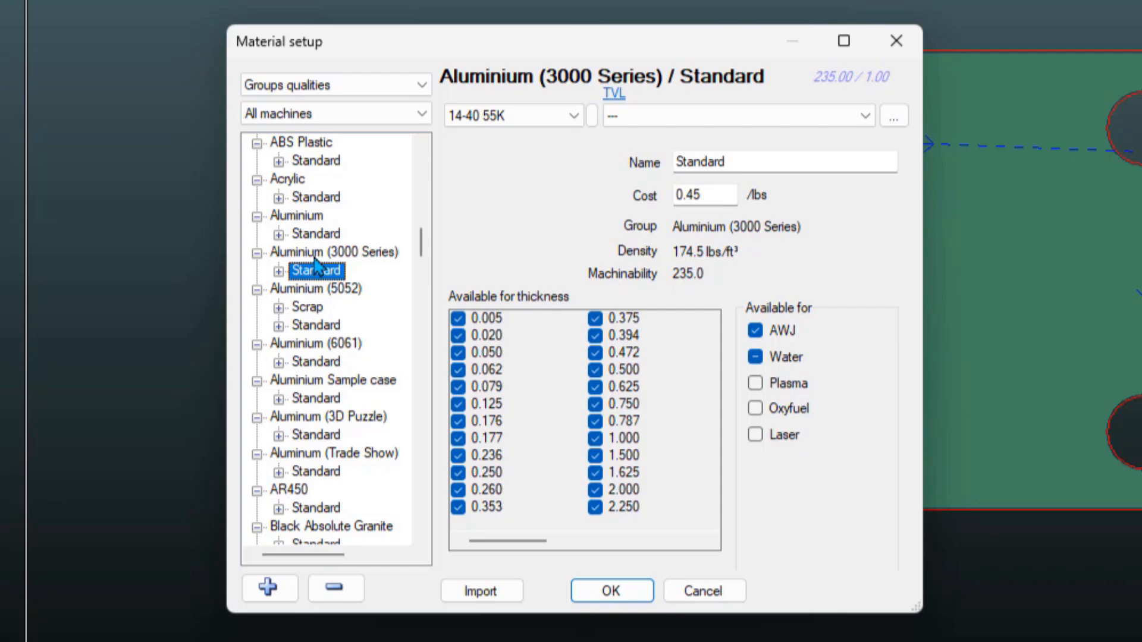
pyautogui.click(315, 260)
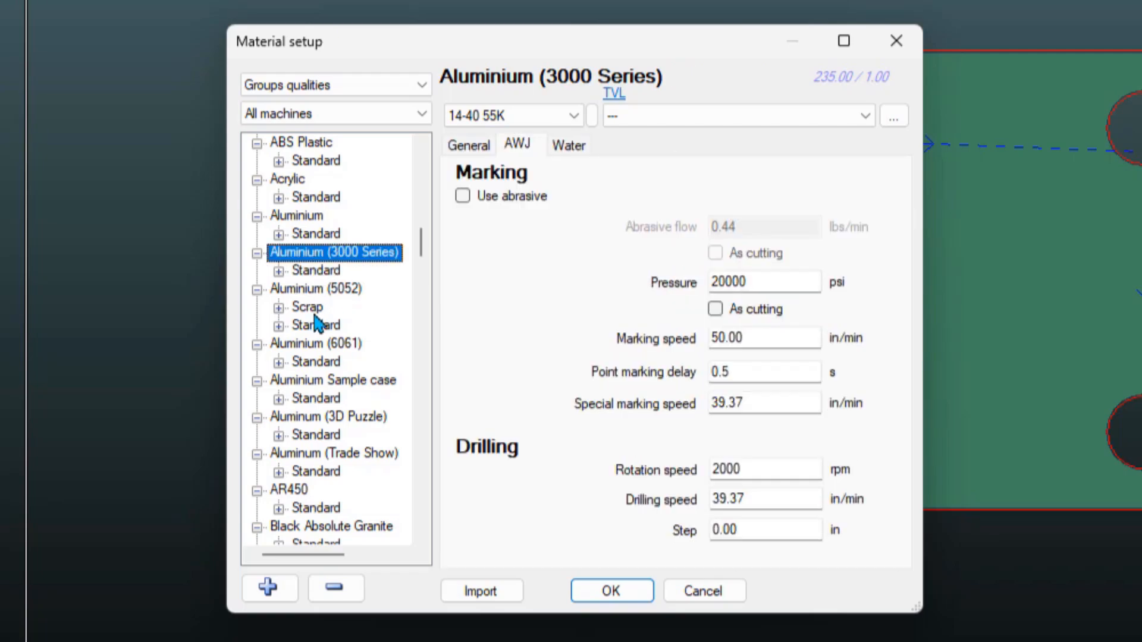
# Compare the material cost per pound of the Standard and Scrap qualities of Aluminium (5052).
pyautogui.click(316, 292)
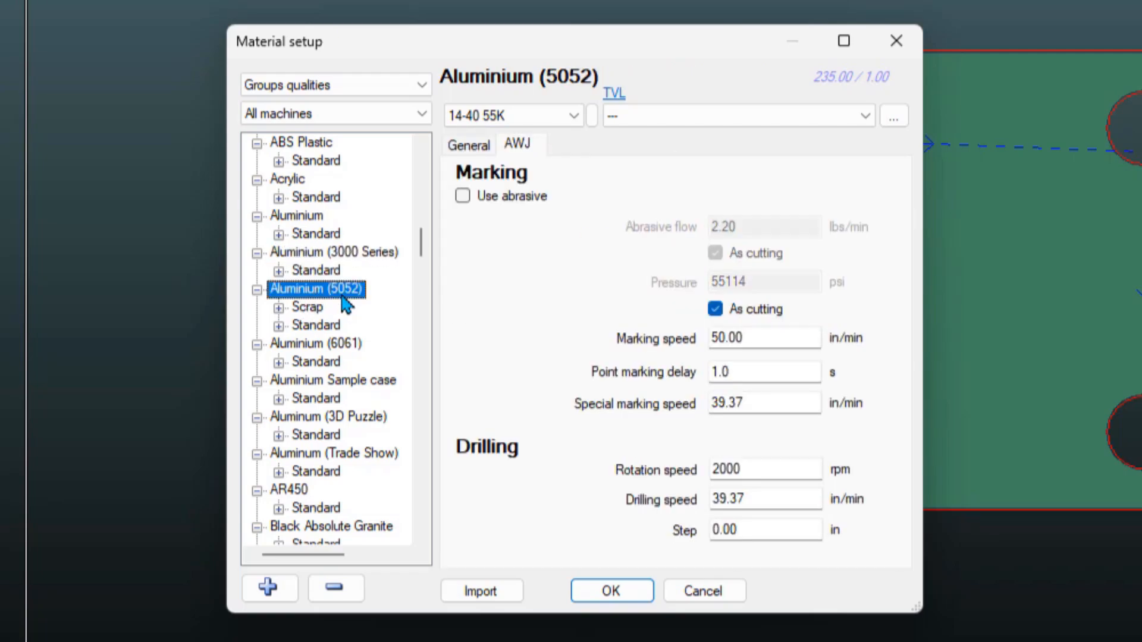
pyautogui.click(310, 332)
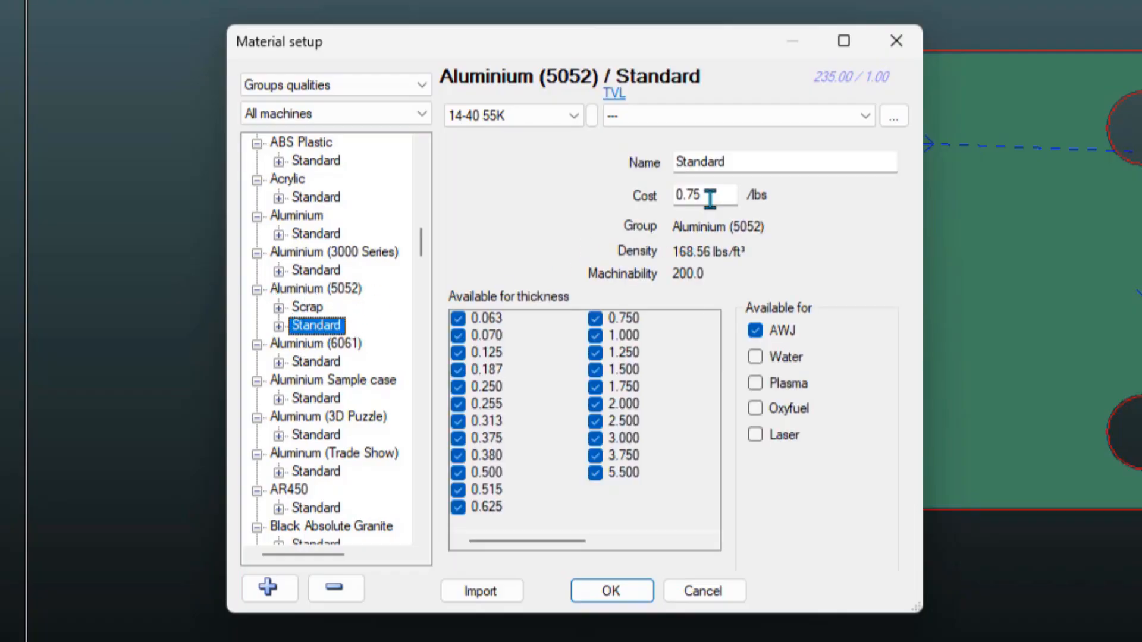
pyautogui.moveTo(718, 195); pyautogui.dragTo(627, 207)
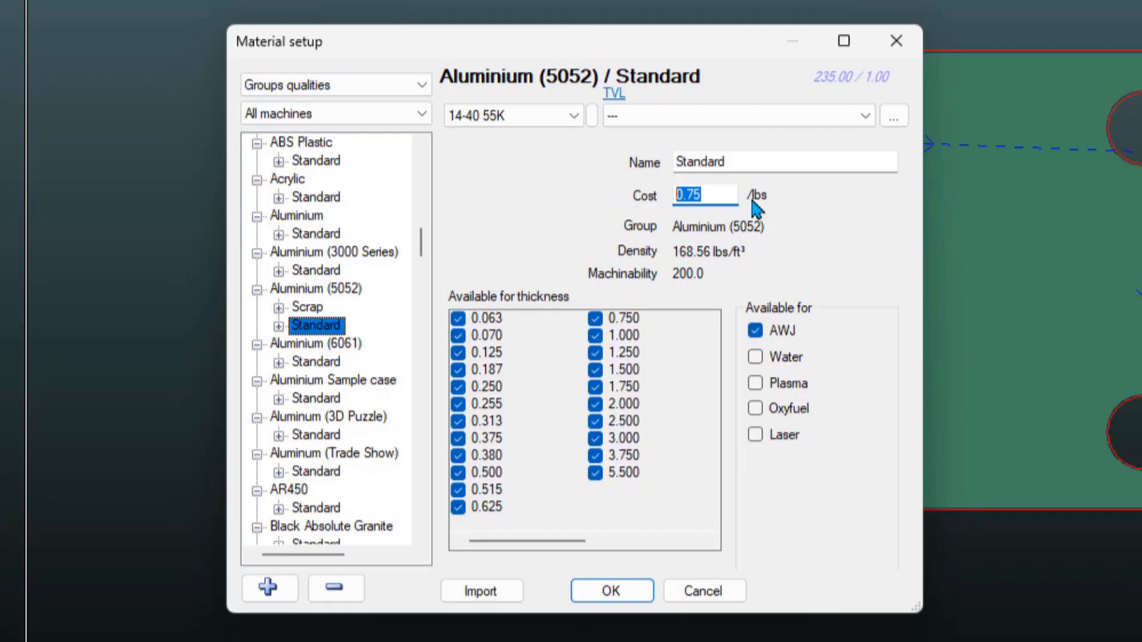
pyautogui.click(308, 308)
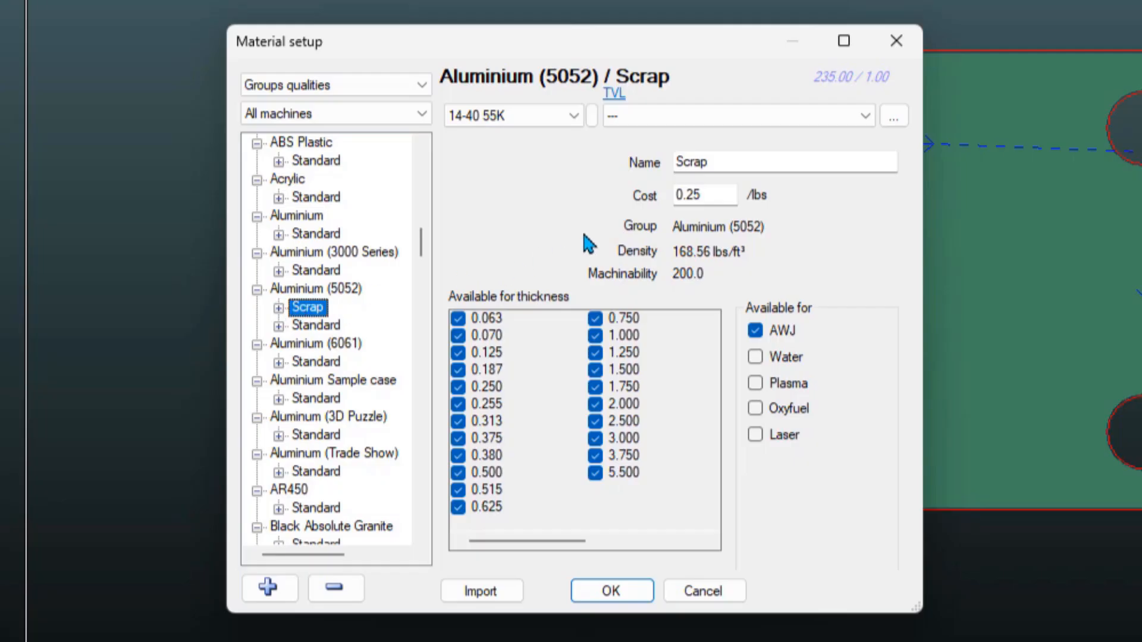
pyautogui.doubleClick(713, 191)
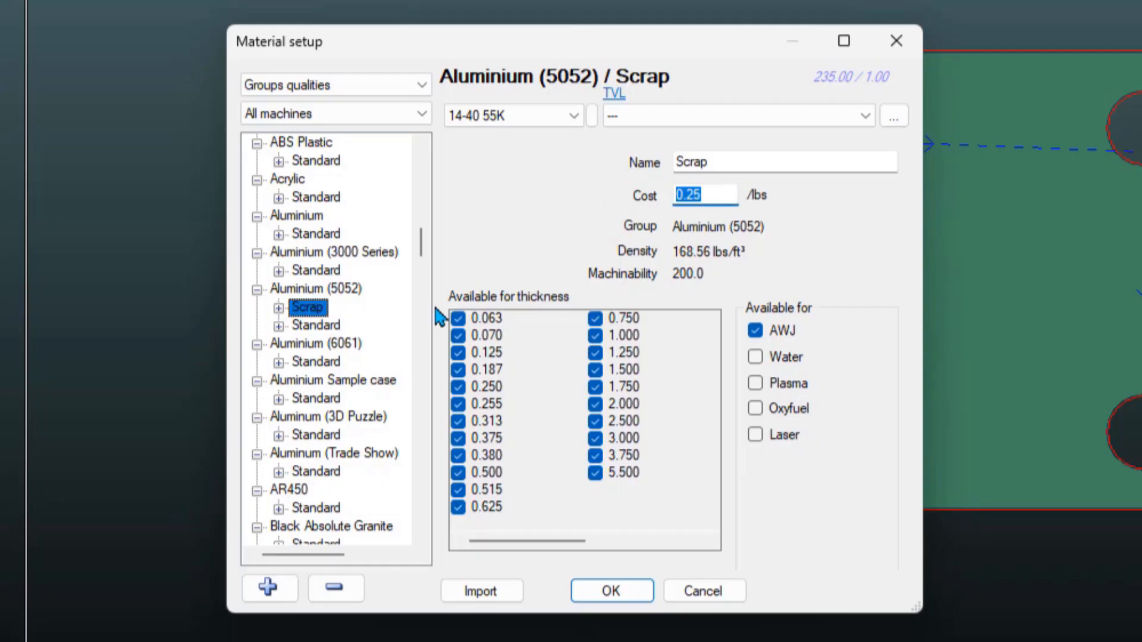
# Add a quality named Low-Cost to Aluminium (3000 Series), based on its Standard quality, and look through its thickness list.
pyautogui.click(315, 271)
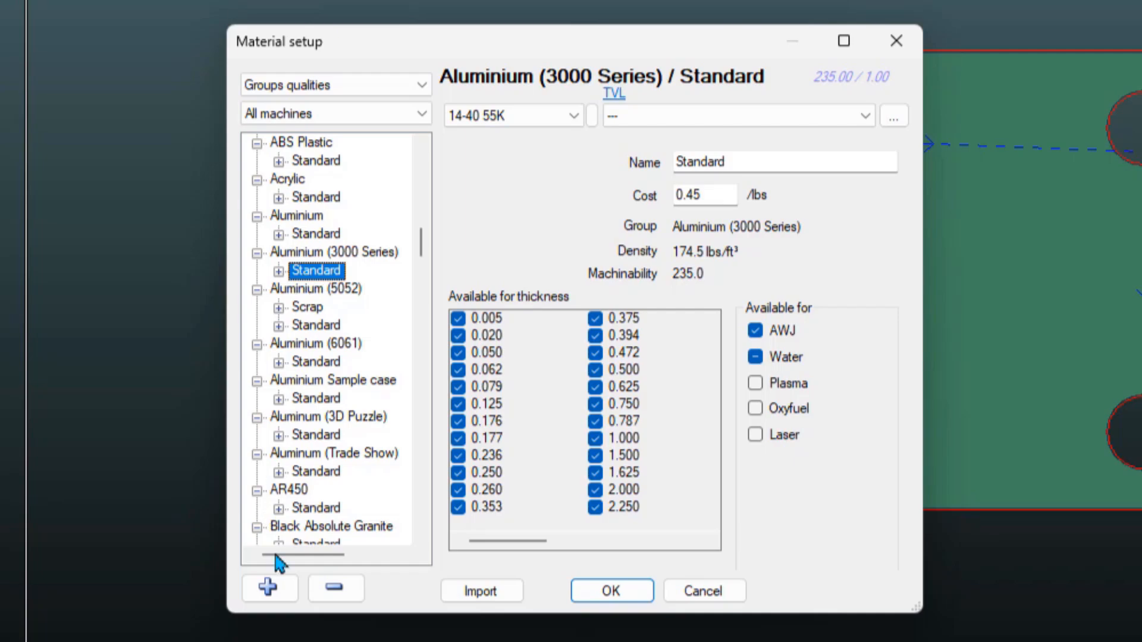
pyautogui.click(266, 585)
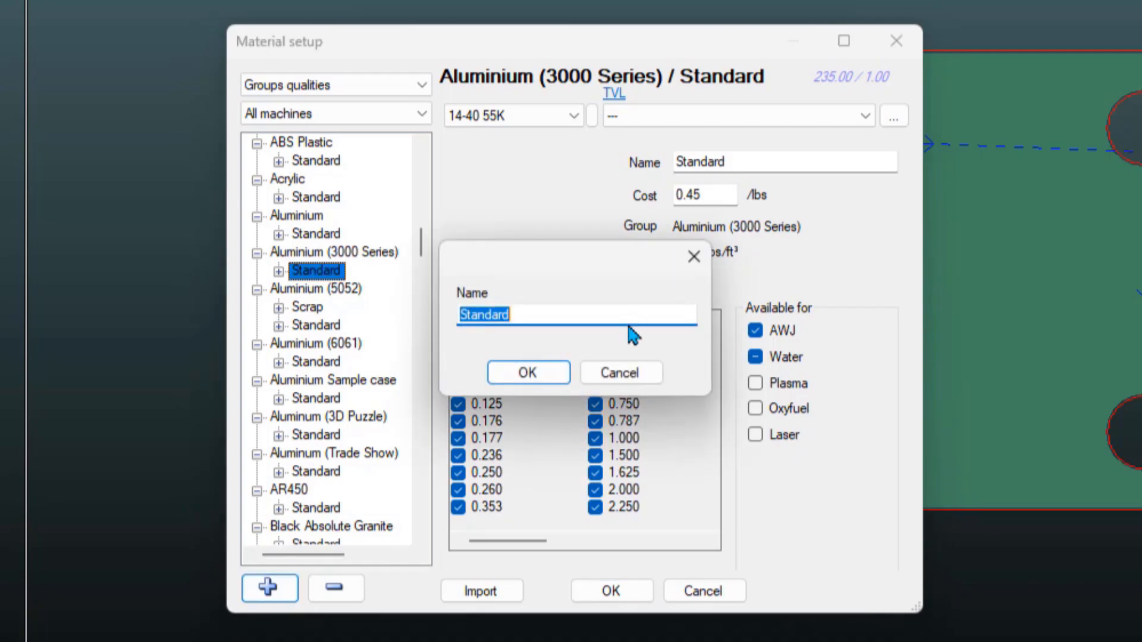
pyautogui.write('Low-Cost')
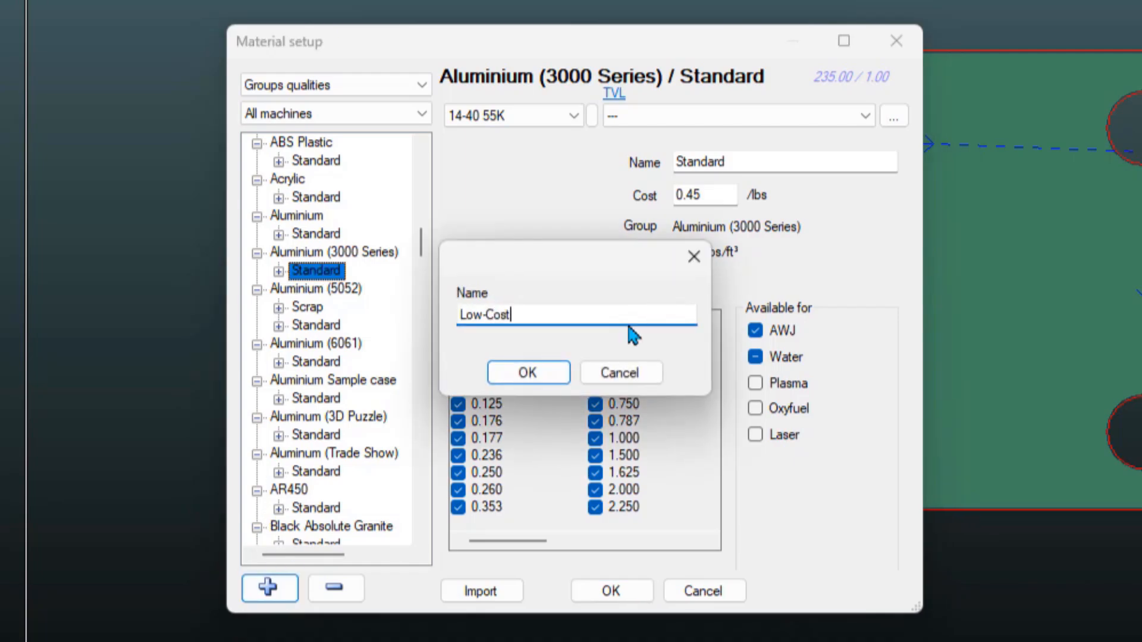
pyautogui.click(527, 375)
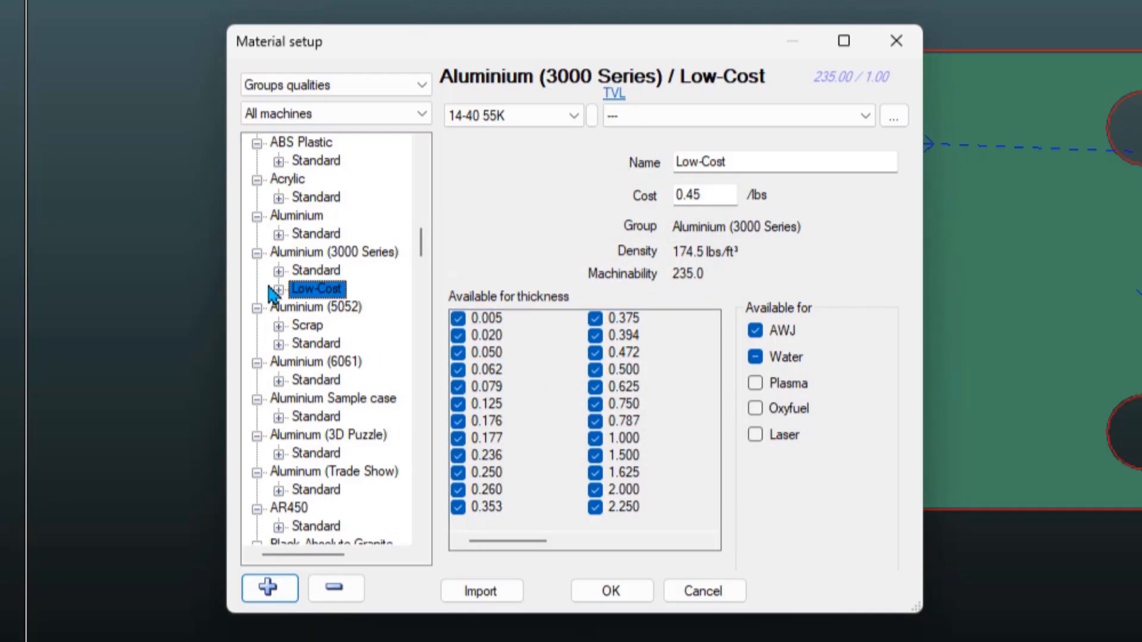
pyautogui.click(278, 290)
pyautogui.scroll(-3, 327, 380)
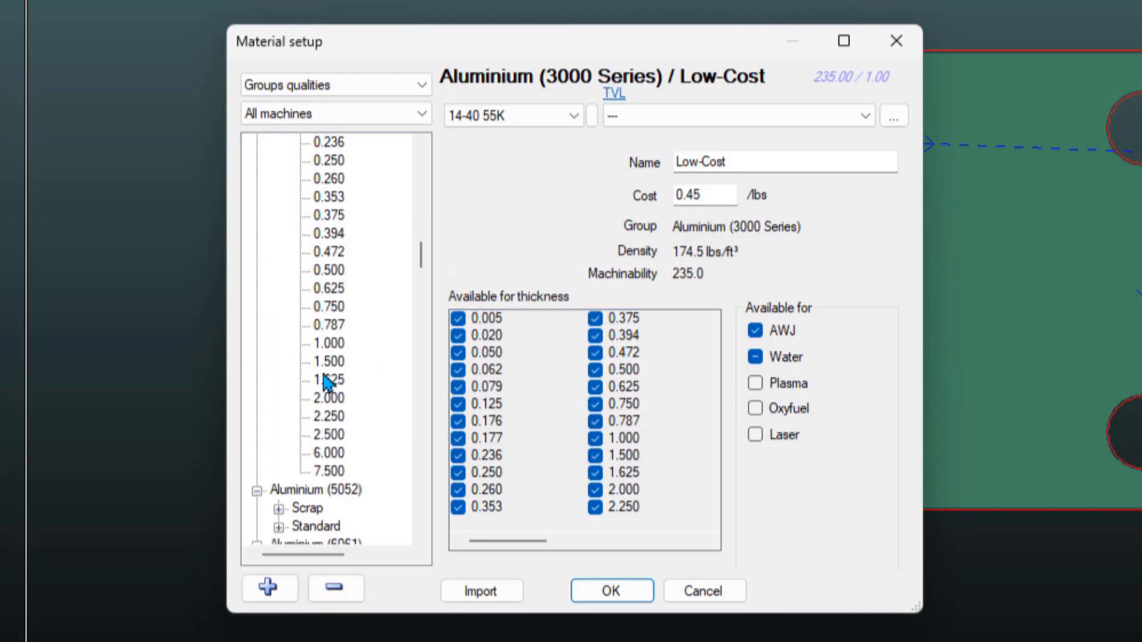
pyautogui.scroll(7, 328, 381)
pyautogui.click(278, 362)
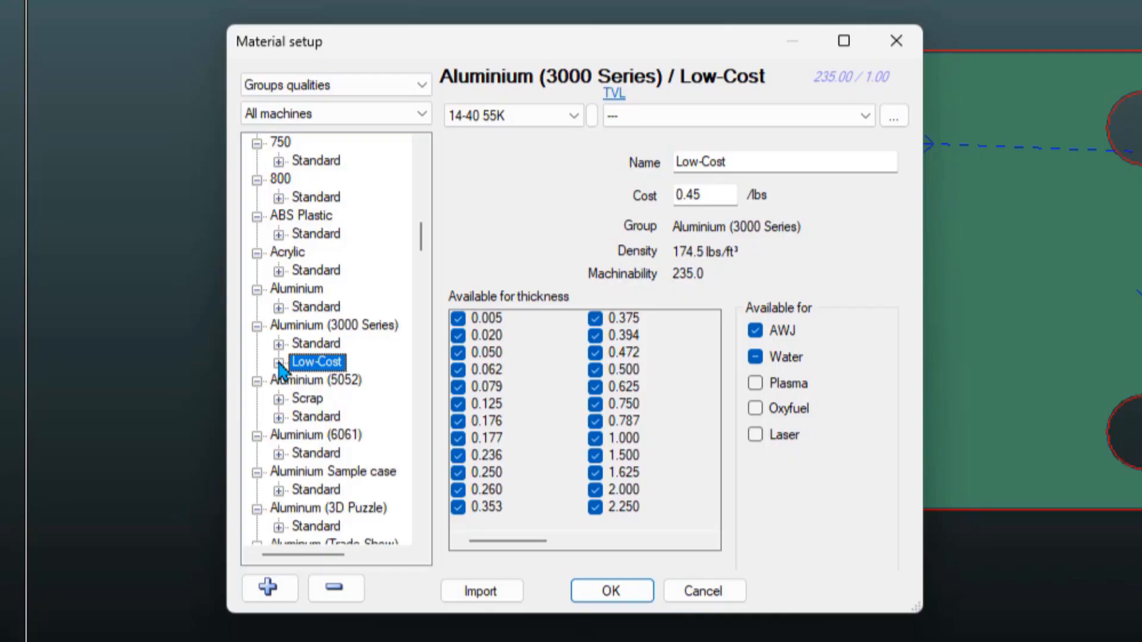
# Set the cost of the Low-Cost quality to 0.20 per pound.
pyautogui.click(717, 195)
pyautogui.hotkey('ctrl', 'a')
pyautogui.write('.')
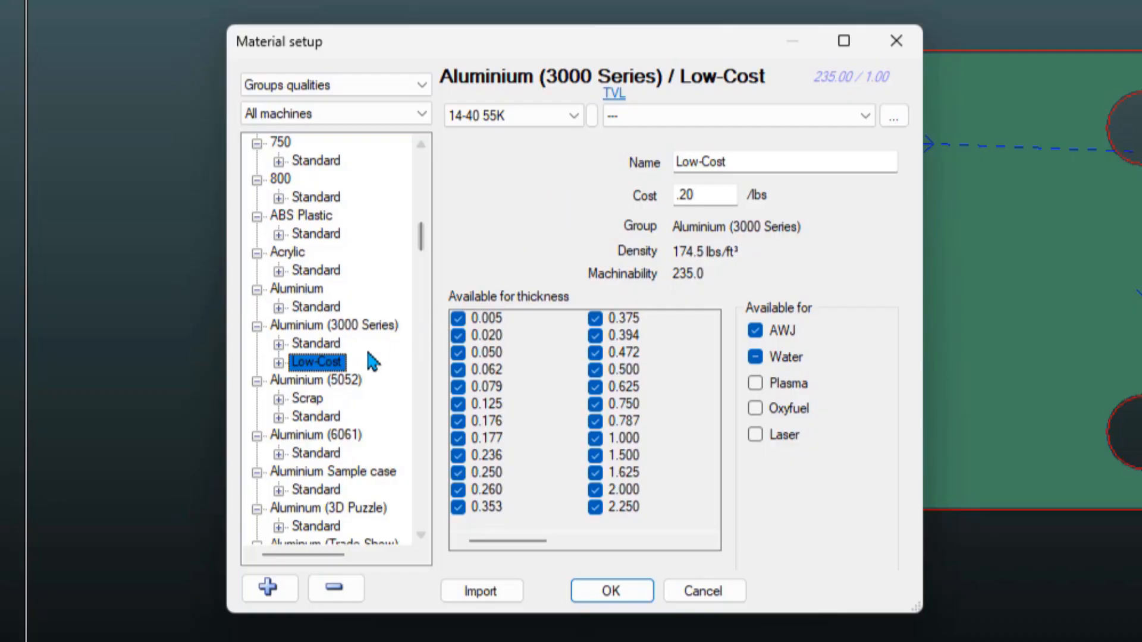
# Examine the AWJ cutting settings of the 0.250 in thickness under the Low-Cost quality.
pyautogui.click(278, 363)
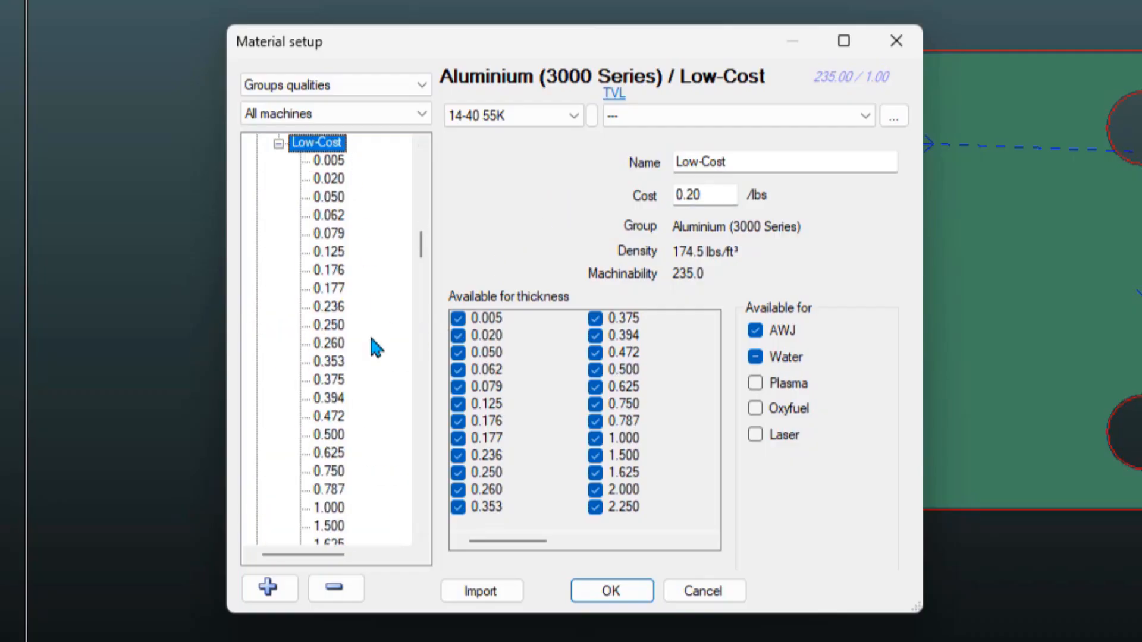
pyautogui.click(330, 332)
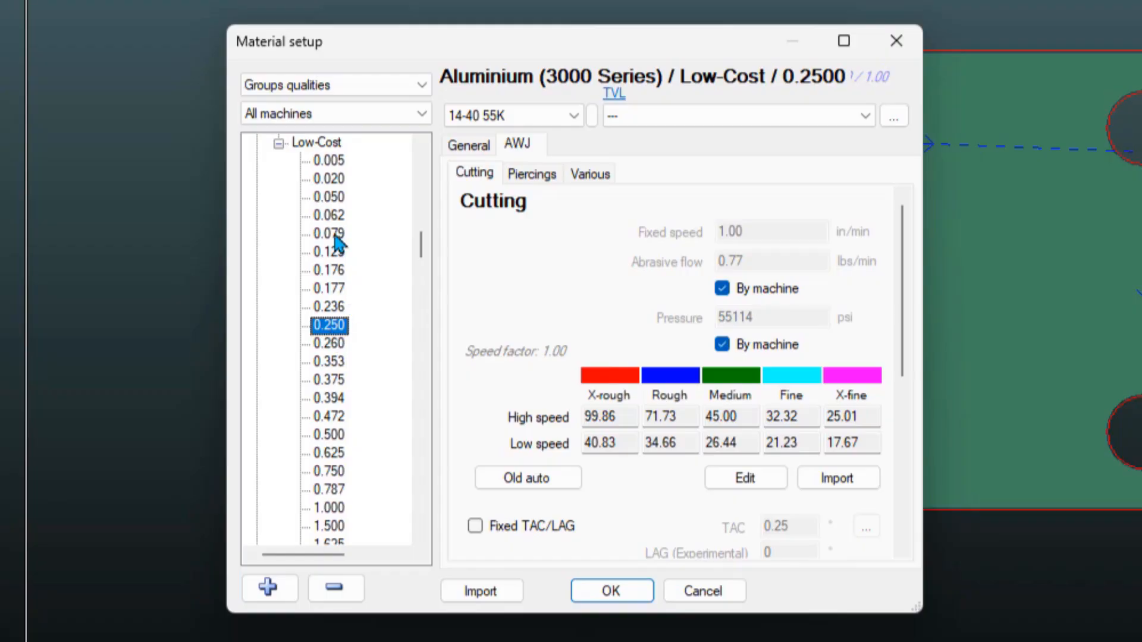
pyautogui.click(315, 145)
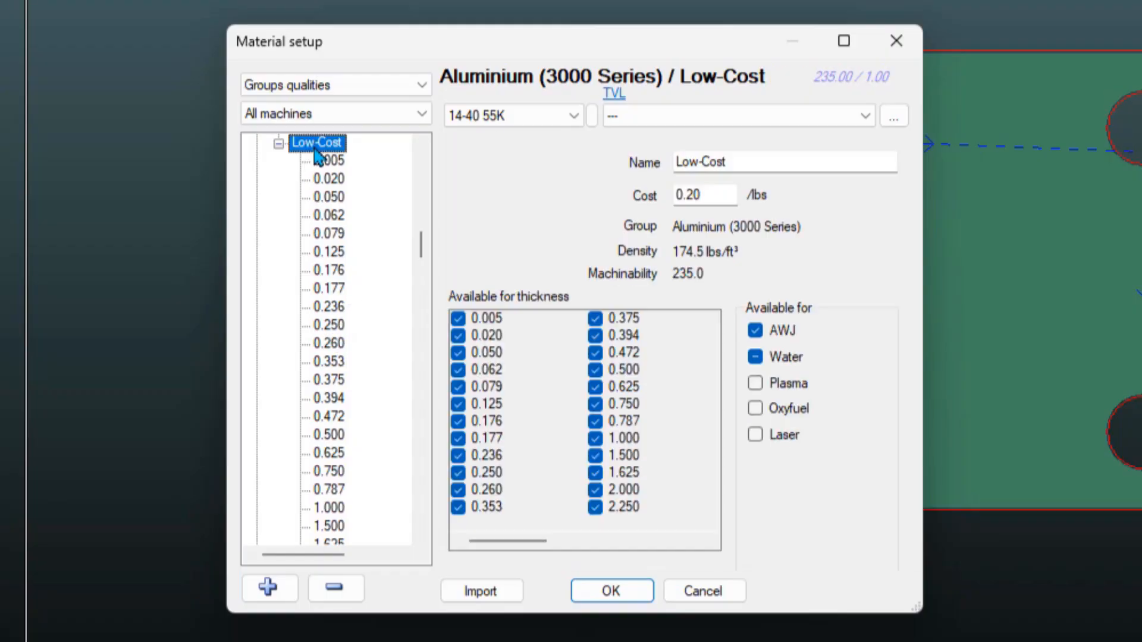
pyautogui.click(337, 327)
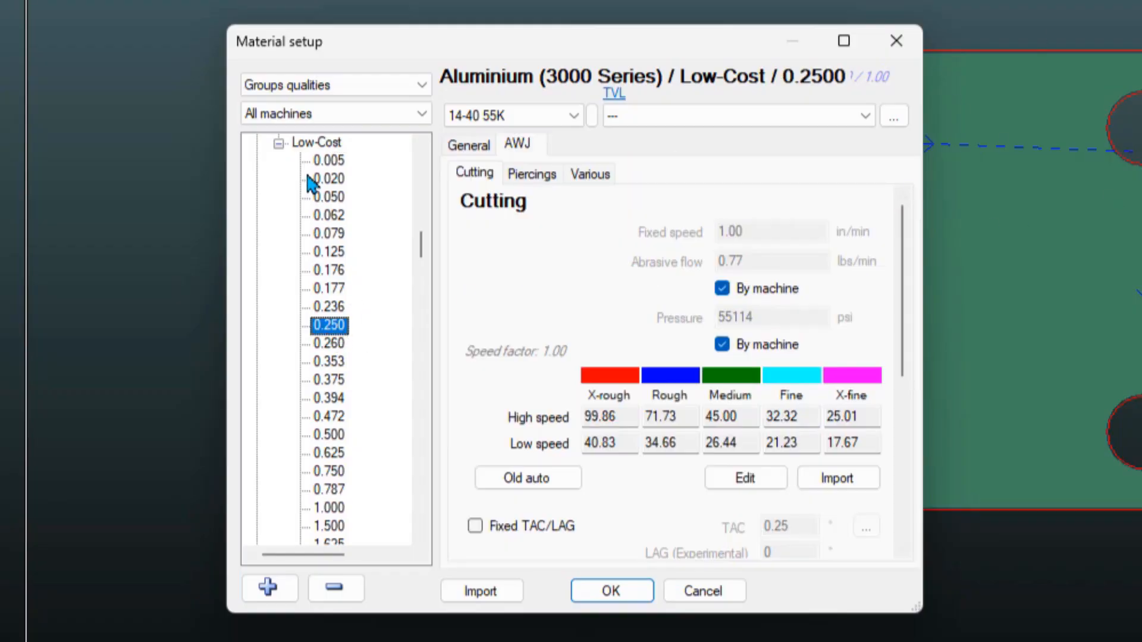
pyautogui.scroll(2, 332, 226)
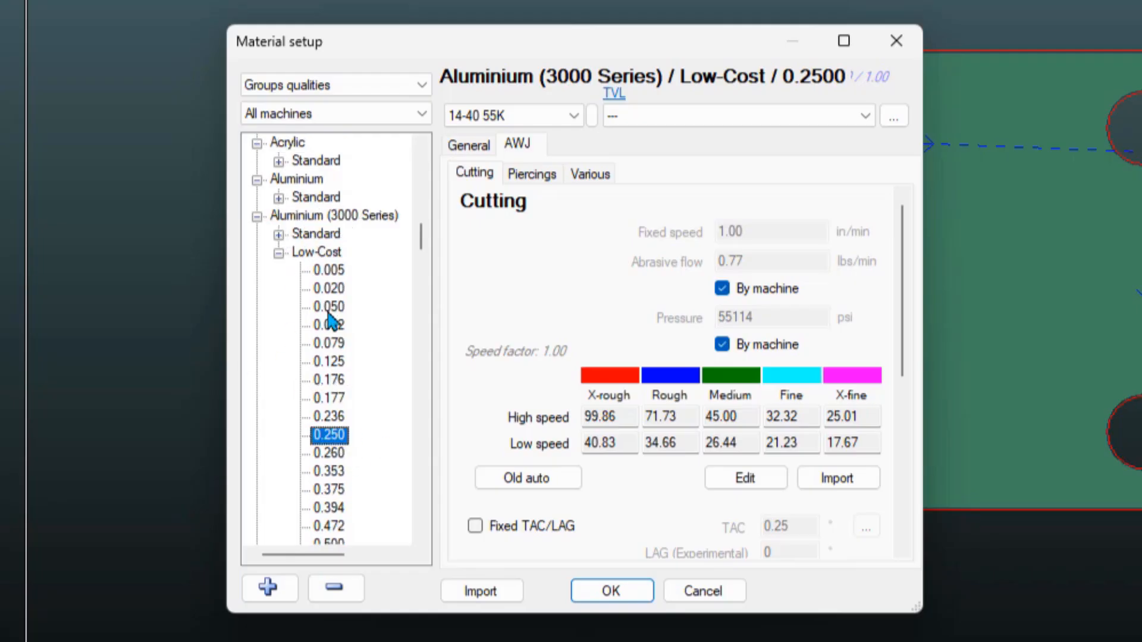
# Accept the material setup and select the Low-Cost quality of Aluminium (3000 Series) for the drawing.
pyautogui.click(612, 591)
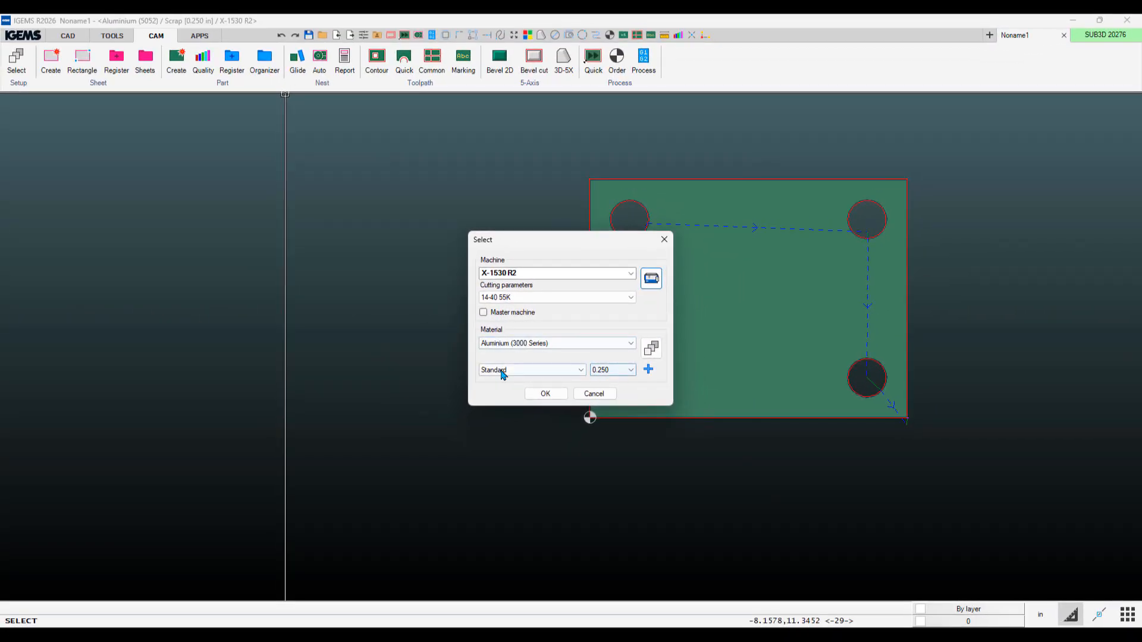
pyautogui.click(490, 372)
pyautogui.click(489, 382)
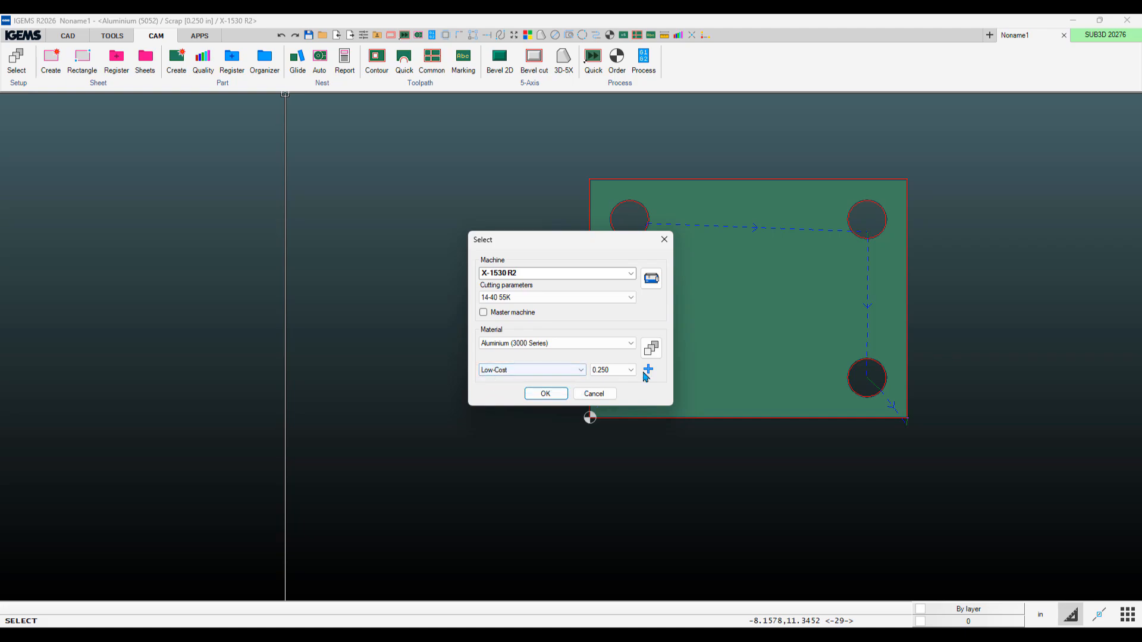
pyautogui.click(545, 394)
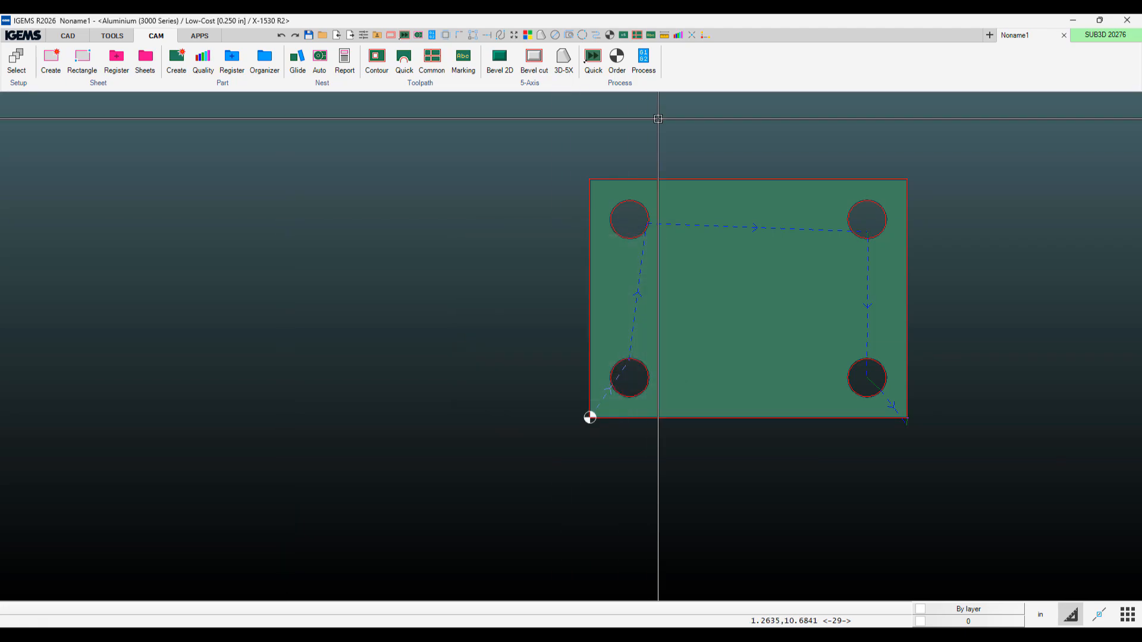
# Run a cost estimate on the plate with its four holes, accepting the default machine options and custom information.
pyautogui.click(623, 85)
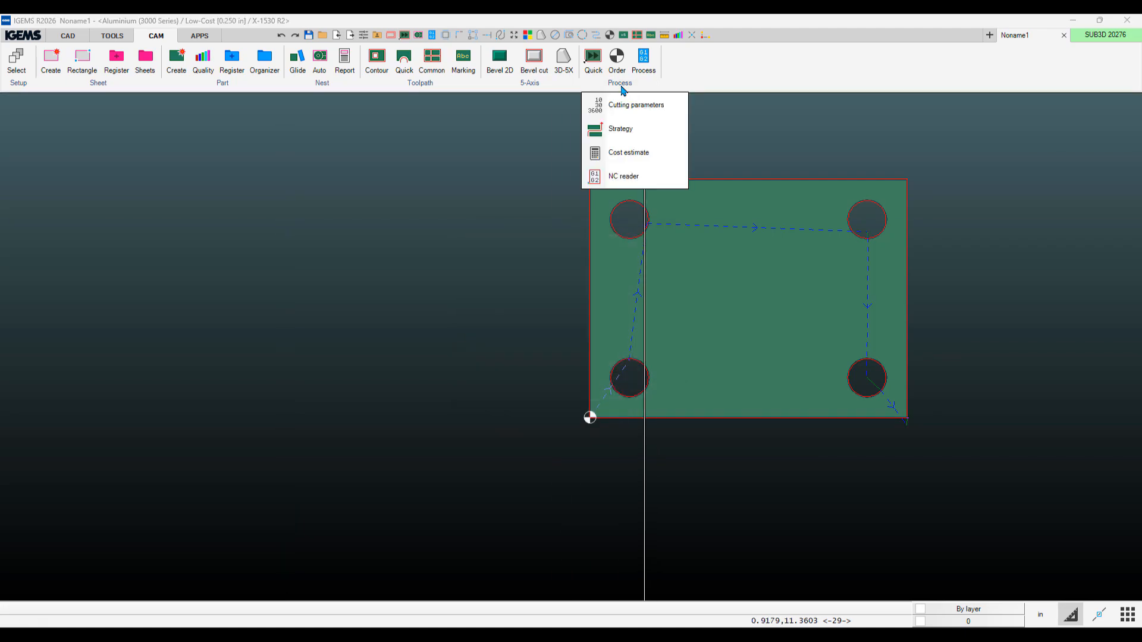
pyautogui.click(621, 156)
pyautogui.click(546, 153)
pyautogui.click(996, 450)
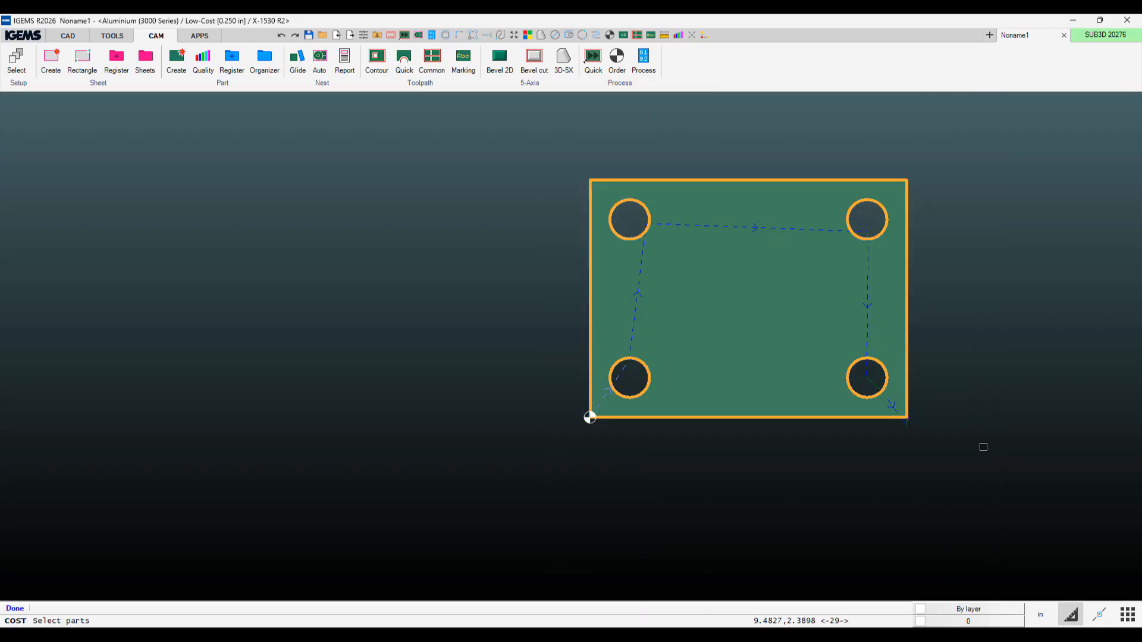
pyautogui.rightClick(982, 447)
pyautogui.click(552, 451)
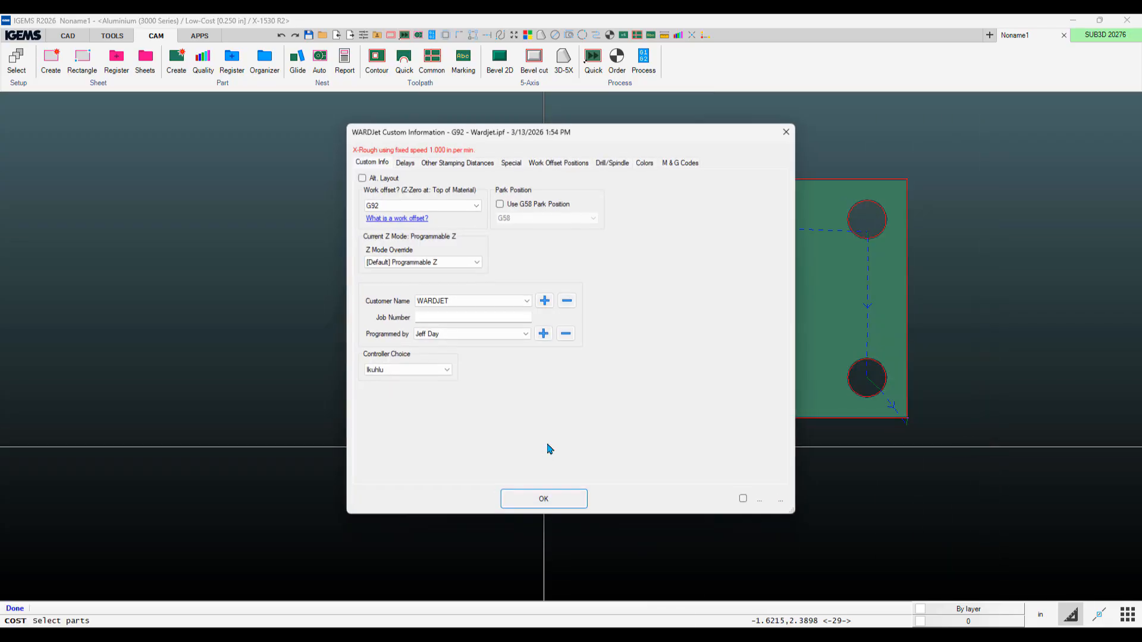
pyautogui.click(540, 501)
pyautogui.click(558, 403)
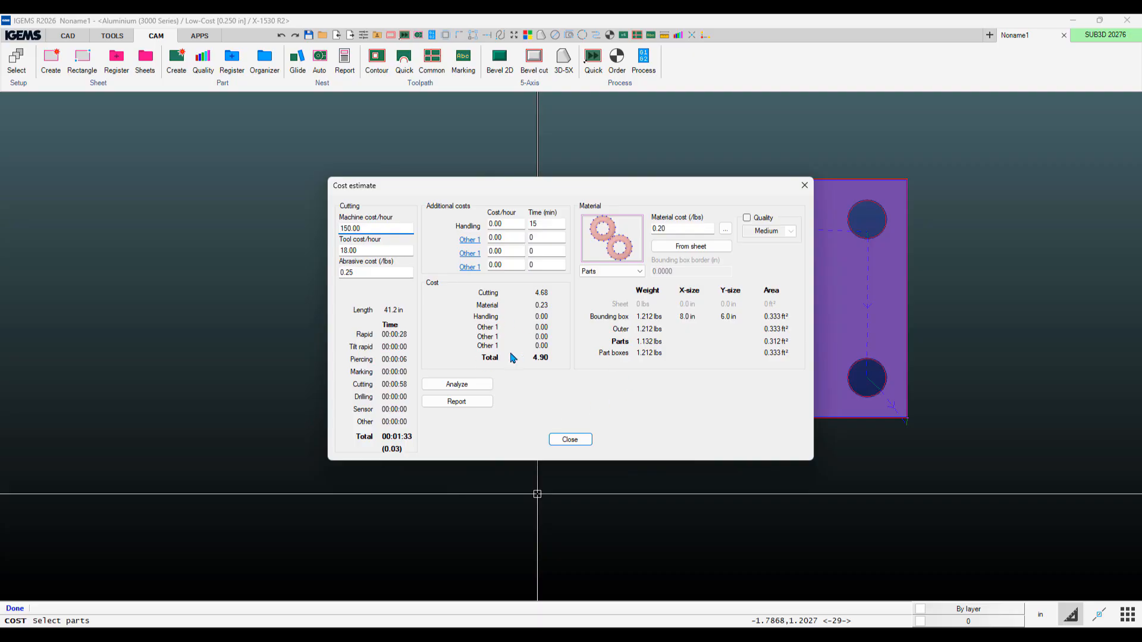
# Check the material cost and the calculation basis choices in the cost estimate, keep Parts, and close the estimate.
pyautogui.doubleClick(685, 230)
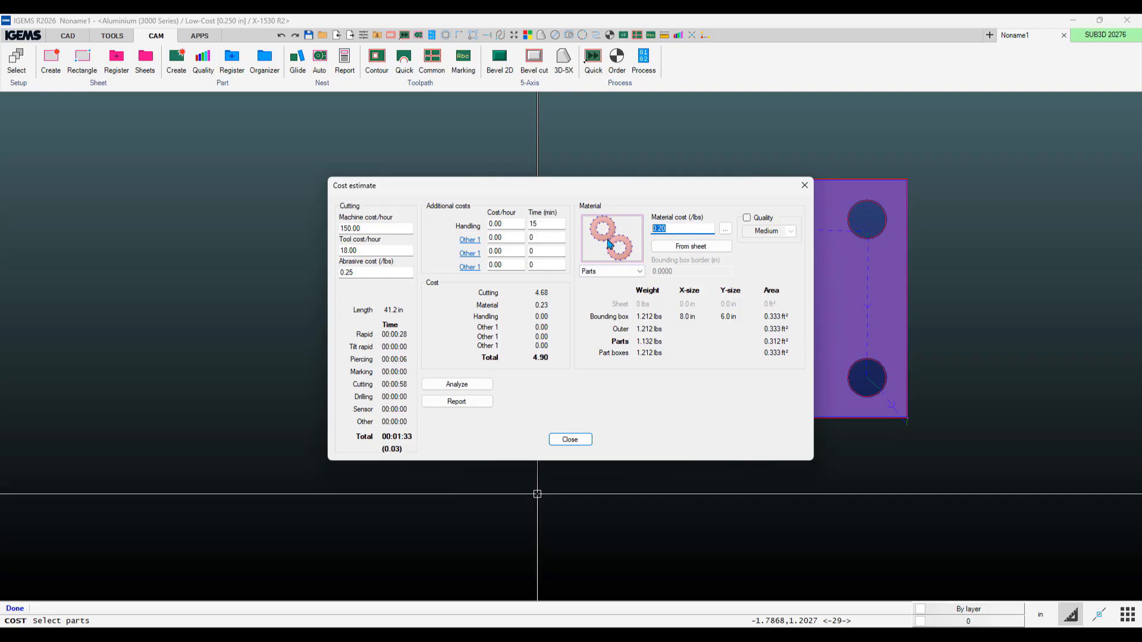
pyautogui.click(617, 272)
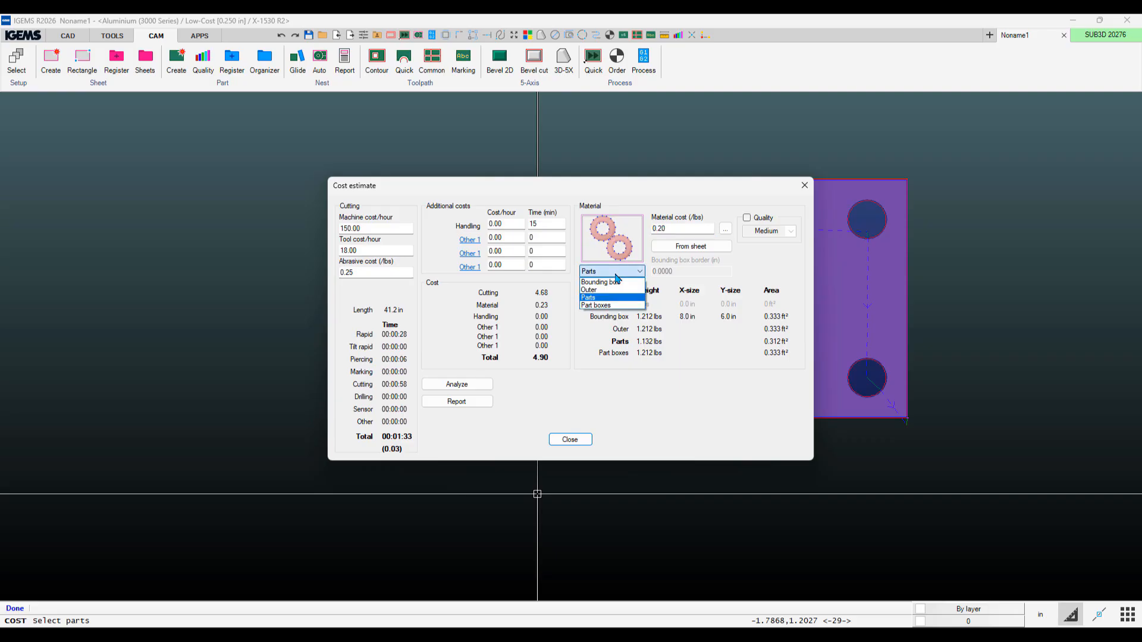
pyautogui.click(616, 274)
pyautogui.click(570, 439)
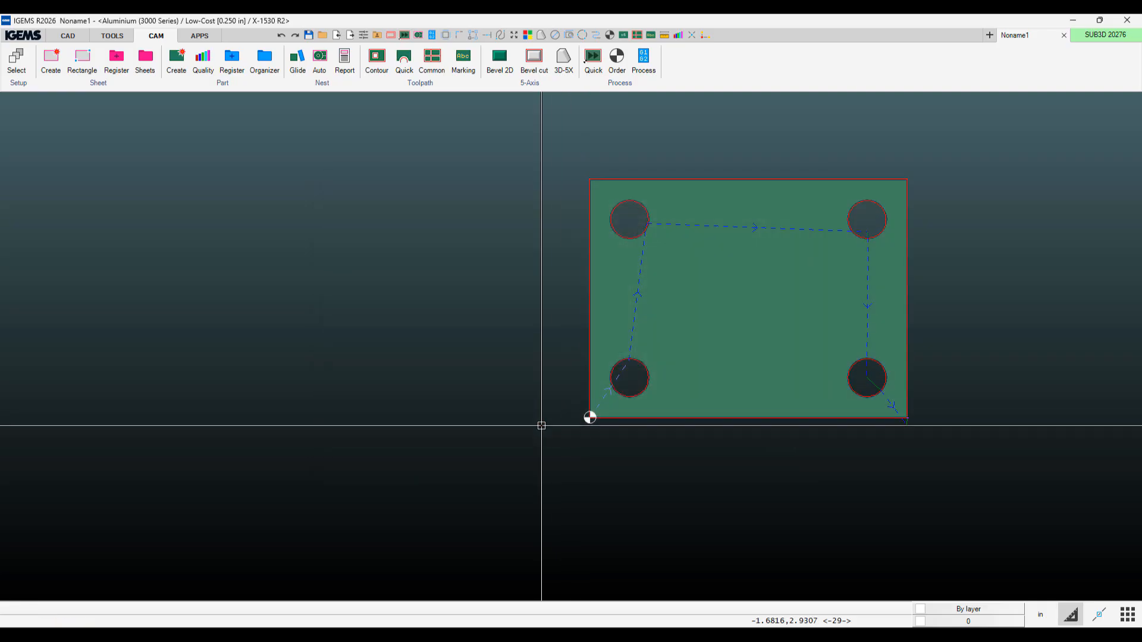
# Switch the selected quality of Aluminium (3000 Series) to Standard.
pyautogui.click(17, 57)
pyautogui.click(489, 367)
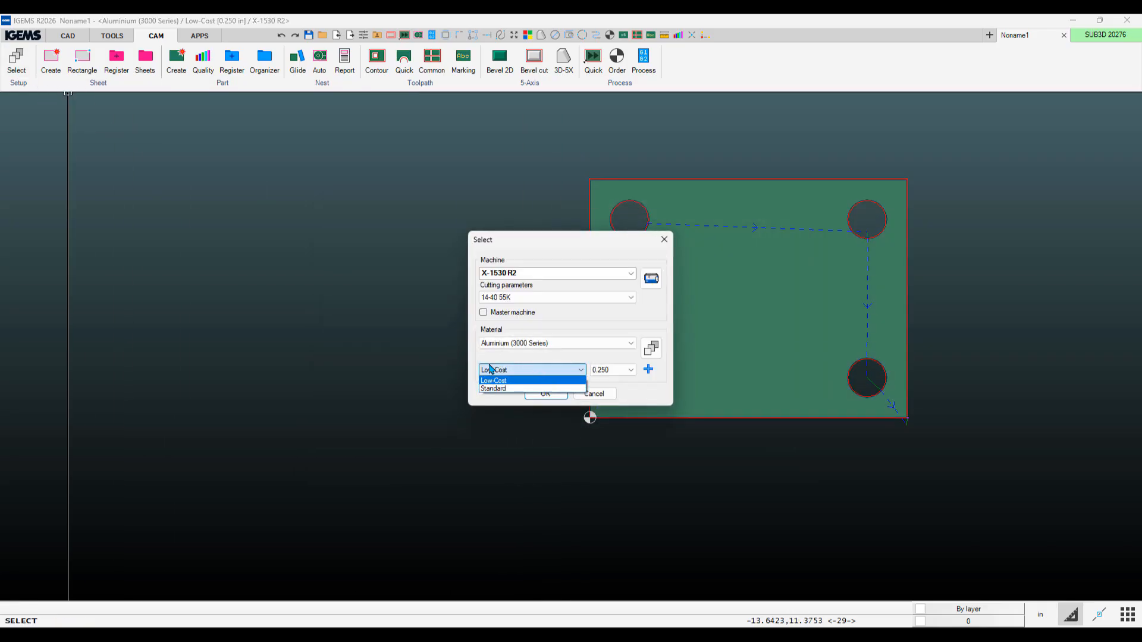
pyautogui.click(493, 388)
pyautogui.click(548, 397)
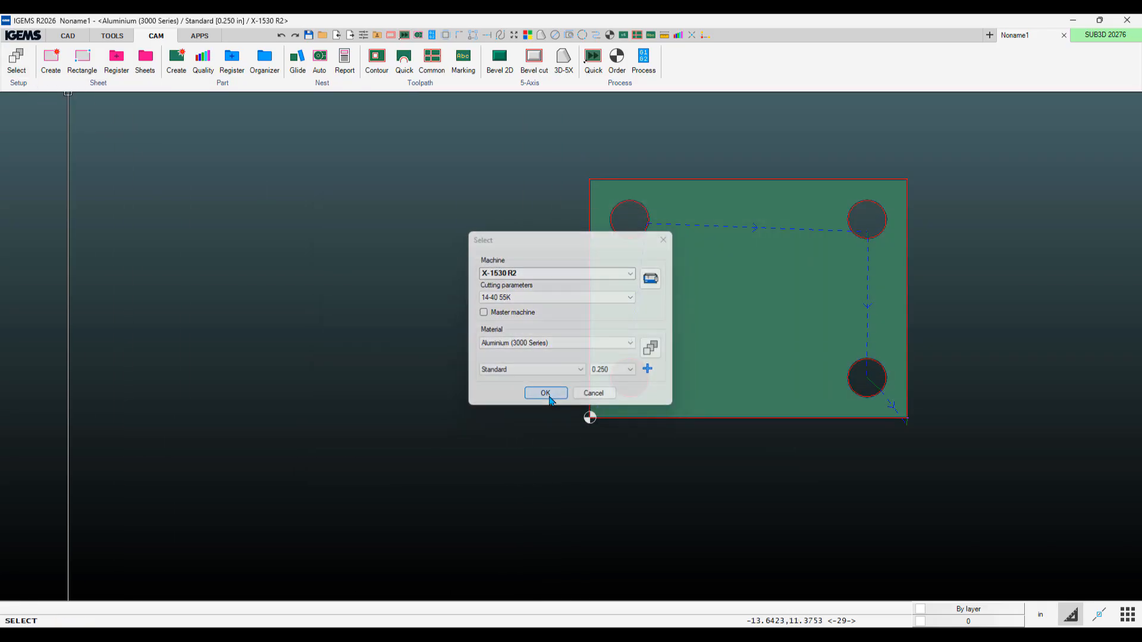
# Run the cost estimate on the plate using the Standard quality, check its material cost, and close the estimate.
pyautogui.click(639, 88)
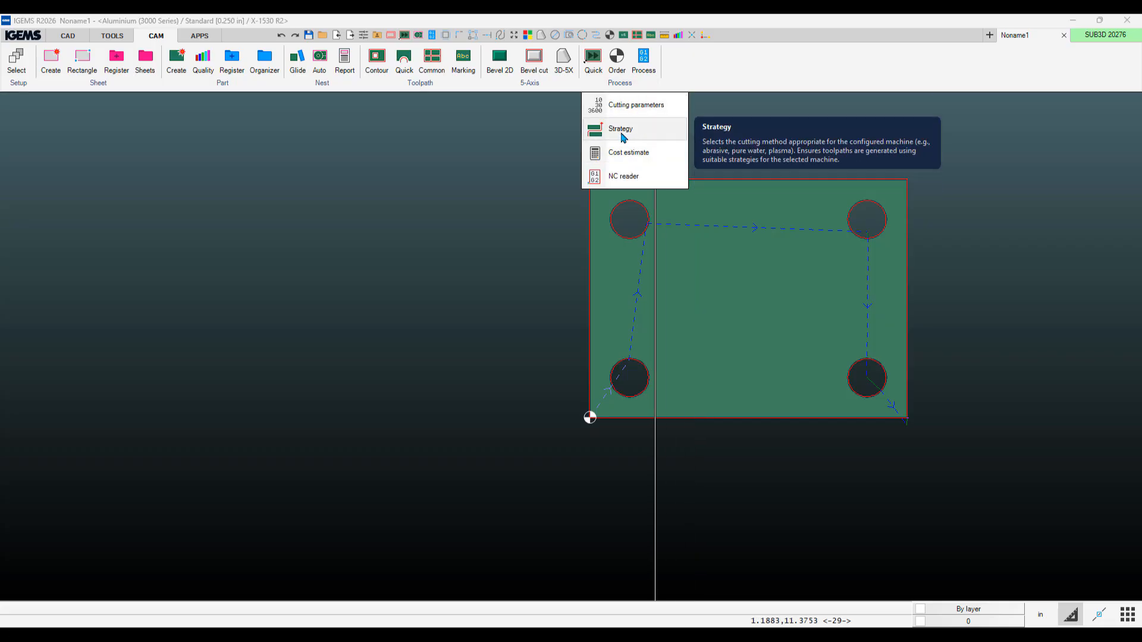
pyautogui.click(608, 153)
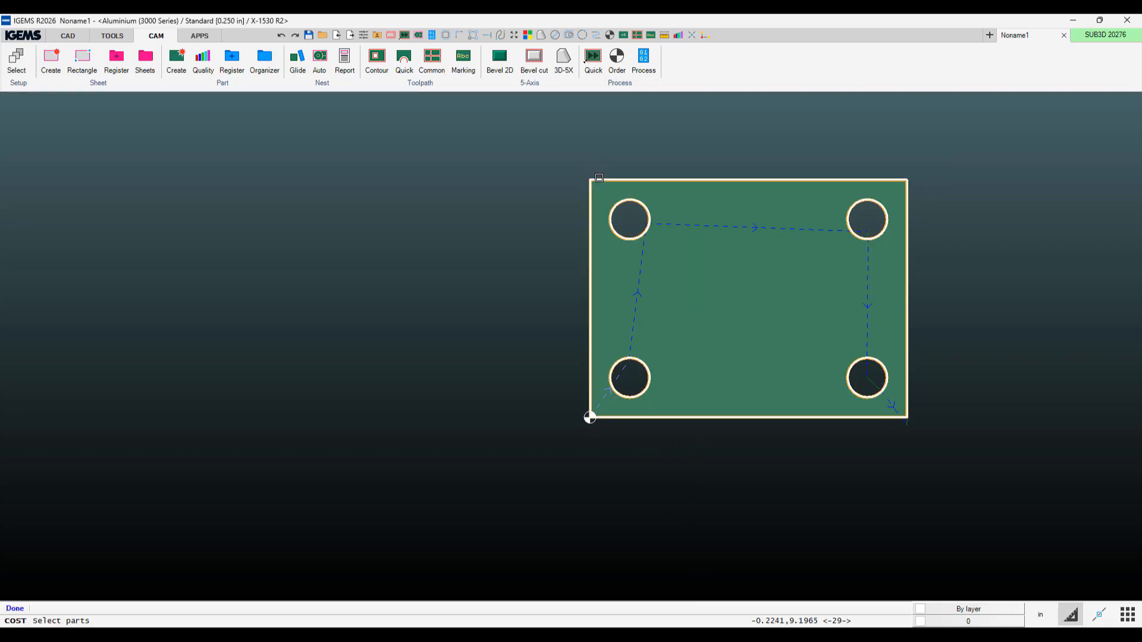
pyautogui.click(599, 178)
pyautogui.click(550, 452)
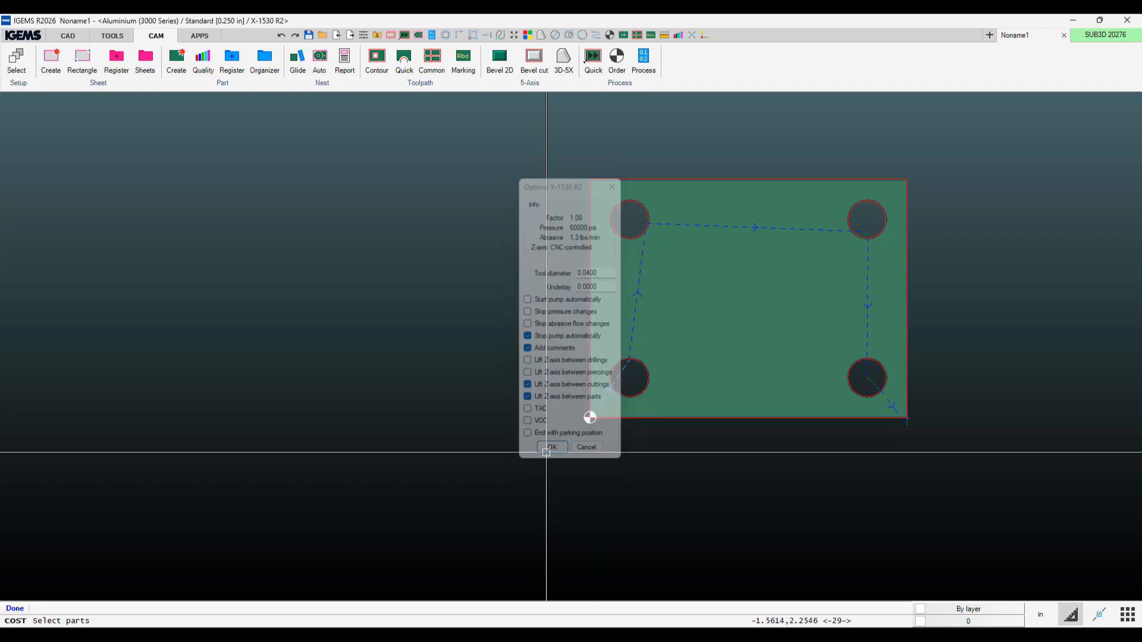
pyautogui.click(538, 499)
pyautogui.click(558, 401)
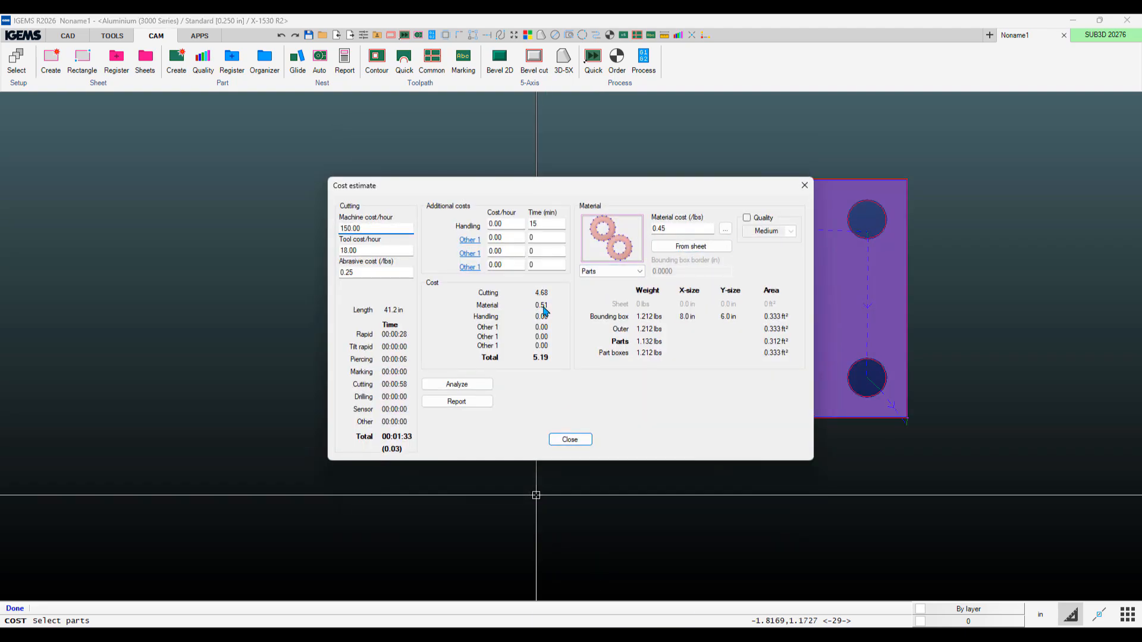
pyautogui.moveTo(683, 229); pyautogui.dragTo(622, 232)
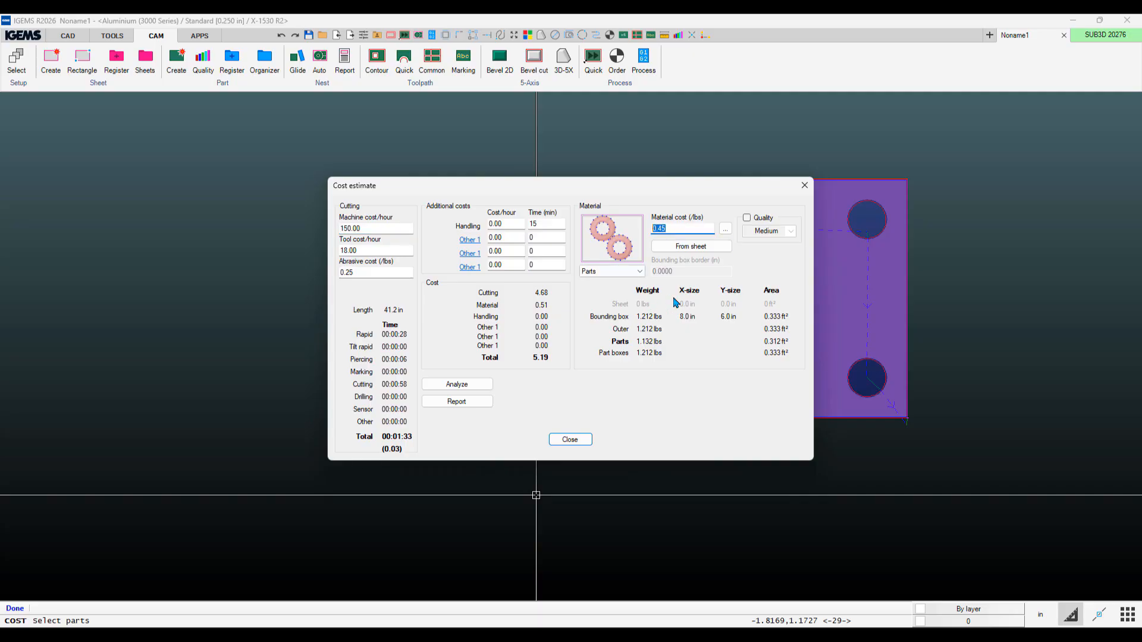
pyautogui.click(568, 439)
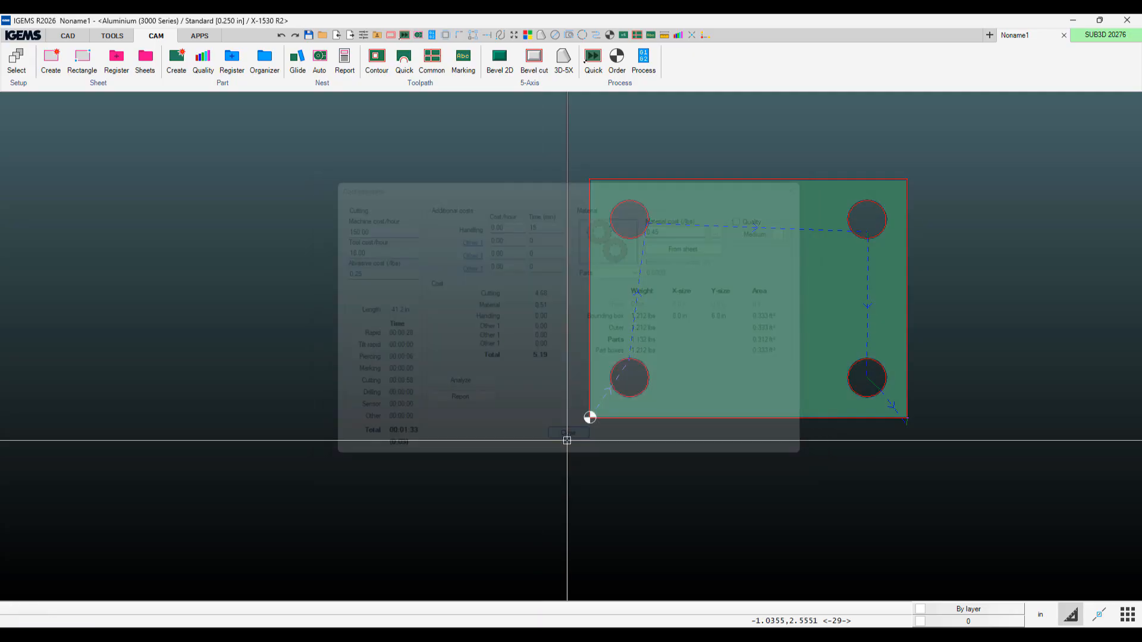
# Keep the Standard quality in the machine and material selection, open the material setup, and check the cost of Aluminium (3000 Series) Standard.
pyautogui.click(16, 65)
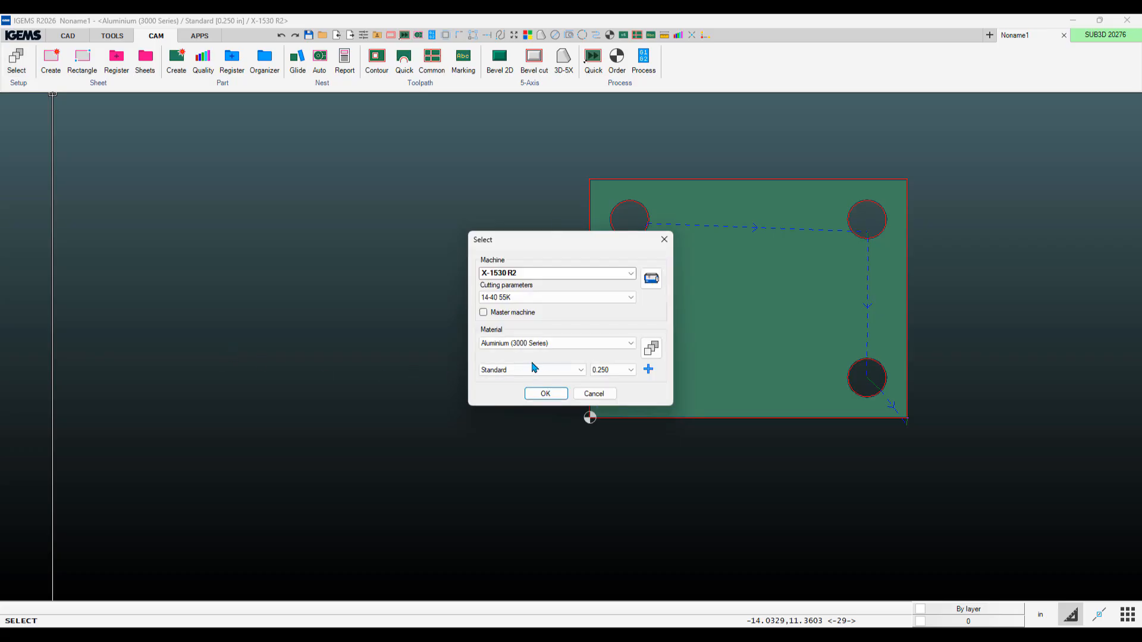
pyautogui.click(535, 368)
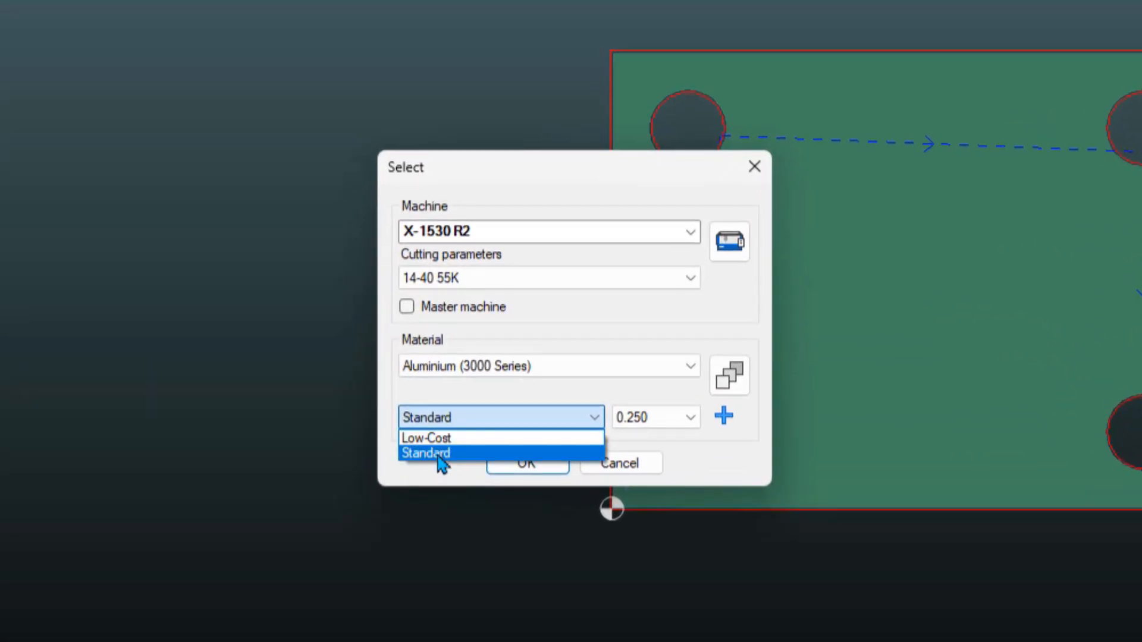
pyautogui.click(464, 428)
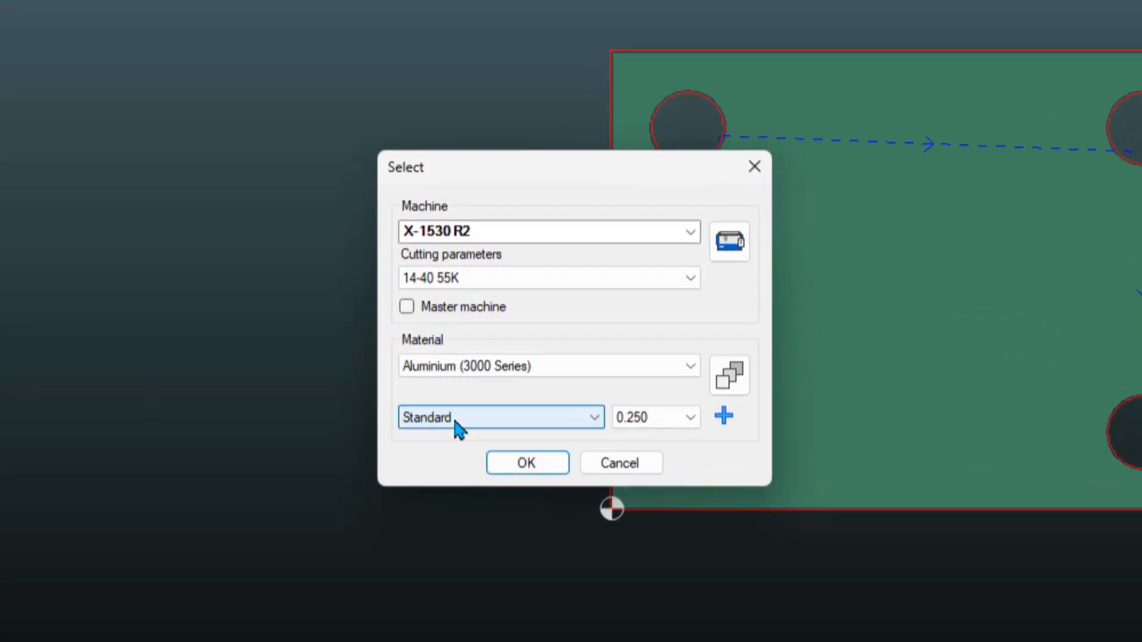
pyautogui.click(729, 380)
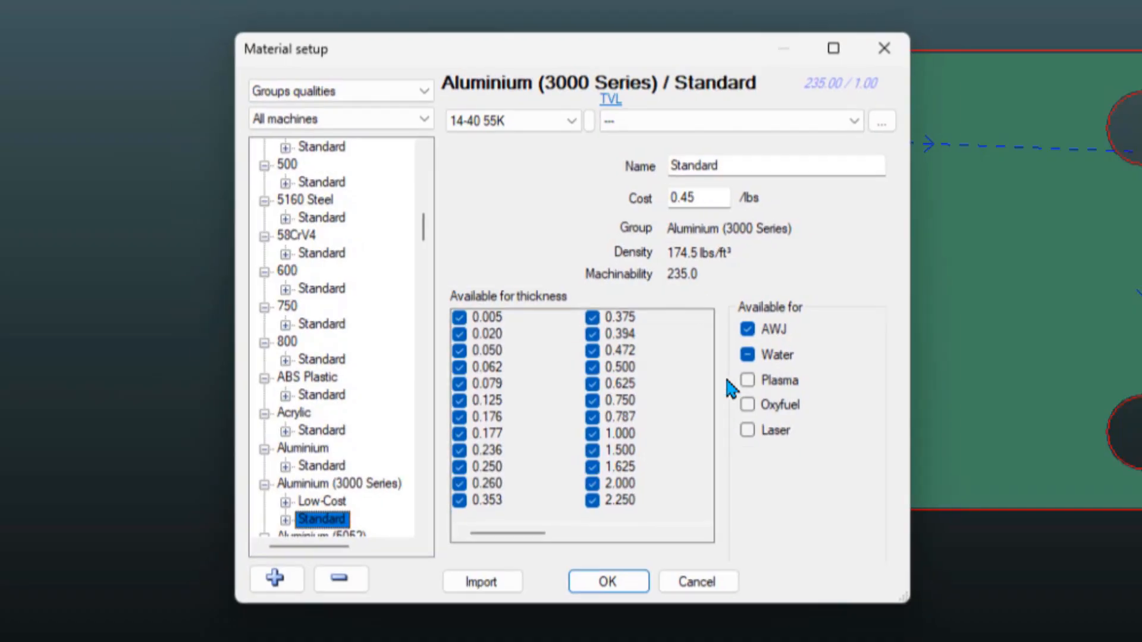
pyautogui.scroll(-1, 381, 398)
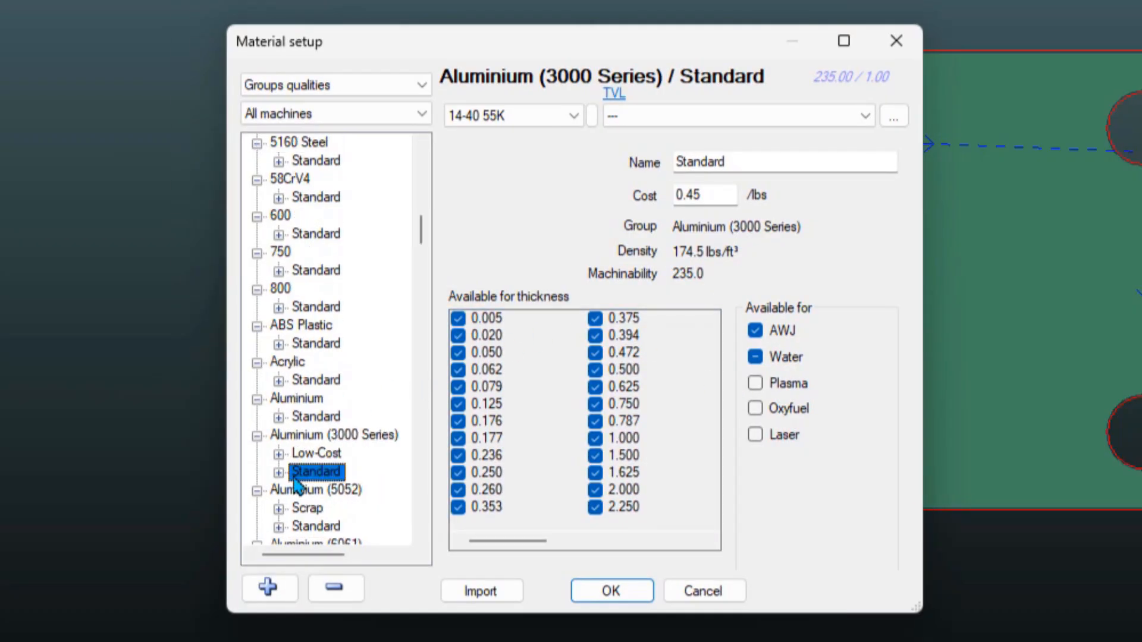
pyautogui.moveTo(716, 194); pyautogui.dragTo(633, 201)
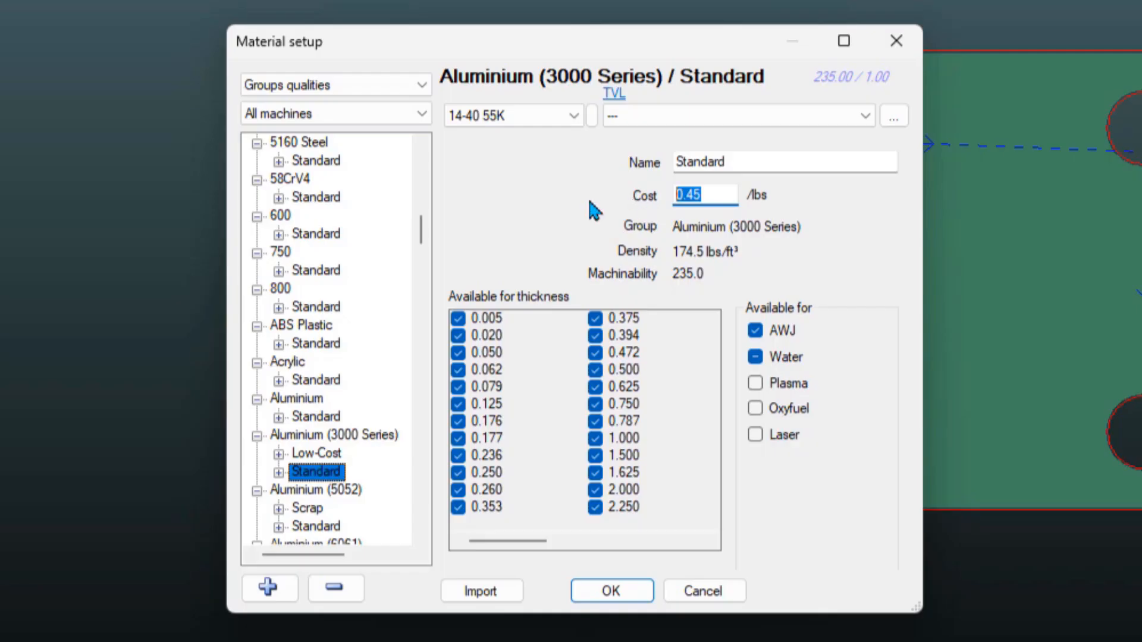
# Group the material list by thickness and look at the thicknesses under Aluminium (3000 Series).
pyautogui.click(418, 87)
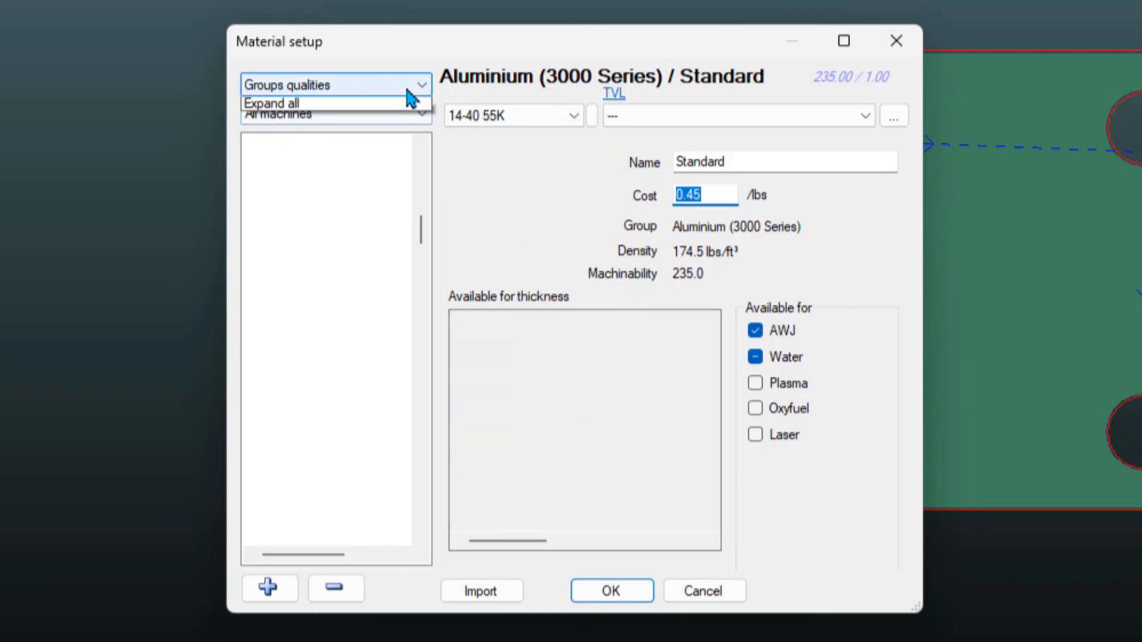
pyautogui.click(316, 136)
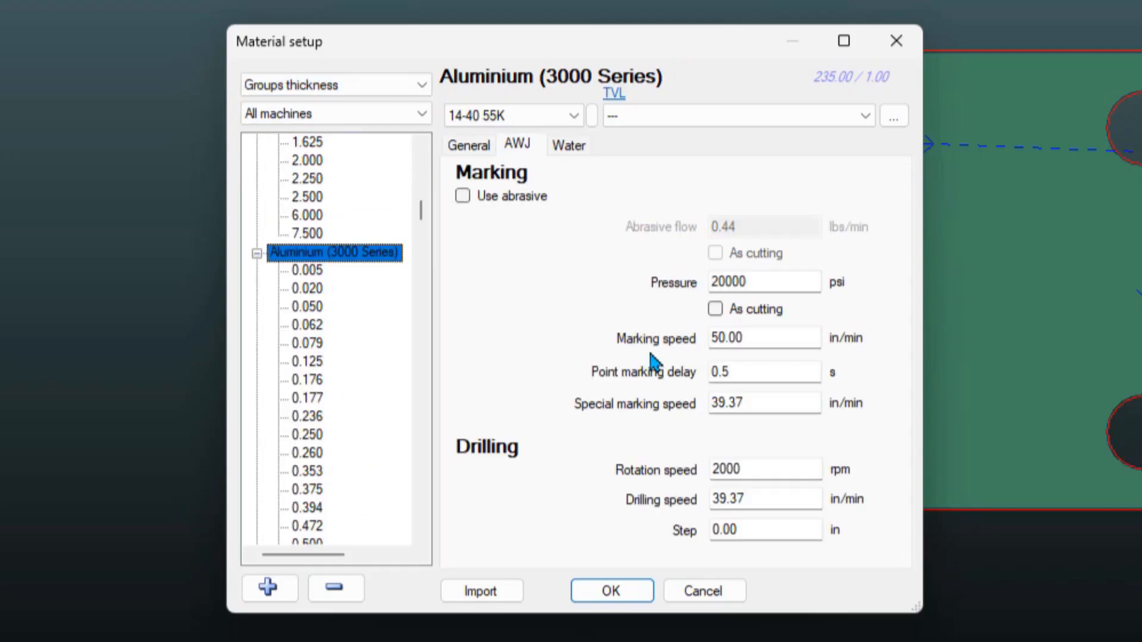
pyautogui.click(304, 269)
pyautogui.click(308, 255)
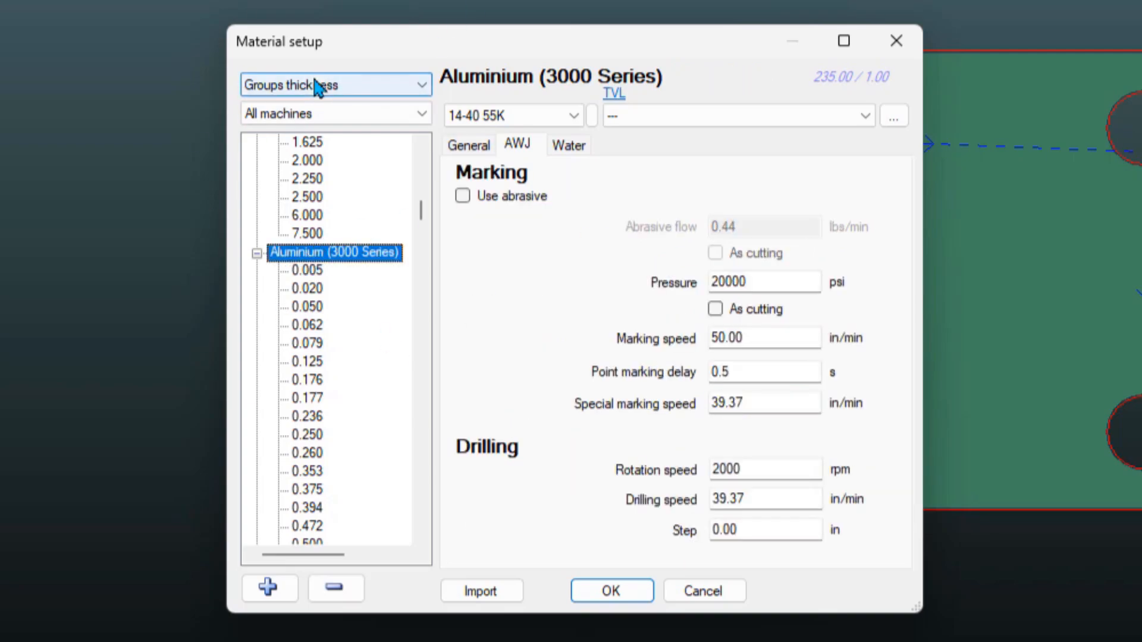
# Return the material list to Groups qualities and check the cost of the Standard quality under Aluminium (3000 Series).
pyautogui.click(384, 84)
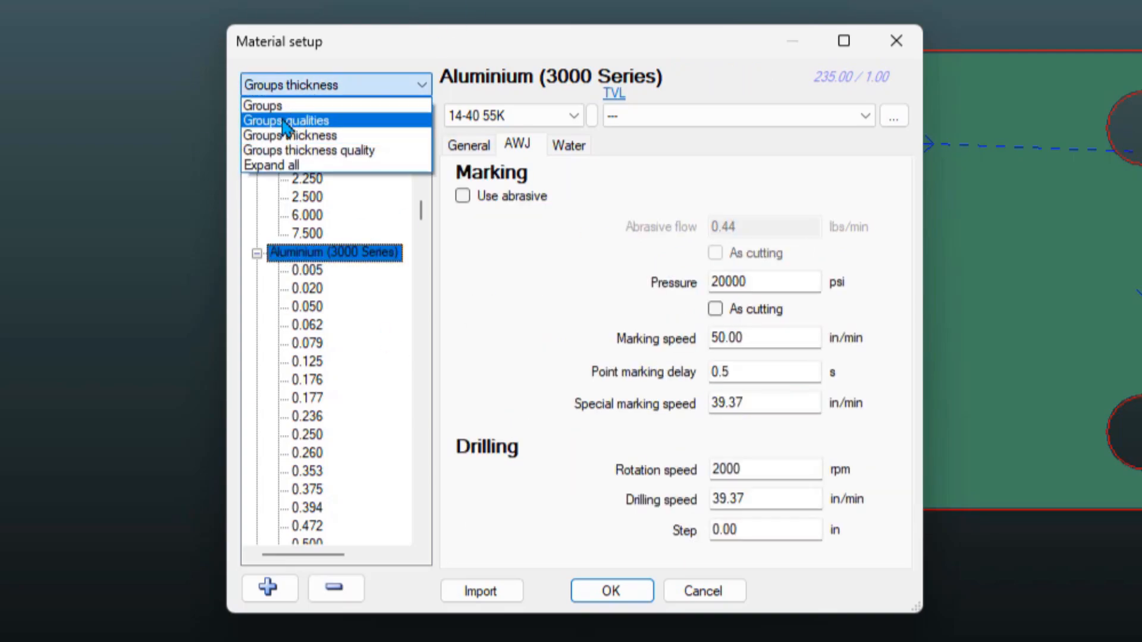
pyautogui.click(289, 120)
pyautogui.scroll(3, 351, 199)
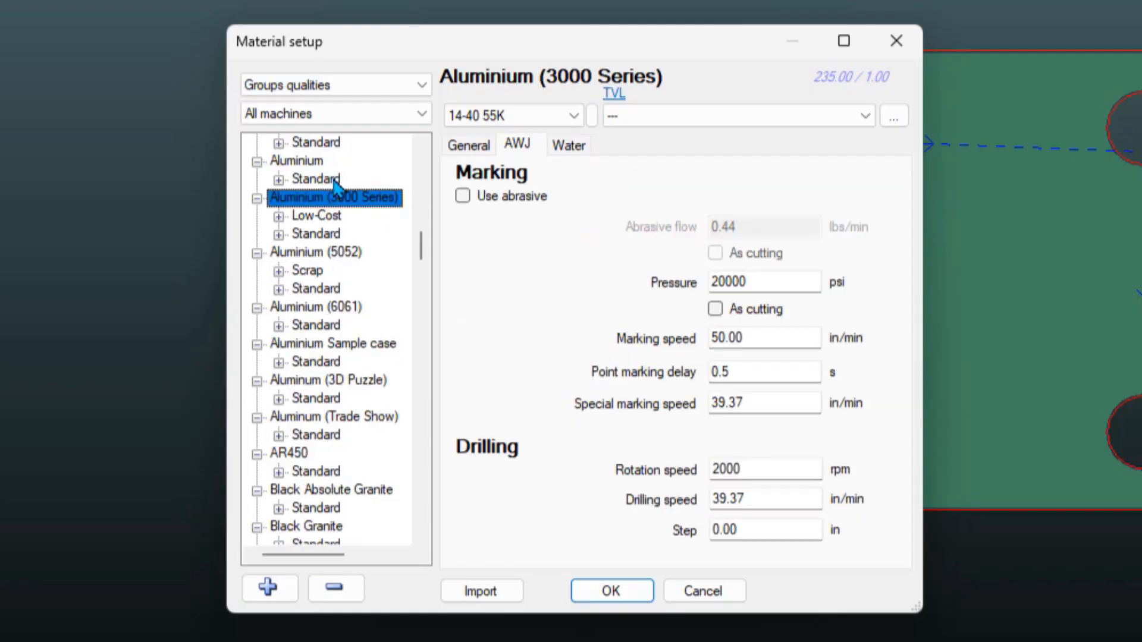
pyautogui.click(330, 343)
pyautogui.doubleClick(702, 199)
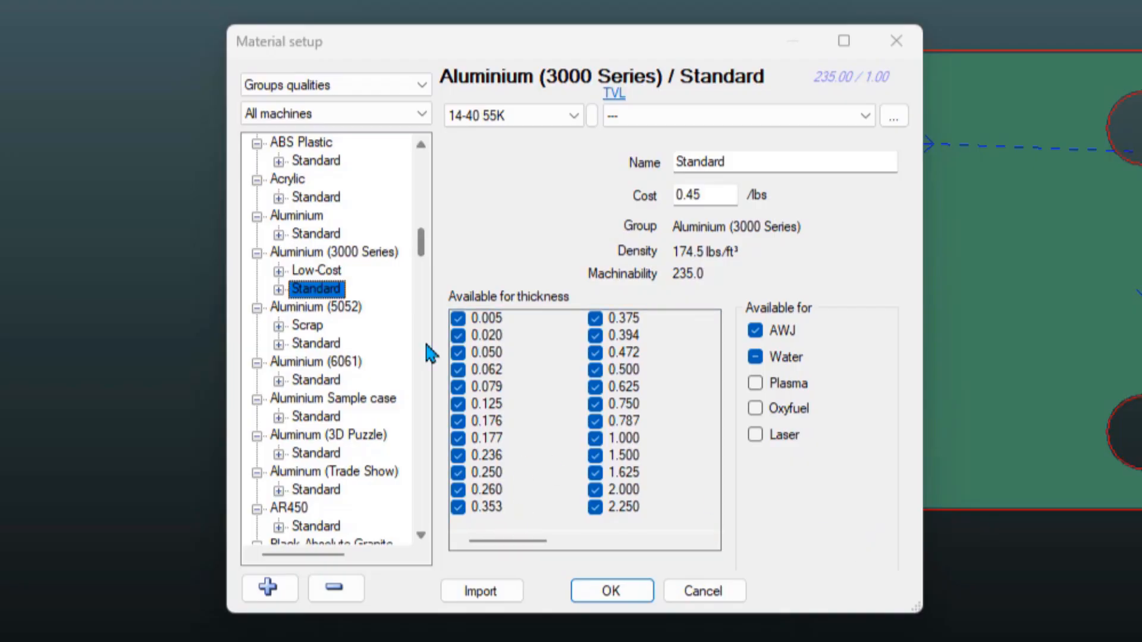
# Switch the material list to Groups thickness and view the cutting data for the 0.005 thickness of Aluminium (3000 Series).
pyautogui.click(396, 87)
pyautogui.click(285, 137)
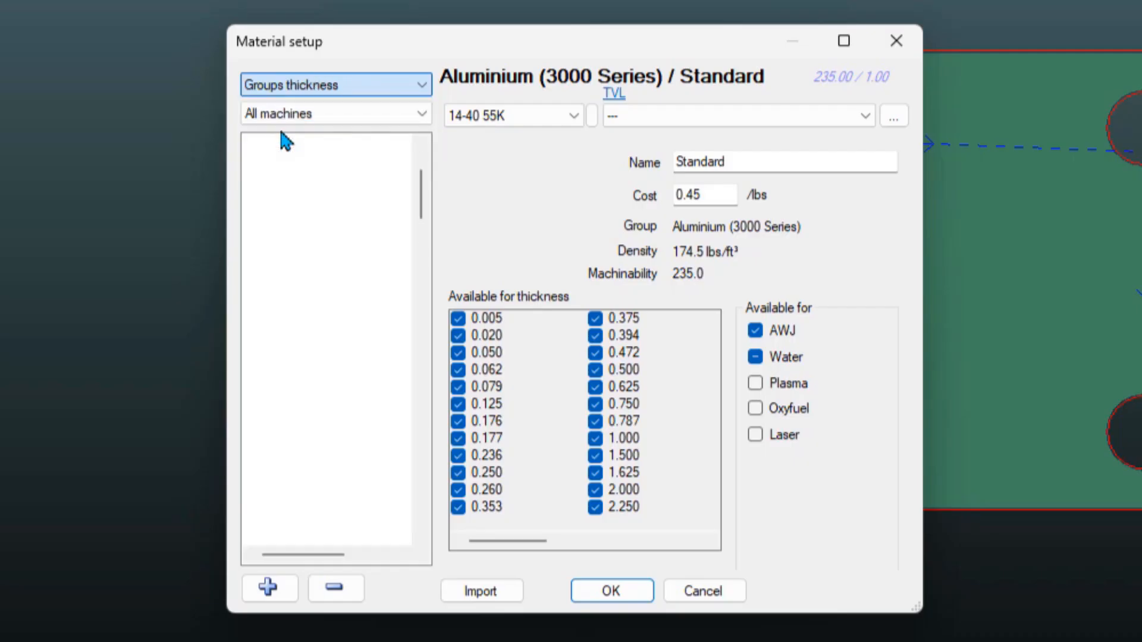
pyautogui.scroll(1, 348, 276)
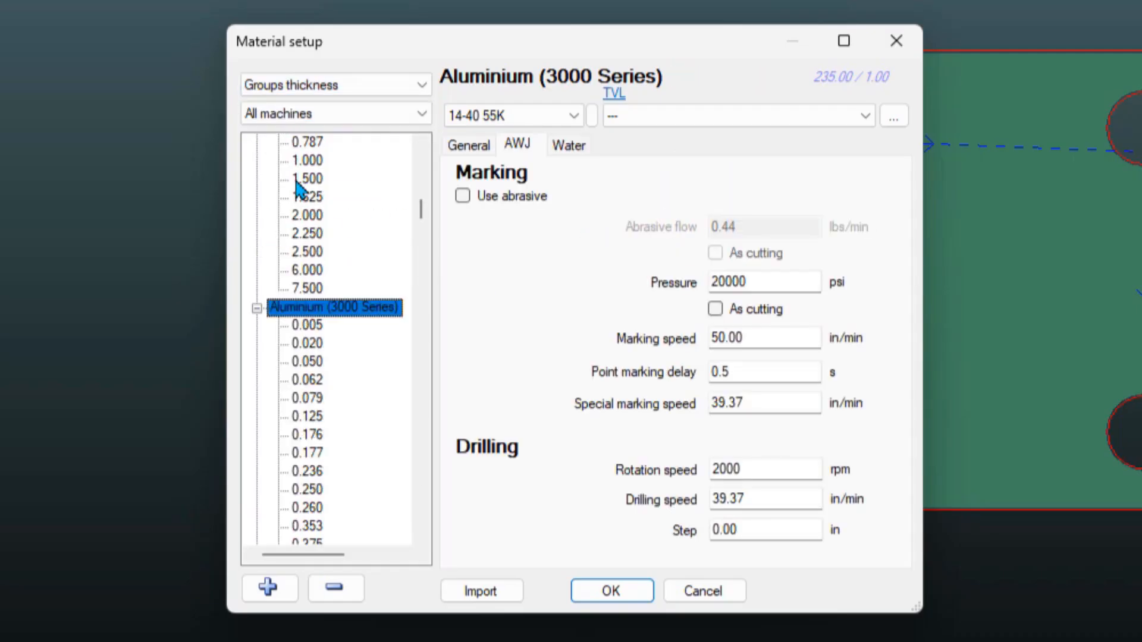
pyautogui.scroll(2, 358, 354)
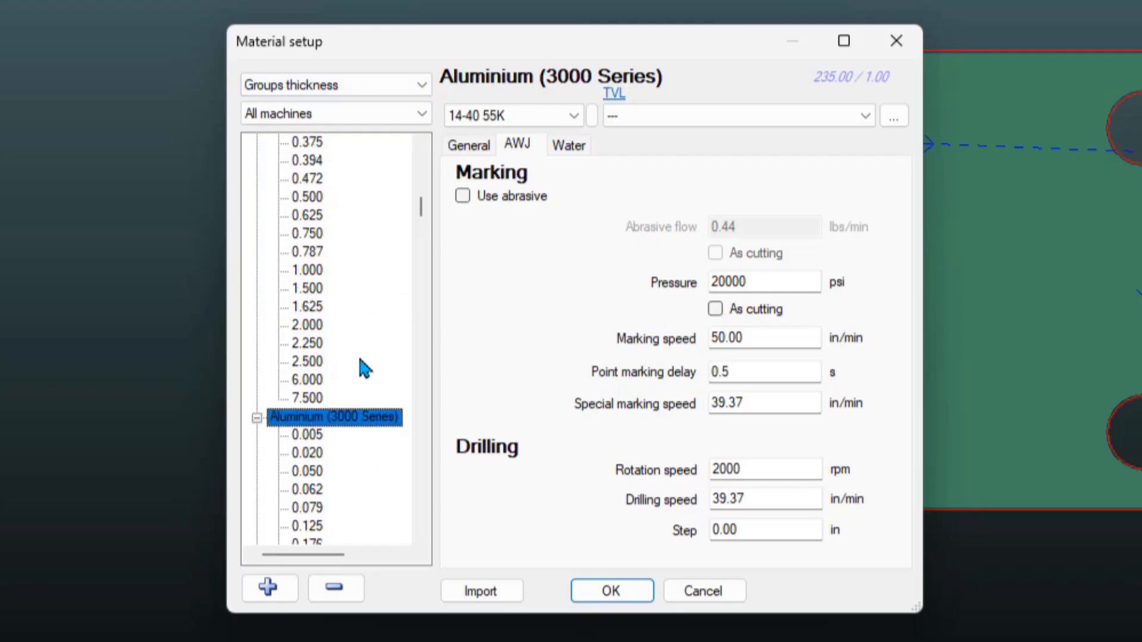
pyautogui.scroll(-2, 363, 346)
pyautogui.click(309, 327)
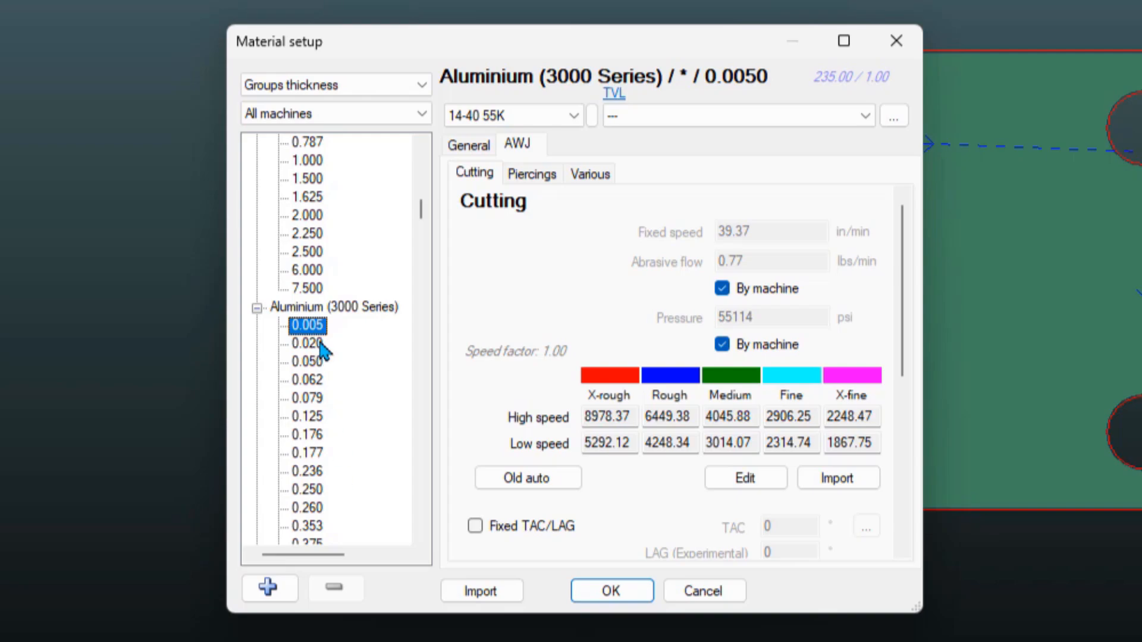
# Switch the list to Groups qualities and delete the 0.005 thickness from the Low-Cost quality of Aluminium (3000 Series).
pyautogui.click(314, 90)
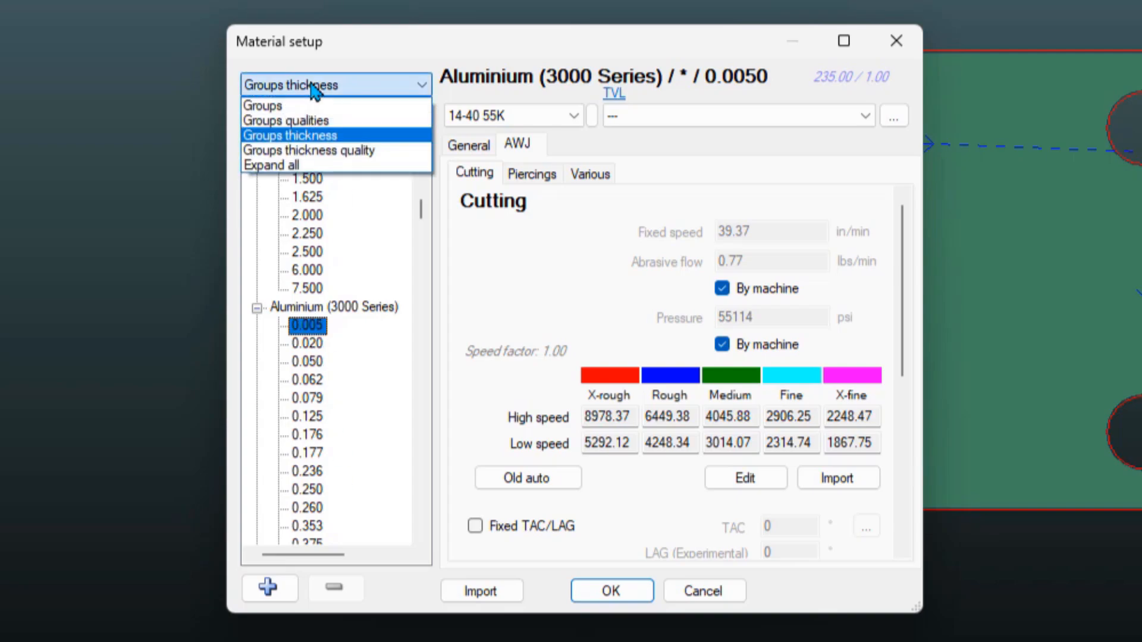
pyautogui.click(291, 122)
pyautogui.scroll(3, 378, 308)
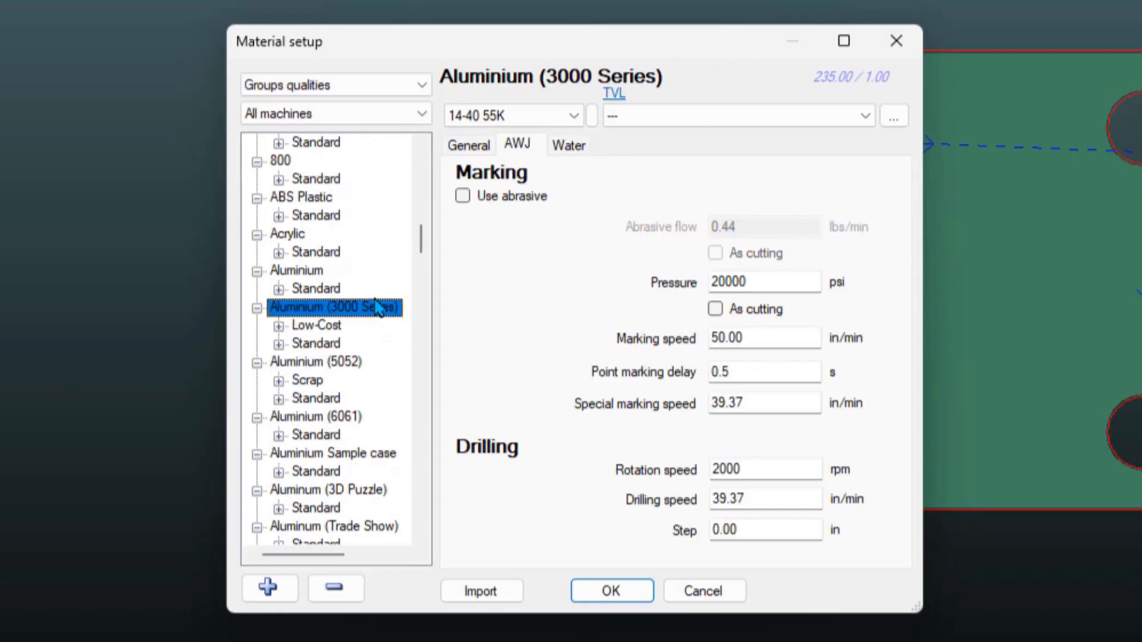
pyautogui.click(279, 326)
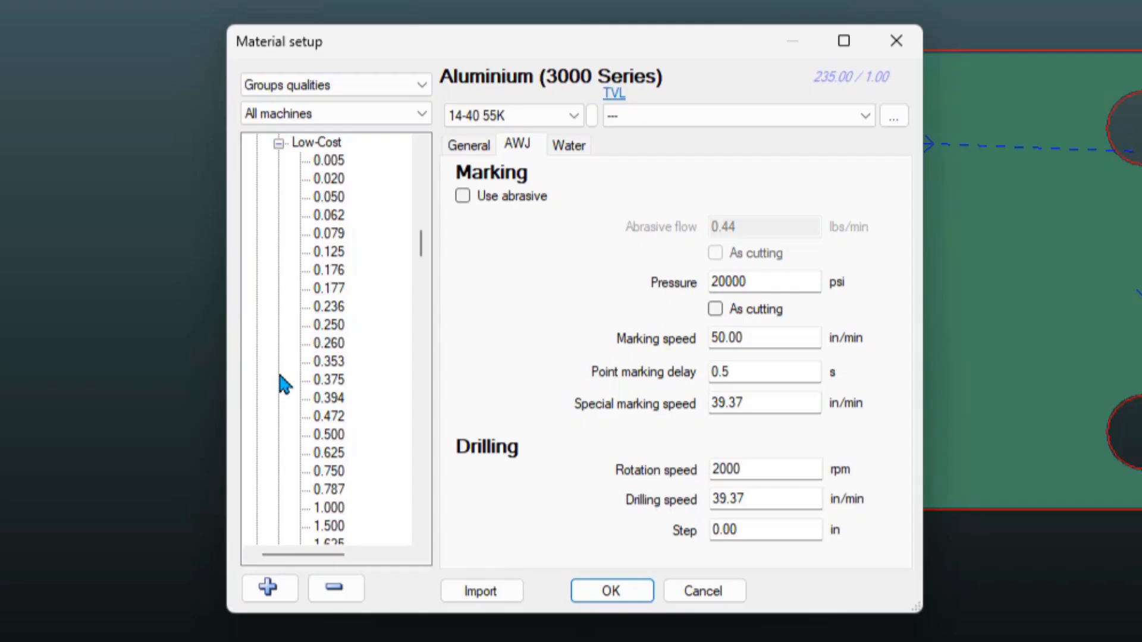
pyautogui.click(329, 164)
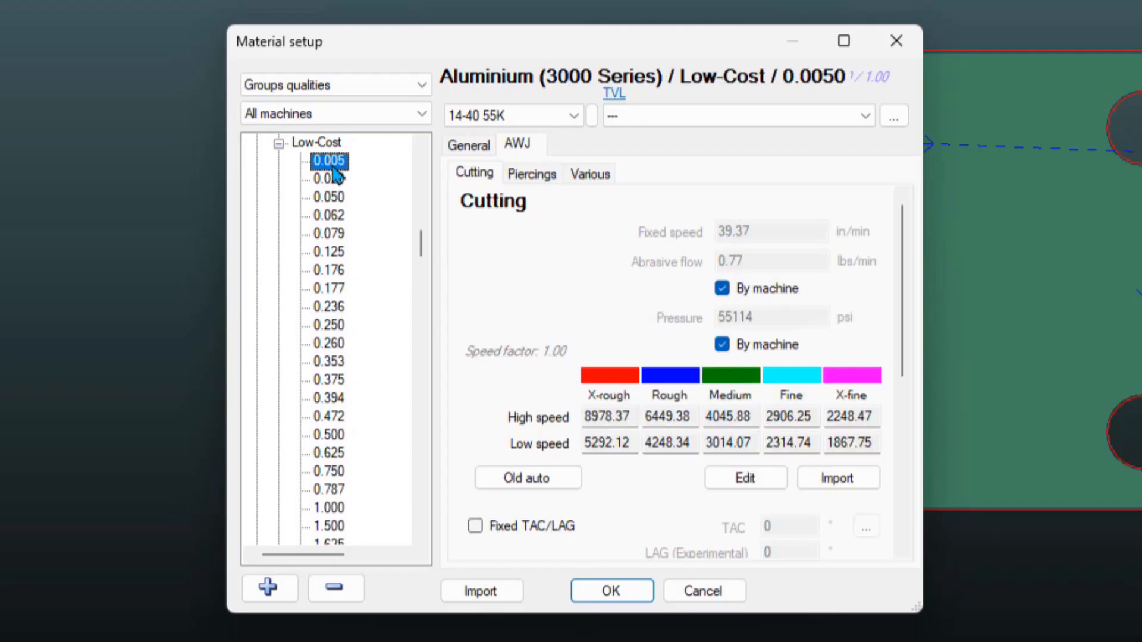
pyautogui.click(334, 589)
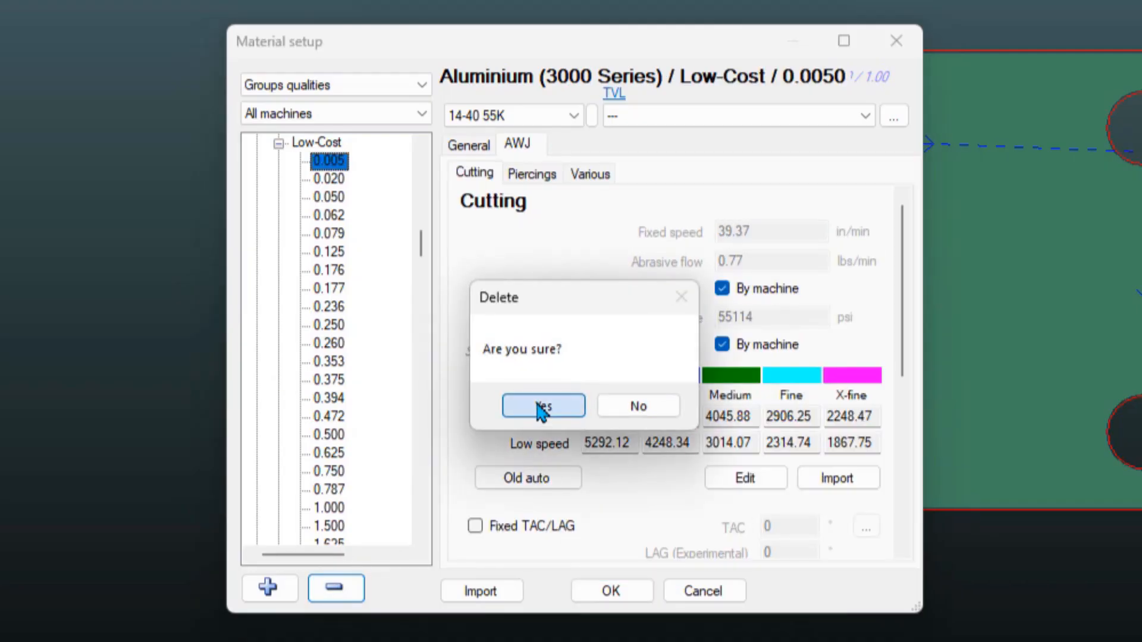
pyautogui.click(543, 409)
# Delete the 0.005 thickness from the Standard quality of Aluminium (3000 Series) and accept the material setup changes.
pyautogui.click(275, 143)
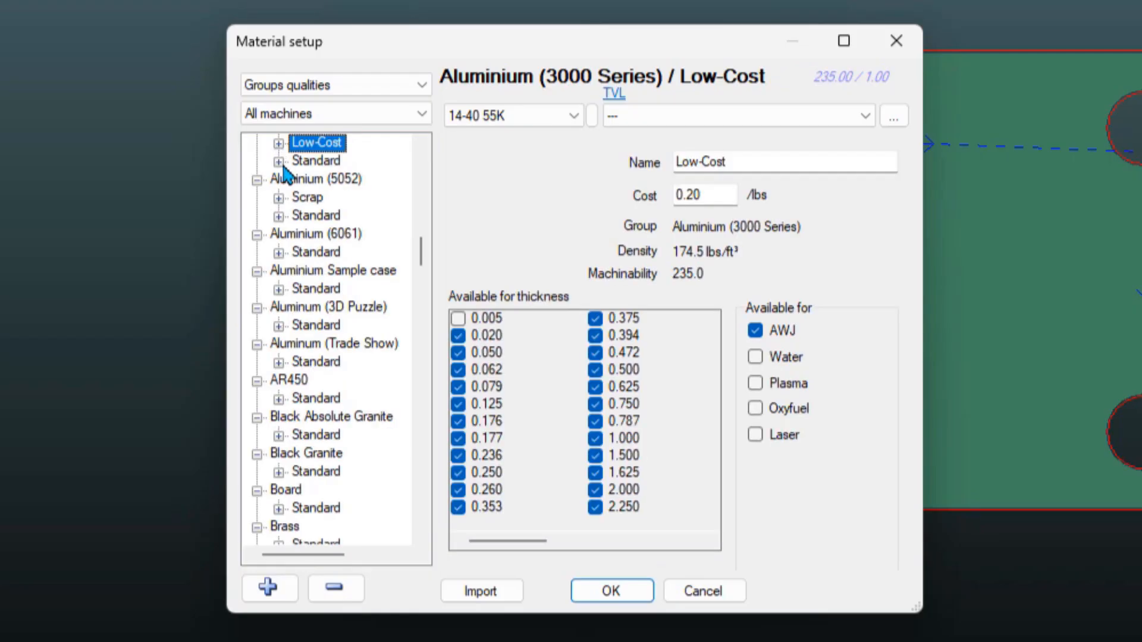
pyautogui.click(277, 160)
pyautogui.click(329, 161)
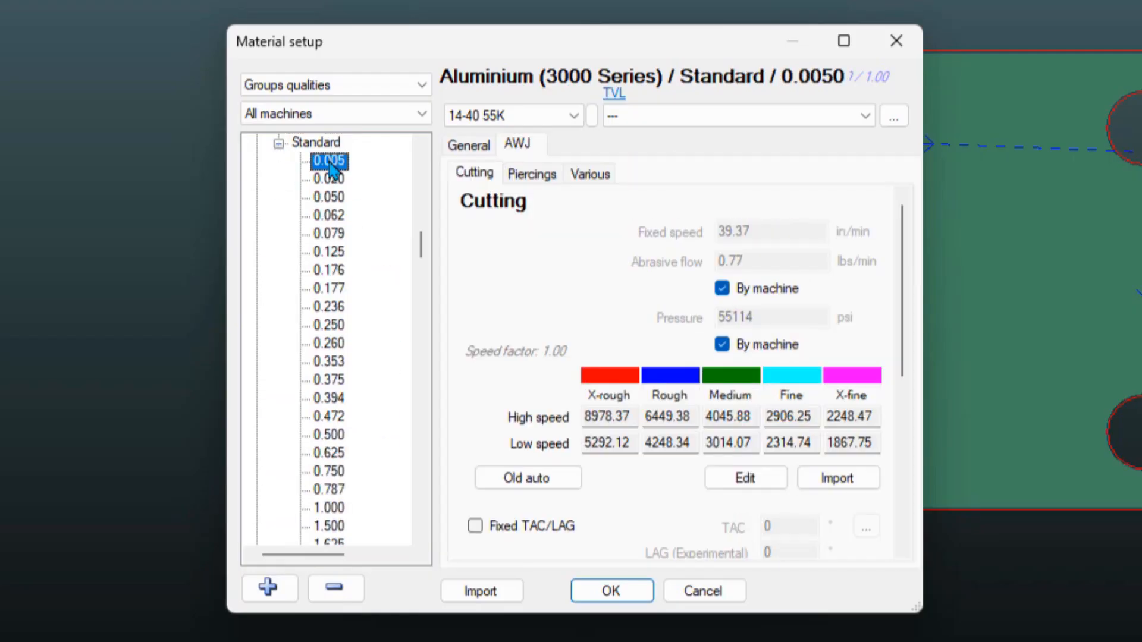
pyautogui.click(336, 589)
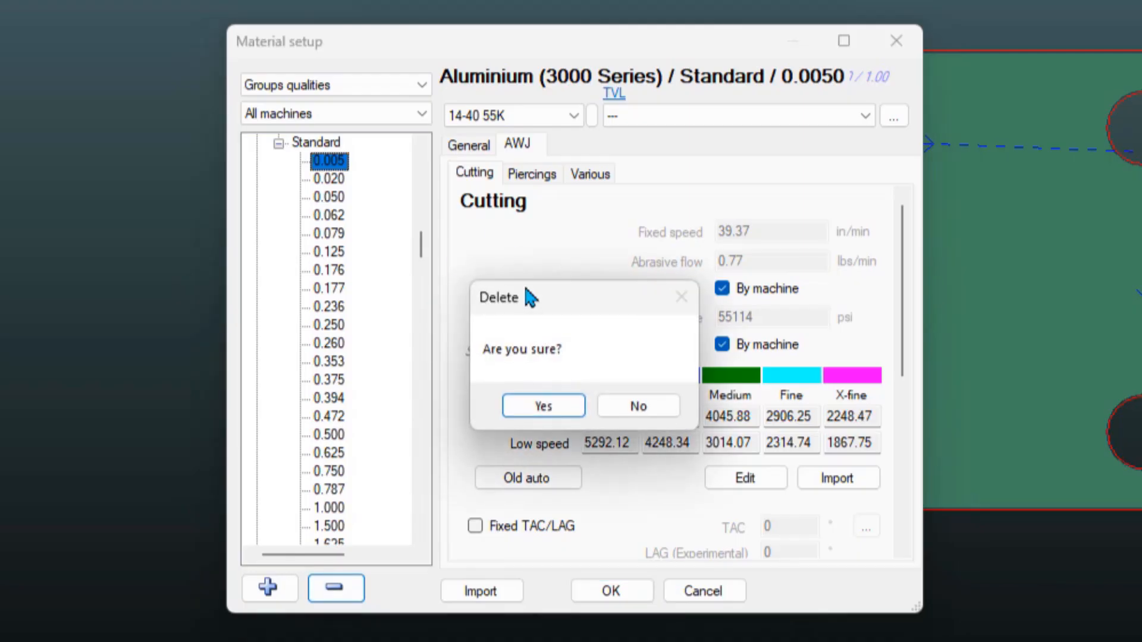
pyautogui.click(541, 407)
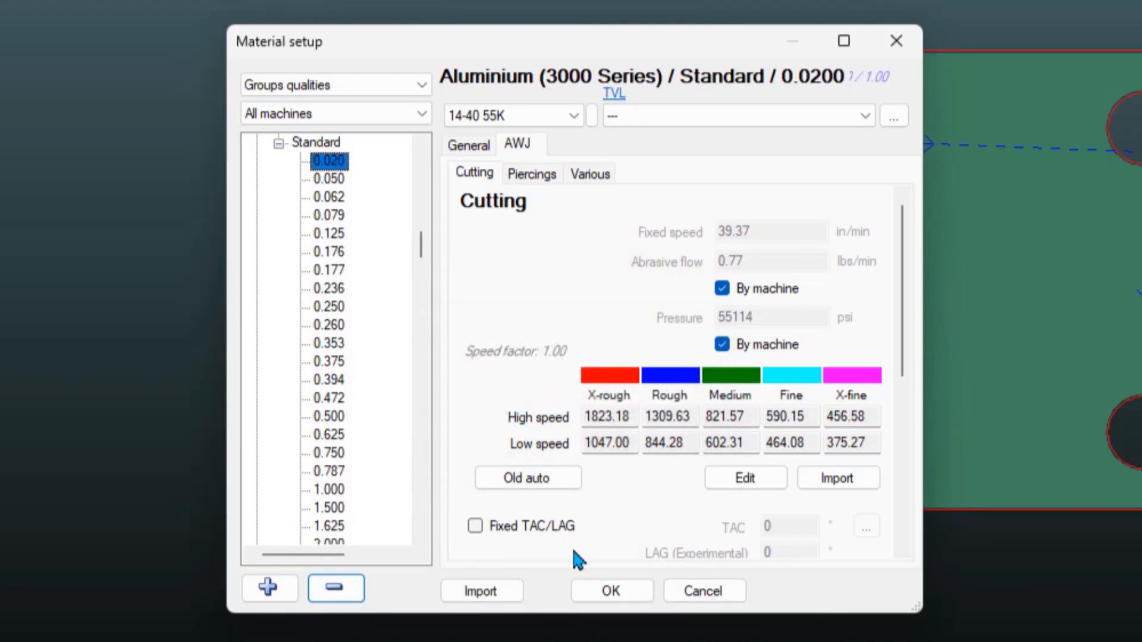
pyautogui.click(611, 590)
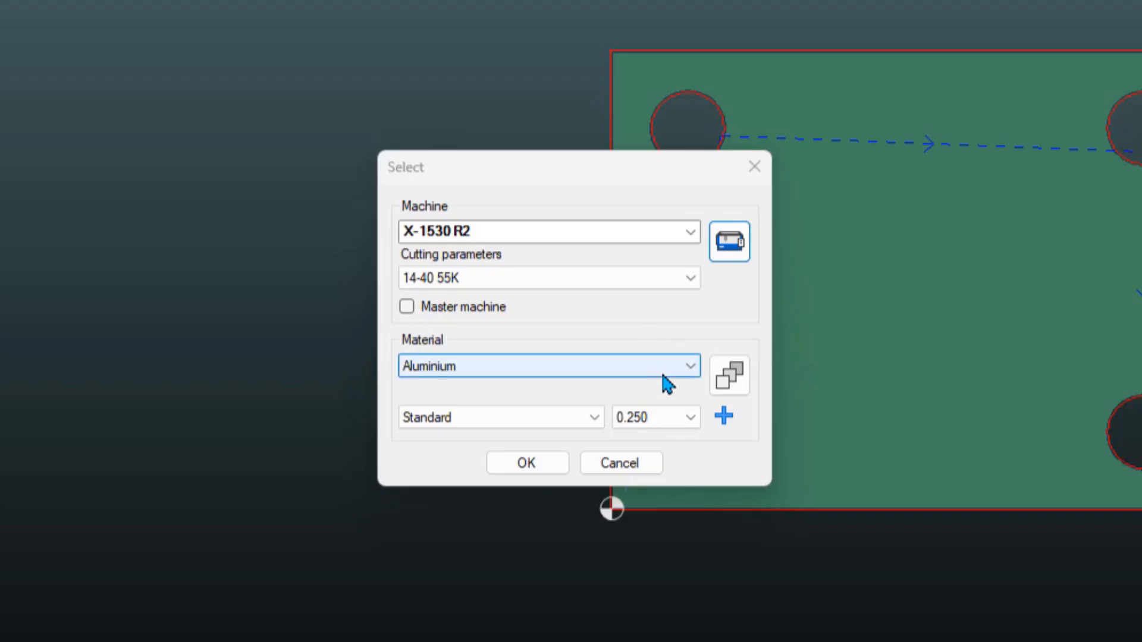
# Reopen the material setup and view the cutting data for the 0.063 thickness of Acrylic's Standard quality.
pyautogui.click(729, 377)
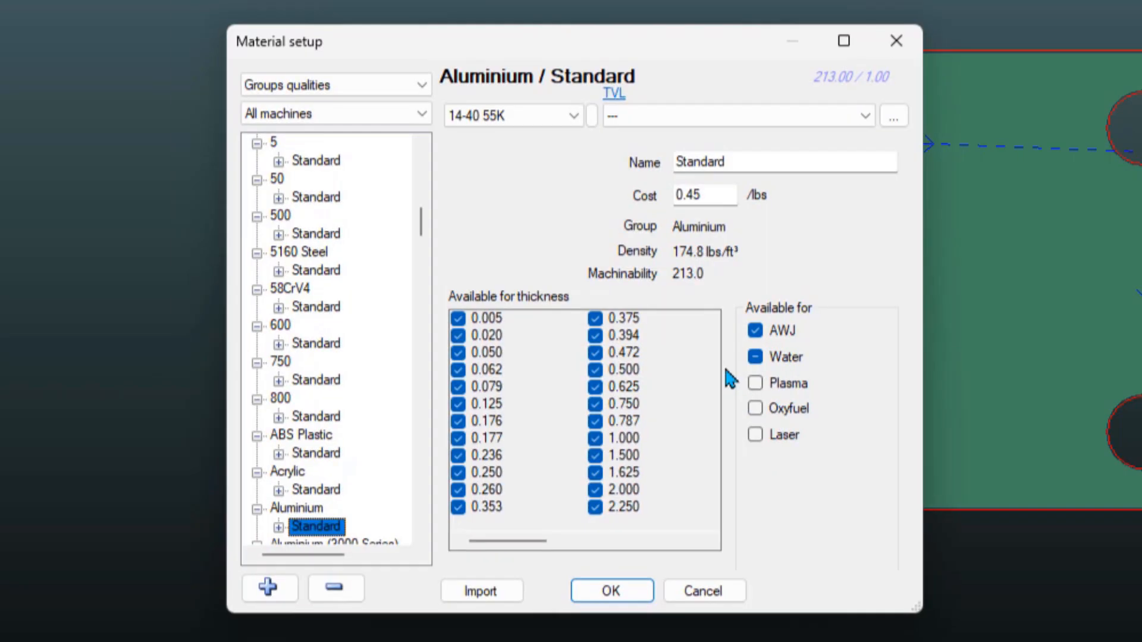
pyautogui.click(287, 472)
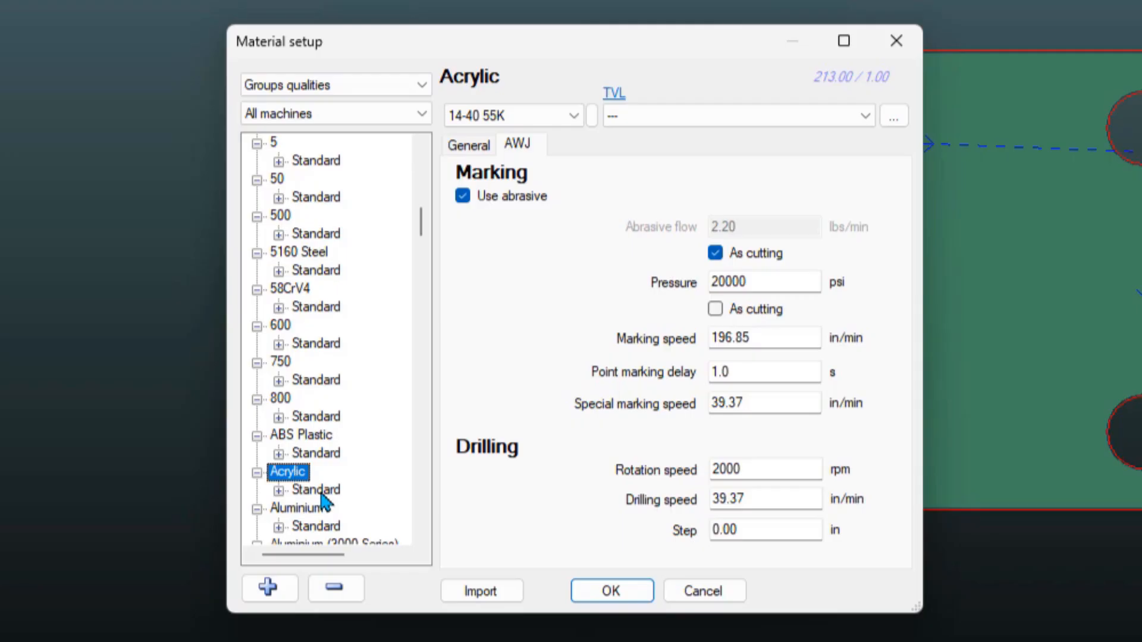
pyautogui.click(279, 491)
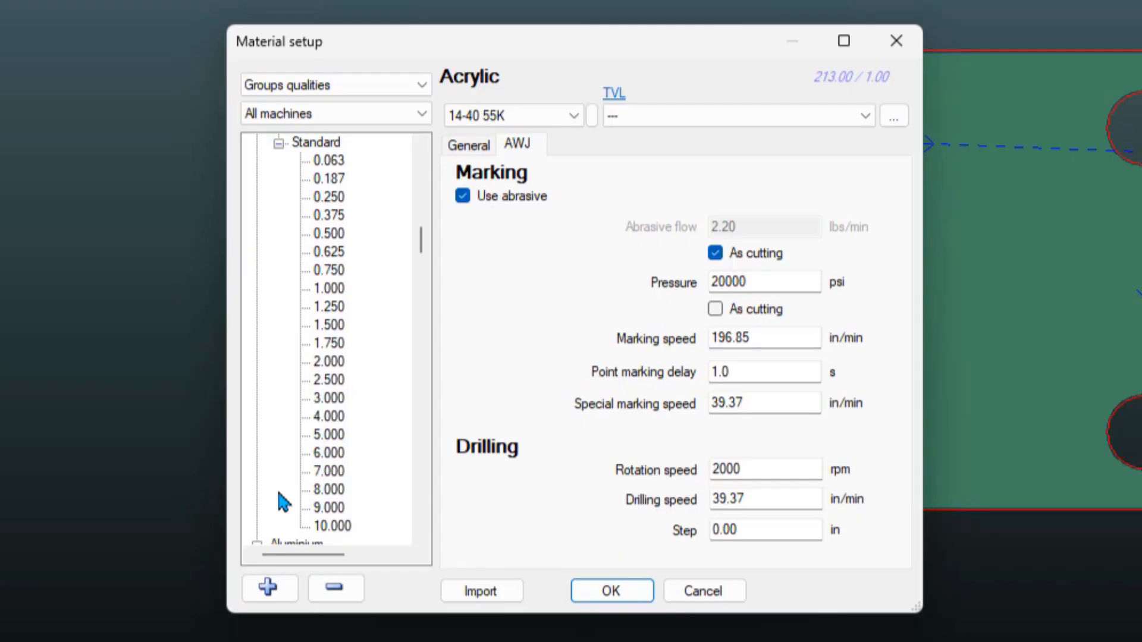
pyautogui.click(333, 164)
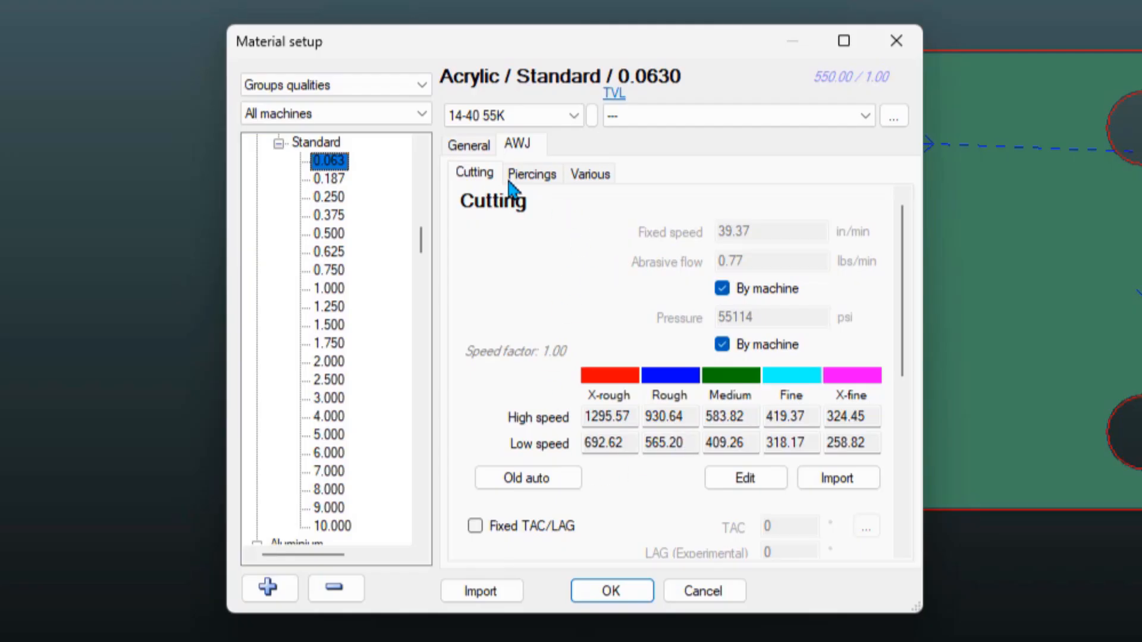
# Examine the piercing settings of the 0.063 Acrylic, especially the abrasive flow, the pre-piercing option, and the stationary and circular piercing pressure.
pyautogui.click(533, 176)
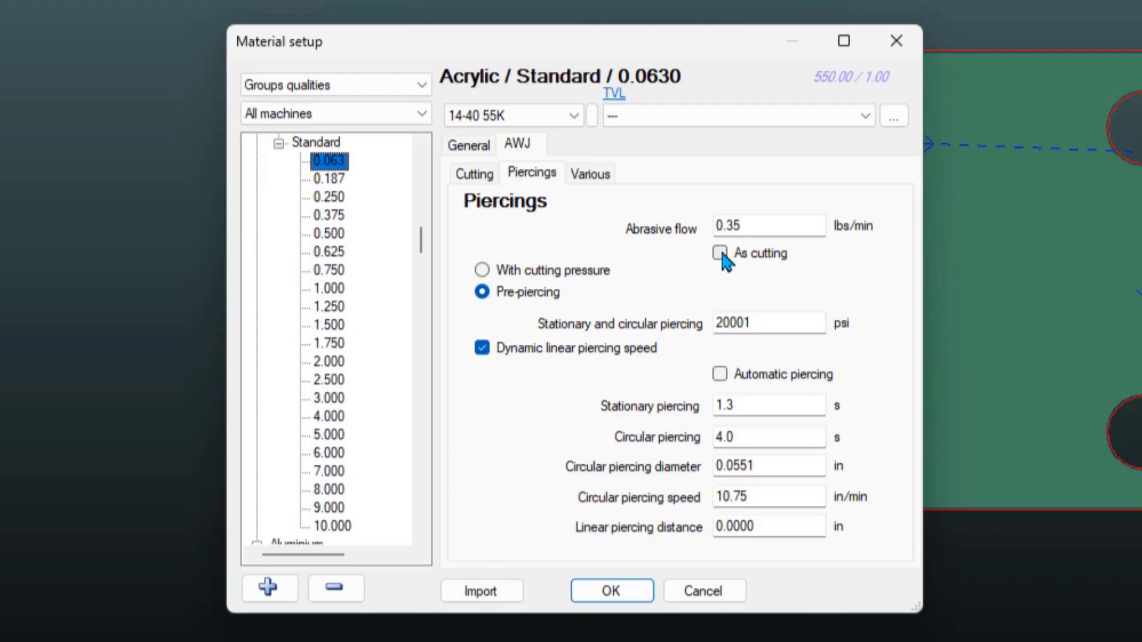
pyautogui.moveTo(747, 226); pyautogui.dragTo(676, 230)
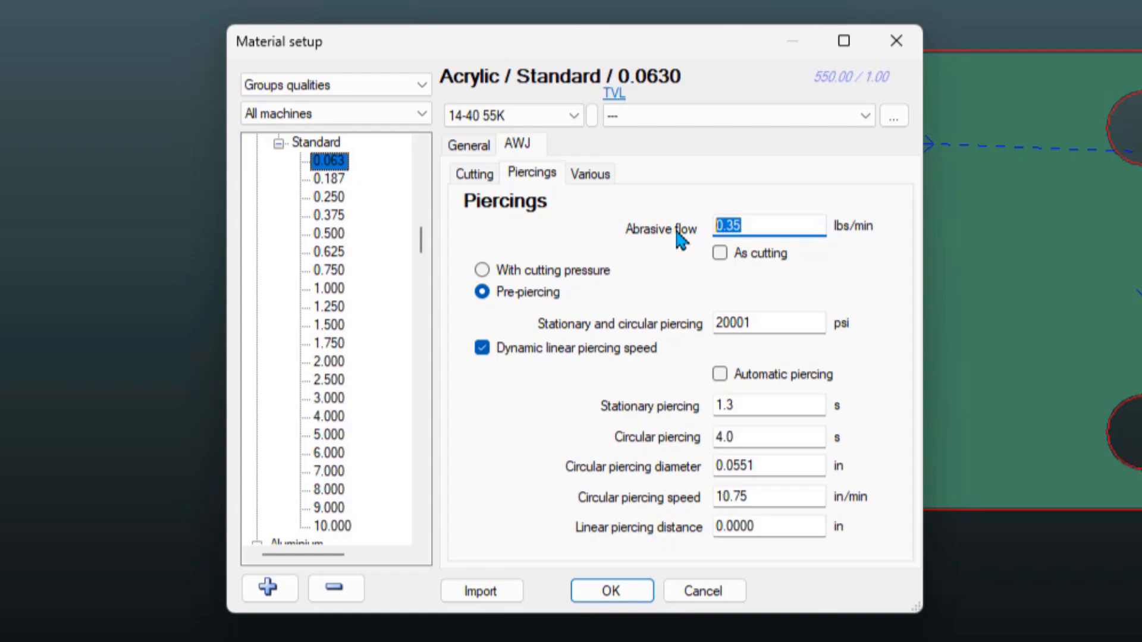
pyautogui.click(760, 229)
pyautogui.doubleClick(726, 227)
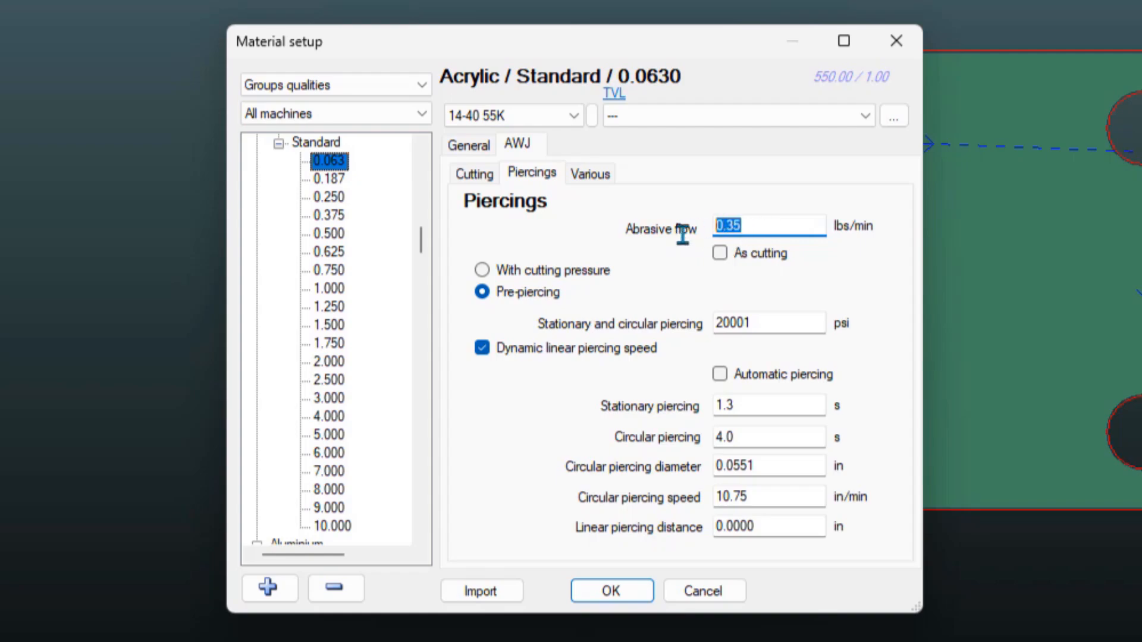
pyautogui.click(754, 223)
pyautogui.doubleClick(729, 226)
pyautogui.click(754, 225)
pyautogui.moveTo(754, 225); pyautogui.dragTo(712, 228)
pyautogui.click(731, 225)
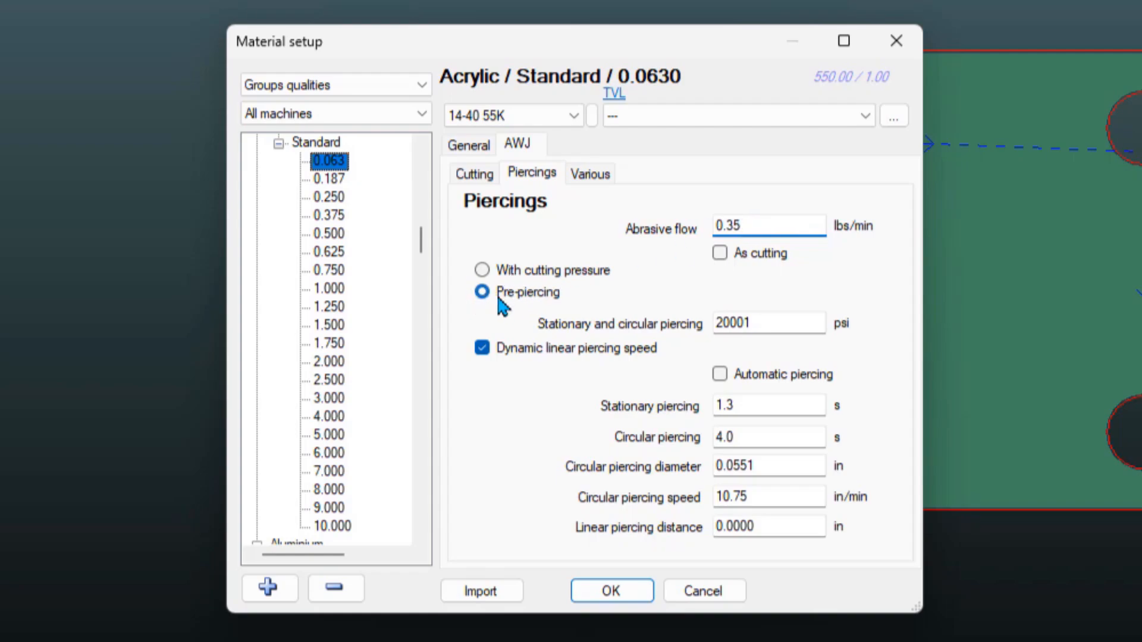
pyautogui.doubleClick(756, 321)
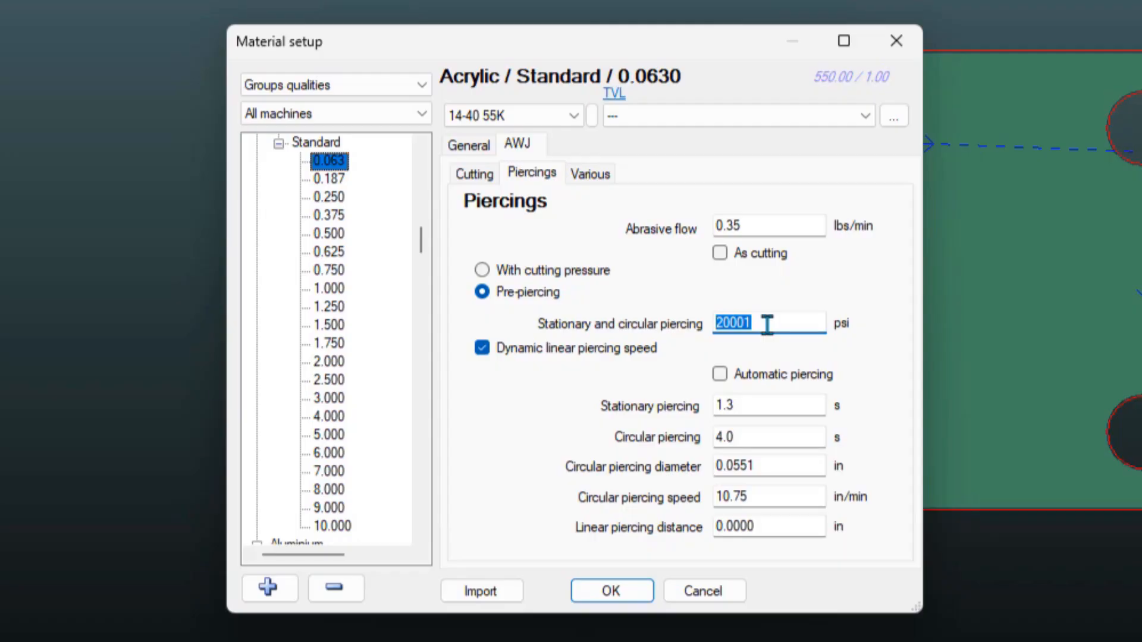
# Accept the material setup and select Acrylic, Standard quality, 0.063 thickness as the current material.
pyautogui.click(765, 320)
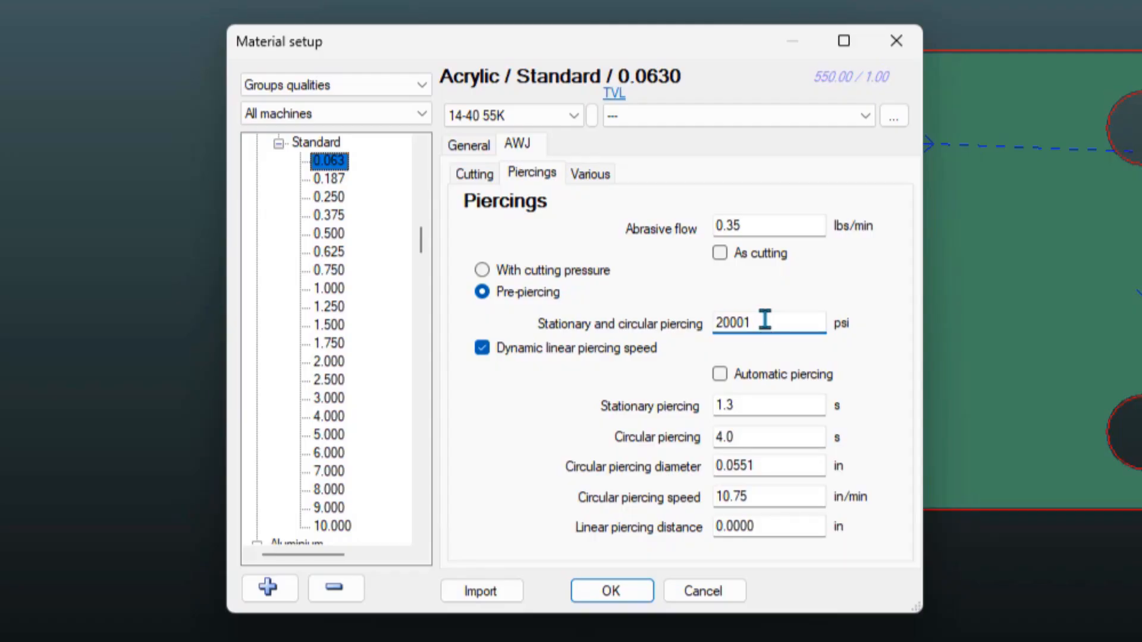
pyautogui.moveTo(765, 320); pyautogui.dragTo(712, 322)
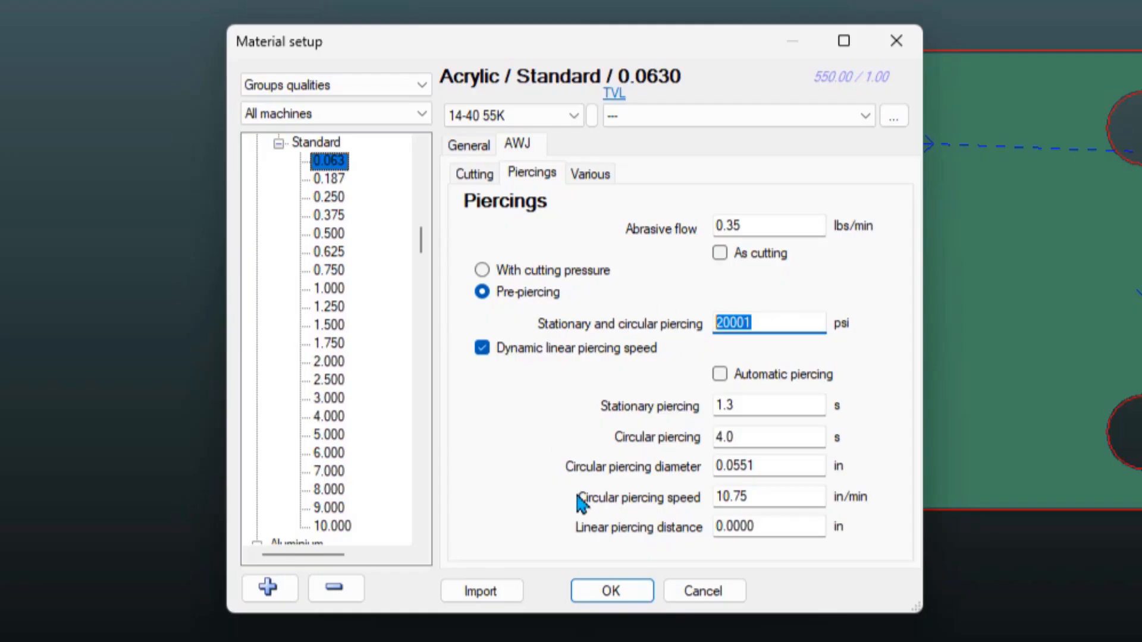
pyautogui.click(609, 591)
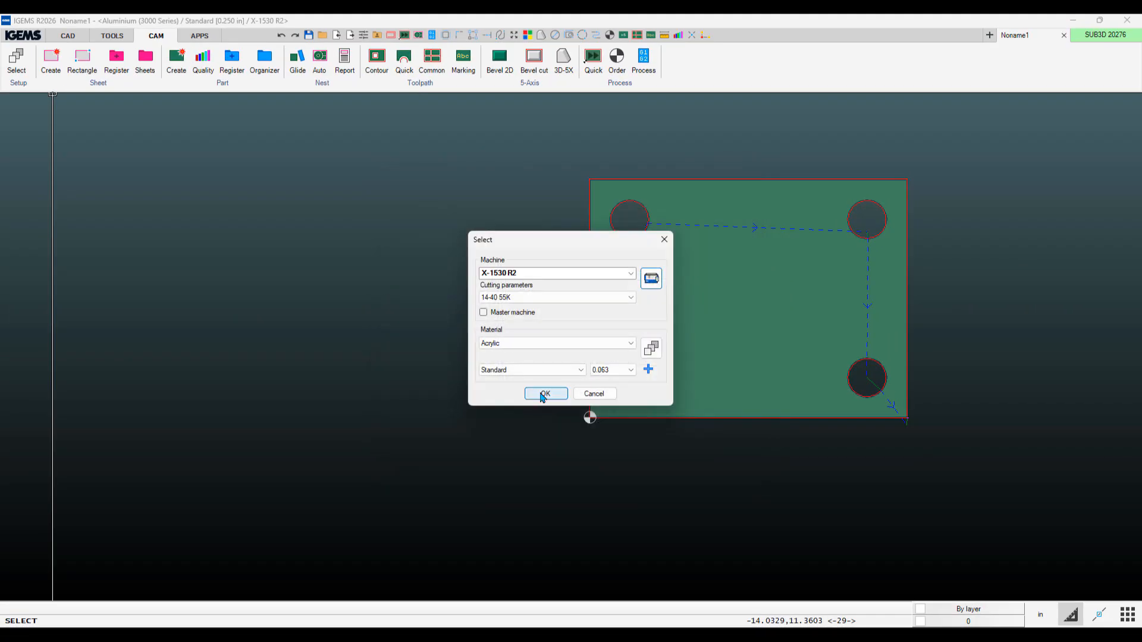
# Regenerate the part's contour toolpaths with automatic lead enabled for all contours and inspect the circular piercing in the hole nearest the origin.
pyautogui.click(377, 62)
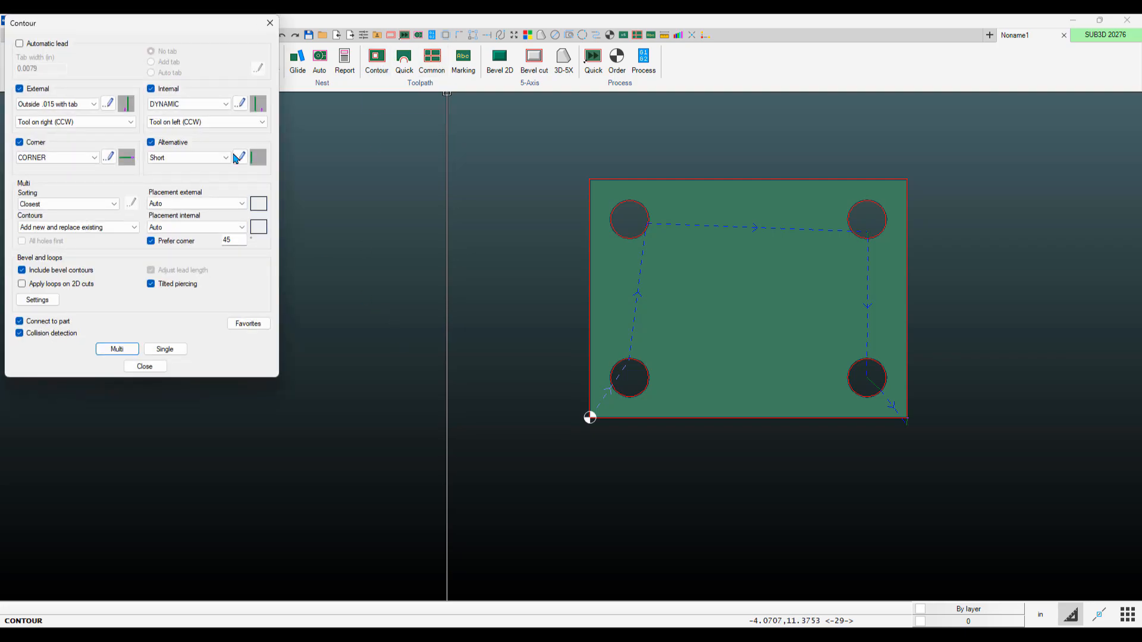
pyautogui.click(21, 46)
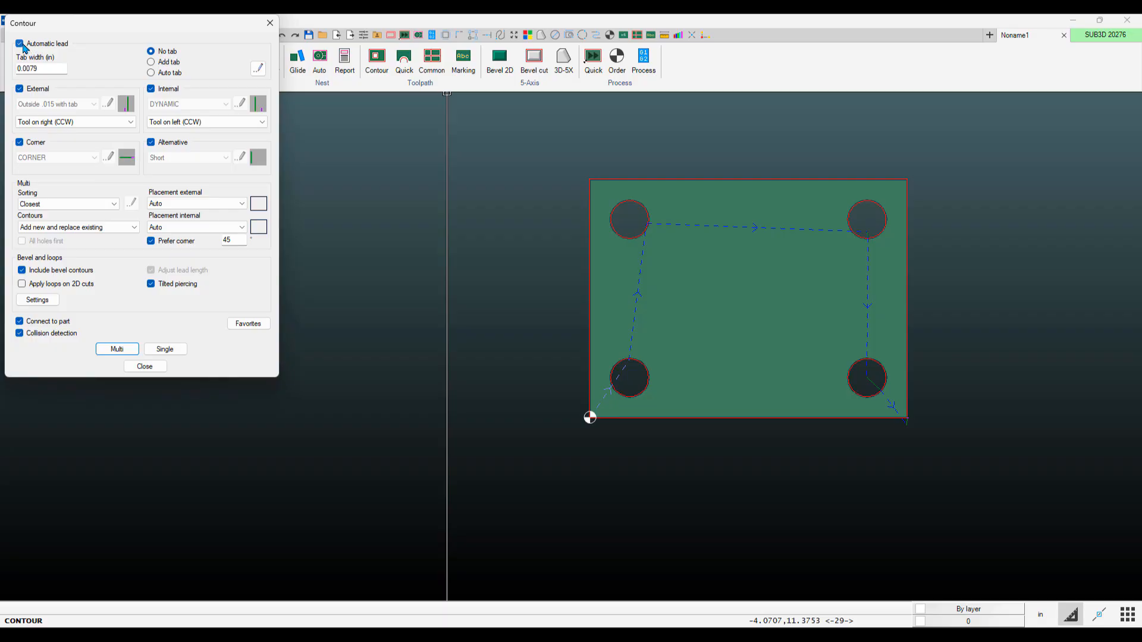
pyautogui.click(117, 349)
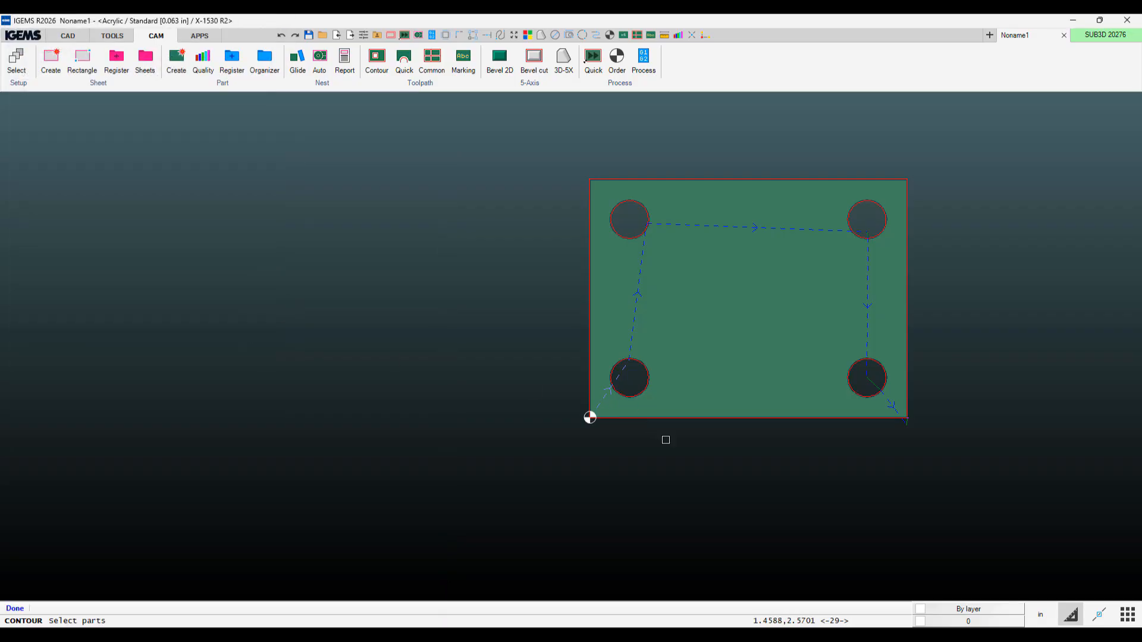
pyautogui.click(703, 371)
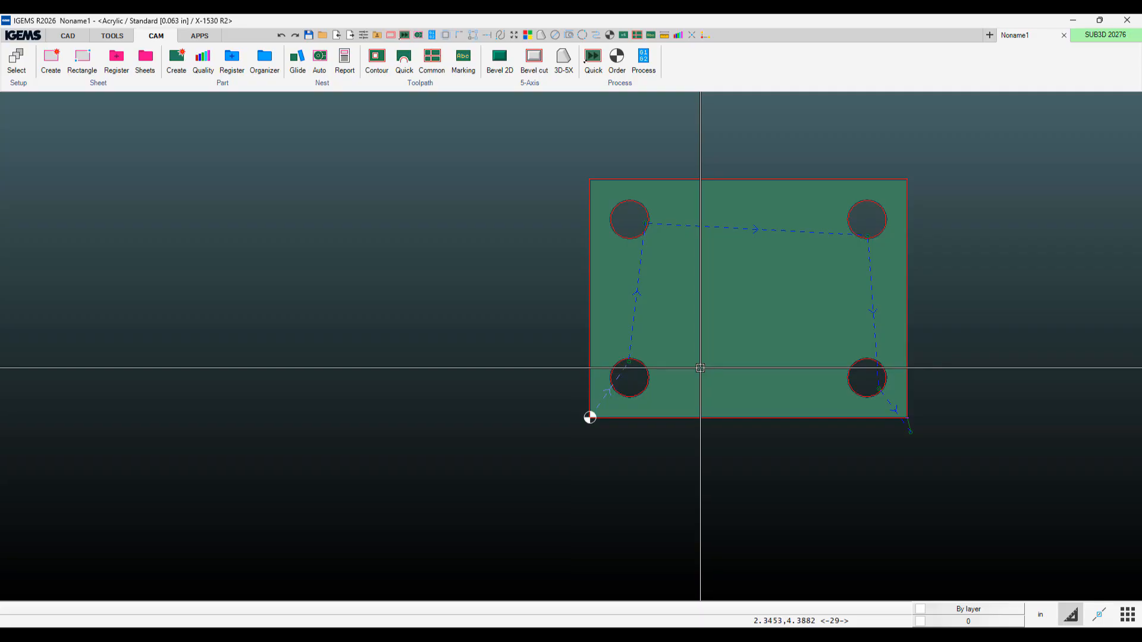
pyautogui.scroll(4, 698, 368)
pyautogui.scroll(3, 522, 357)
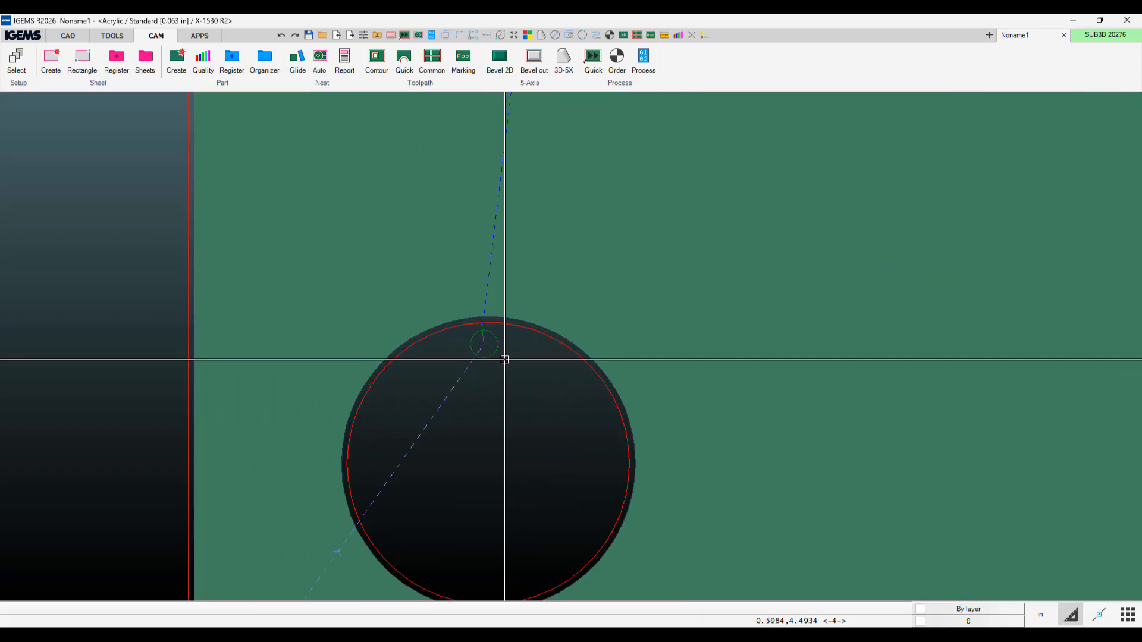
pyautogui.scroll(2, 476, 340)
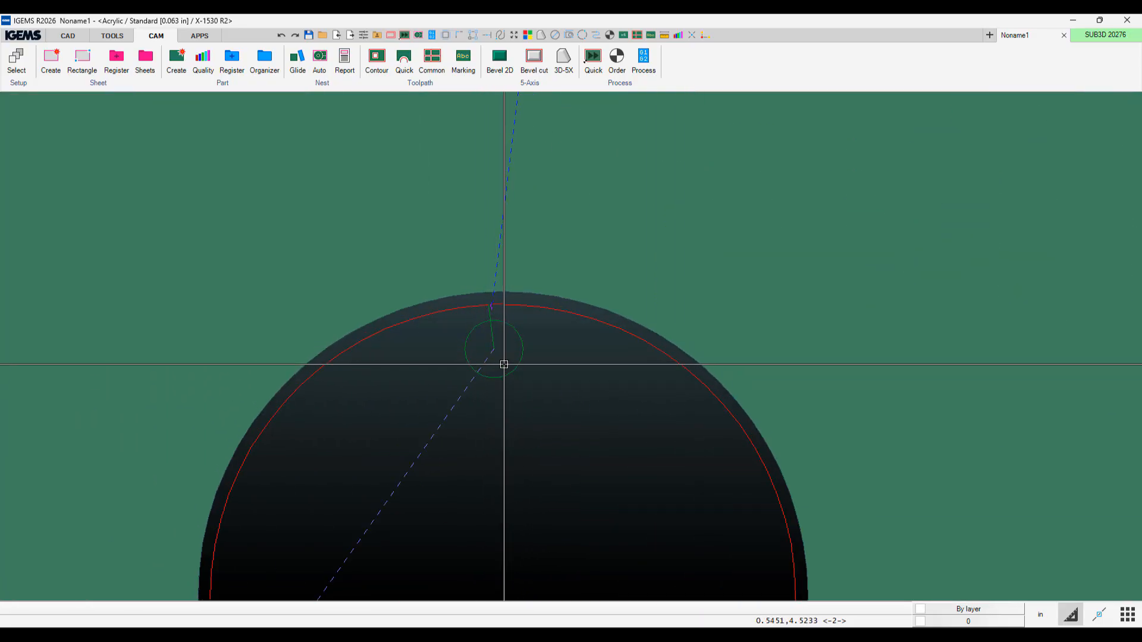
pyautogui.scroll(-5, 498, 387)
pyautogui.scroll(-3, 499, 415)
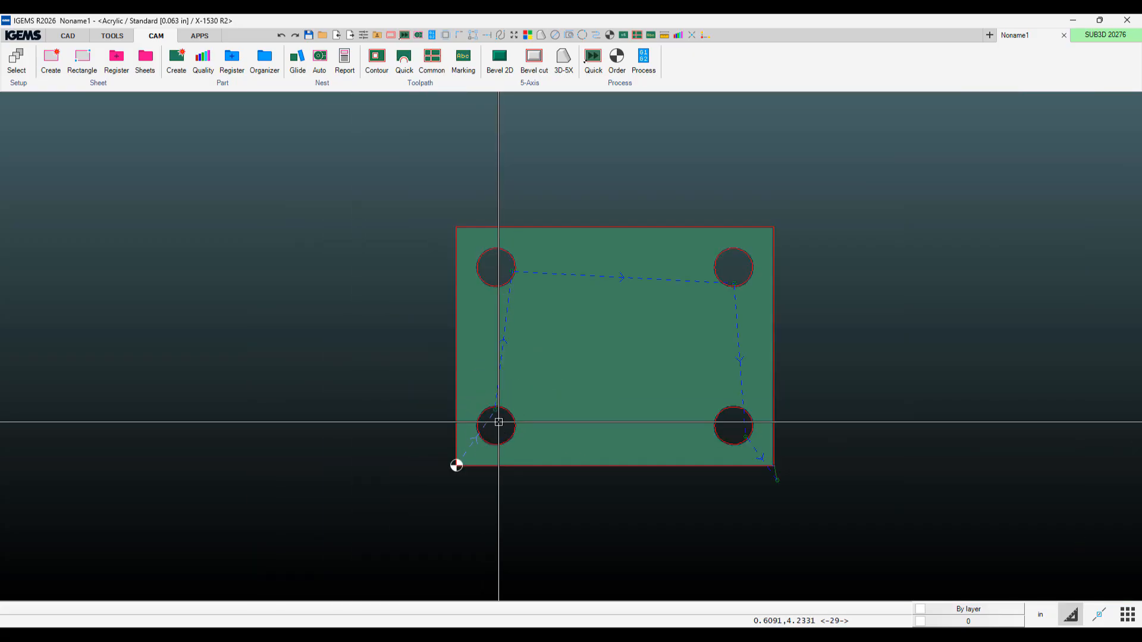
pyautogui.scroll(1, 499, 423)
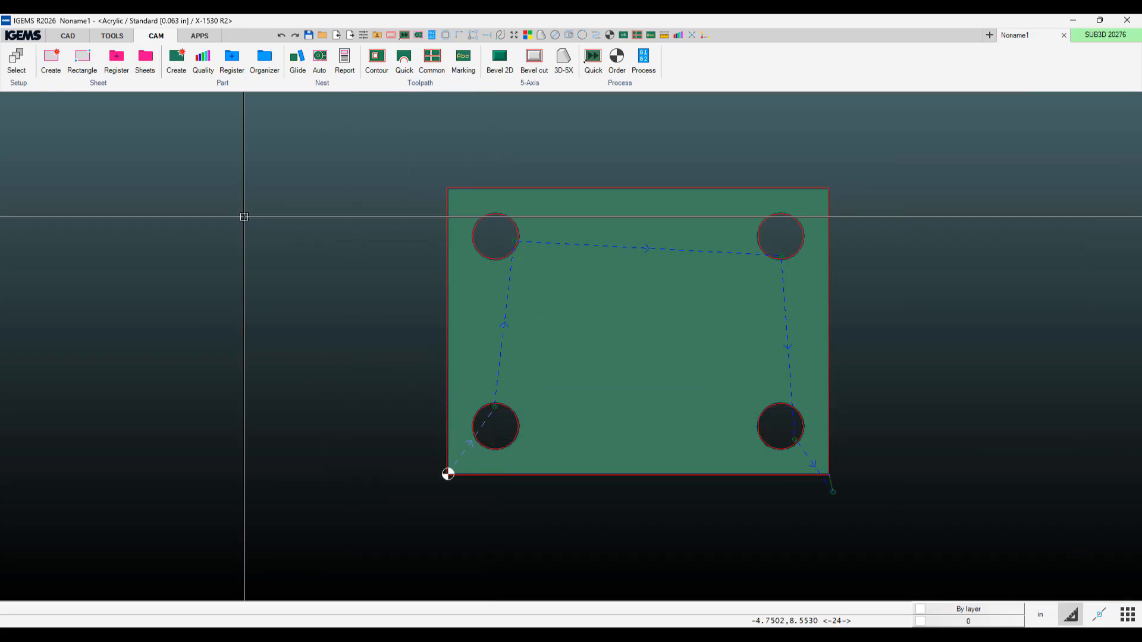
# Change the material to Composite cutting and view its general settings in the material setup, especially the sandwich material option.
pyautogui.click(22, 60)
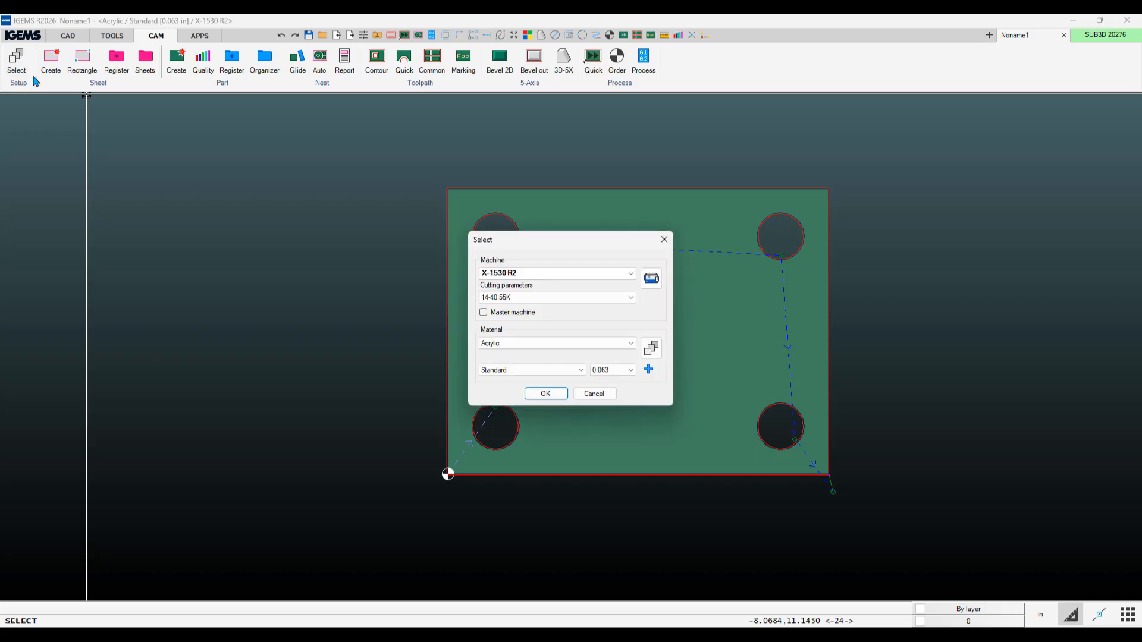
pyautogui.click(576, 349)
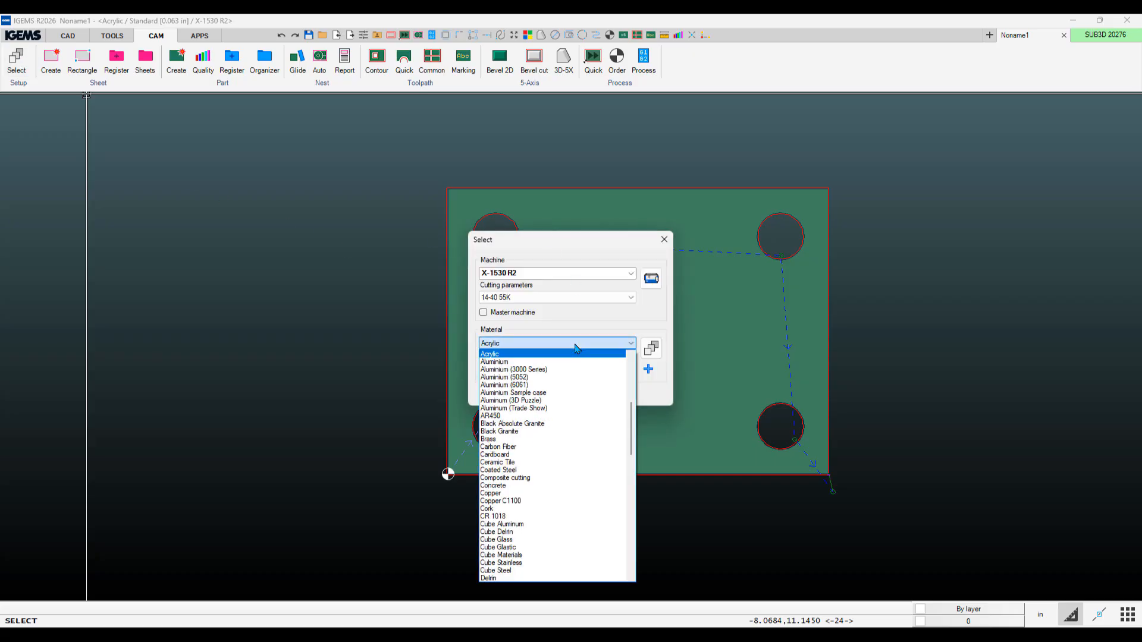
pyautogui.click(506, 478)
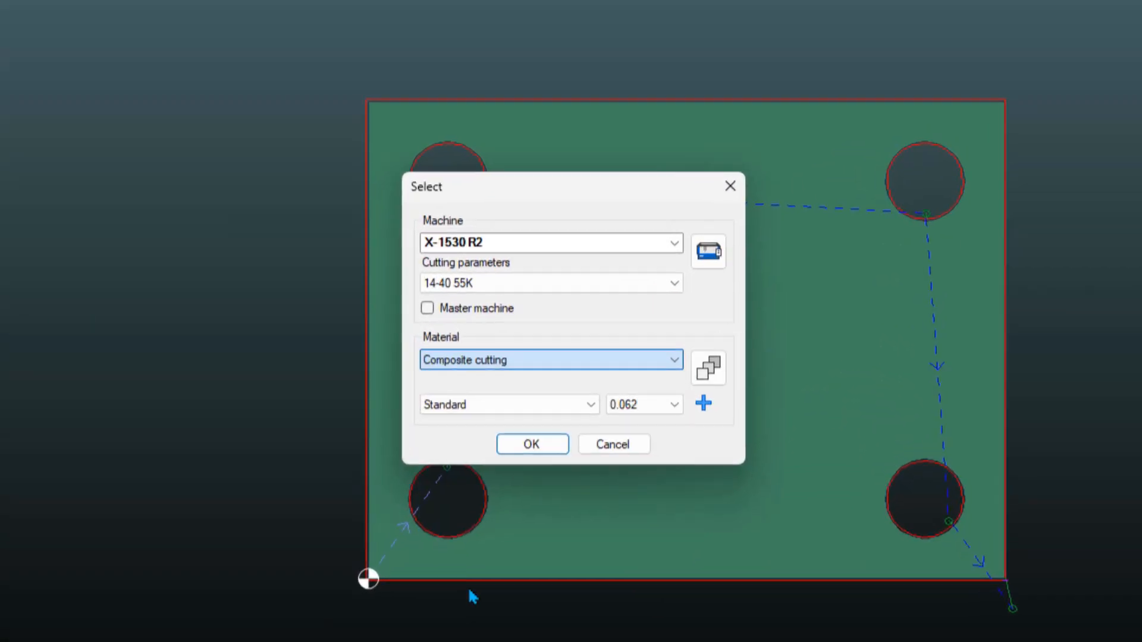
pyautogui.click(708, 368)
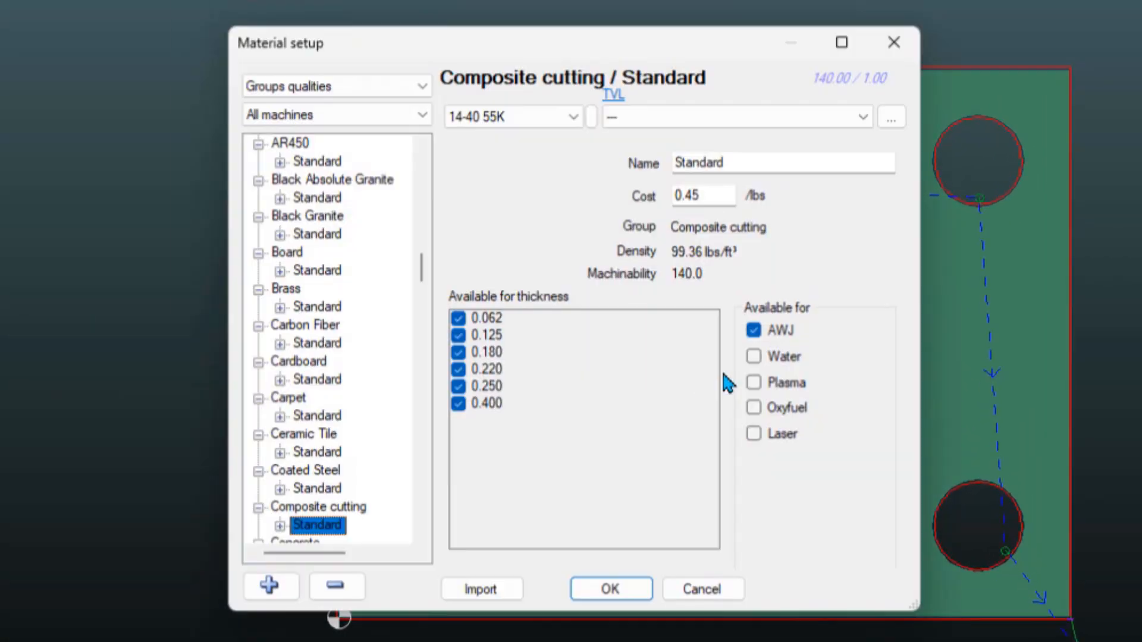
pyautogui.scroll(-2, 333, 434)
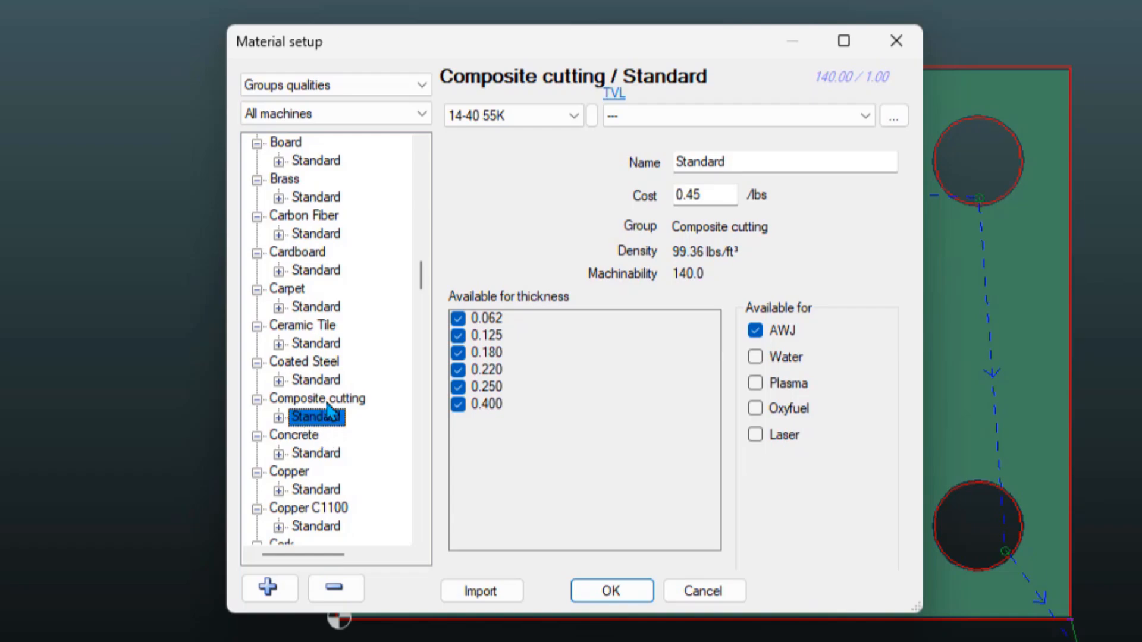
pyautogui.click(298, 402)
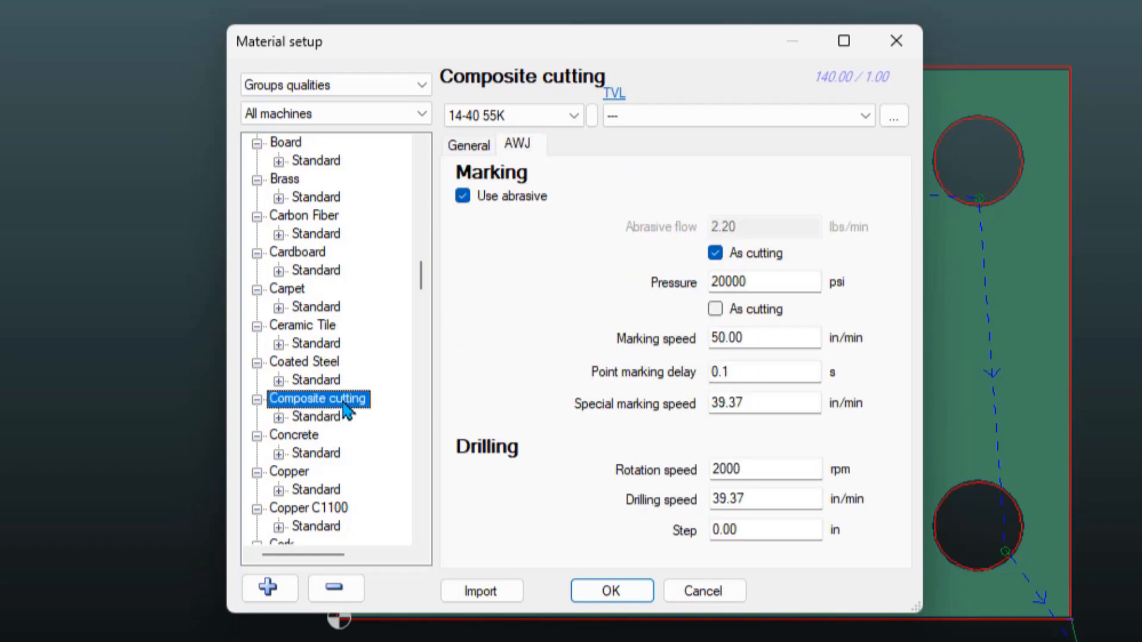
pyautogui.click(476, 150)
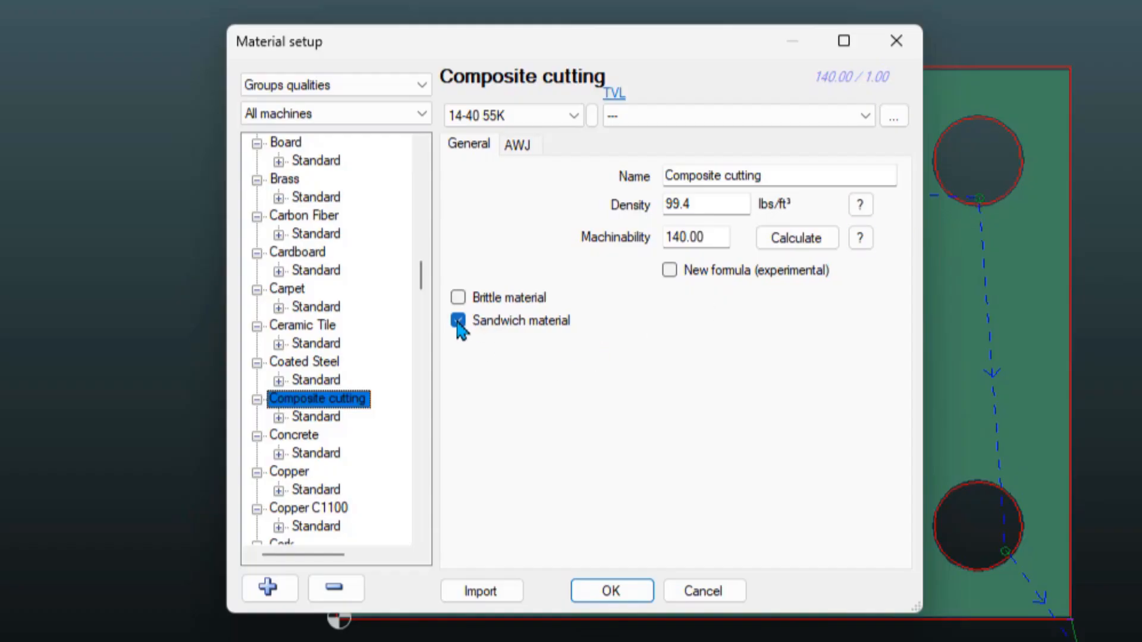
# View the cutting and piercing settings for the 0.062 thickness of Composite cutting's Standard quality and accept the material setup.
pyautogui.click(279, 418)
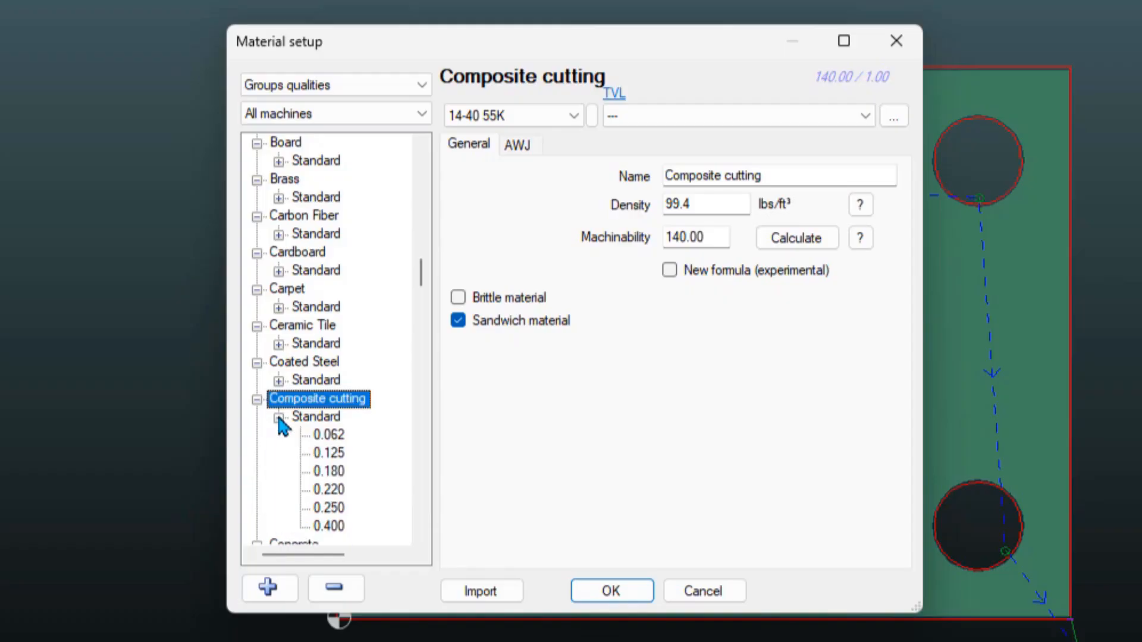
pyautogui.click(329, 436)
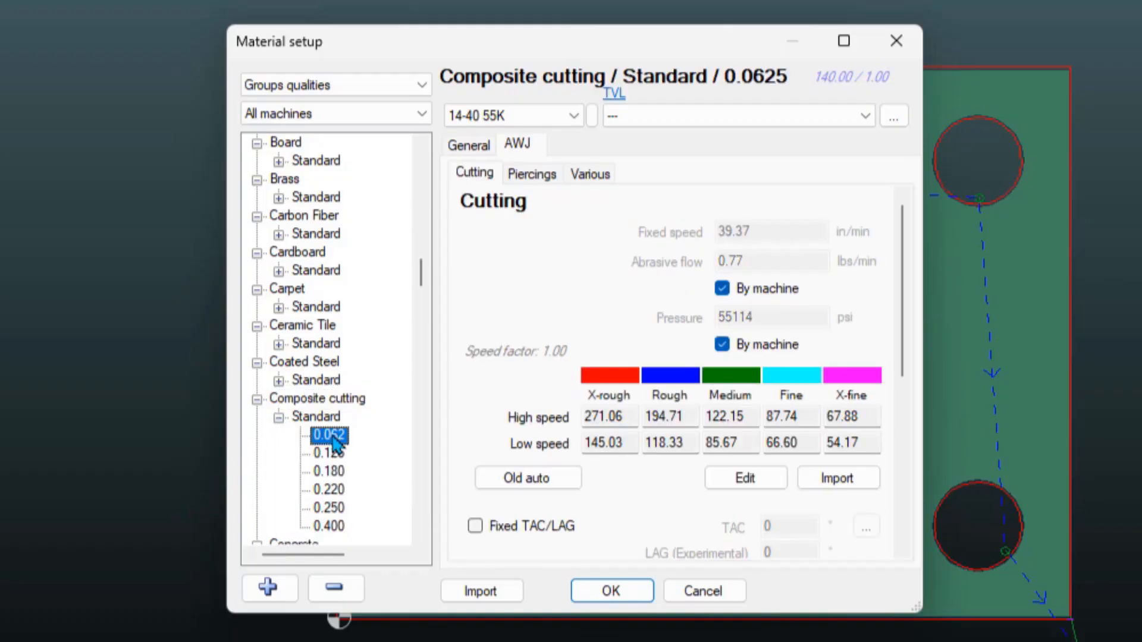
pyautogui.click(536, 176)
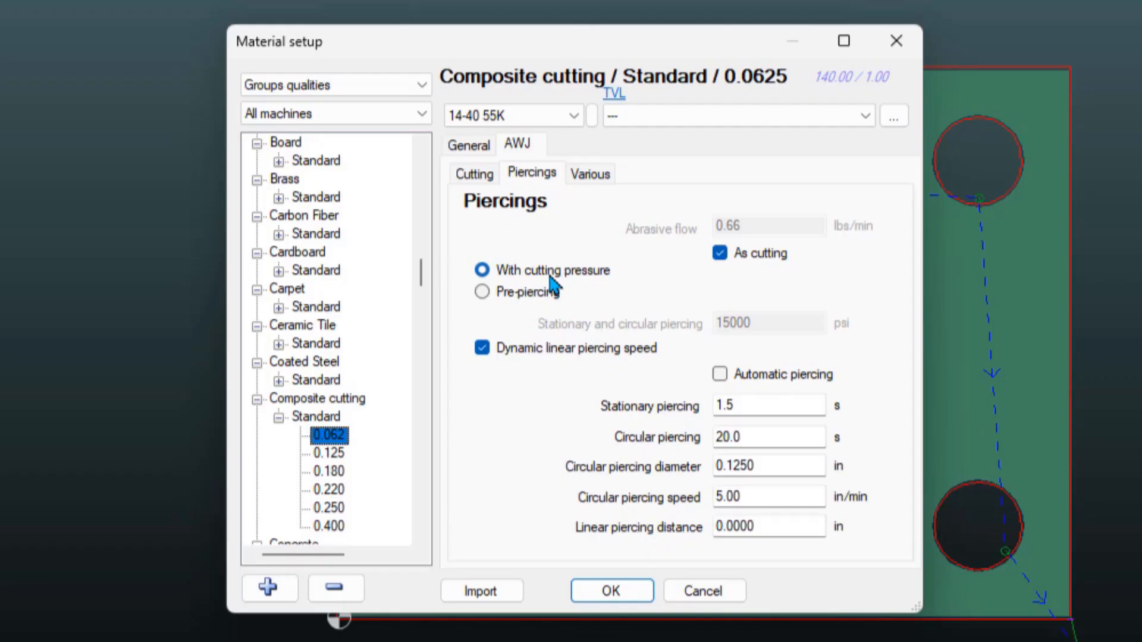
pyautogui.click(592, 590)
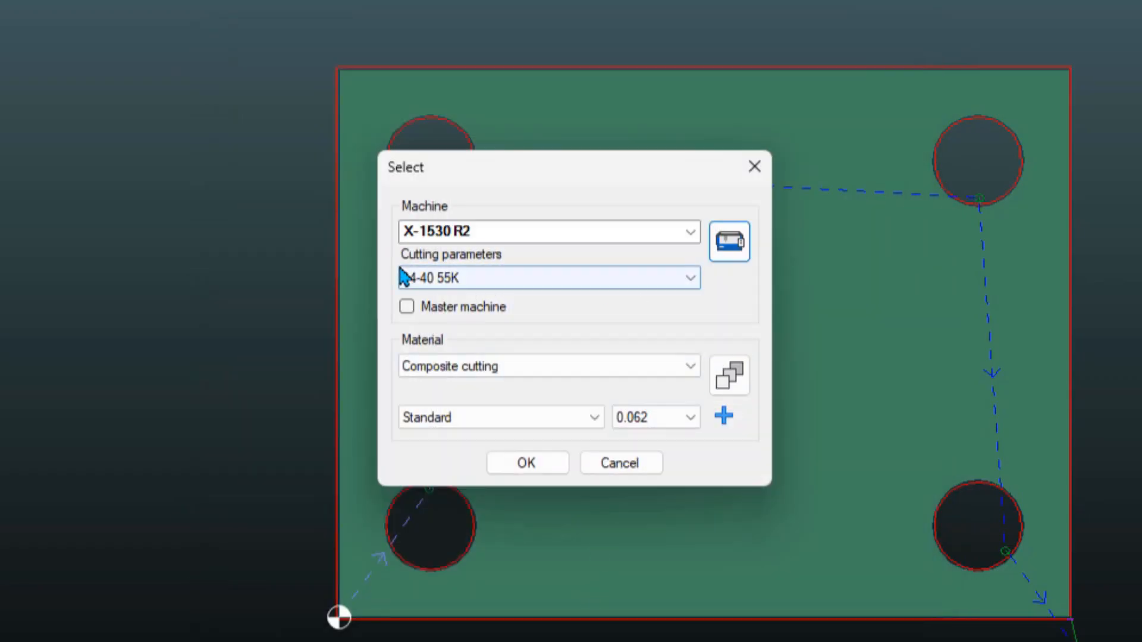
# View the X-1530 R2 machine's drilling tools settings, save them and accept Composite cutting, Standard, 0.062 as the current material.
pyautogui.click(730, 242)
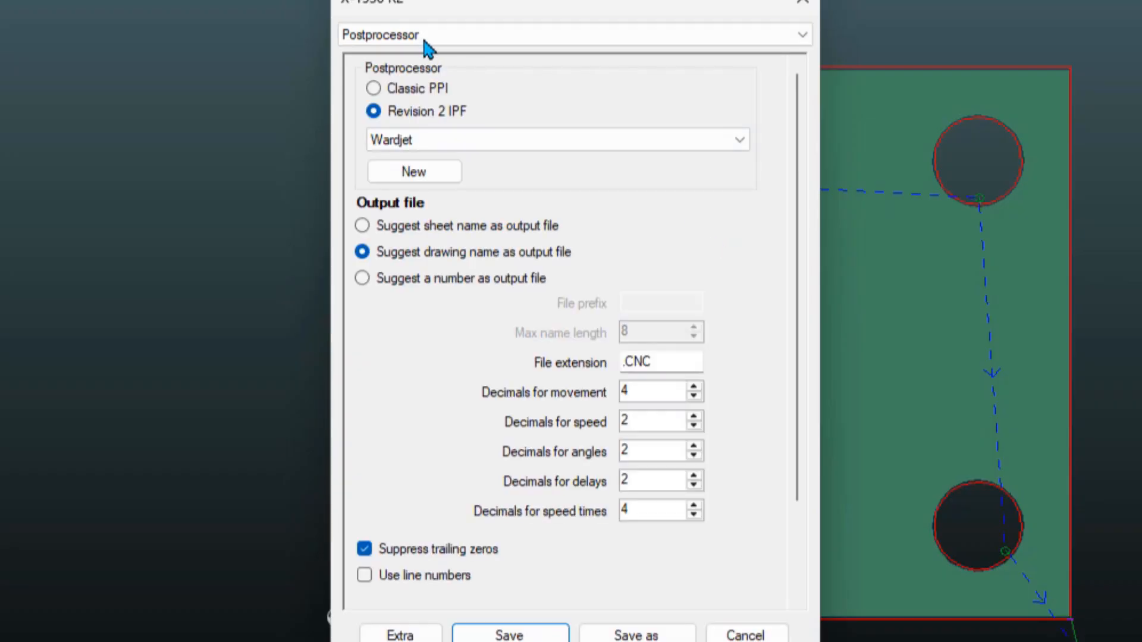
pyautogui.click(427, 36)
pyautogui.click(383, 114)
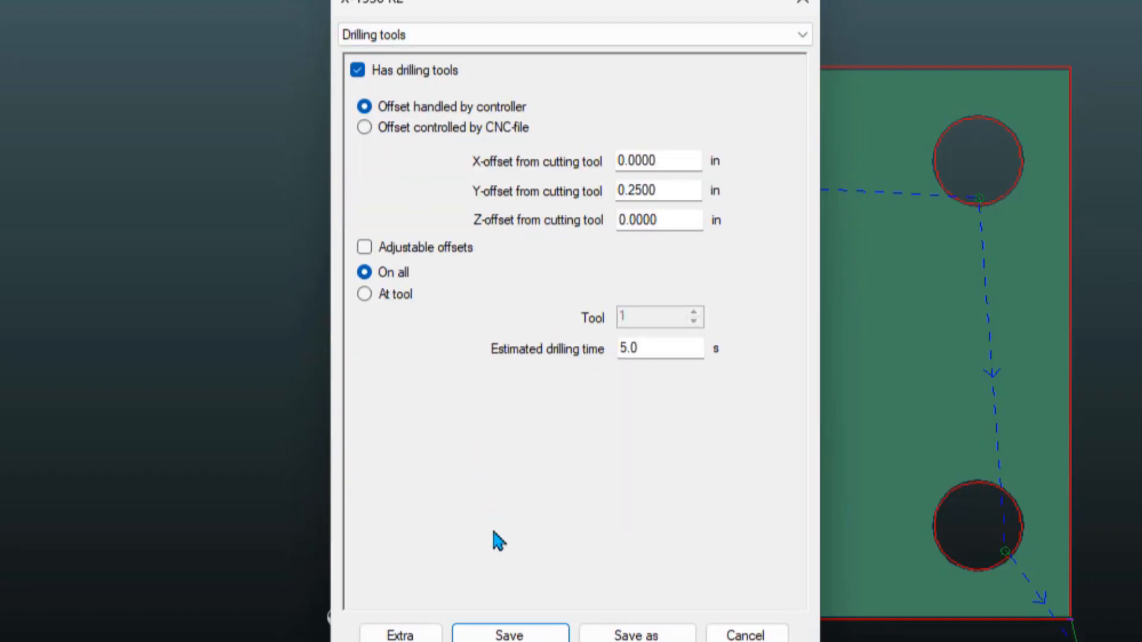
pyautogui.click(510, 635)
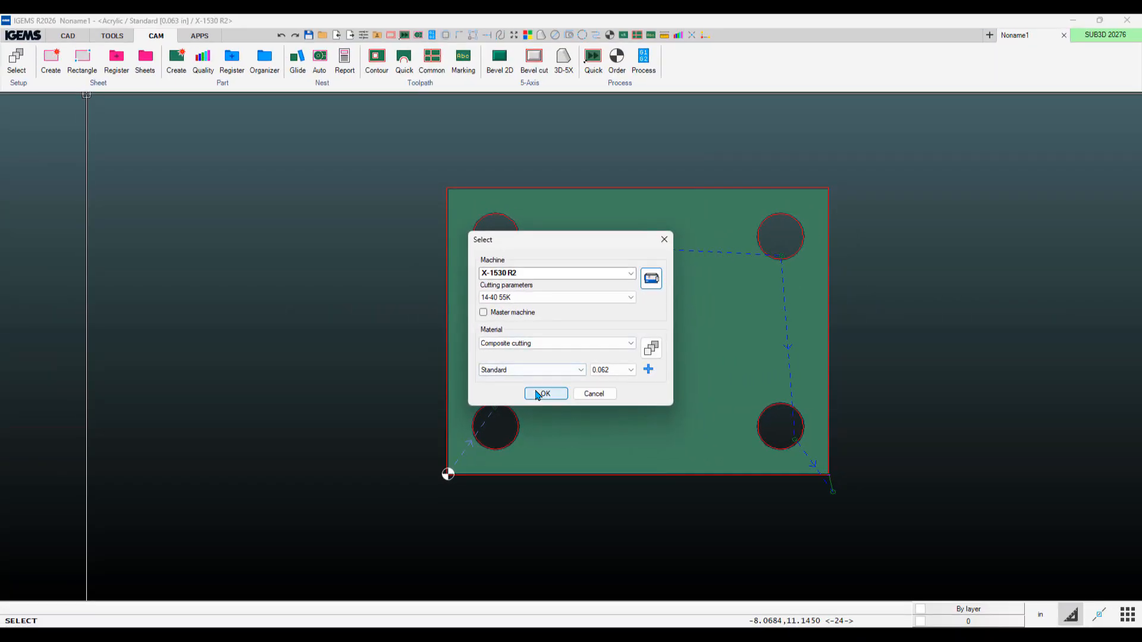
pyautogui.click(544, 397)
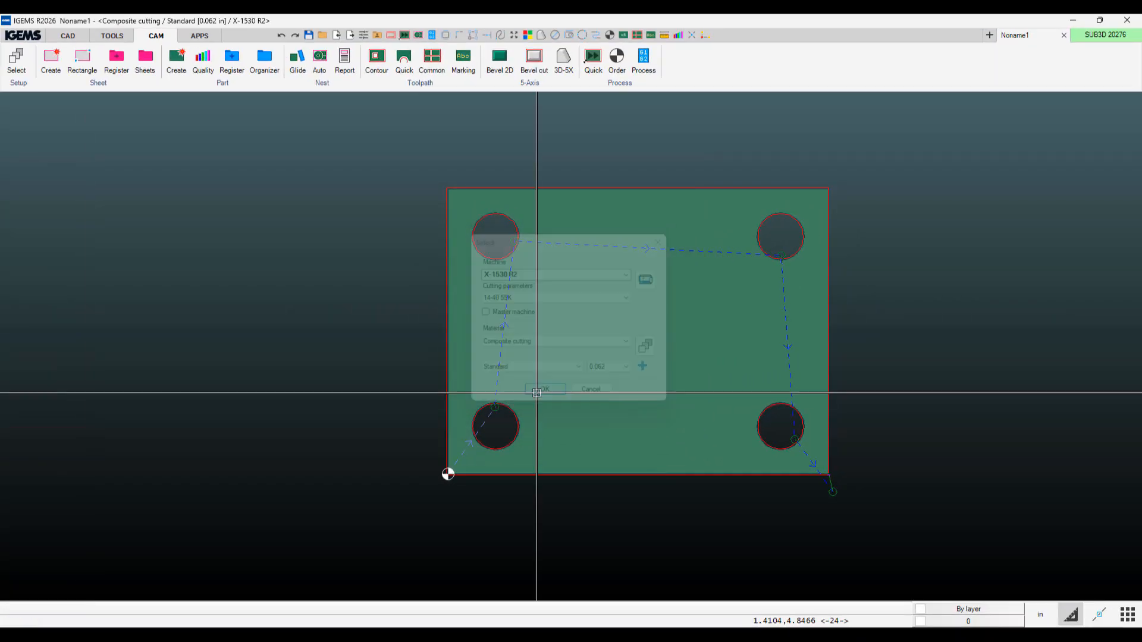
# Regenerate the part's contour toolpaths with automatic lead for the composite material and inspect the drilled start point in the hole nearest the origin.
pyautogui.click(377, 62)
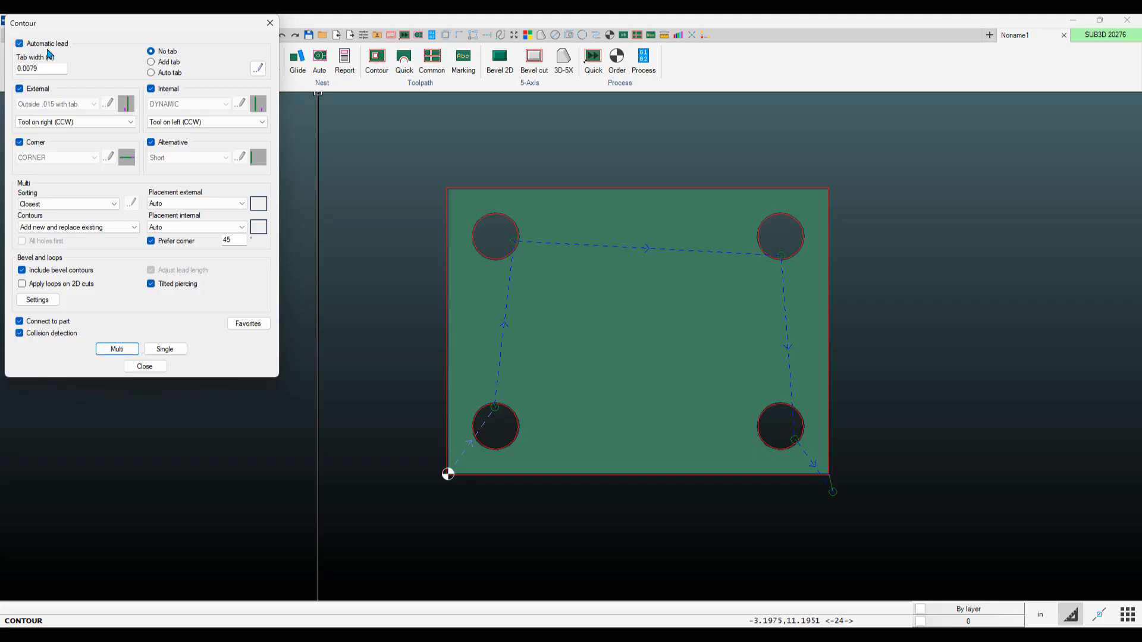
pyautogui.click(114, 349)
pyautogui.moveTo(647, 509); pyautogui.dragTo(603, 426)
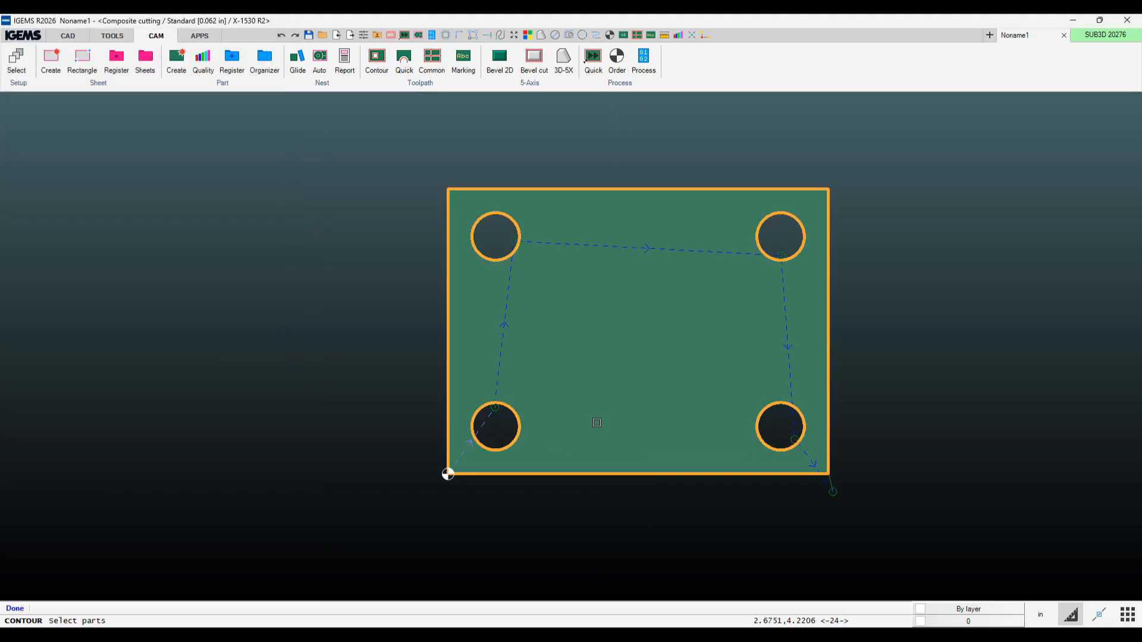
pyautogui.rightClick(595, 422)
pyautogui.scroll(10, 490, 415)
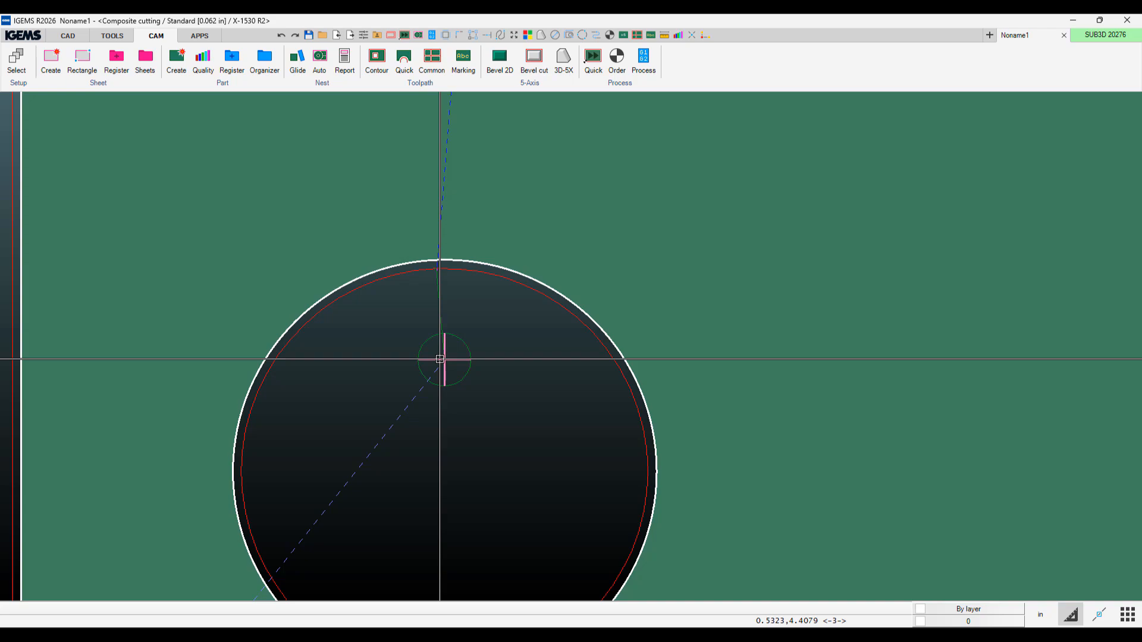
pyautogui.scroll(-10, 440, 359)
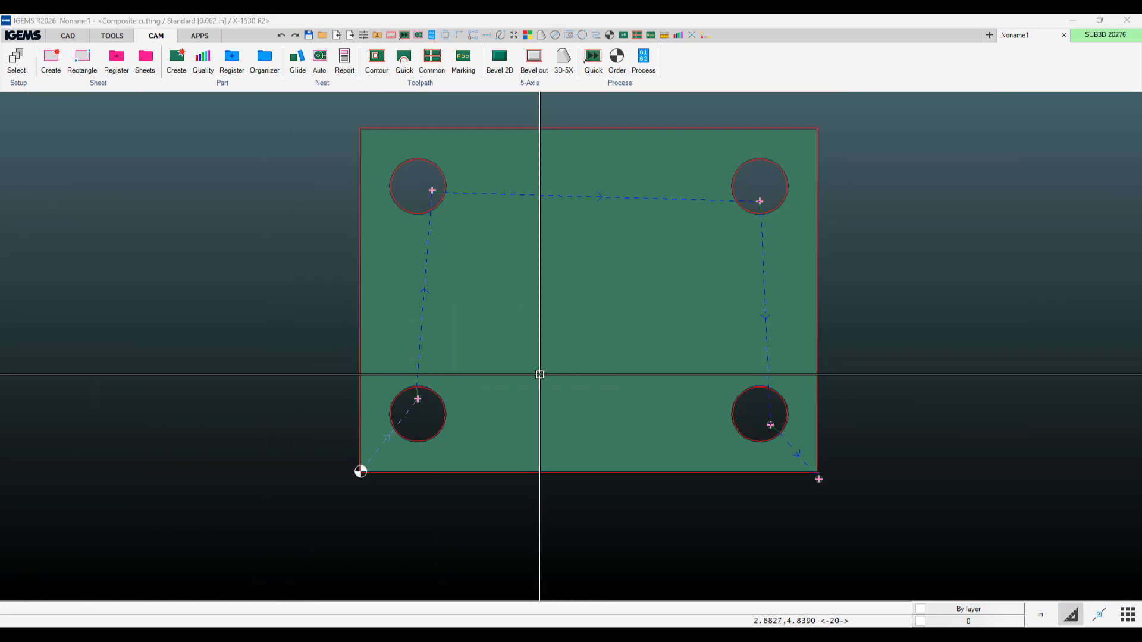